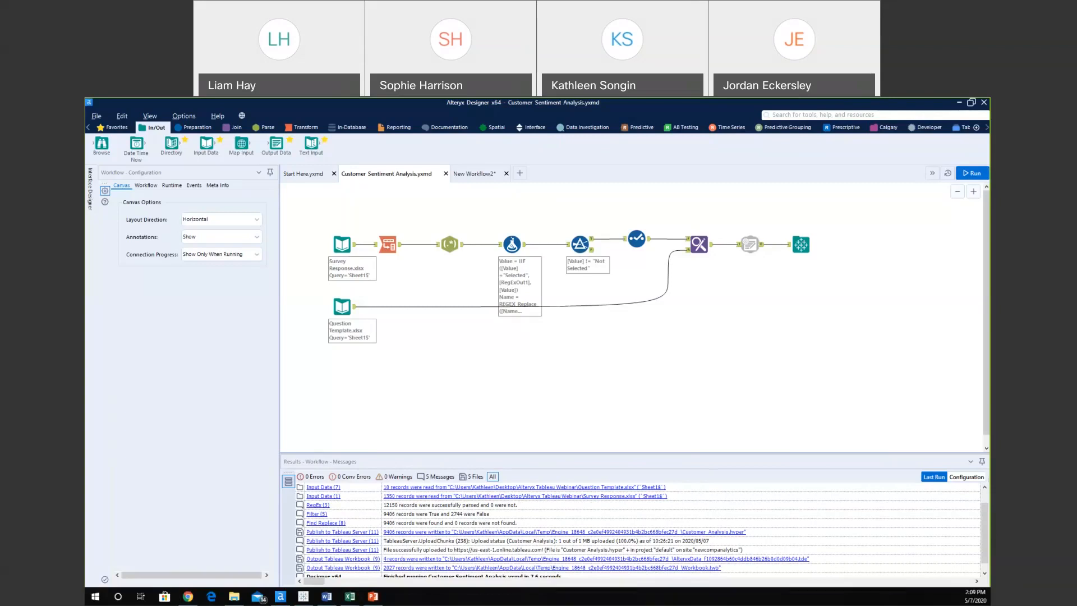
Switch from Alteryx Designer to the Alteryx Community page in Chrome.
{"action": "left_click", "coordinate": [188, 596]}
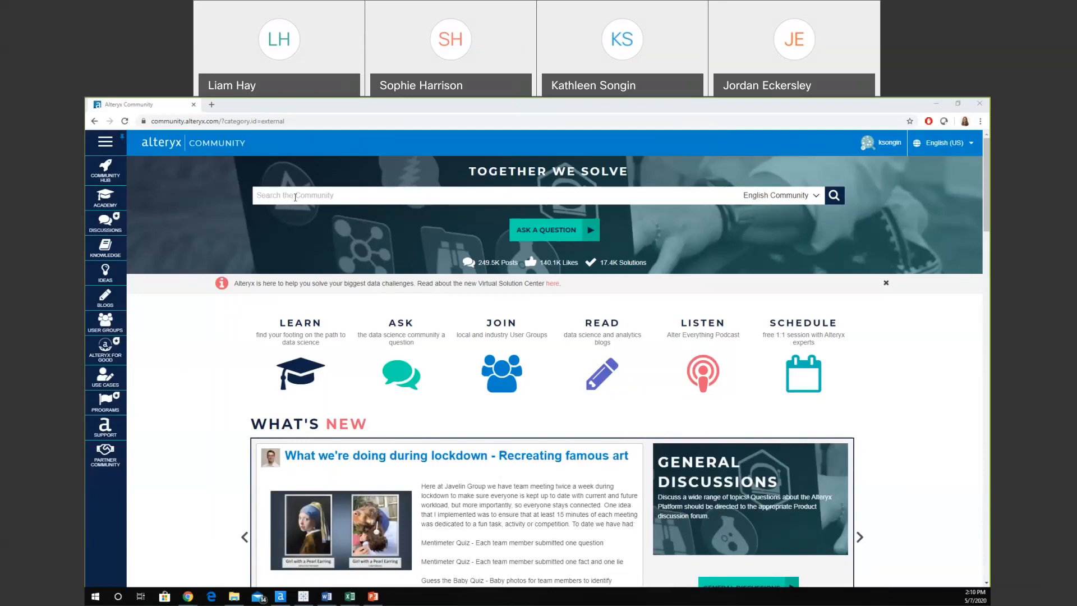
Open Interactive Lessons from the Academy flyout in the Community sidebar.
{"action": "mouse_move", "coordinate": [118, 203]}
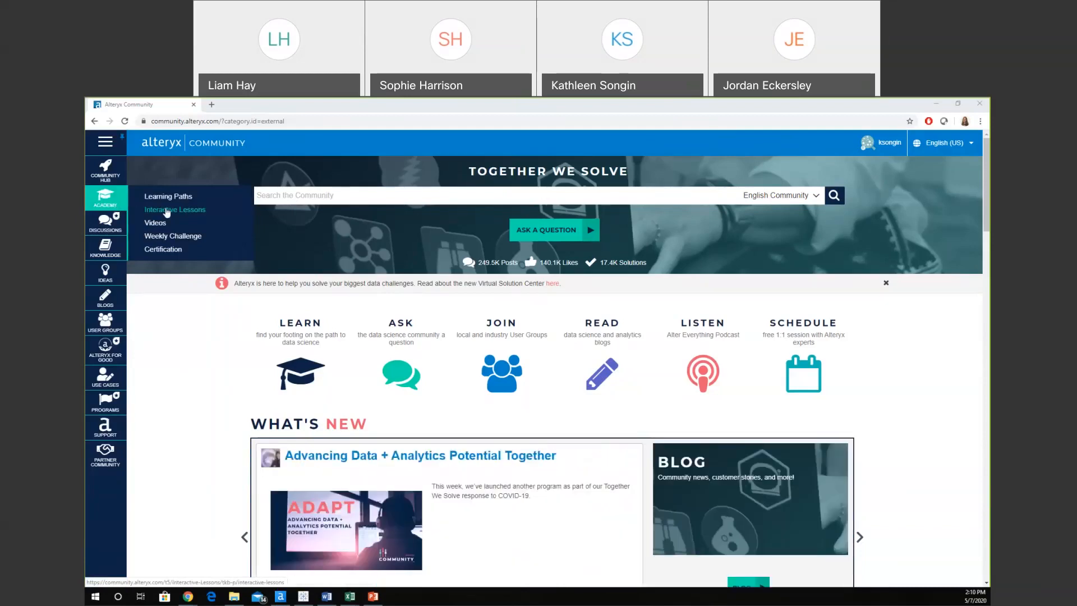
{"action": "left_click", "coordinate": [167, 211]}
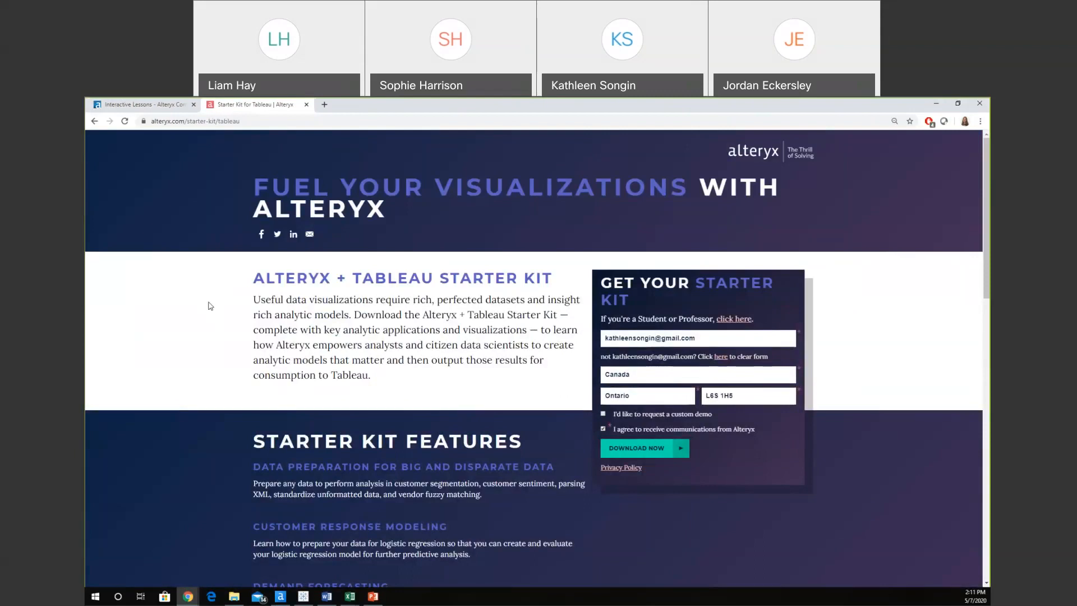
Minimize Chrome to bring the Customer Sentiment Analysis workflow back into view.
{"action": "left_click", "coordinate": [945, 105]}
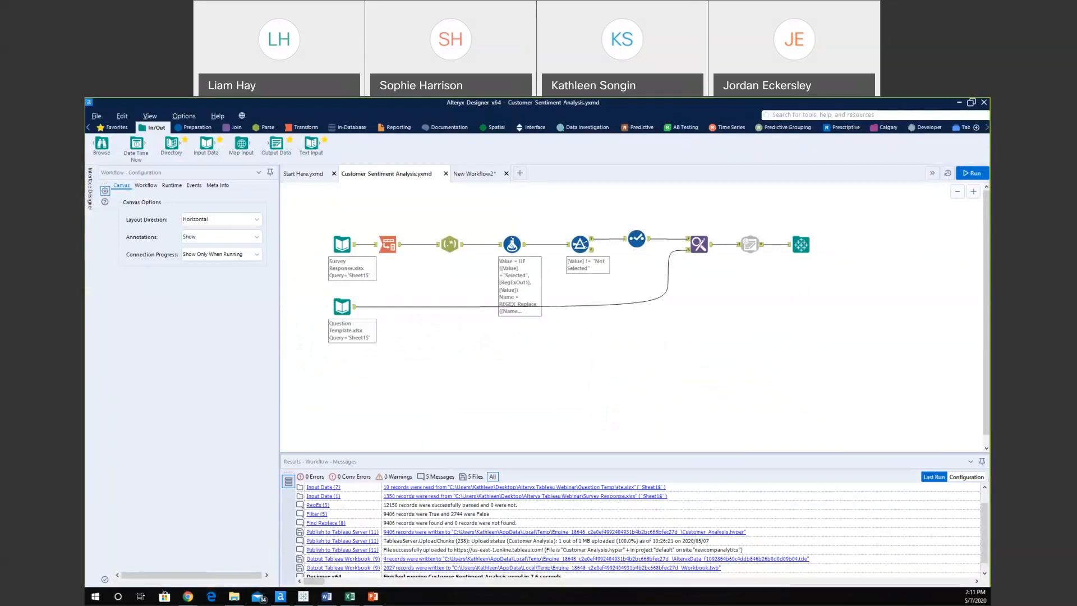
Bring up the New Workflow2 tab with its blank canvas.
{"action": "left_click", "coordinate": [485, 176]}
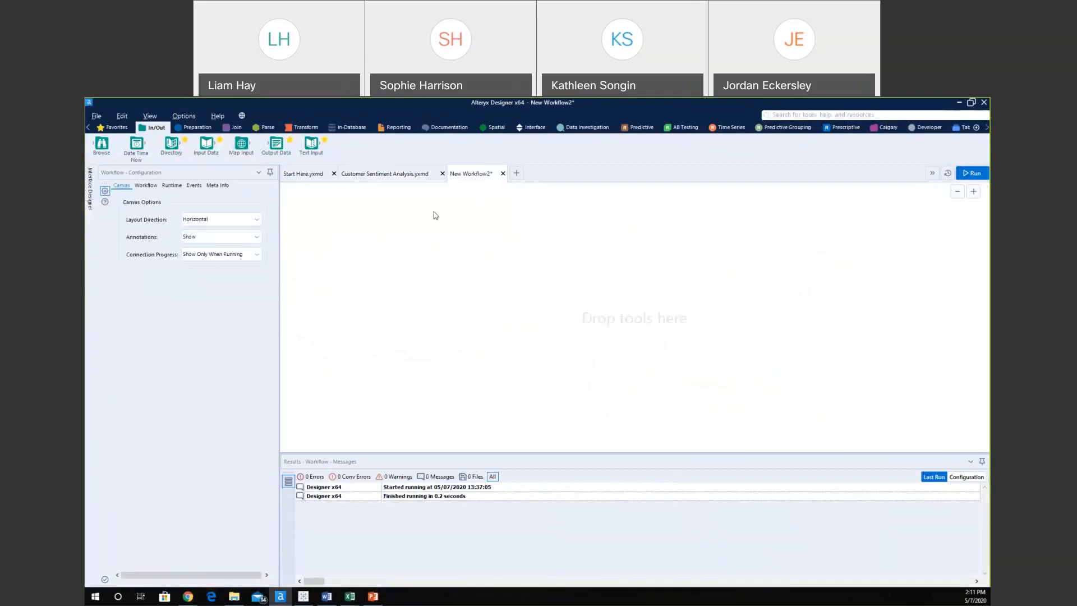
{"action": "mouse_move", "coordinate": [310, 600]}
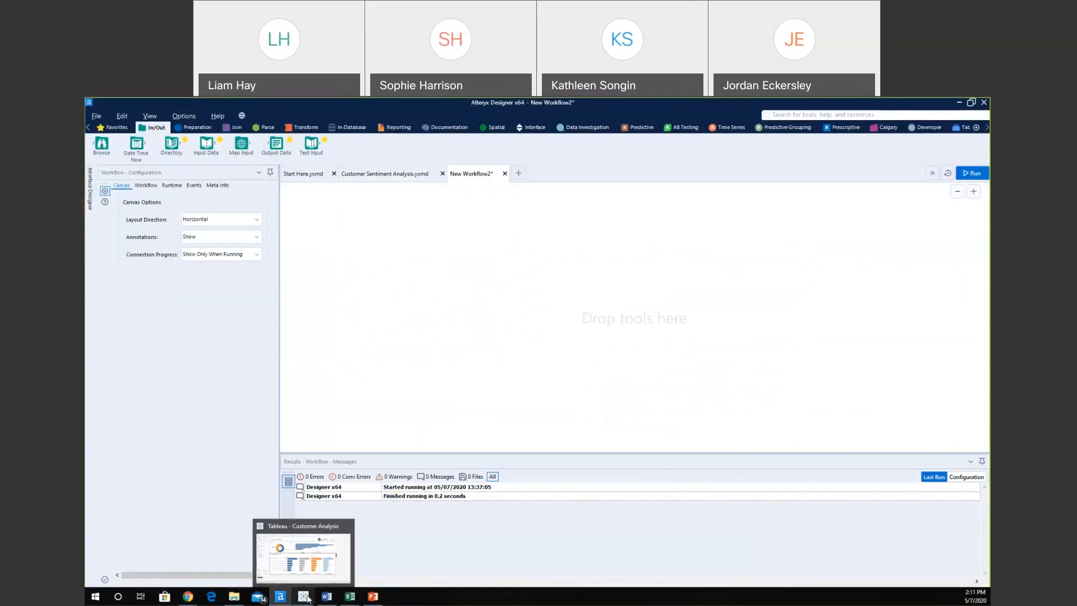
{"action": "left_click", "coordinate": [308, 599]}
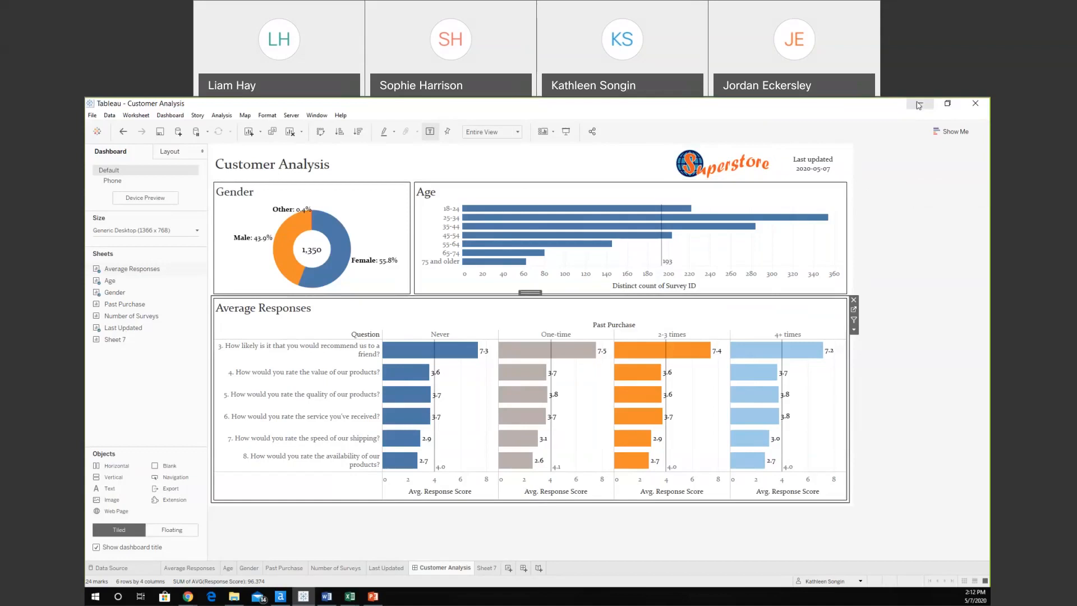
{"action": "left_click", "coordinate": [919, 105]}
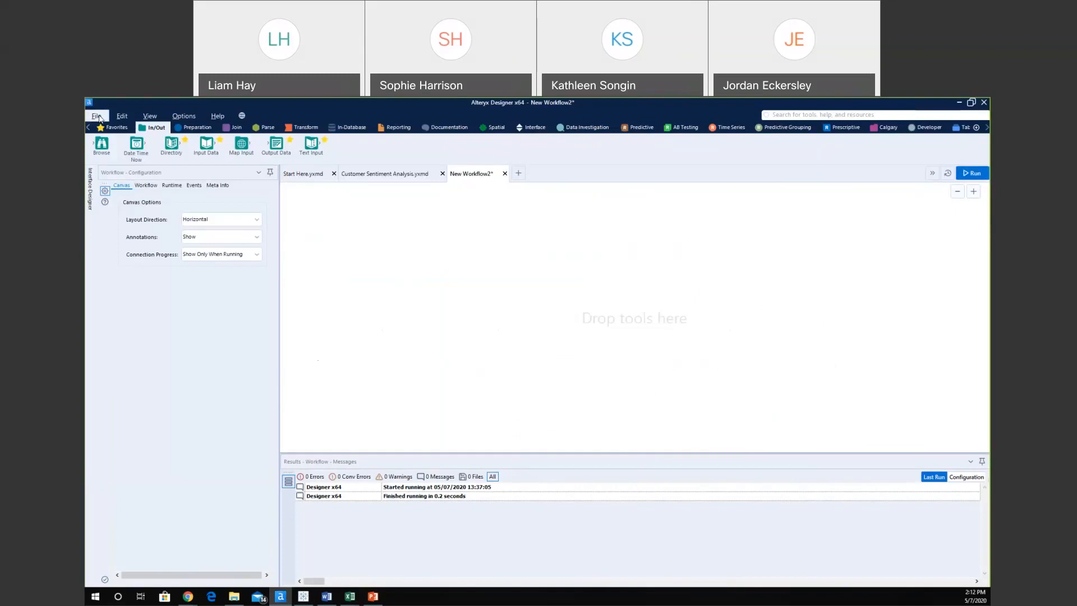
Browse the Preparation, Parse, In/Out and Join tool categories, leaving the canvas empty.
{"action": "left_click_drag", "start_coordinate": [159, 138], "coordinate": [160, 139]}
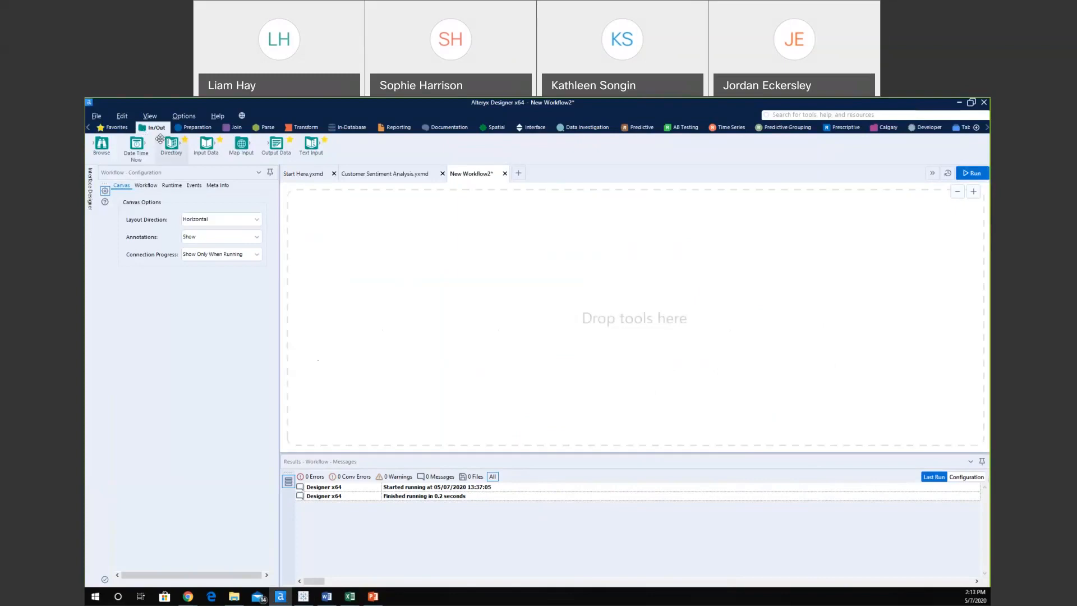
{"action": "left_click_drag", "start_coordinate": [160, 138], "coordinate": [161, 139]}
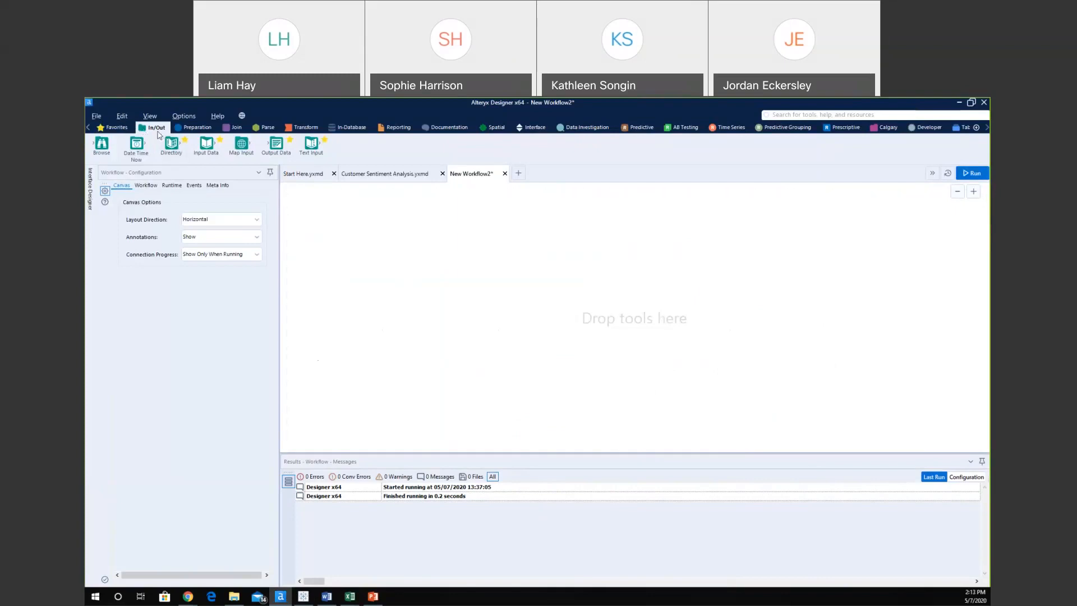
{"action": "left_click", "coordinate": [205, 128]}
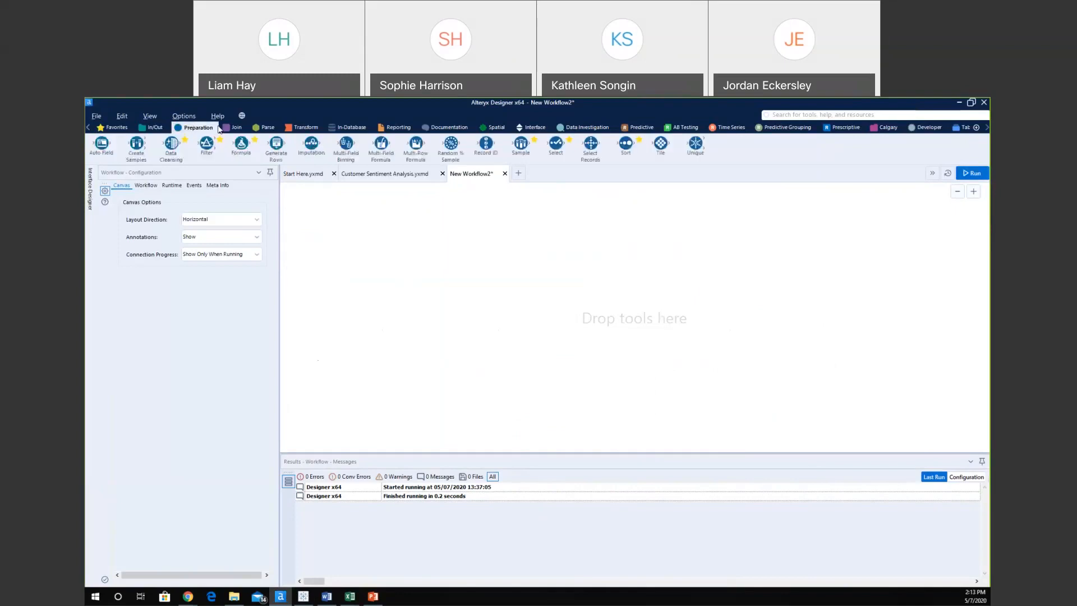
{"action": "left_click", "coordinate": [265, 128]}
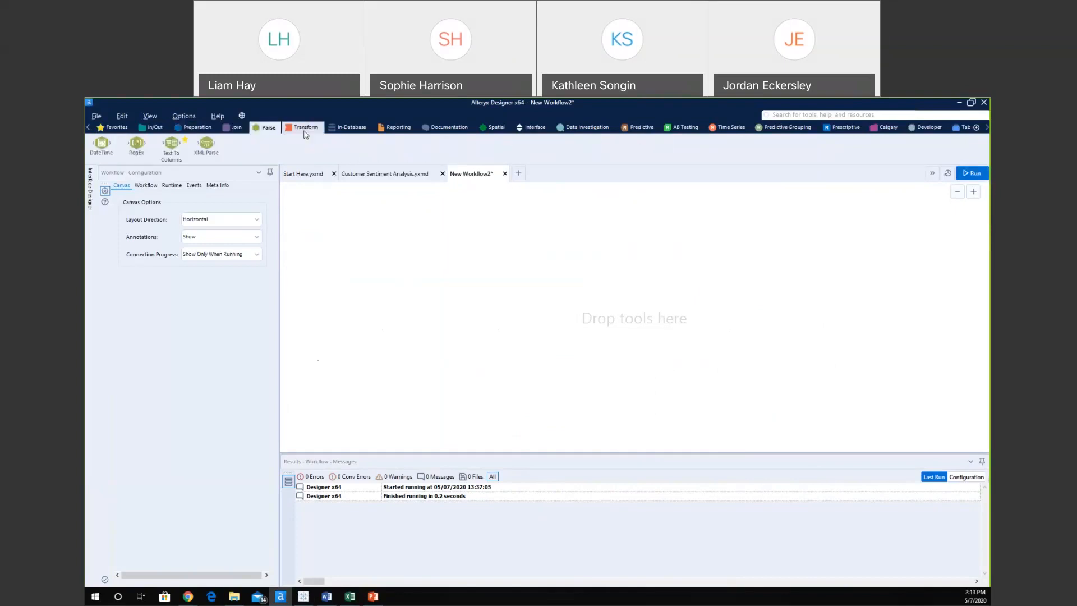
{"action": "left_click", "coordinate": [158, 129]}
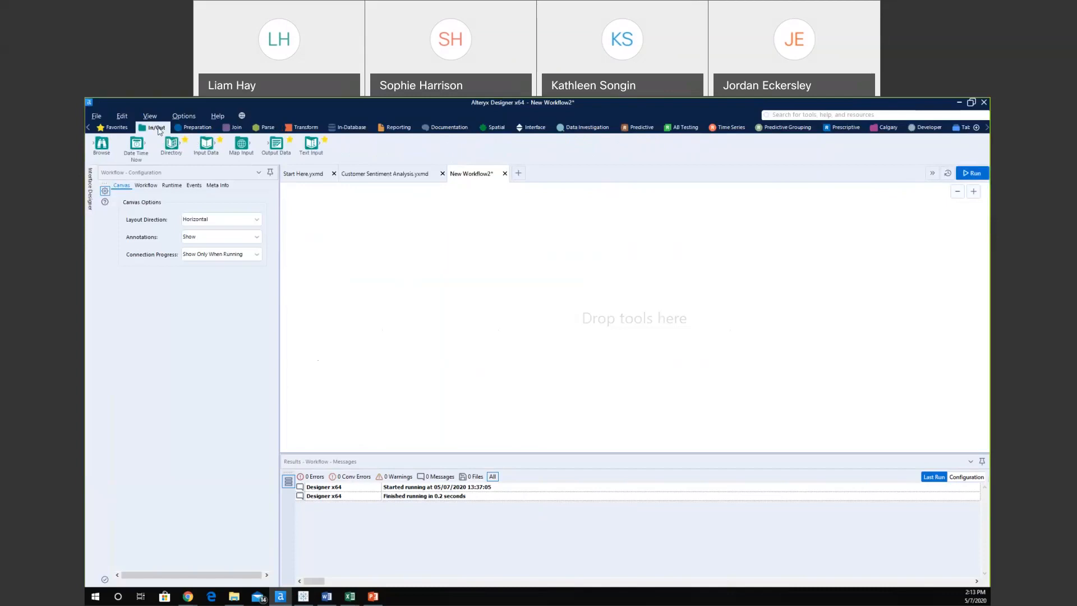
{"action": "left_click_drag", "start_coordinate": [194, 148], "coordinate": [192, 151]}
{"action": "left_click", "coordinate": [205, 132]}
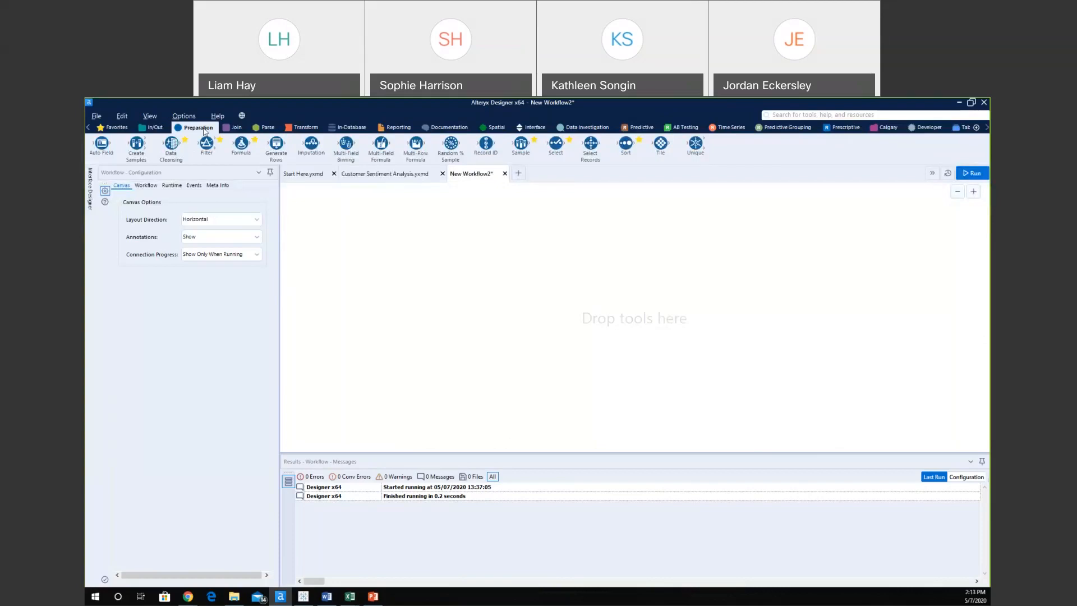
{"action": "left_click", "coordinate": [236, 127]}
{"action": "left_click_drag", "start_coordinate": [239, 144], "coordinate": [234, 147]}
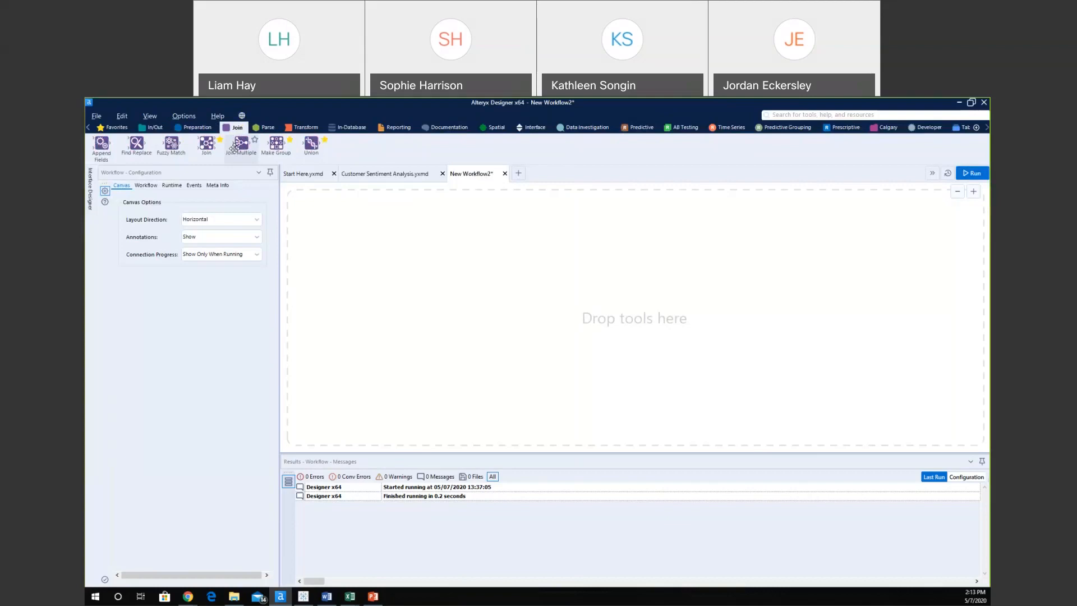
Look over the Parse tools, including RegEx, then display the Transform category.
{"action": "left_click", "coordinate": [265, 128]}
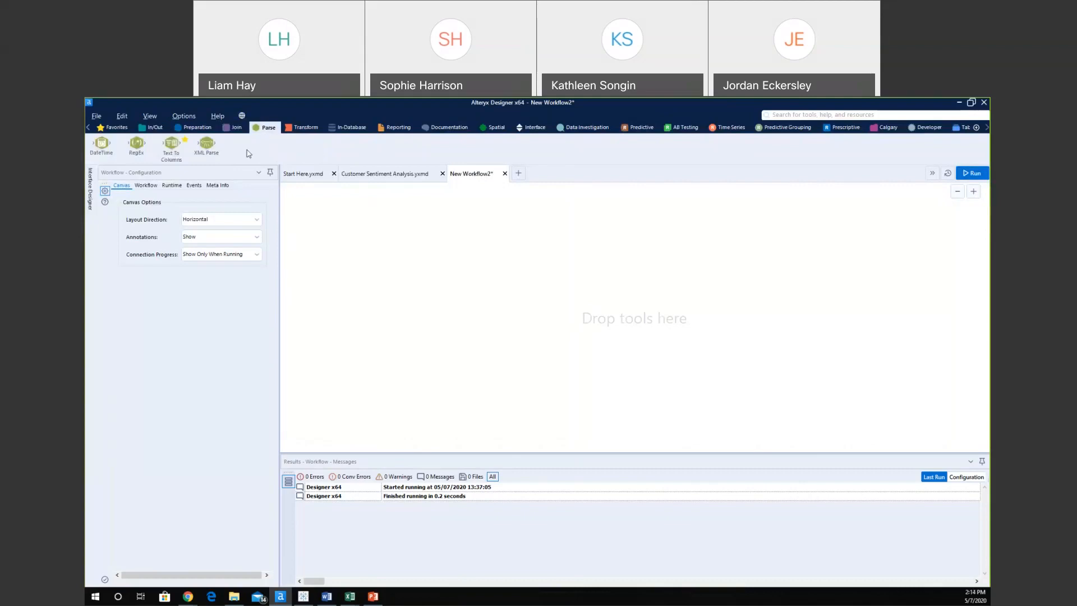
{"action": "left_click_drag", "start_coordinate": [137, 147], "coordinate": [135, 154]}
{"action": "mouse_move", "coordinate": [135, 155]}
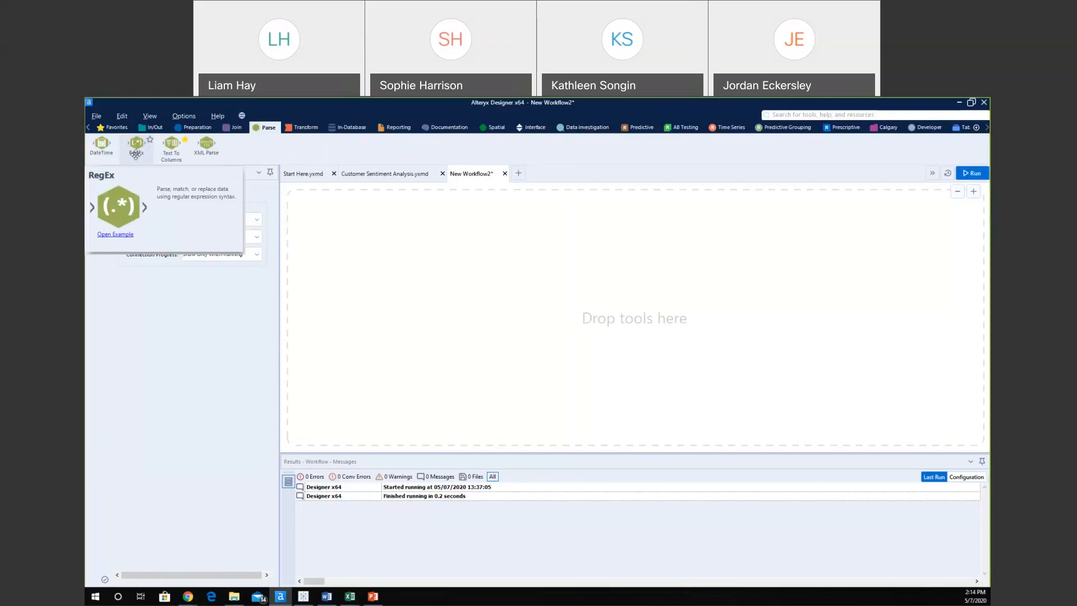
{"action": "left_click", "coordinate": [299, 128]}
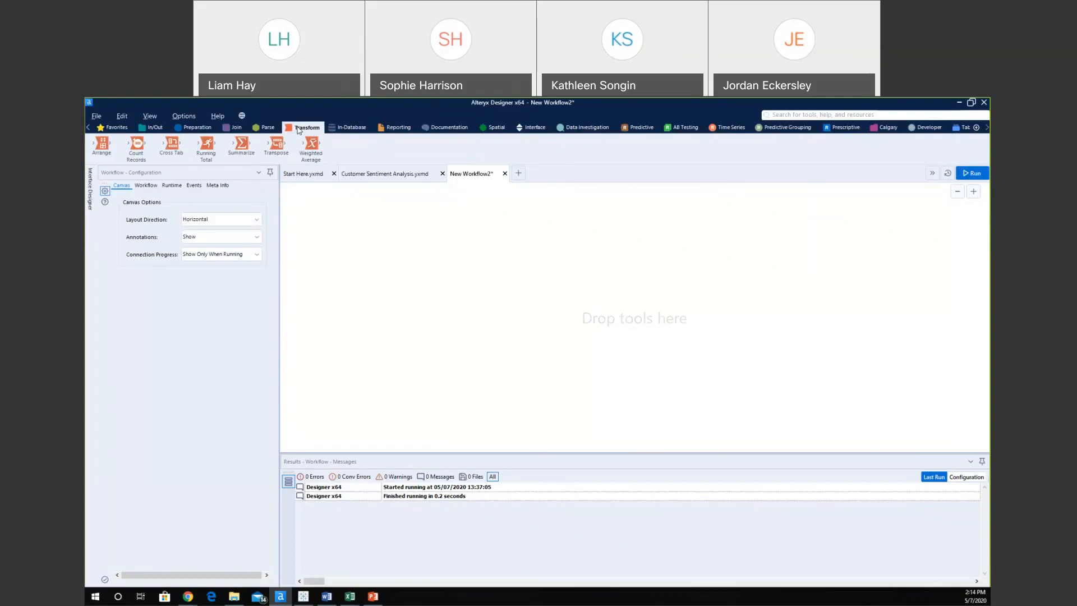
Browse the Transform, In-Database, Reporting and Spatial tool categories without placing any tool.
{"action": "left_click_drag", "start_coordinate": [279, 145], "coordinate": [280, 147]}
{"action": "left_click", "coordinate": [362, 128]}
{"action": "left_click", "coordinate": [397, 127]}
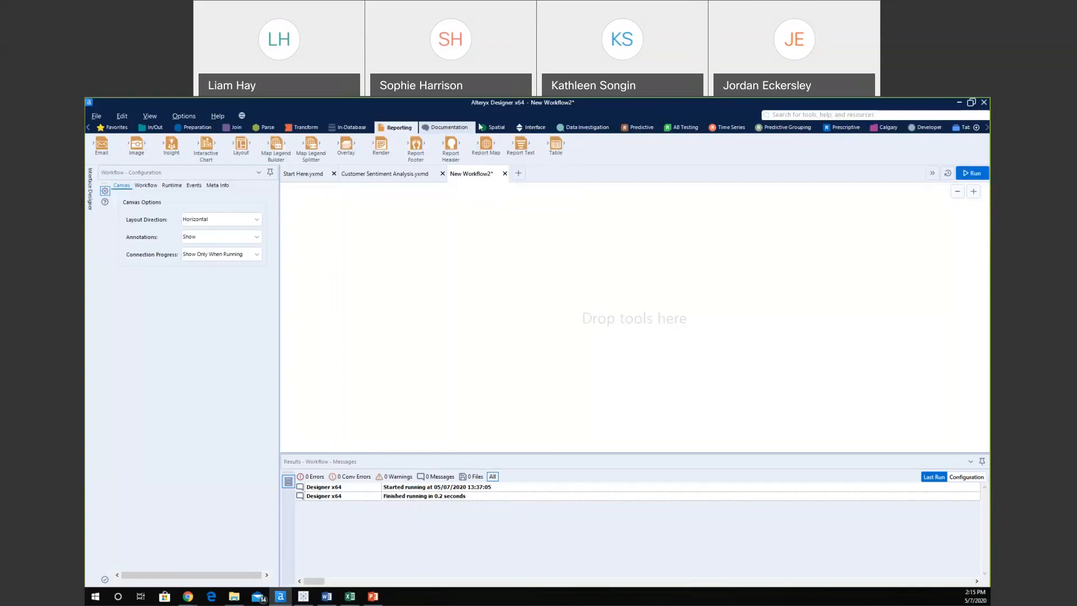
{"action": "left_click", "coordinate": [494, 128]}
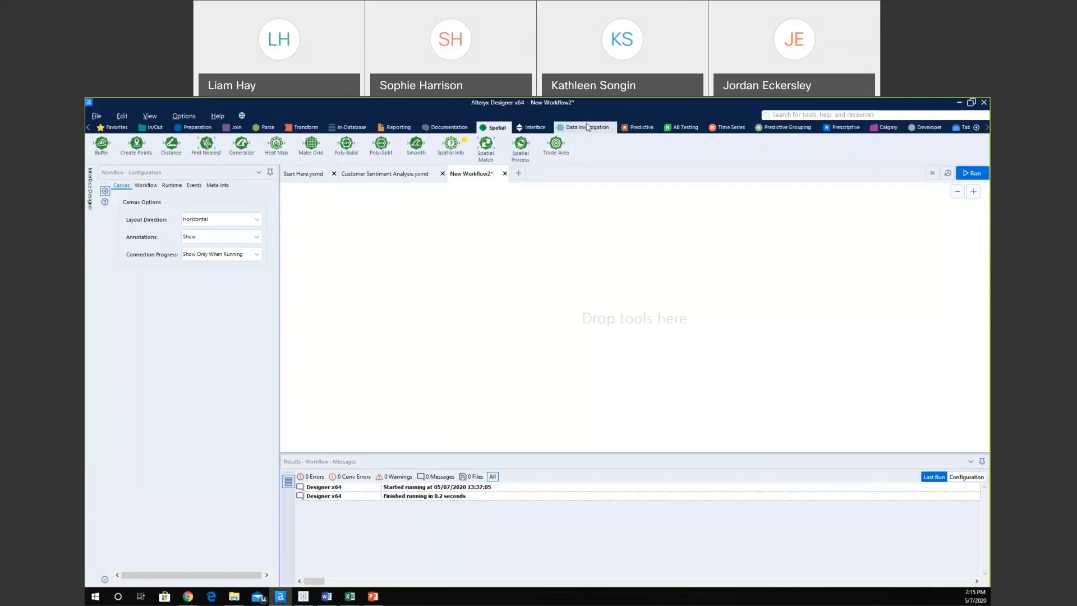
Display the Tableau tools and try placing Polygon for Tableau, then open Help.
{"action": "left_click", "coordinate": [956, 132]}
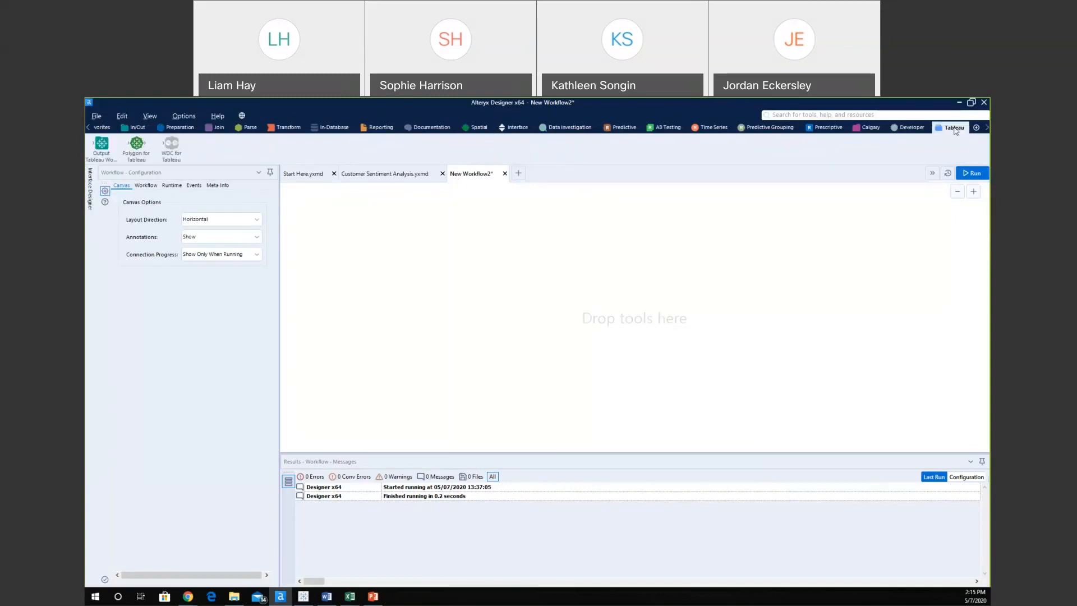
{"action": "left_click_drag", "start_coordinate": [138, 144], "coordinate": [146, 147]}
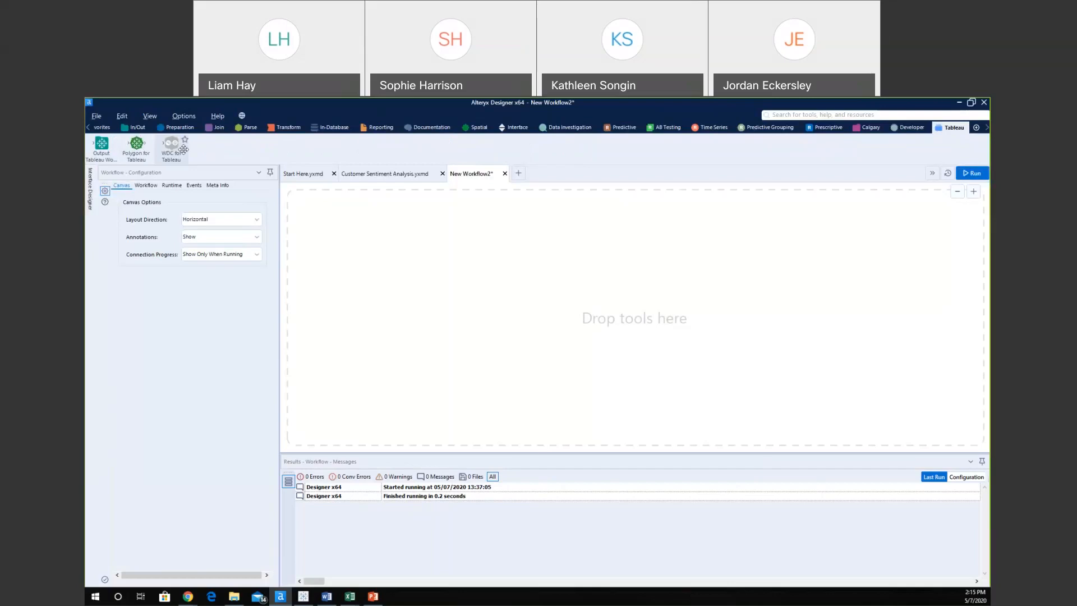
{"action": "left_click", "coordinate": [216, 118]}
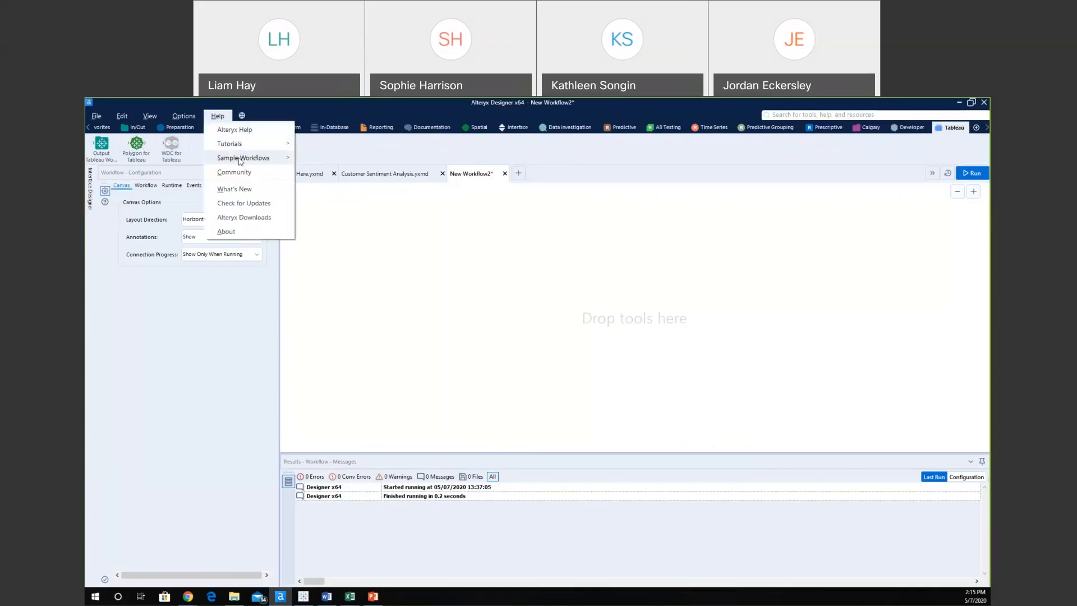
Look through the Tableau Starter Kit sample workflows, then open the interface language menu.
{"action": "mouse_move", "coordinate": [240, 160]}
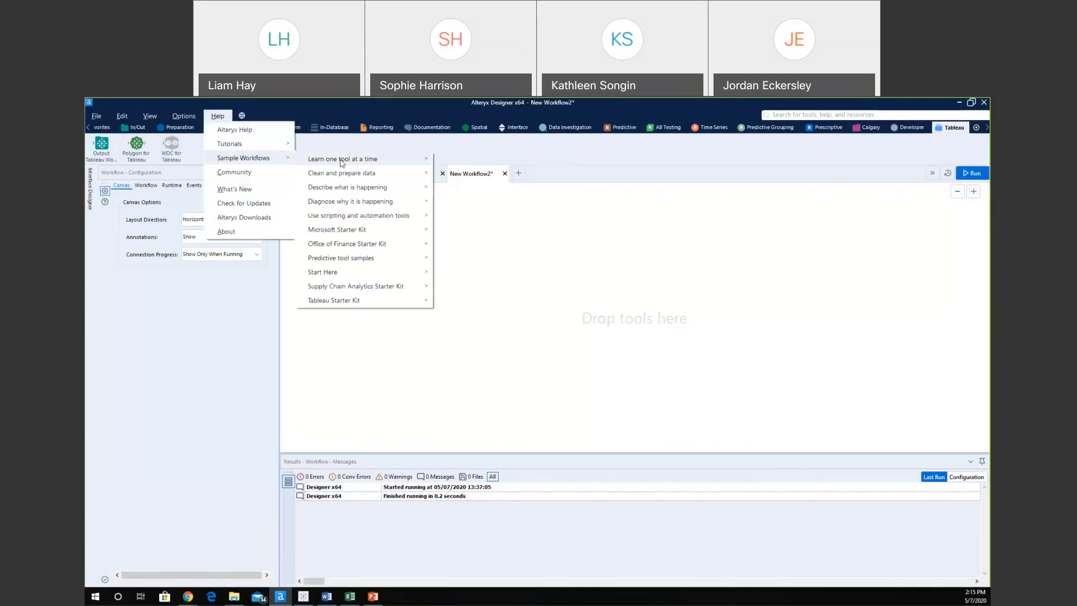
{"action": "mouse_move", "coordinate": [381, 303]}
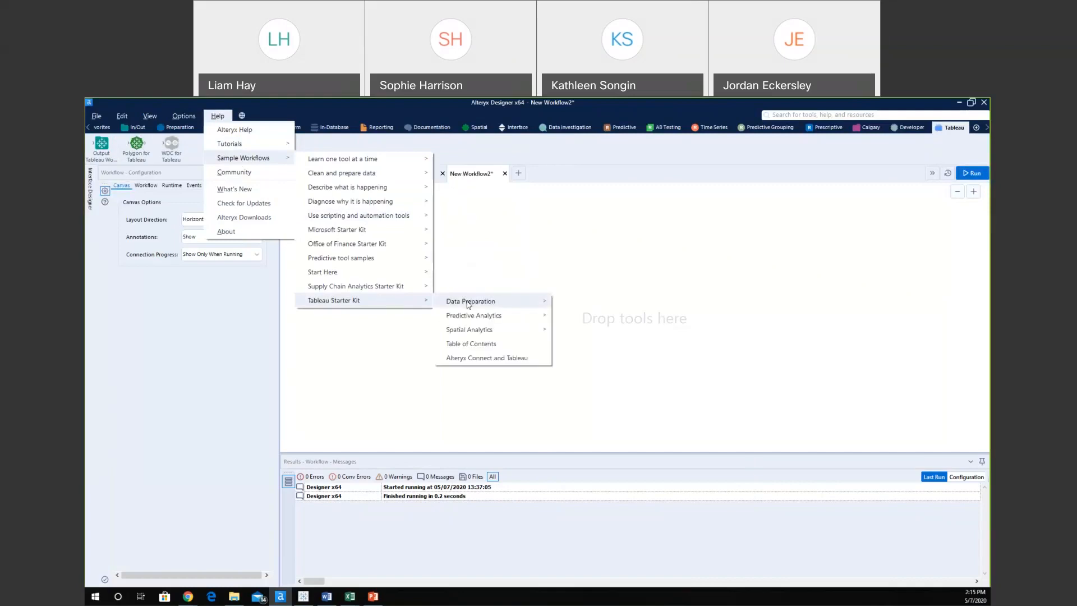
{"action": "mouse_move", "coordinate": [472, 314]}
{"action": "mouse_move", "coordinate": [480, 336]}
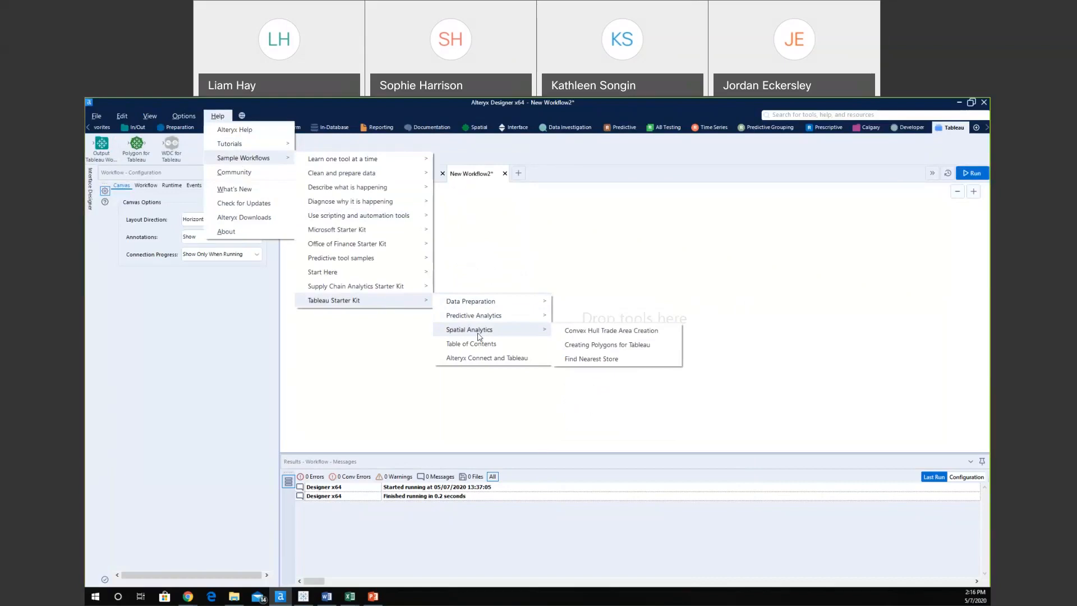
{"action": "left_click", "coordinate": [274, 102]}
{"action": "left_click", "coordinate": [244, 117]}
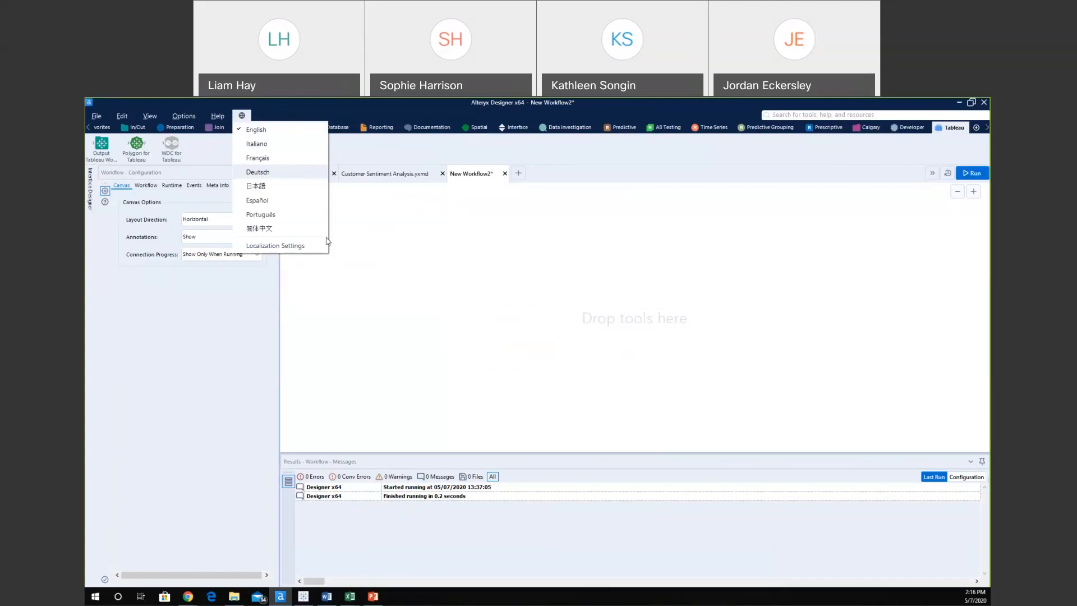
Drag an Input Data tool from the In/Out tab onto the New Workflow2 canvas.
{"action": "left_click", "coordinate": [361, 316]}
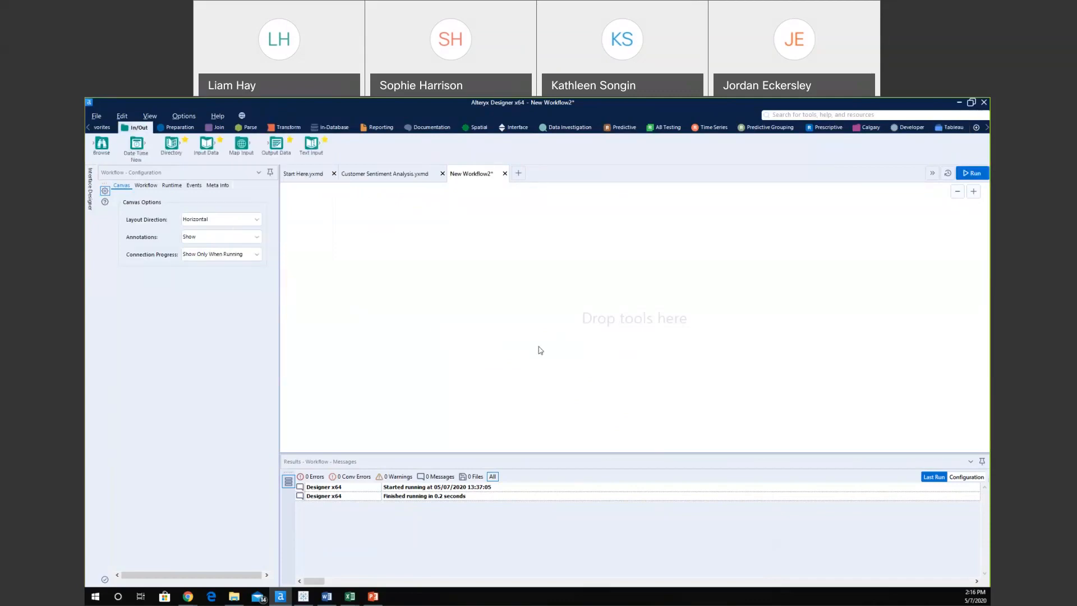
{"action": "left_click_drag", "start_coordinate": [207, 143], "coordinate": [344, 246]}
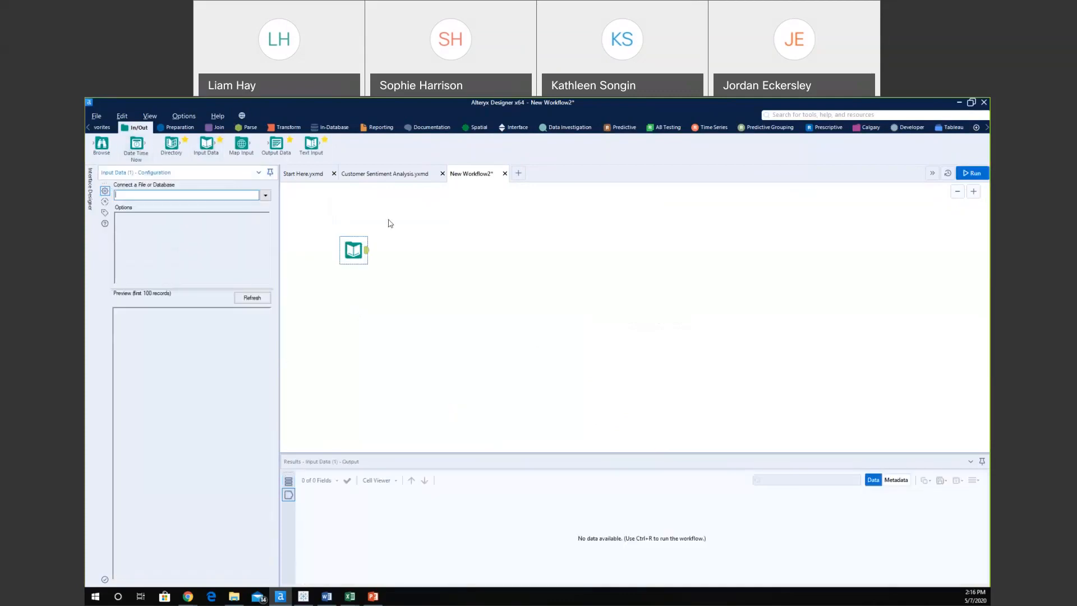
{"action": "scroll", "coordinate": [347, 220], "scroll_direction": "up", "scroll_amount": 2}
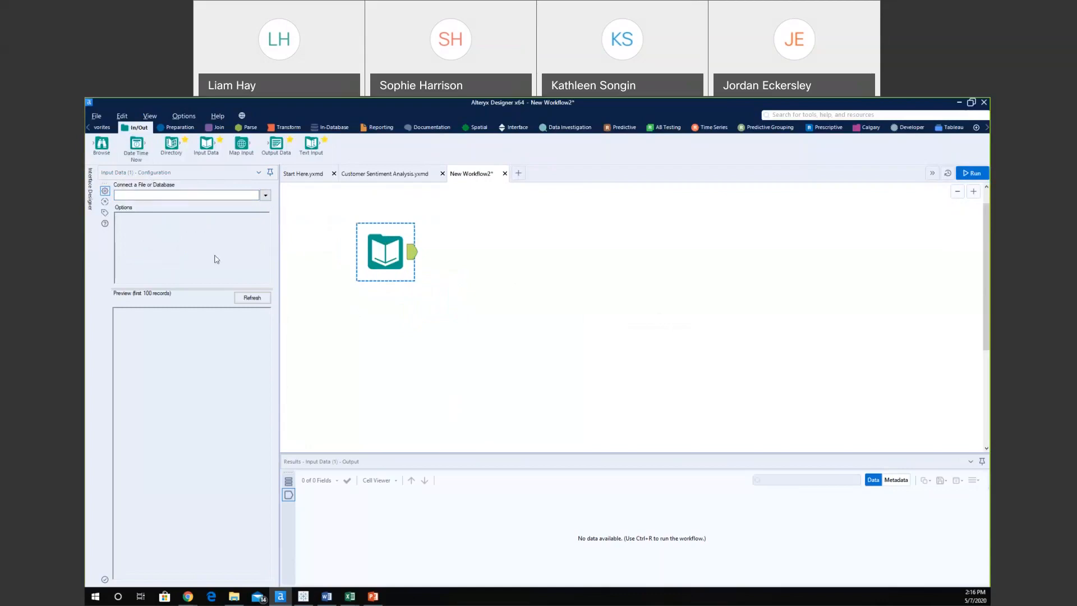
Check the Files and Data sources options, then choose Files > Select file to browse.
{"action": "left_click", "coordinate": [265, 195]}
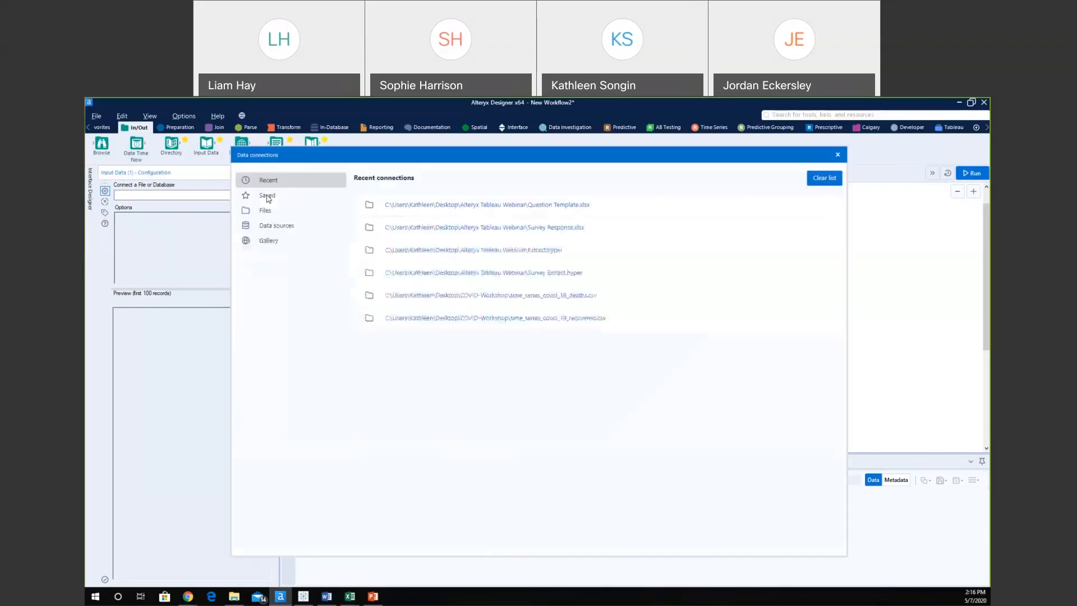
{"action": "left_click", "coordinate": [274, 211]}
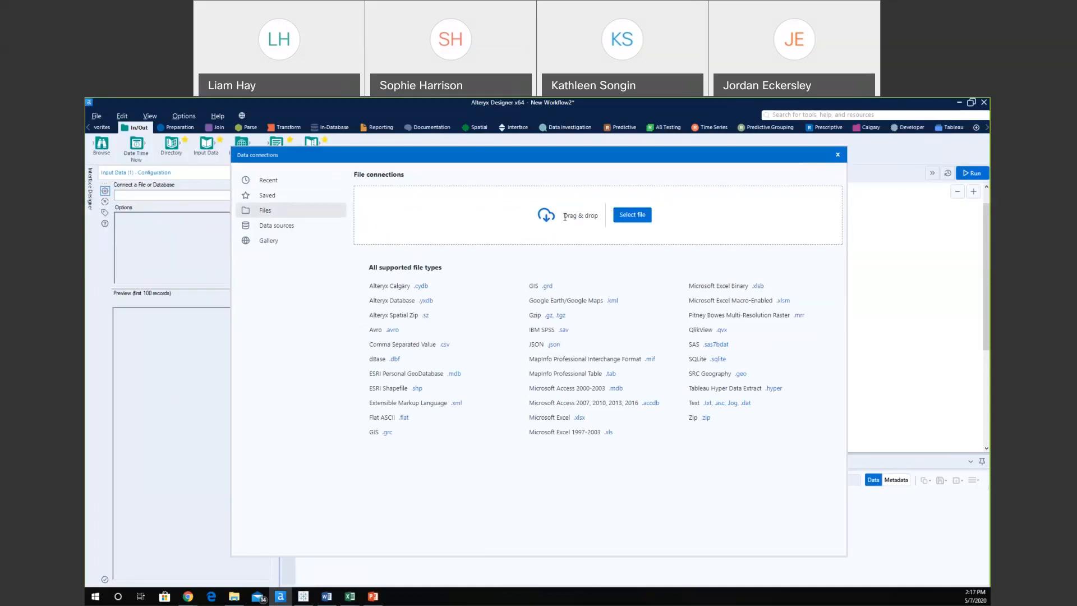
{"action": "left_click", "coordinate": [314, 233]}
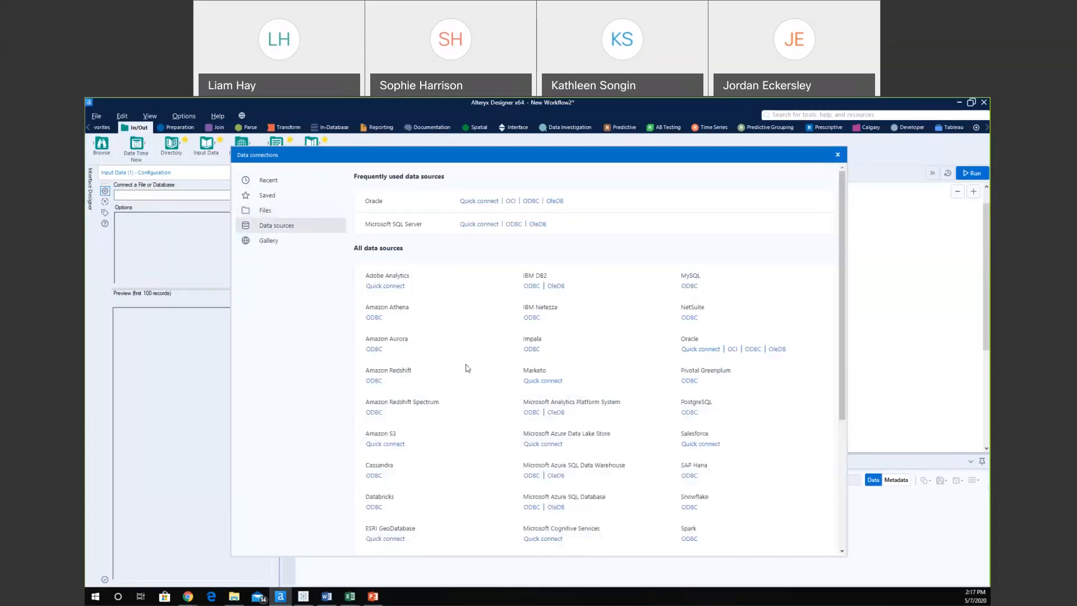
{"action": "scroll", "coordinate": [468, 368], "scroll_direction": "down", "scroll_amount": 1}
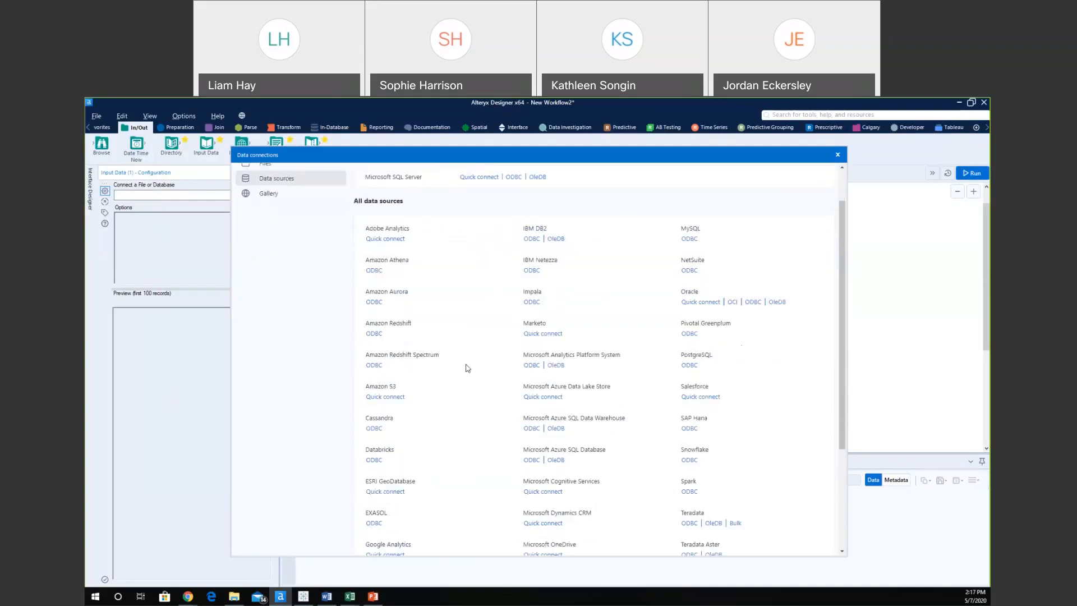
{"action": "scroll", "coordinate": [468, 368], "scroll_direction": "down", "scroll_amount": 3}
{"action": "scroll", "coordinate": [468, 368], "scroll_direction": "up", "scroll_amount": 4}
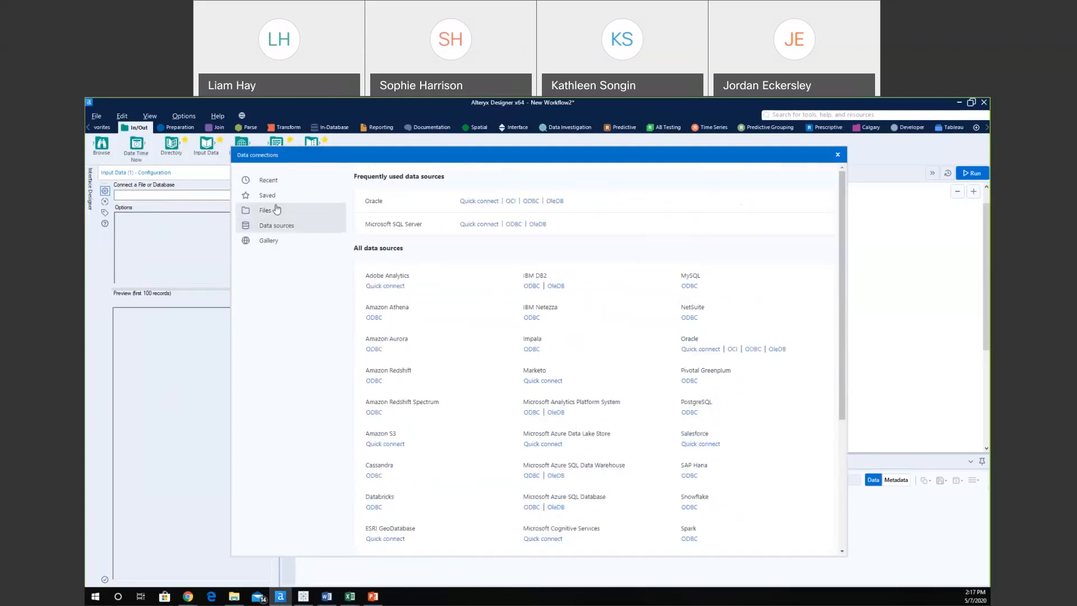
{"action": "left_click", "coordinate": [277, 210]}
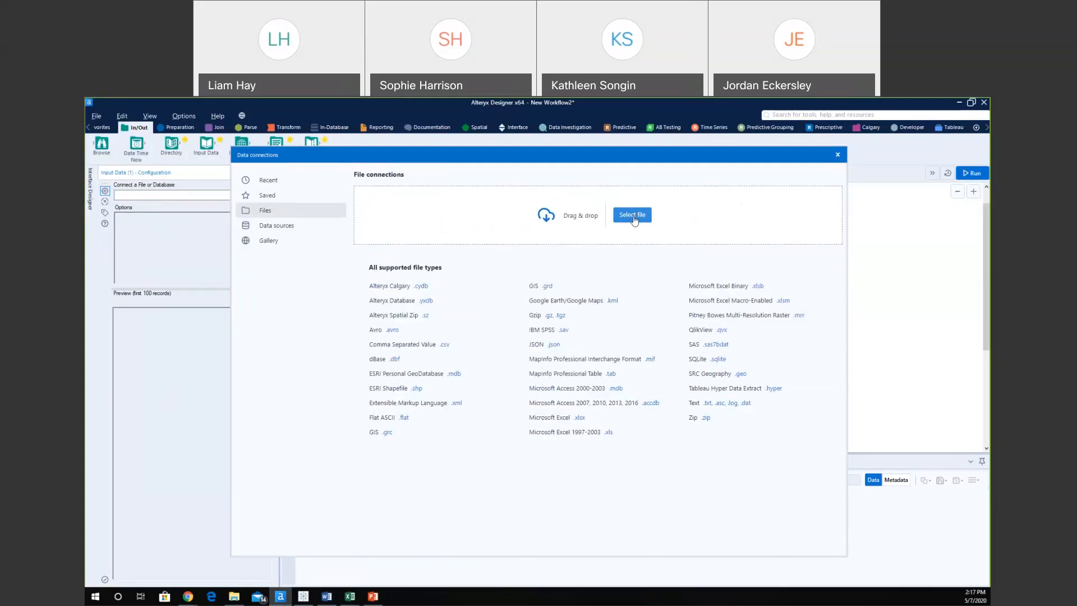
{"action": "left_click", "coordinate": [634, 219]}
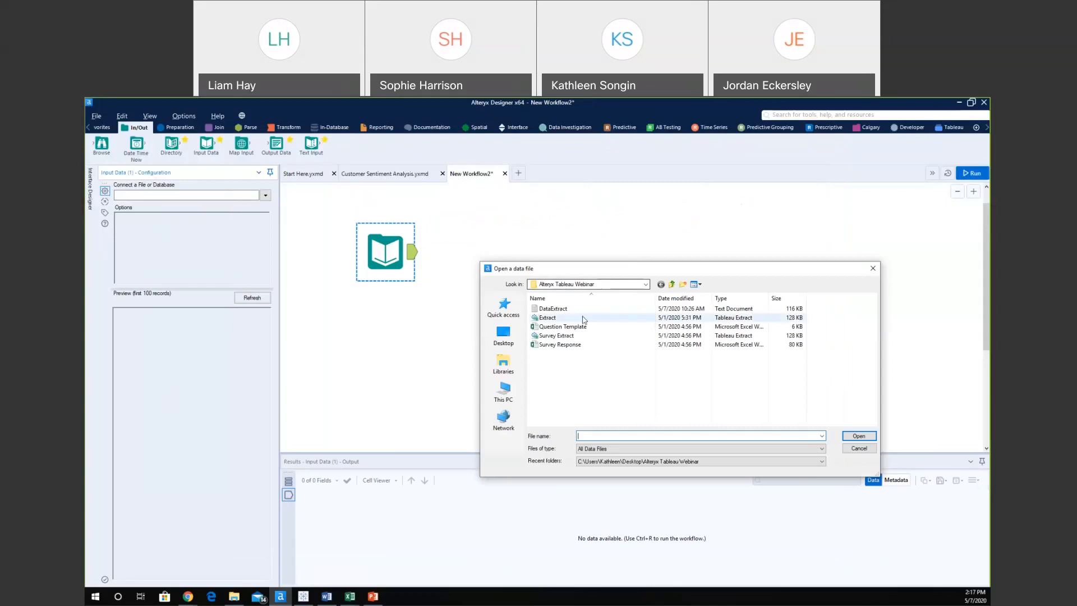
Open the Survey Response workbook and import its Sheet1 into the Input Data tool.
{"action": "left_click", "coordinate": [572, 344]}
{"action": "left_click", "coordinate": [857, 437]}
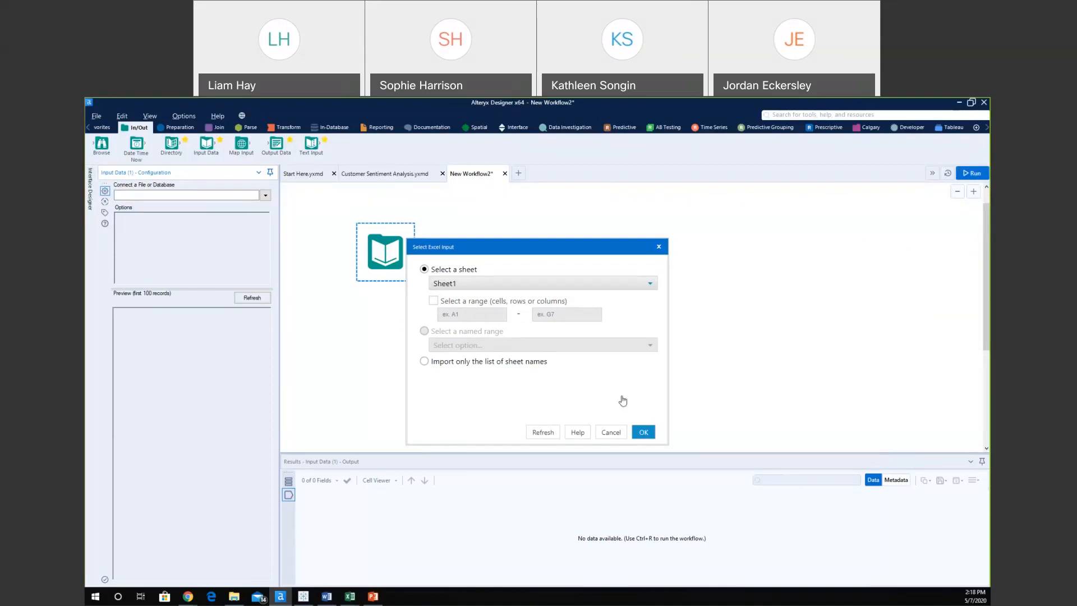
{"action": "left_click", "coordinate": [644, 433]}
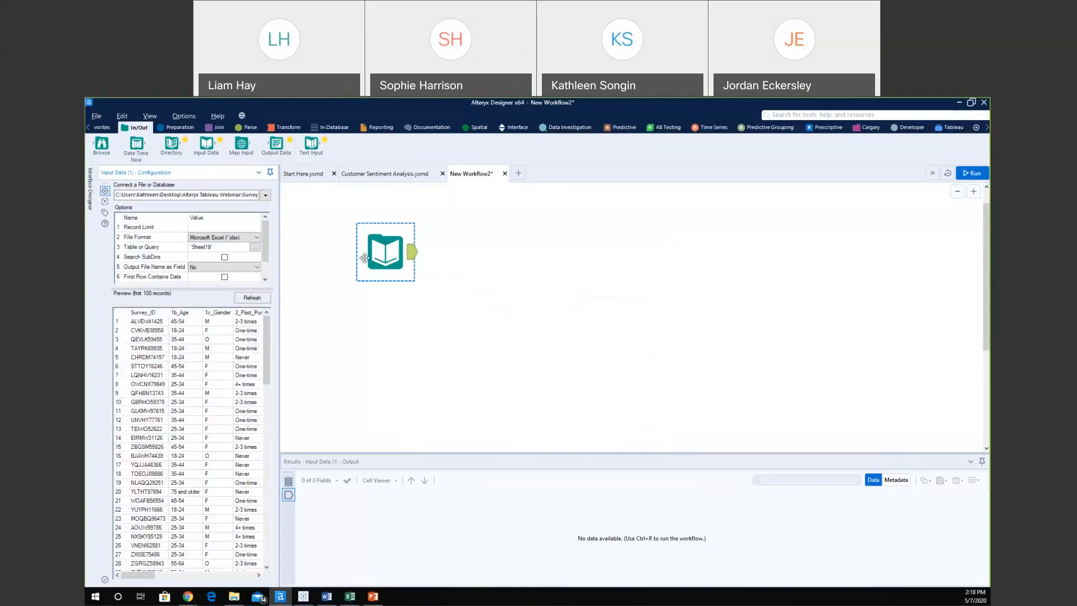
Widen the Configuration panel and attach a Browse tool to the Survey Response input.
{"action": "left_click_drag", "start_coordinate": [278, 249], "coordinate": [357, 261]}
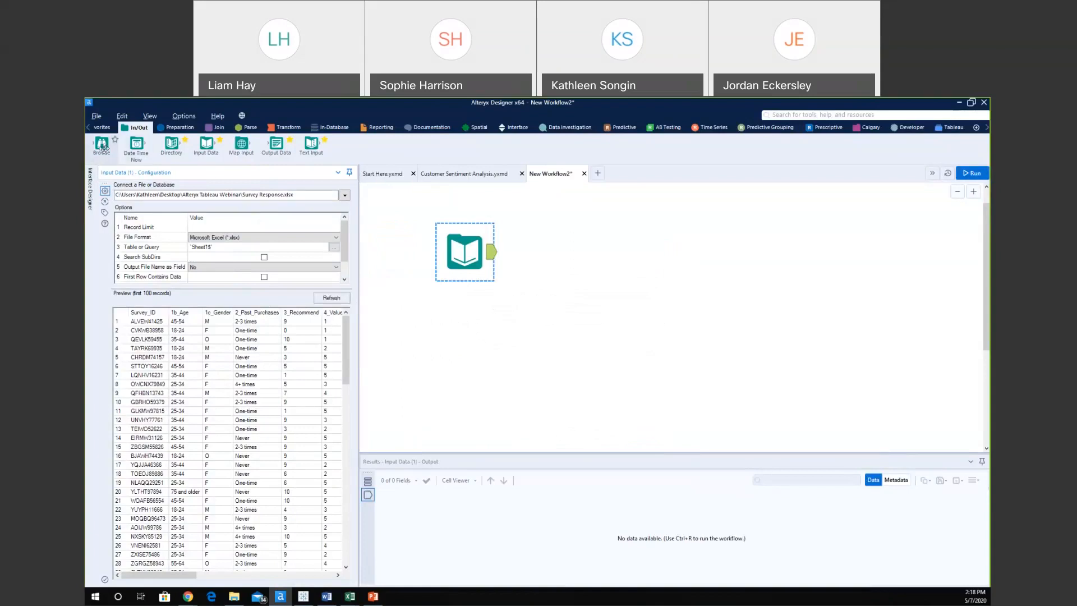
{"action": "left_click_drag", "start_coordinate": [101, 145], "coordinate": [557, 219]}
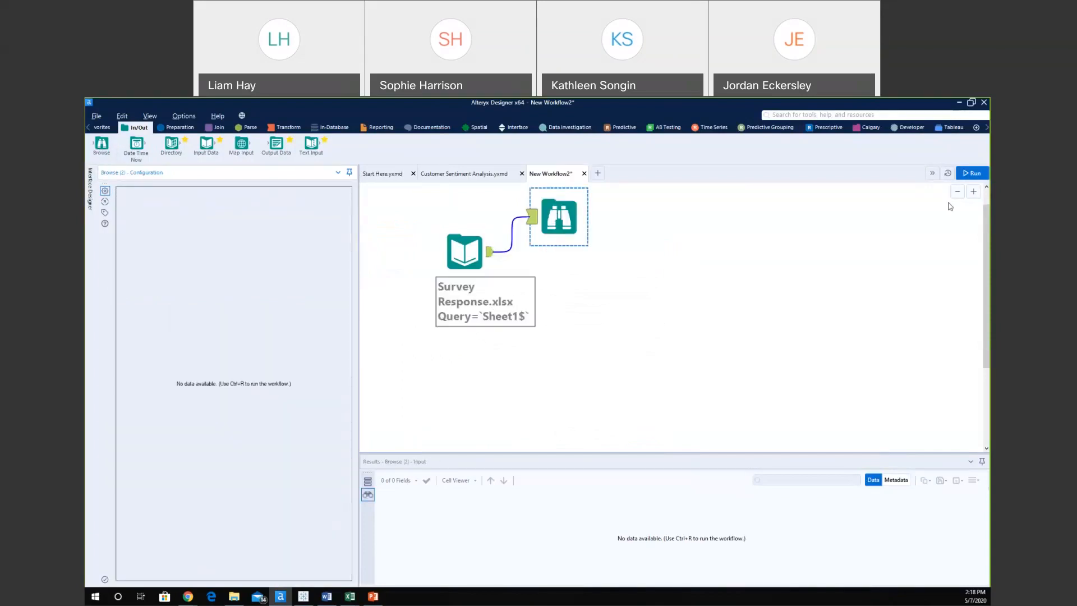
Run the workflow and inspect the 1b_Age profile, where 25-34 is most frequent (354).
{"action": "left_click", "coordinate": [966, 174]}
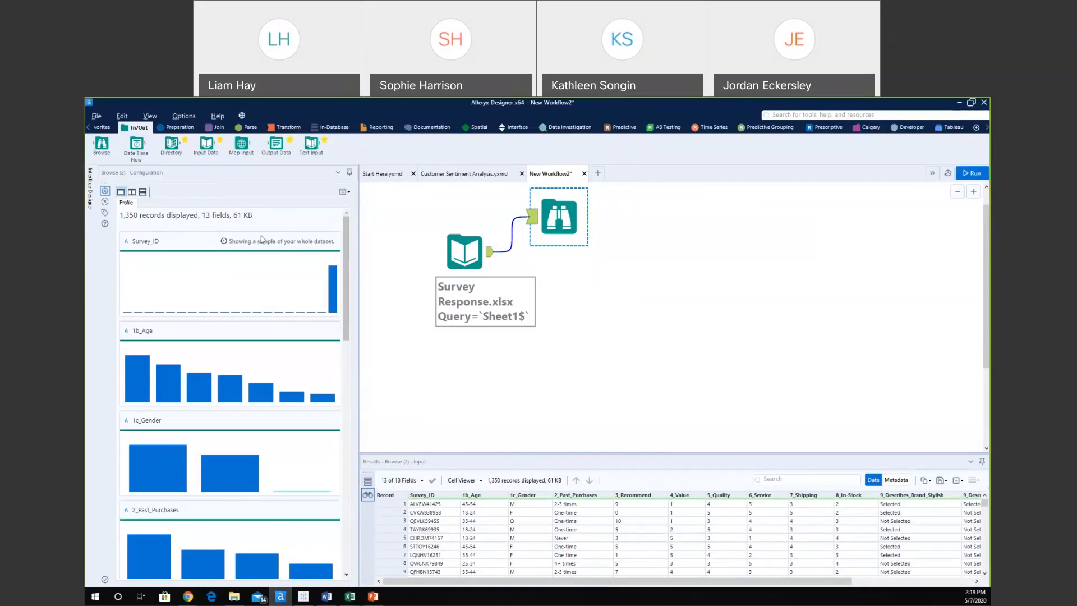
{"action": "scroll", "coordinate": [224, 432], "scroll_direction": "down", "scroll_amount": 3}
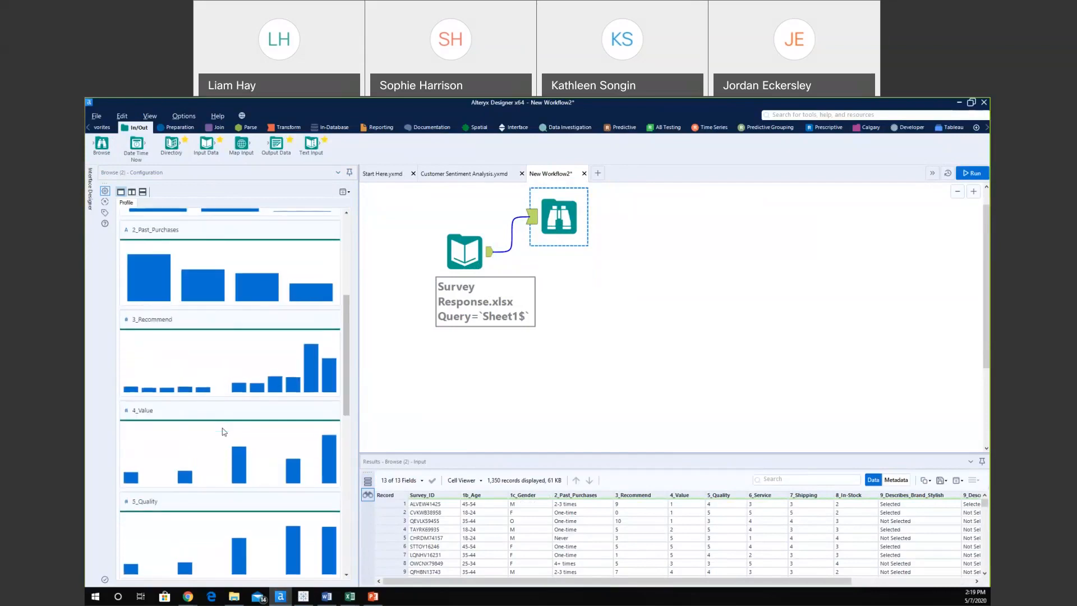
{"action": "scroll", "coordinate": [223, 432], "scroll_direction": "up", "scroll_amount": 3}
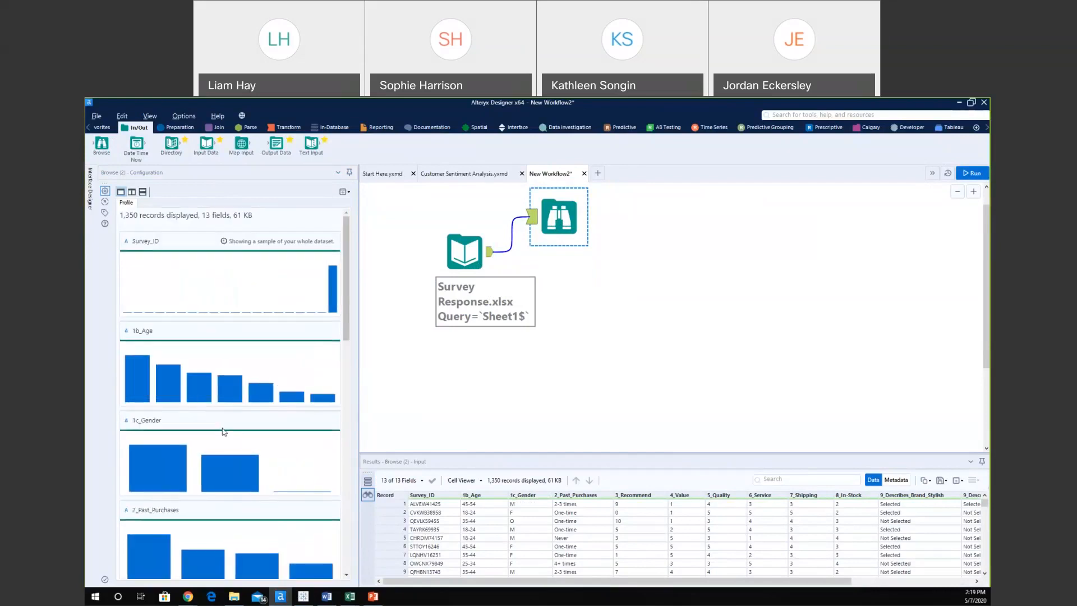
{"action": "left_click", "coordinate": [149, 334]}
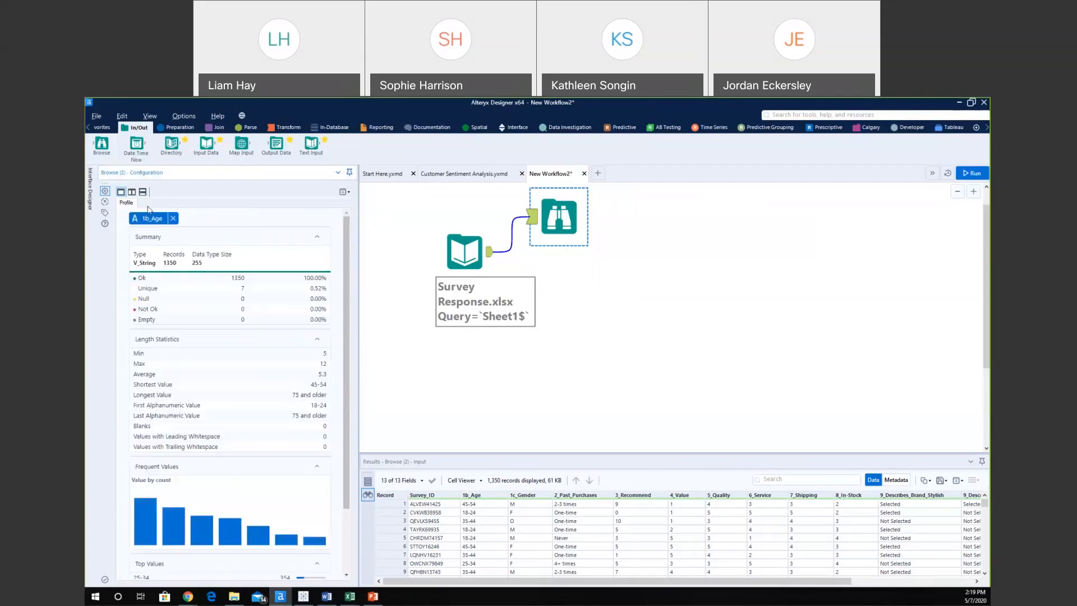
{"action": "mouse_move", "coordinate": [143, 520]}
{"action": "scroll", "coordinate": [216, 424], "scroll_direction": "down", "scroll_amount": 3}
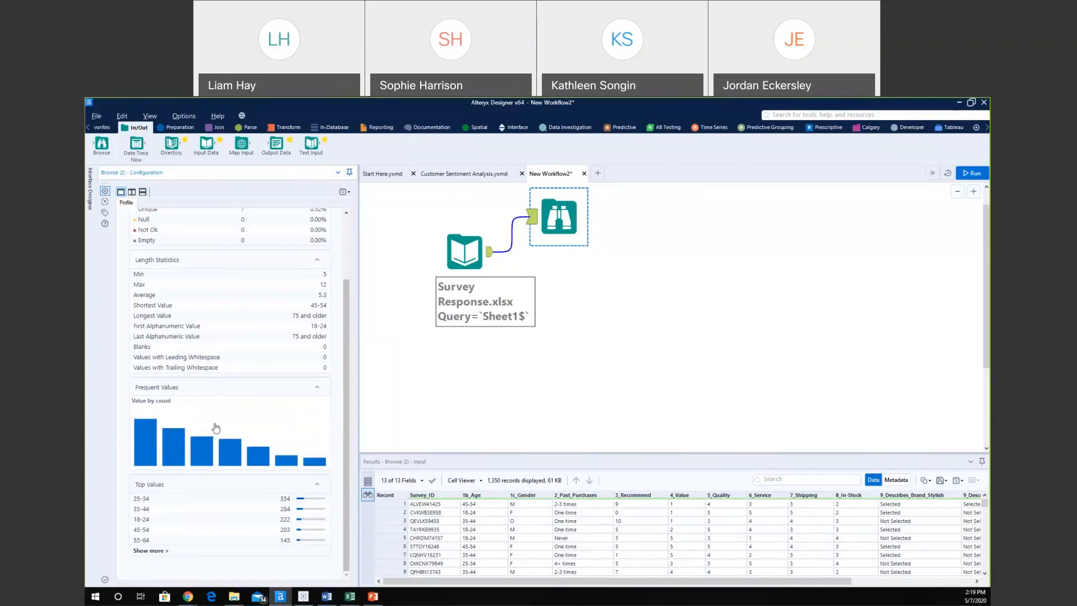
Enlarge the Results grid to browse the 1,350 survey records, then switch to Tableau's Customer Analysis dashboard.
{"action": "left_click_drag", "start_coordinate": [466, 250], "coordinate": [443, 284]}
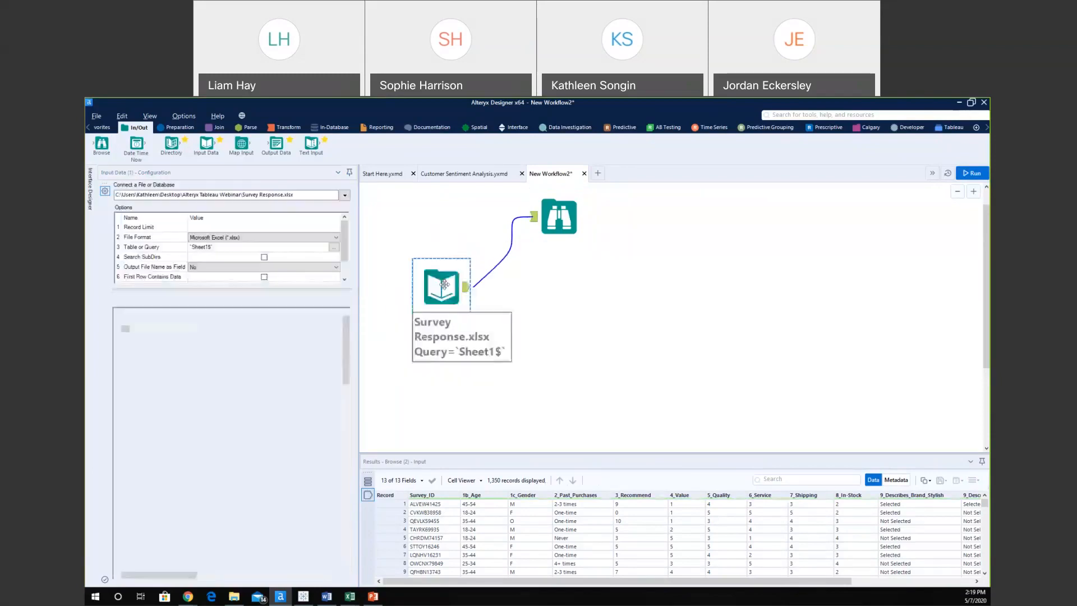
{"action": "left_click_drag", "start_coordinate": [504, 455], "coordinate": [426, 387]}
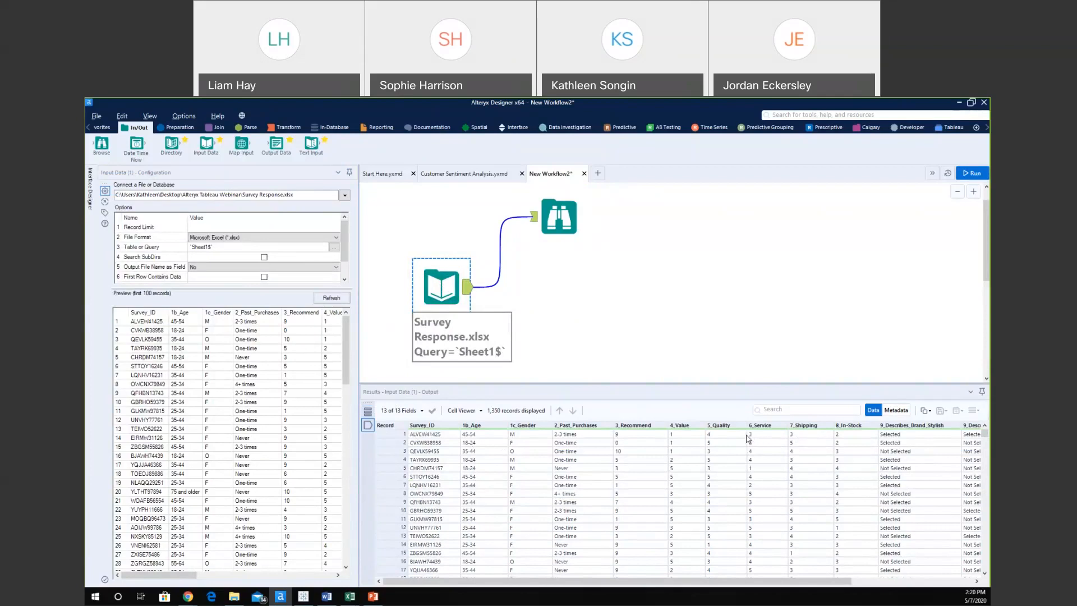
{"action": "left_click_drag", "start_coordinate": [766, 583], "coordinate": [886, 568]}
{"action": "scroll", "coordinate": [842, 549], "scroll_direction": "down", "scroll_amount": 7}
{"action": "scroll", "coordinate": [622, 517], "scroll_direction": "down", "scroll_amount": 6}
{"action": "scroll", "coordinate": [622, 517], "scroll_direction": "up", "scroll_amount": 13}
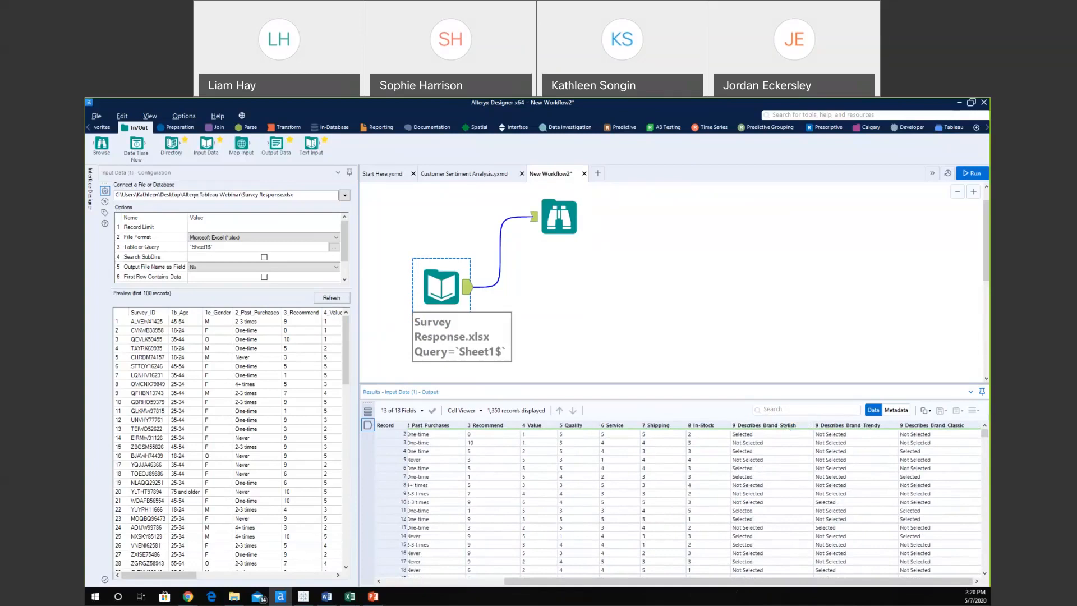
{"action": "left_click_drag", "start_coordinate": [675, 587], "coordinate": [535, 585]}
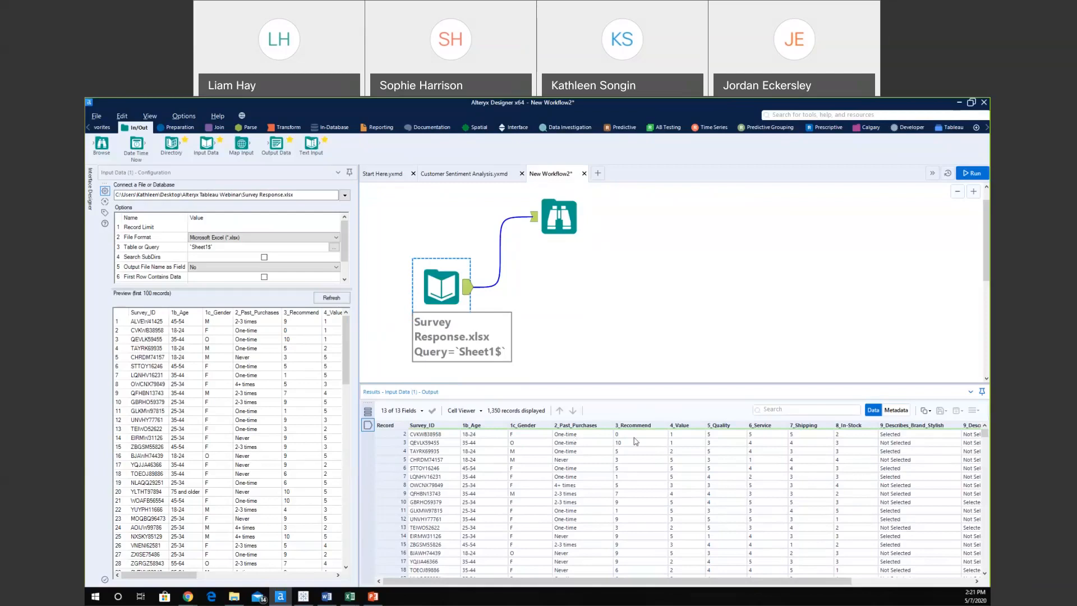
{"action": "left_click", "coordinate": [303, 598]}
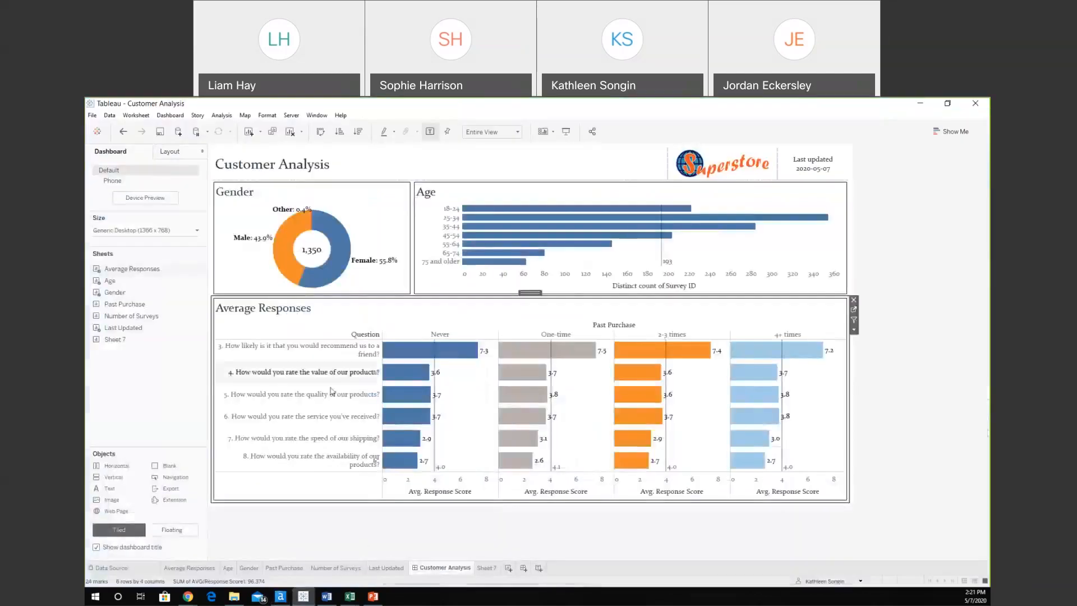
Read the Average Responses bar tooltips on the Customer Analysis dashboard, then minimize Tableau.
{"action": "mouse_move", "coordinate": [432, 354]}
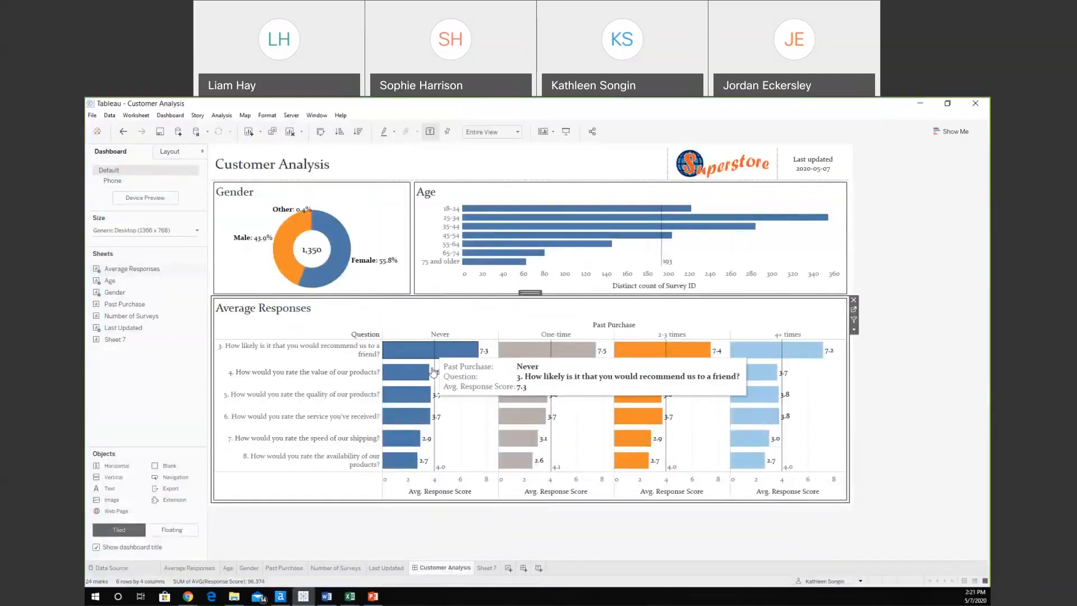
{"action": "mouse_move", "coordinate": [434, 456]}
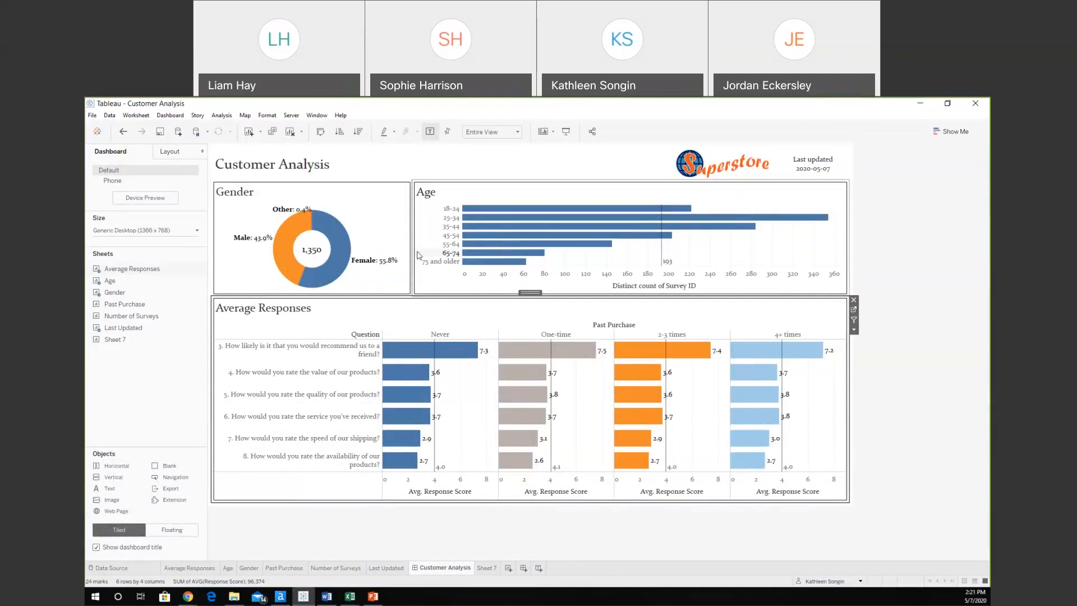
{"action": "left_click", "coordinate": [923, 107]}
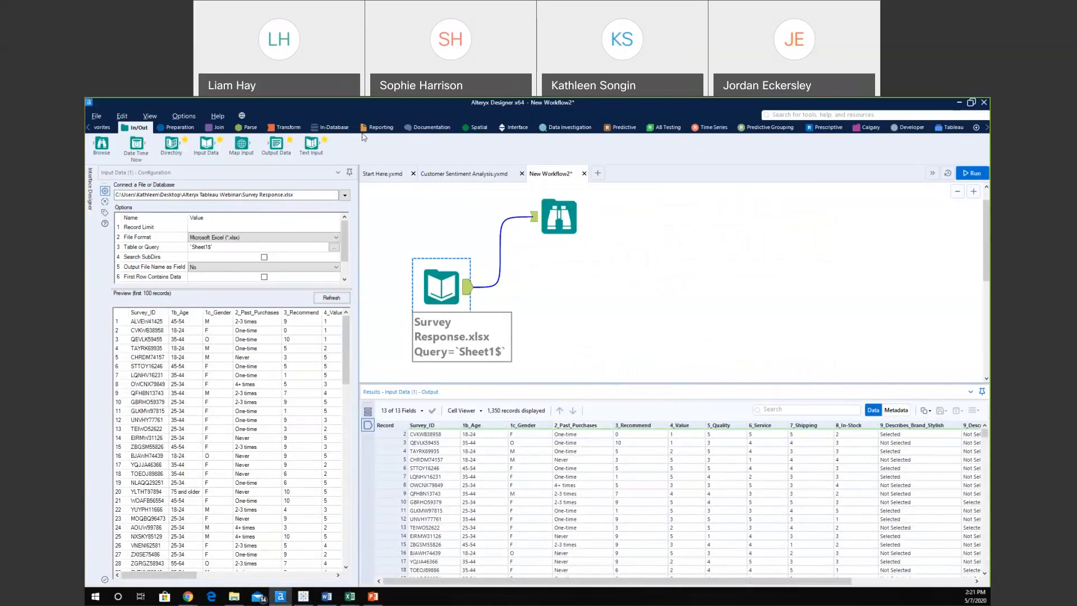
Add a Transpose tool after the survey input with Survey_ID as a key column.
{"action": "left_click", "coordinate": [287, 128]}
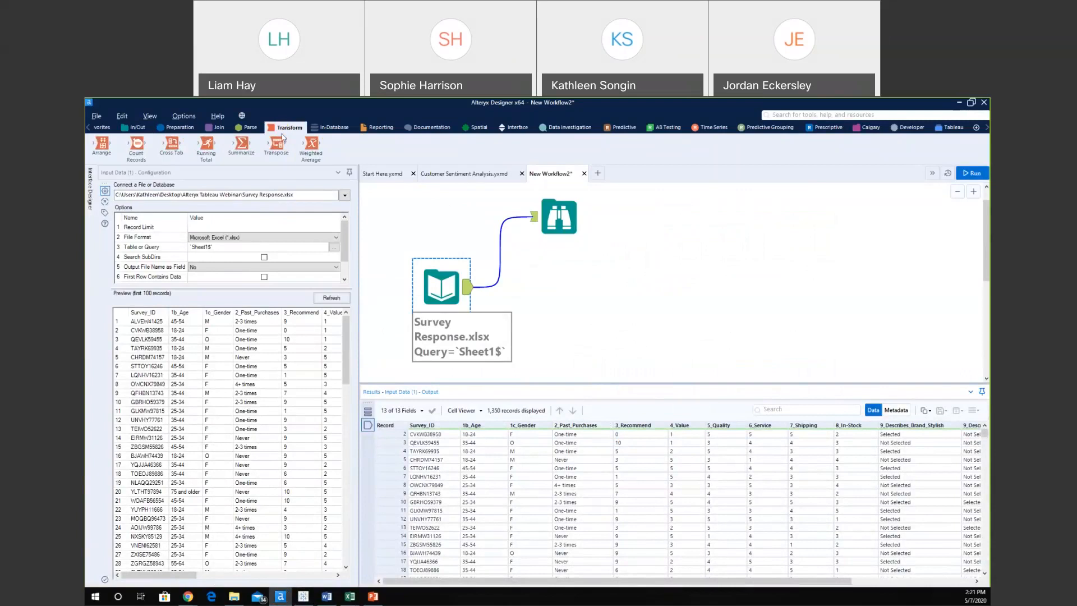
{"action": "left_click_drag", "start_coordinate": [277, 144], "coordinate": [573, 287]}
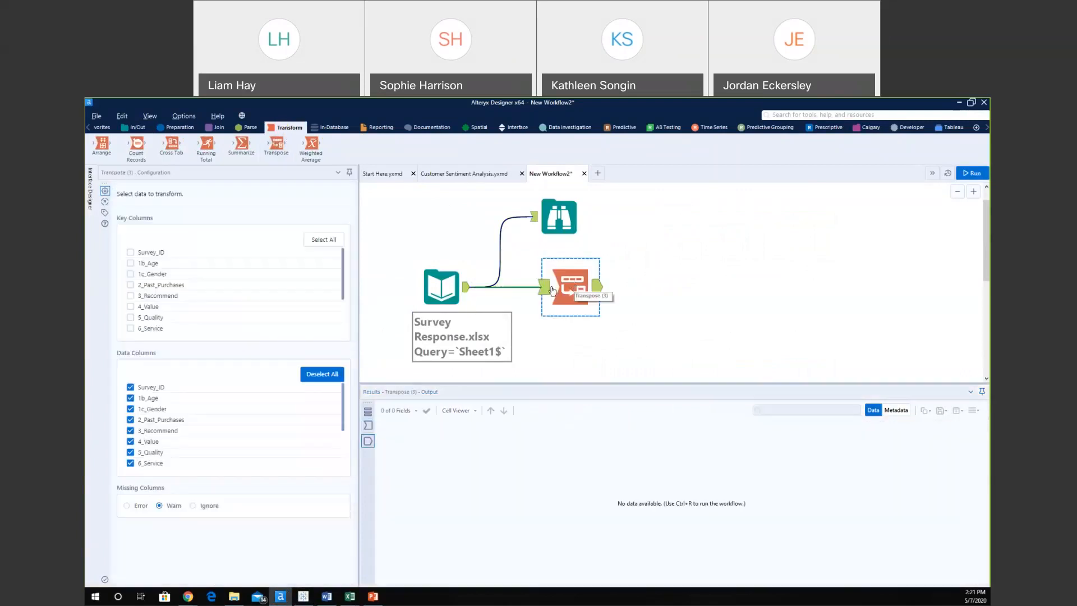
{"action": "left_click", "coordinate": [131, 253]}
{"action": "left_click", "coordinate": [547, 292]}
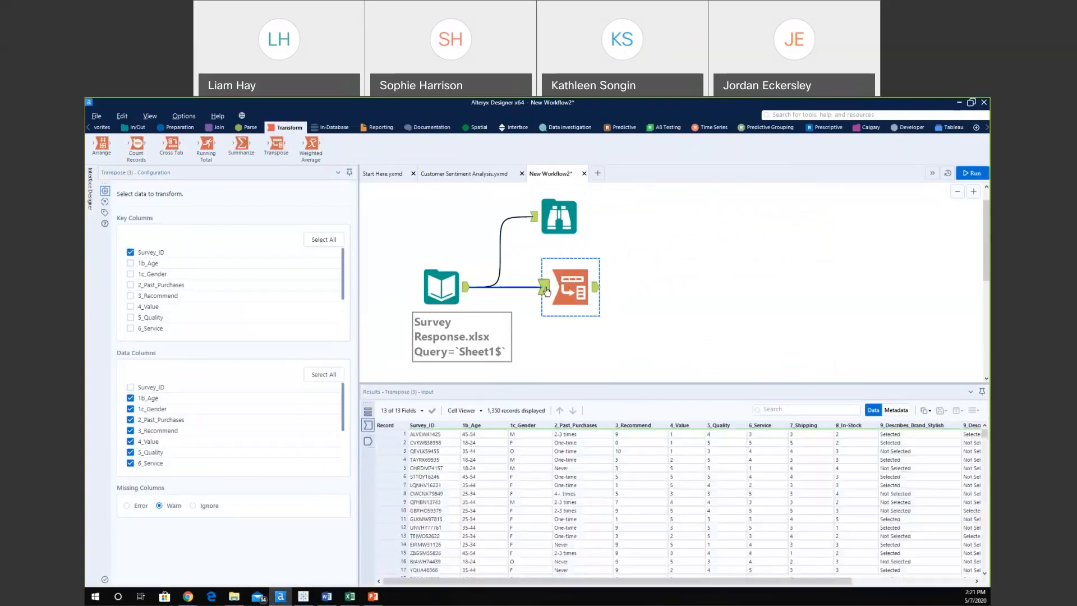
Add 1b_Age, 1c_Gender and 2_Past_Purchases as key columns and run the workflow.
{"action": "left_click", "coordinate": [131, 264]}
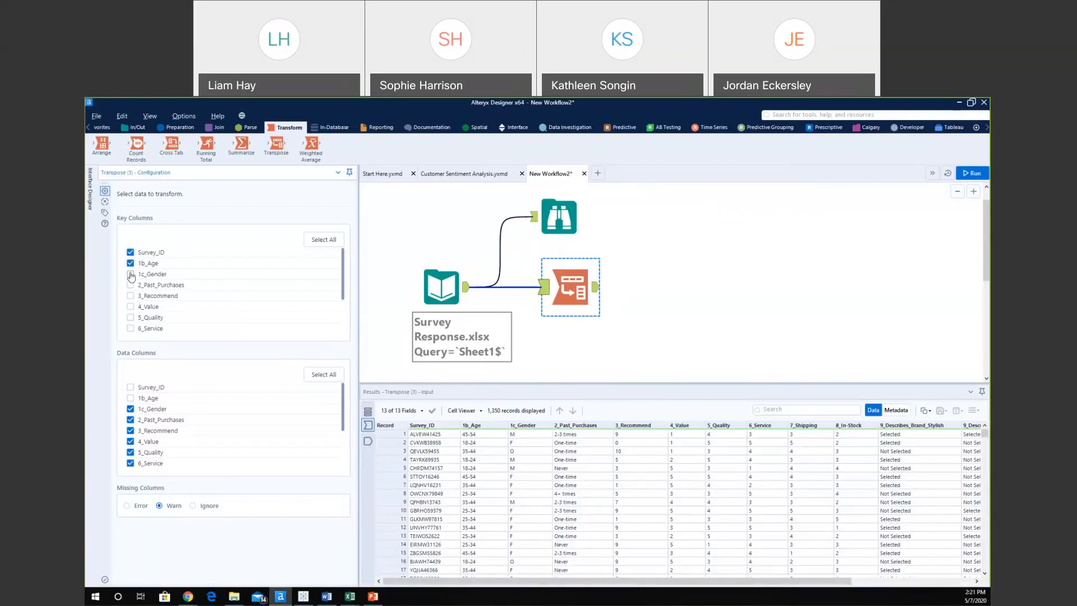
{"action": "left_click", "coordinate": [131, 274]}
{"action": "left_click", "coordinate": [130, 285]}
{"action": "left_click", "coordinate": [130, 286]}
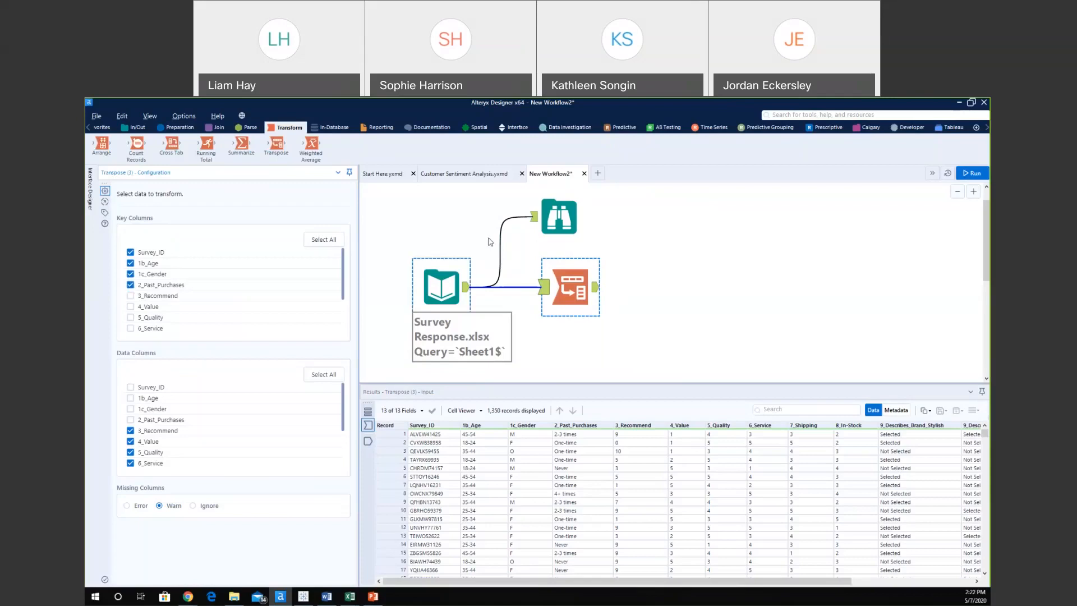
{"action": "key", "text": "ctrl+r"}
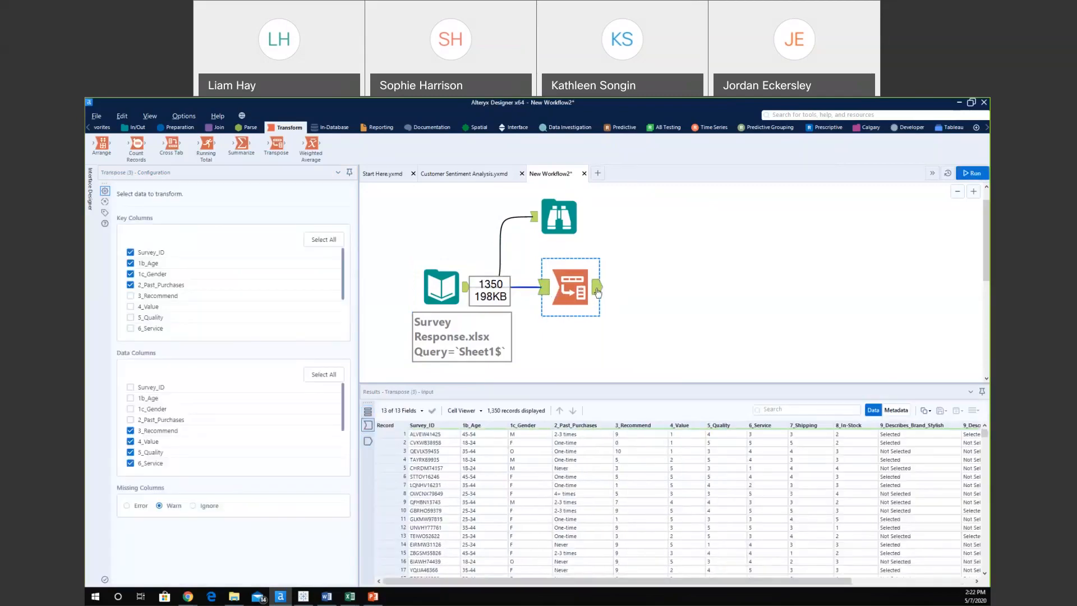
Compare the Transpose input and output data, now 12,150 records in 6 fields.
{"action": "left_click", "coordinate": [597, 289]}
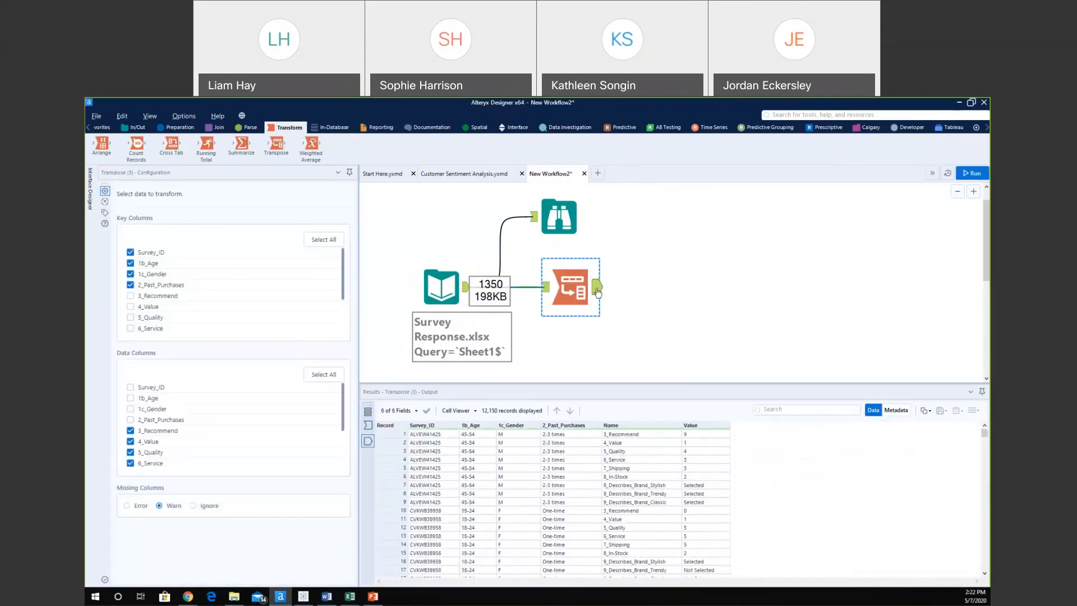
{"action": "left_click", "coordinate": [547, 290]}
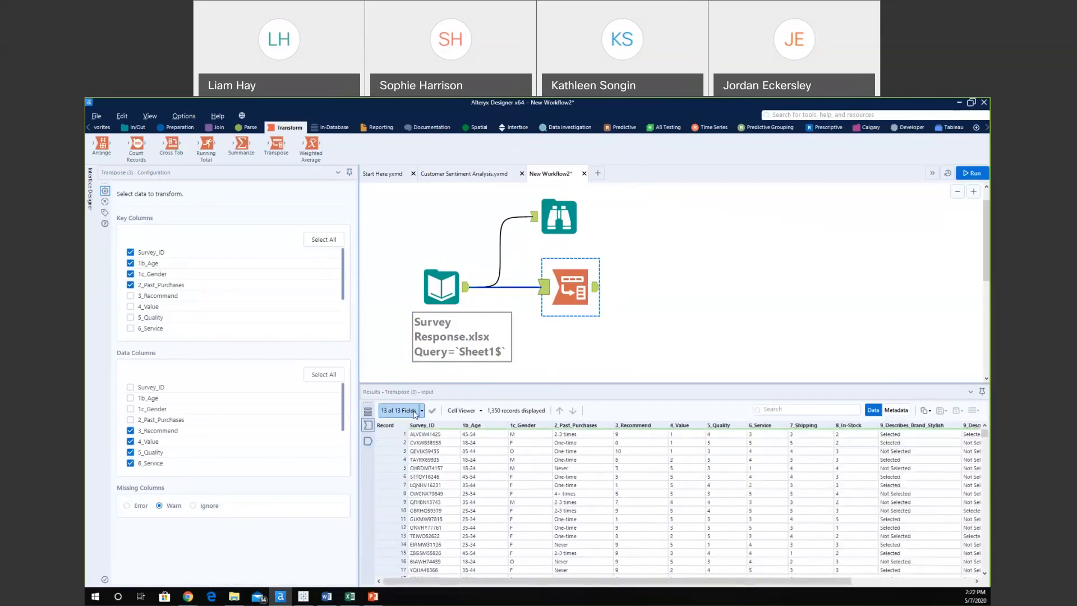
{"action": "left_click", "coordinate": [596, 288]}
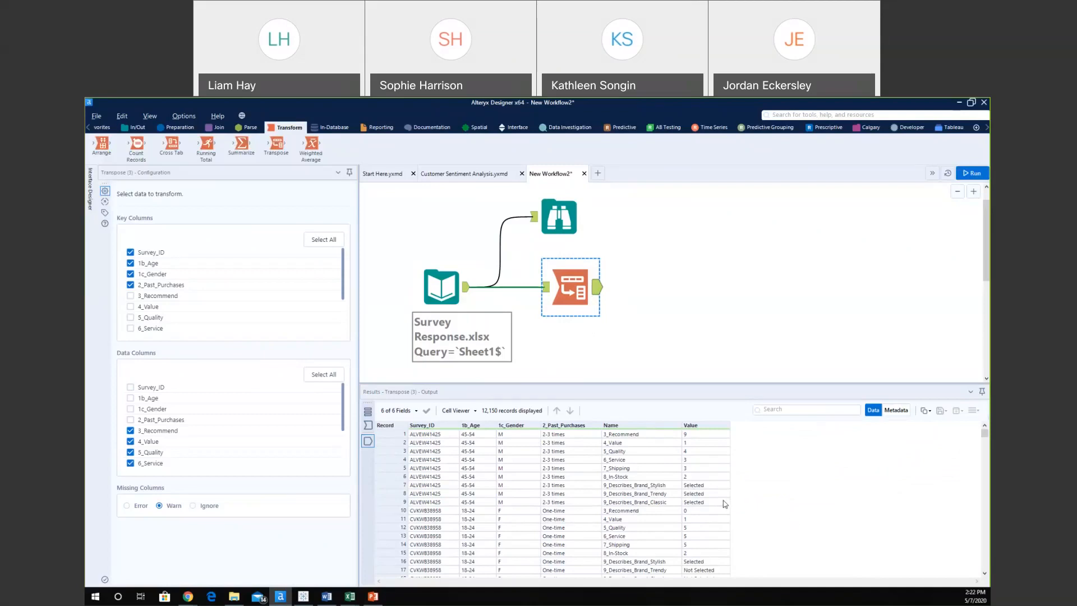
Highlight the brand rows 7–9 whose Value is Selected in the Results grid.
{"action": "left_click_drag", "start_coordinate": [617, 485], "coordinate": [696, 502]}
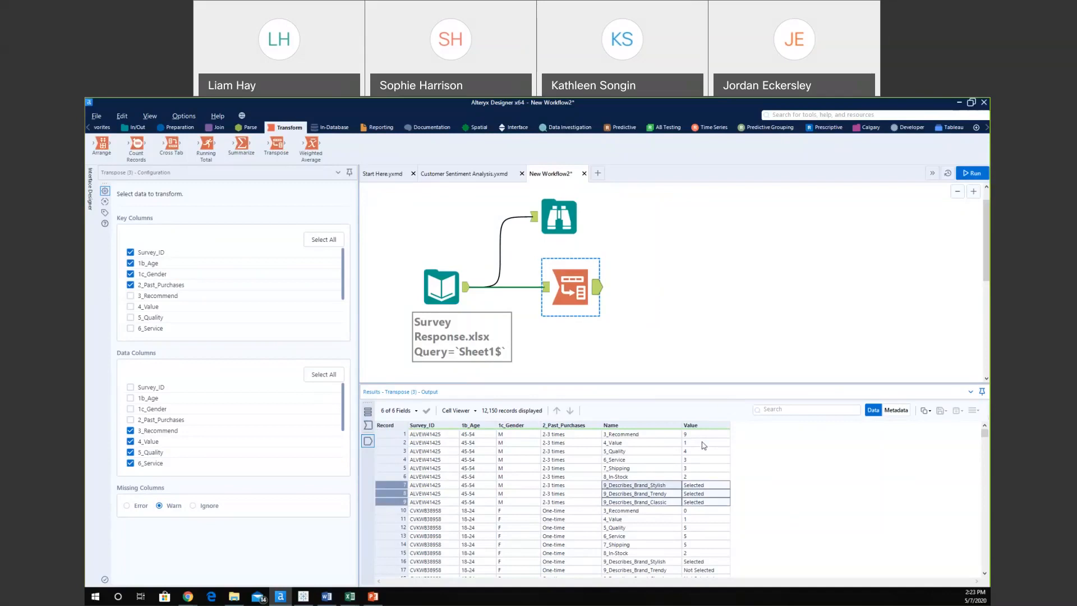
{"action": "left_click", "coordinate": [703, 486]}
{"action": "left_click_drag", "start_coordinate": [704, 488], "coordinate": [703, 505]}
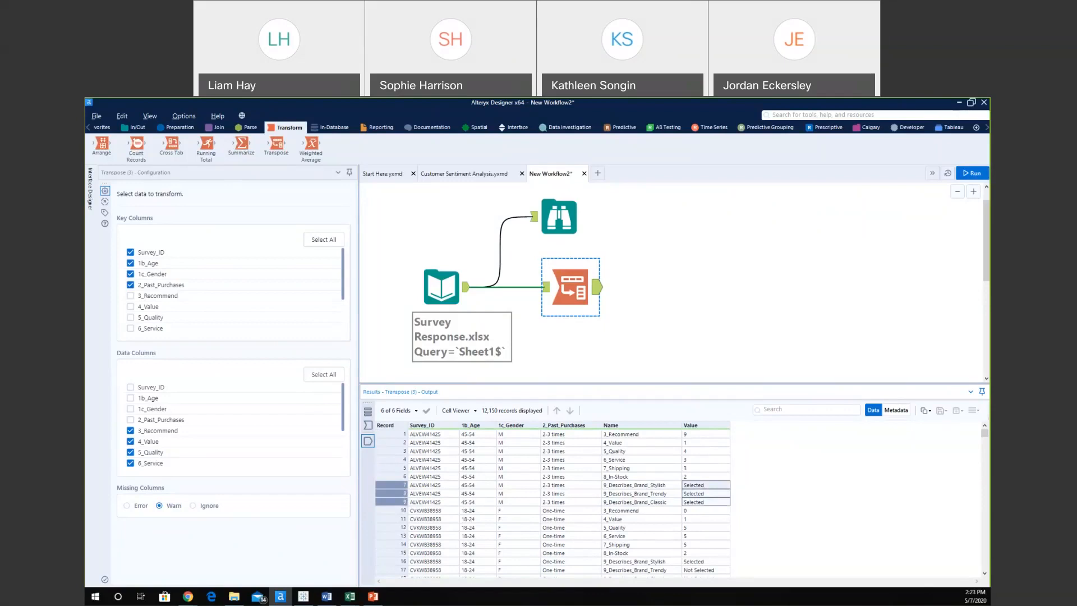
{"action": "left_click", "coordinate": [247, 127]}
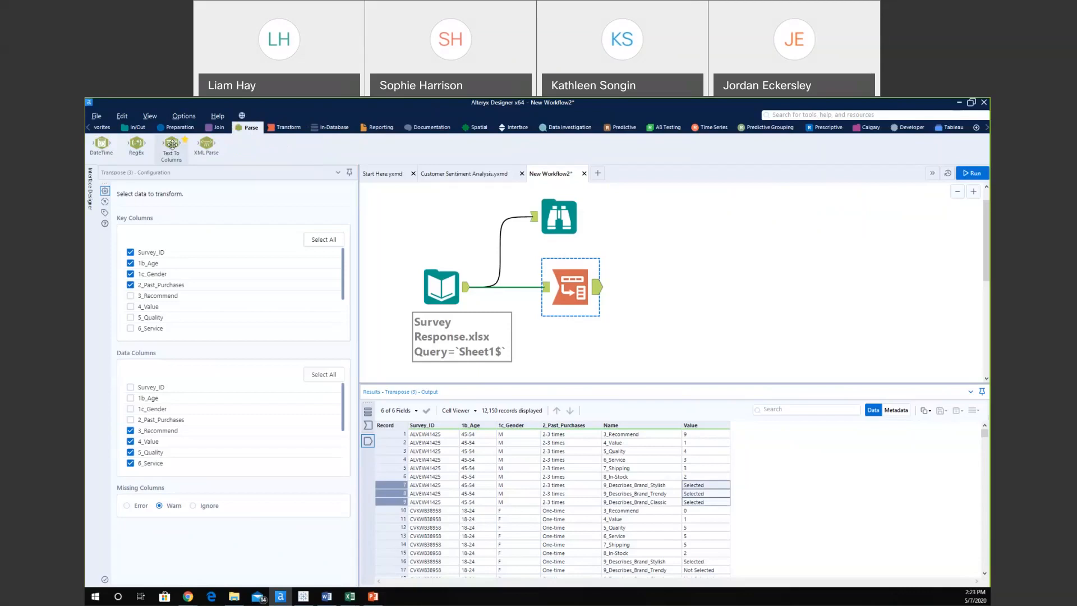
{"action": "mouse_move", "coordinate": [172, 144]}
Attach a RegEx tool after the Transpose and set its Column to Parse to Name.
{"action": "left_click_drag", "start_coordinate": [136, 144], "coordinate": [671, 288]}
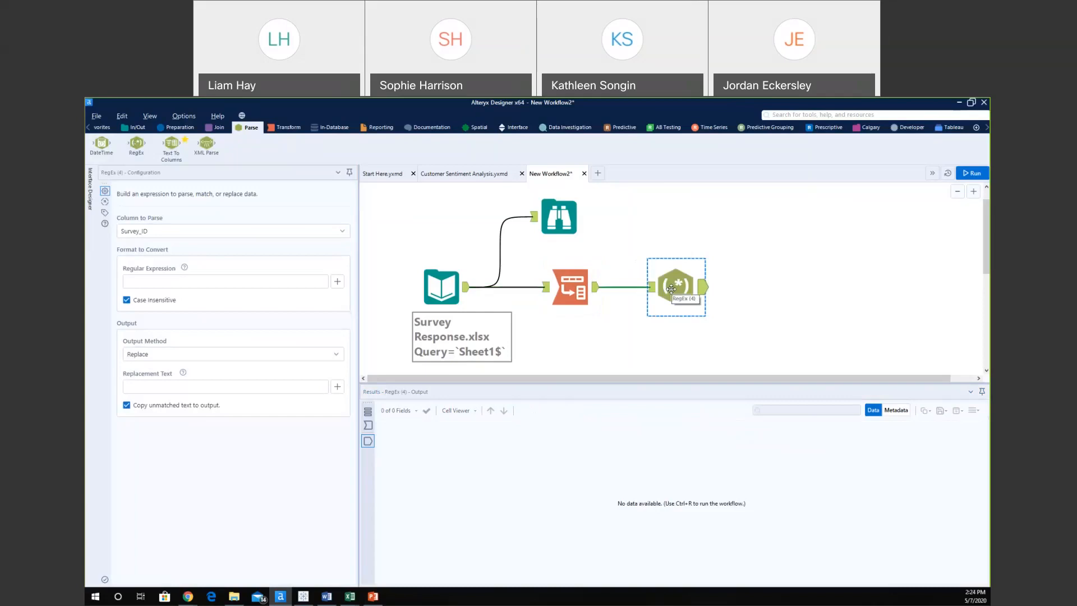
{"action": "left_click", "coordinate": [651, 288]}
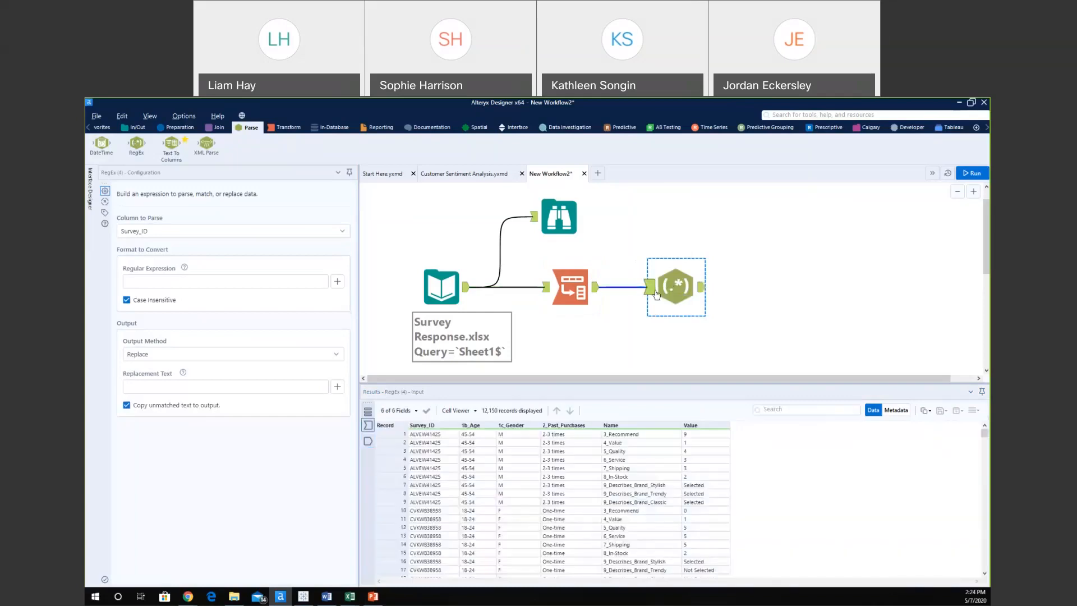
{"action": "left_click", "coordinate": [259, 235]}
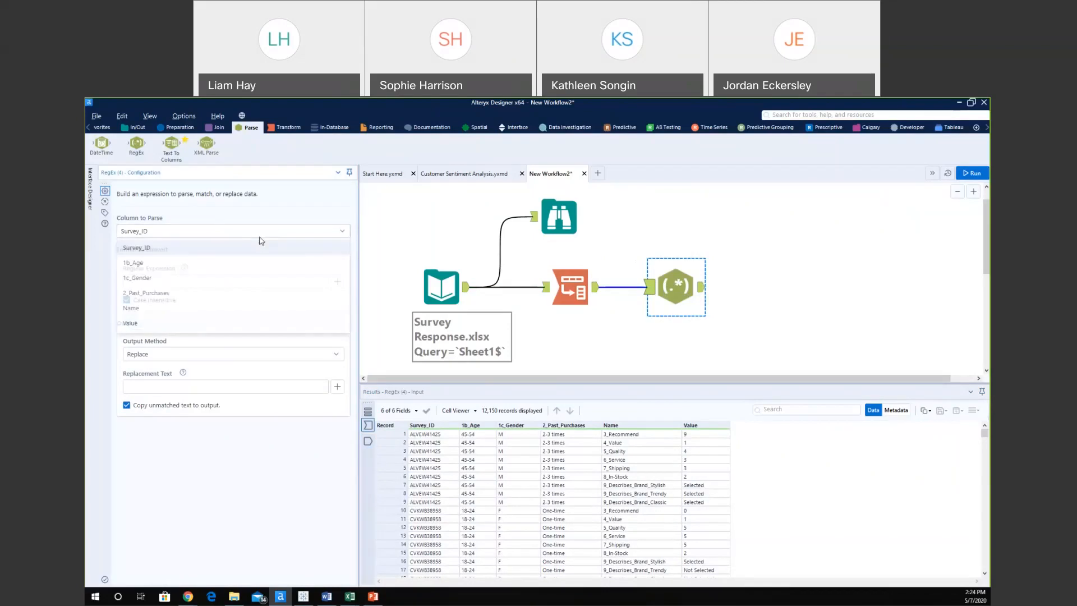
{"action": "left_click", "coordinate": [161, 308]}
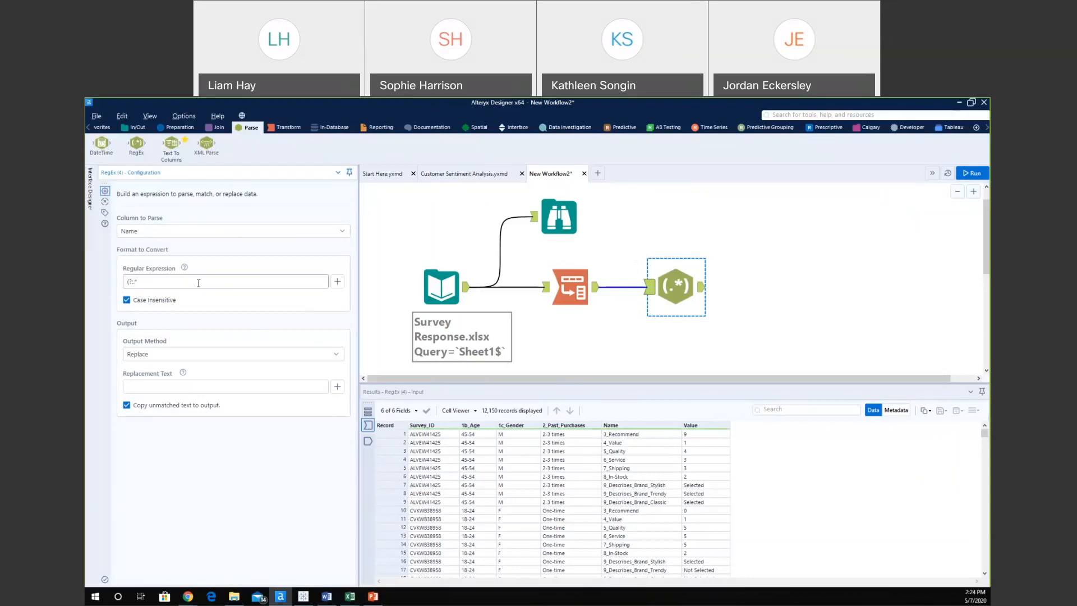
Complete the RegEx expression as (?:.*_)(.*) to capture the text after the underscore.
{"action": "type", "text": ")"}
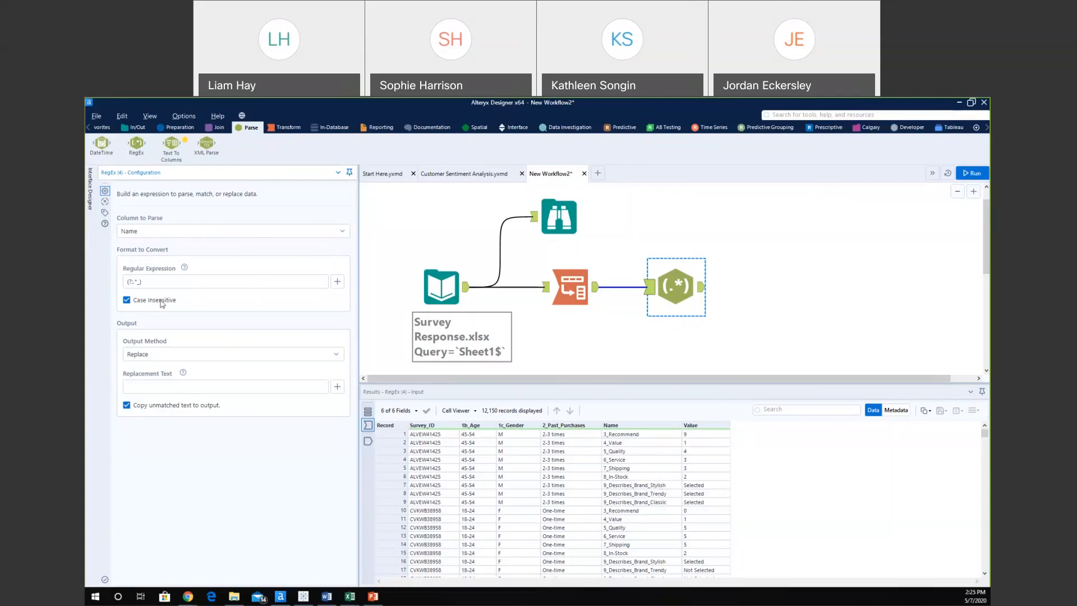
{"action": "left_click_drag", "start_coordinate": [147, 282], "coordinate": [123, 284]}
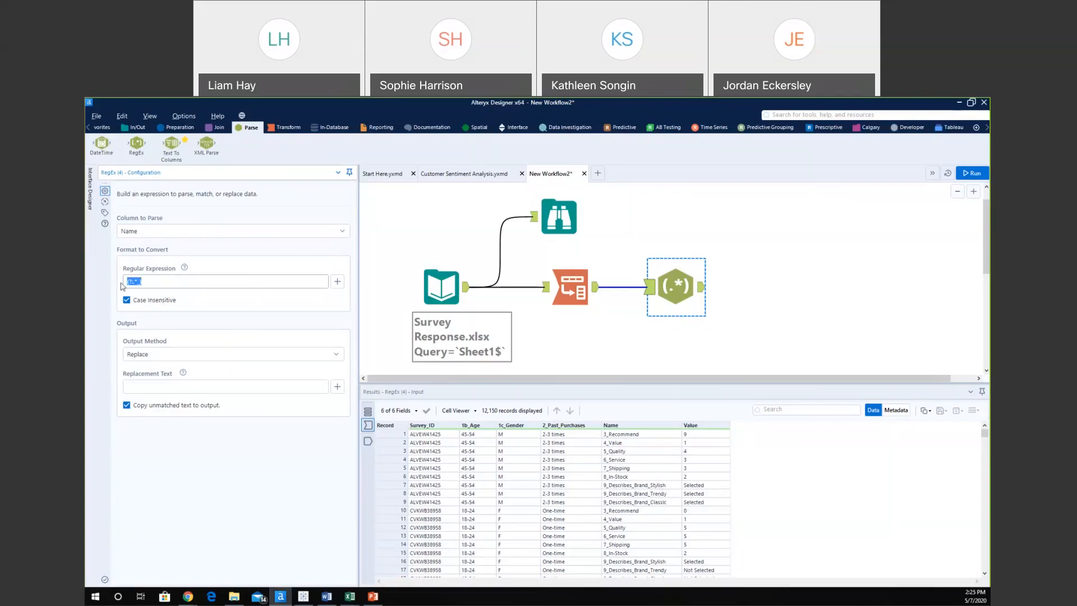
{"action": "left_click", "coordinate": [130, 283]}
{"action": "type", "text": ".*)"}
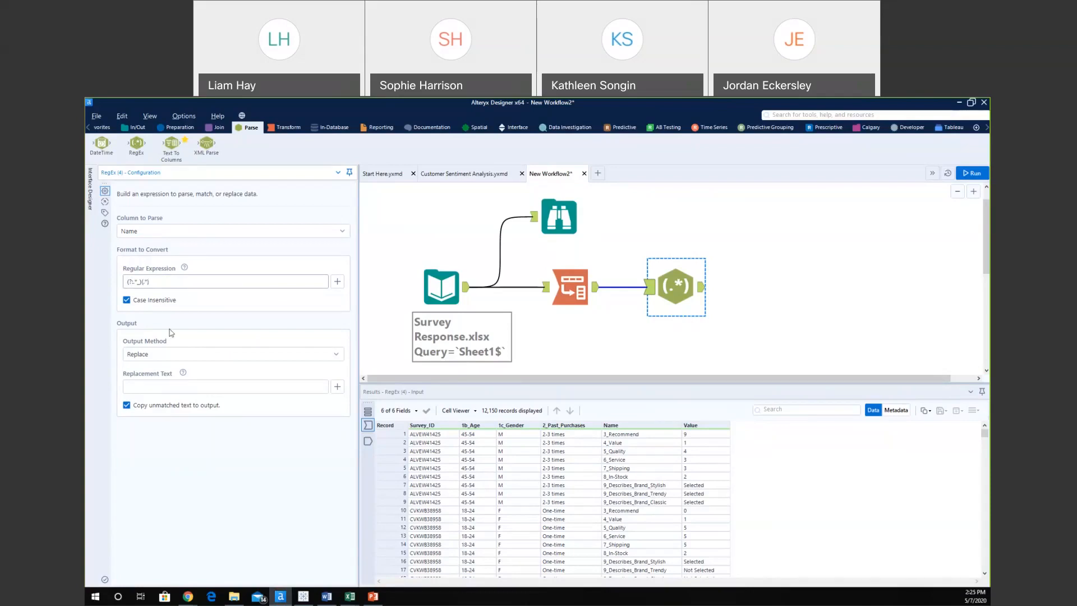
{"action": "left_click", "coordinate": [168, 358]}
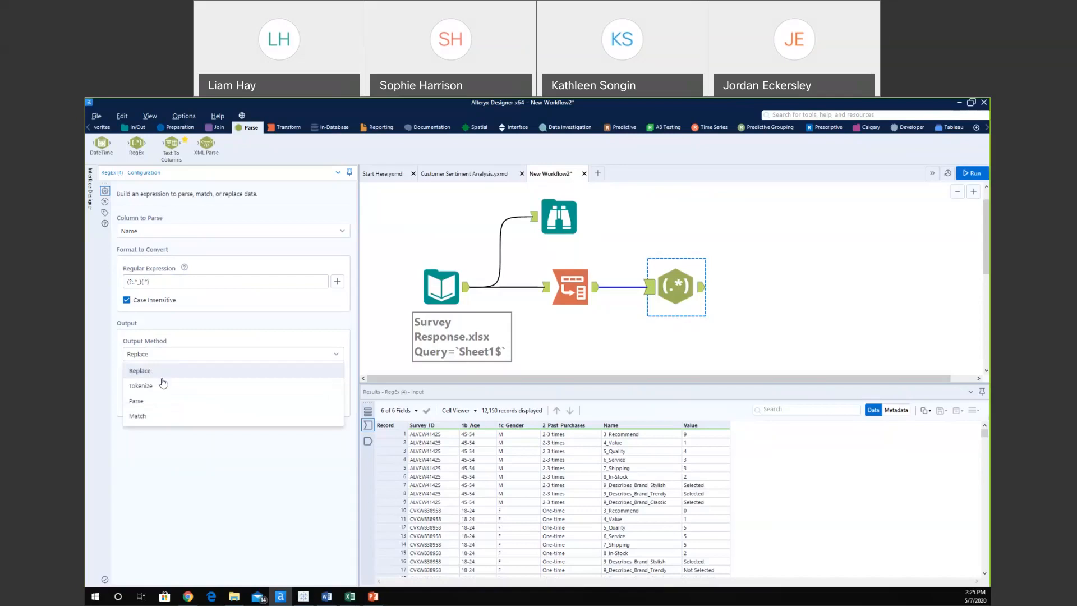
Switch the RegEx output method to Parse, producing RegExOut1, and run the workflow.
{"action": "left_click", "coordinate": [155, 402]}
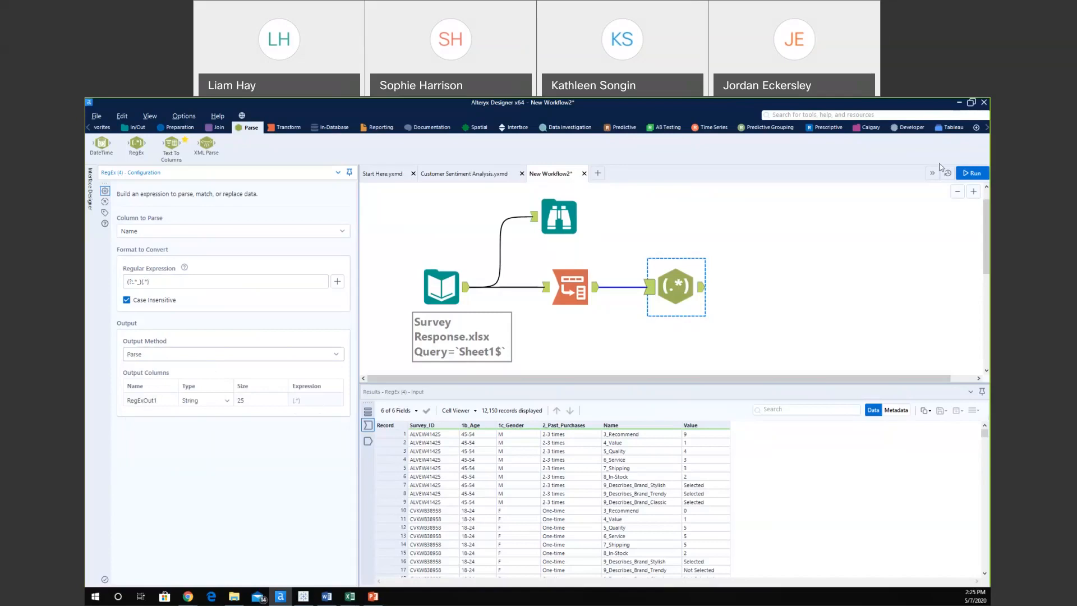
{"action": "key", "text": "ctrl+r"}
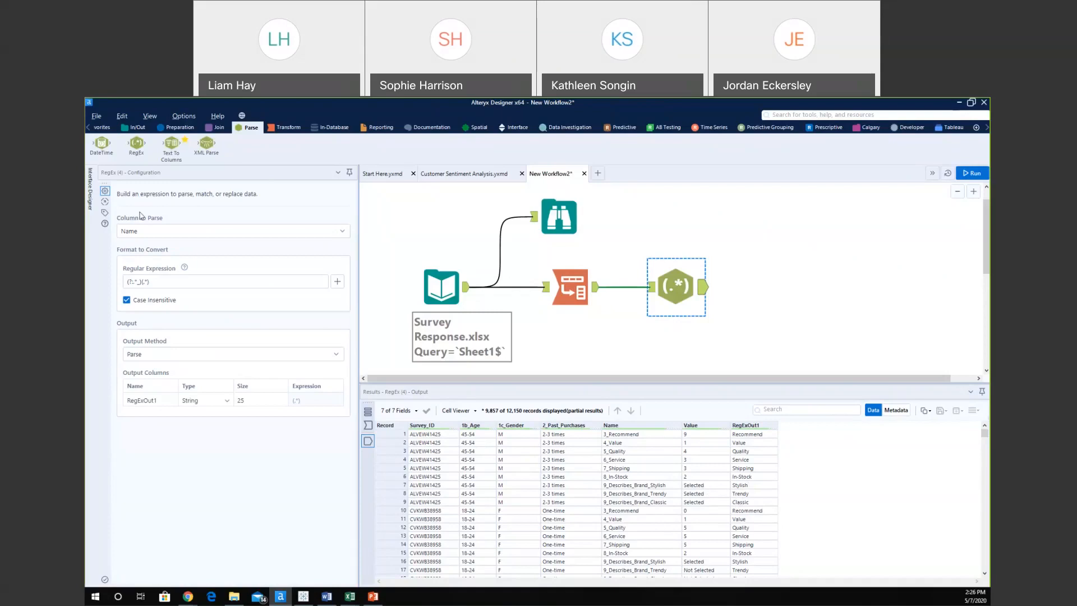
Add a Formula tool after the RegEx step that writes to the Value column.
{"action": "left_click", "coordinate": [181, 128]}
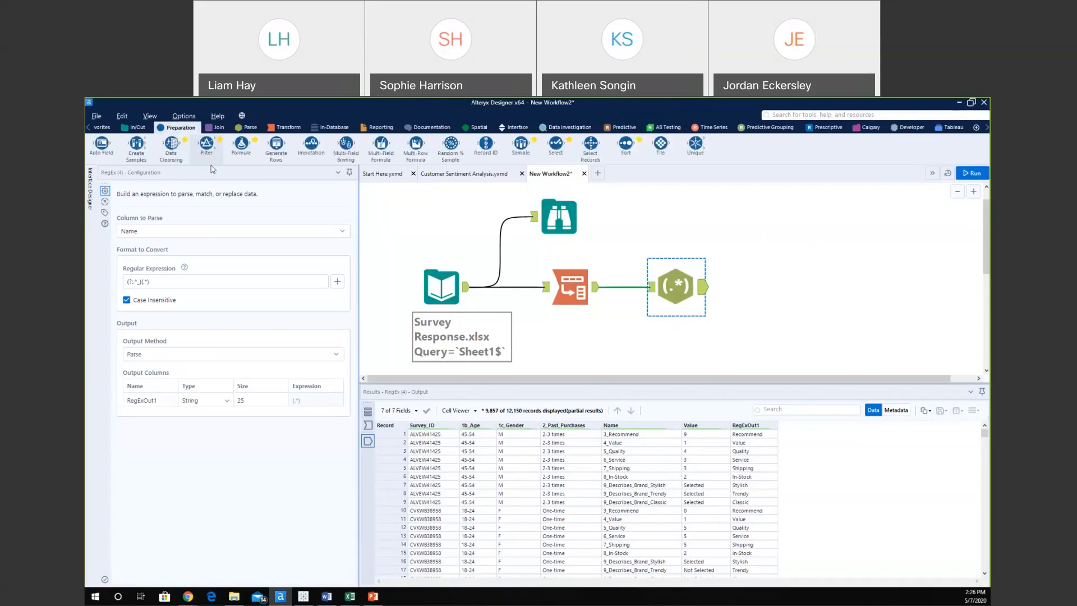
{"action": "left_click_drag", "start_coordinate": [241, 144], "coordinate": [780, 285]}
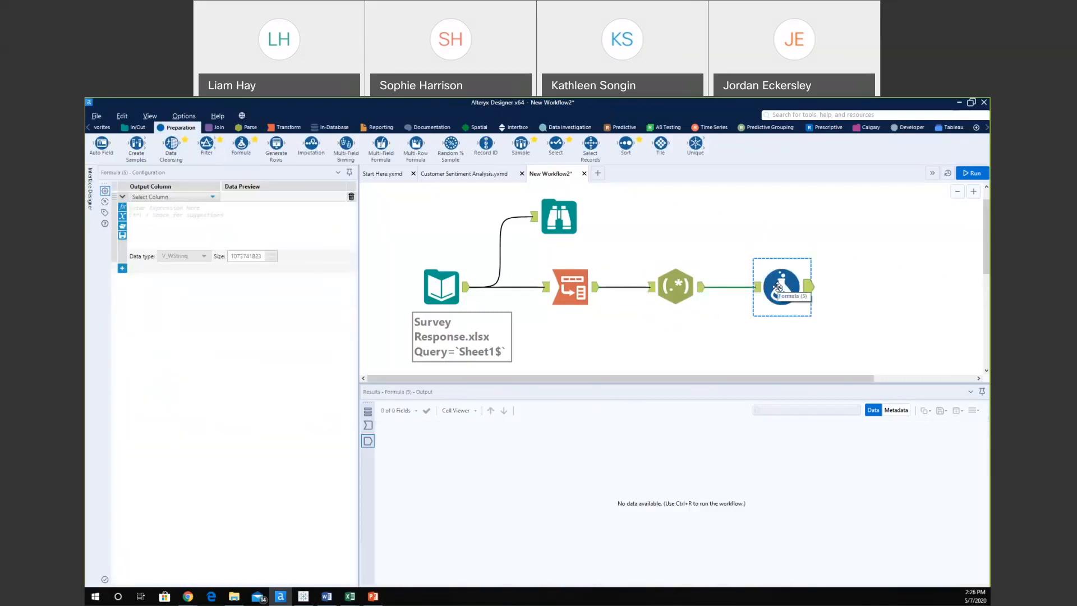
{"action": "left_click", "coordinate": [152, 196]}
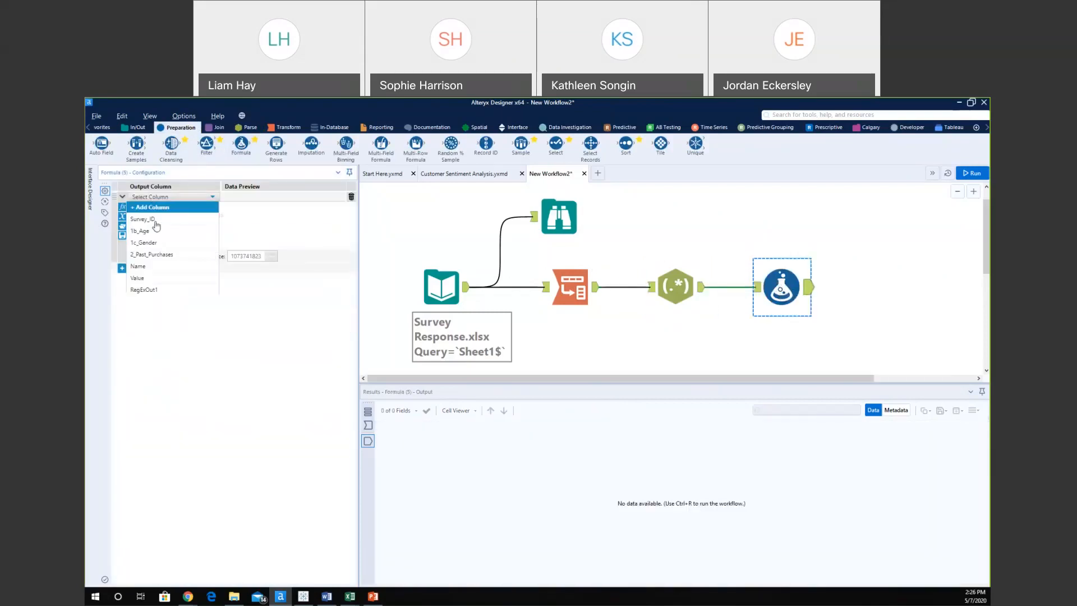
{"action": "left_click", "coordinate": [145, 278]}
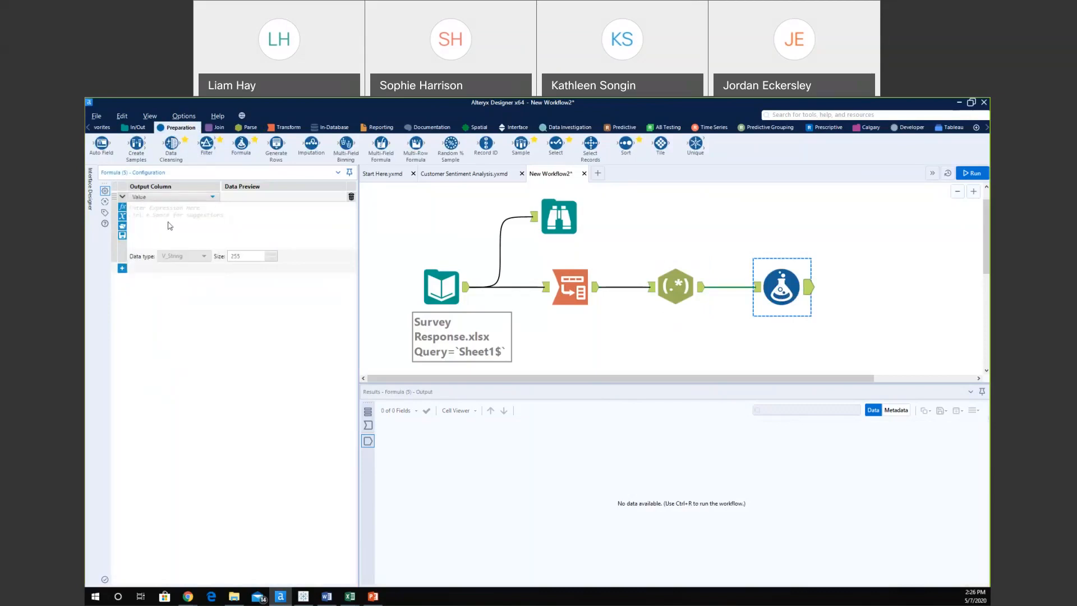
Start the expression with the IIF function and the [Value] field as its condition.
{"action": "left_click", "coordinate": [122, 211]}
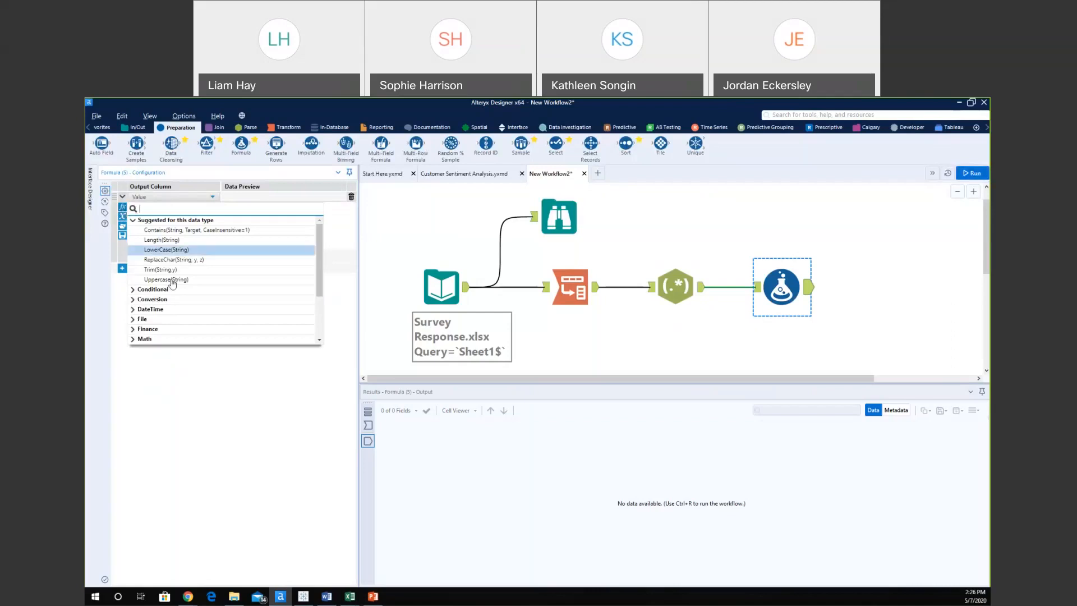
{"action": "scroll", "coordinate": [176, 303], "scroll_direction": "down", "scroll_amount": 2}
{"action": "scroll", "coordinate": [175, 302], "scroll_direction": "down", "scroll_amount": 1}
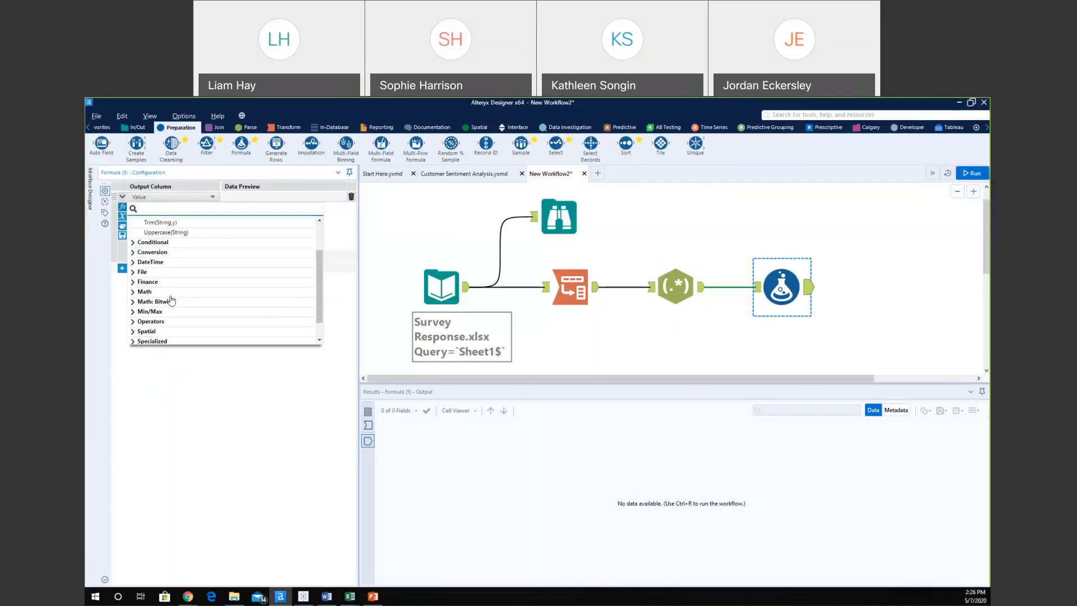
{"action": "scroll", "coordinate": [188, 312], "scroll_direction": "down", "scroll_amount": 1}
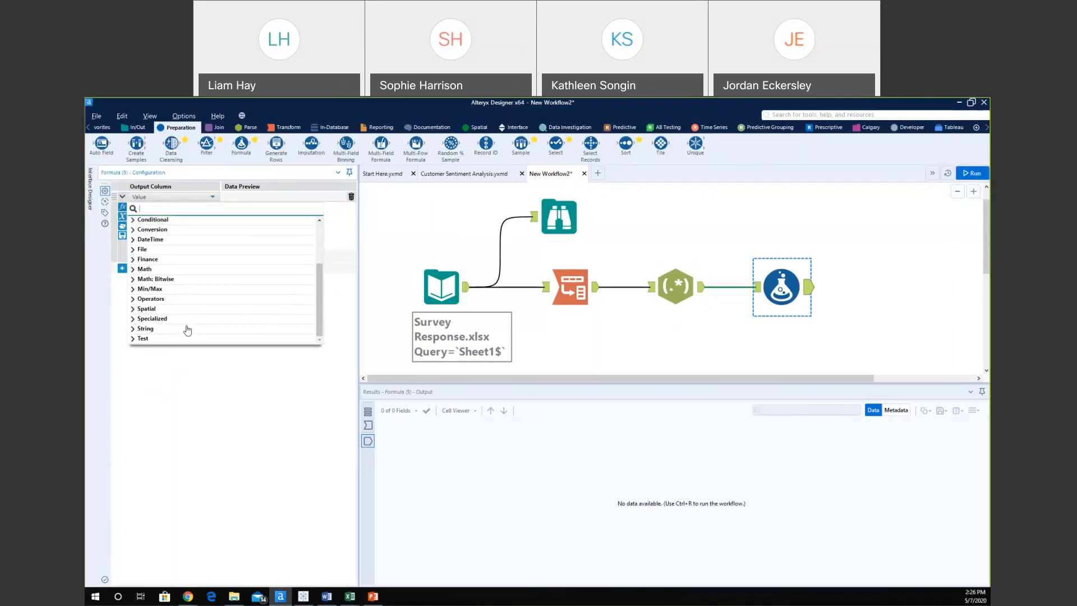
{"action": "scroll", "coordinate": [187, 330], "scroll_direction": "up", "scroll_amount": 3}
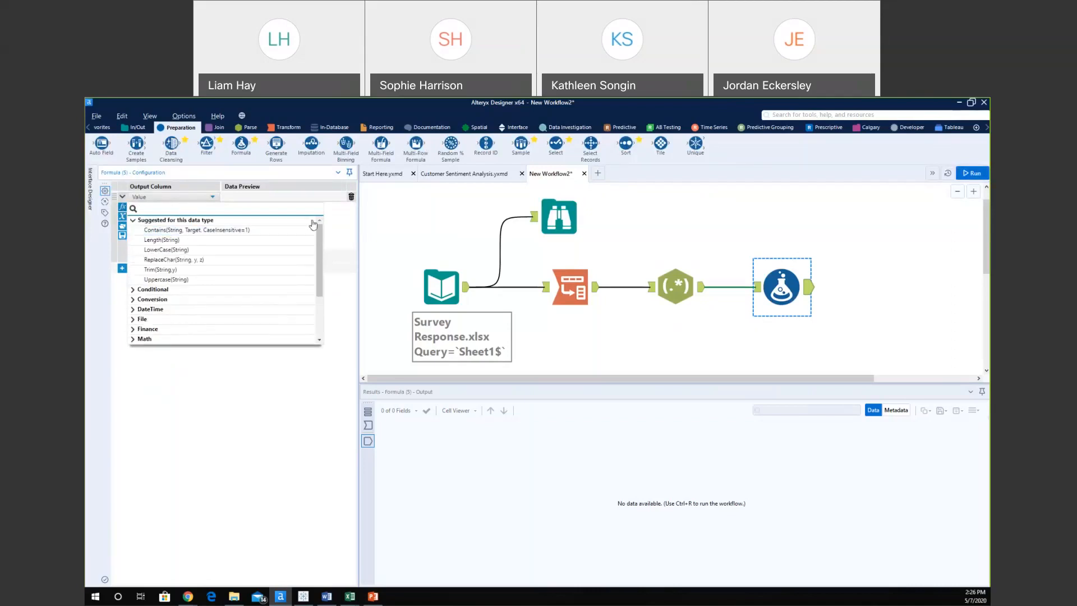
{"action": "left_click", "coordinate": [338, 224]}
{"action": "scroll", "coordinate": [280, 223], "scroll_direction": "up", "scroll_amount": 2, "text": "ctrl"}
{"action": "type", "text": "i"}
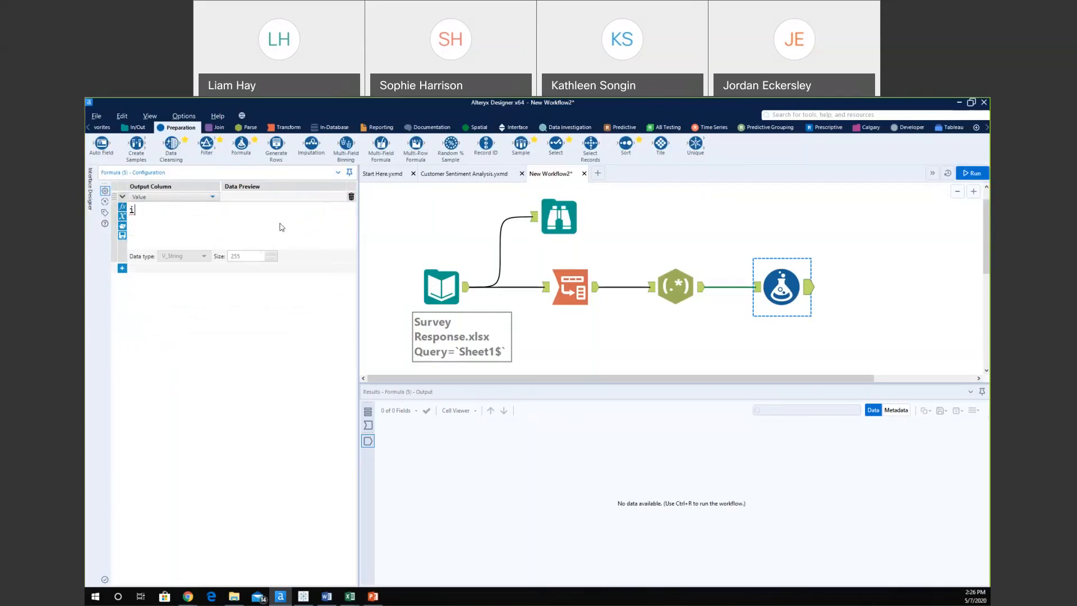
{"action": "type", "text": "if"}
{"action": "left_click", "coordinate": [198, 225]}
{"action": "type", "text": "val, x, y)"}
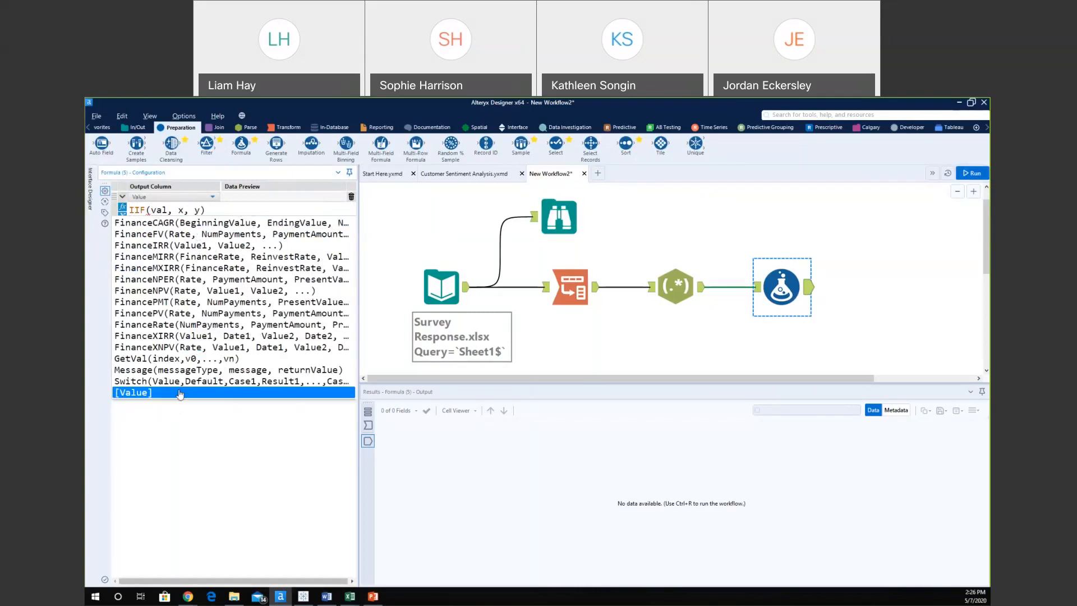
{"action": "left_click", "coordinate": [133, 392]}
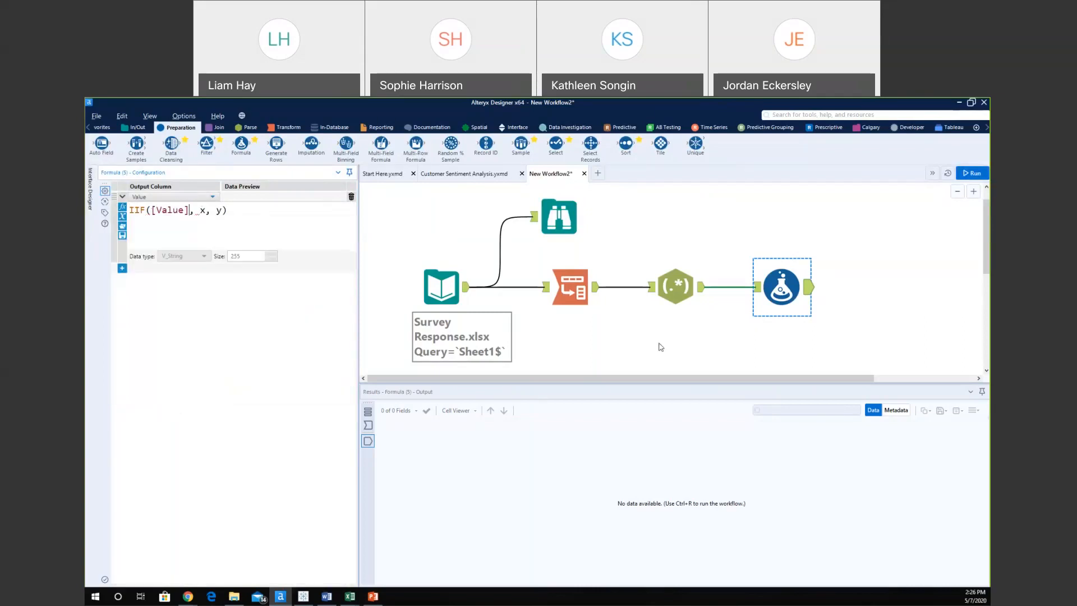
Complete the expression as IIF([Value]="Selected", [RegExOut1], [Value]).
{"action": "left_click", "coordinate": [761, 295]}
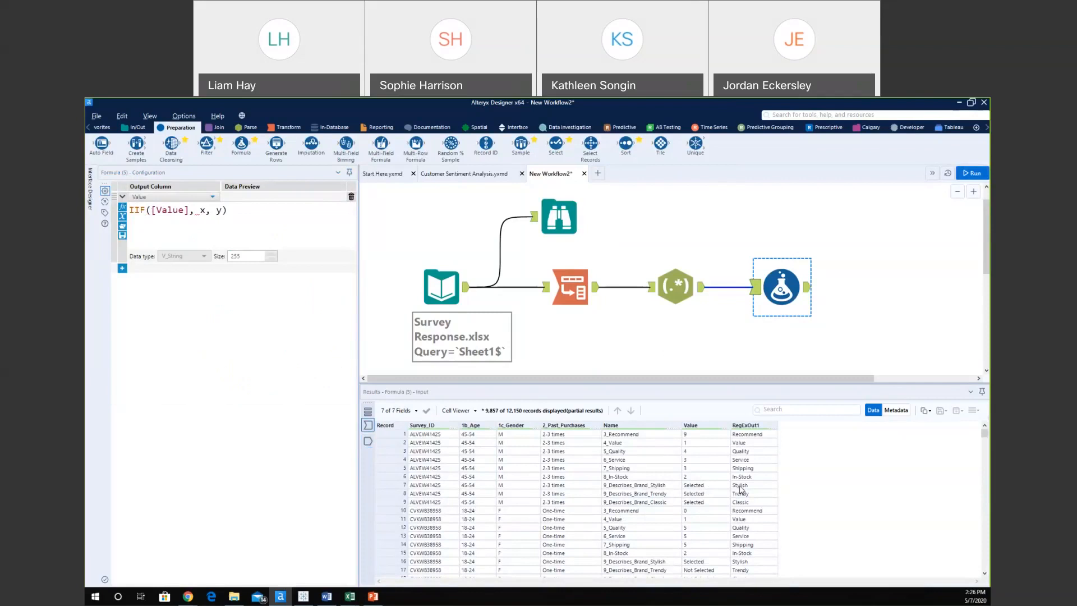
{"action": "left_click", "coordinate": [204, 212]}
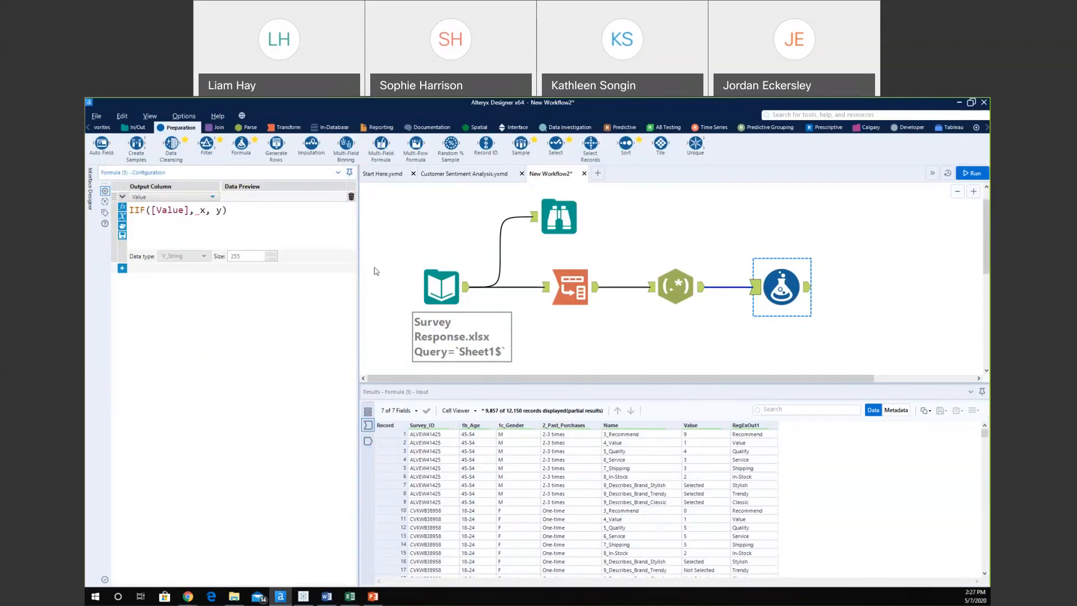
{"action": "type", "text": "=\"Selected:"}
{"action": "key", "text": "BackSpace"}
{"action": "type", "text": "\""}
{"action": "key", "text": "BackSpace"}
{"action": "type", "text": "Reg"}
{"action": "left_click", "coordinate": [326, 268]}
{"action": "key", "text": "Return"}
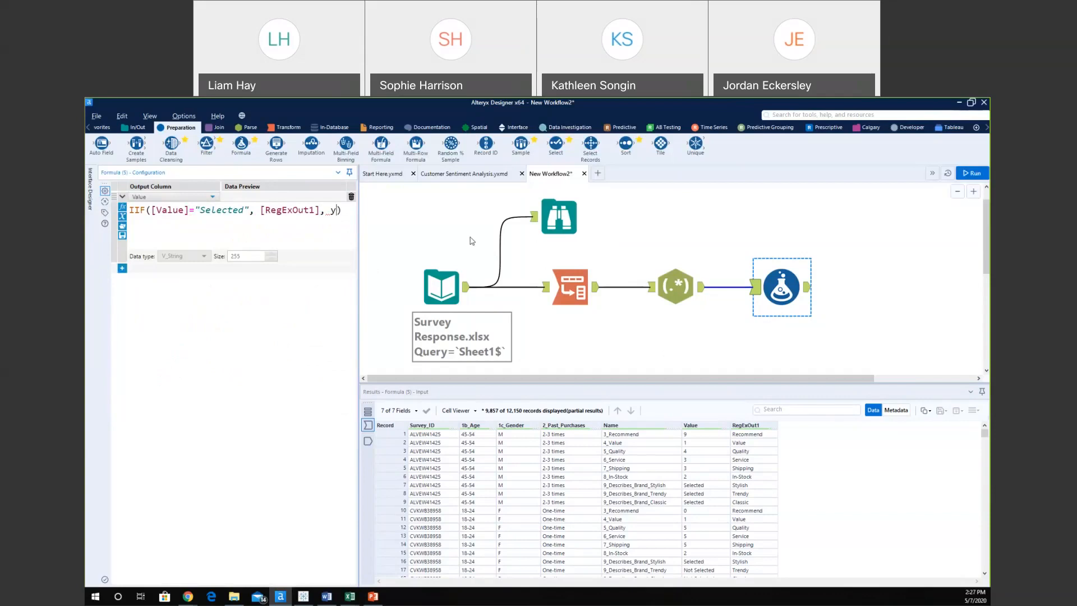
{"action": "key", "text": "BackSpace"}
{"action": "type", "text": "Va"}
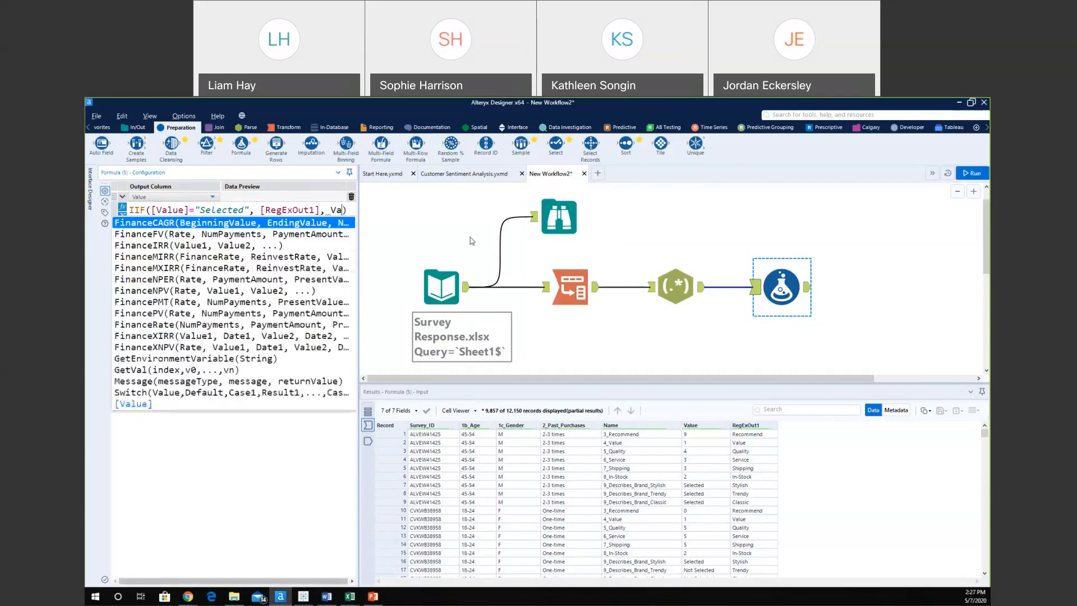
{"action": "left_click", "coordinate": [139, 393]}
{"action": "key", "text": "Return"}
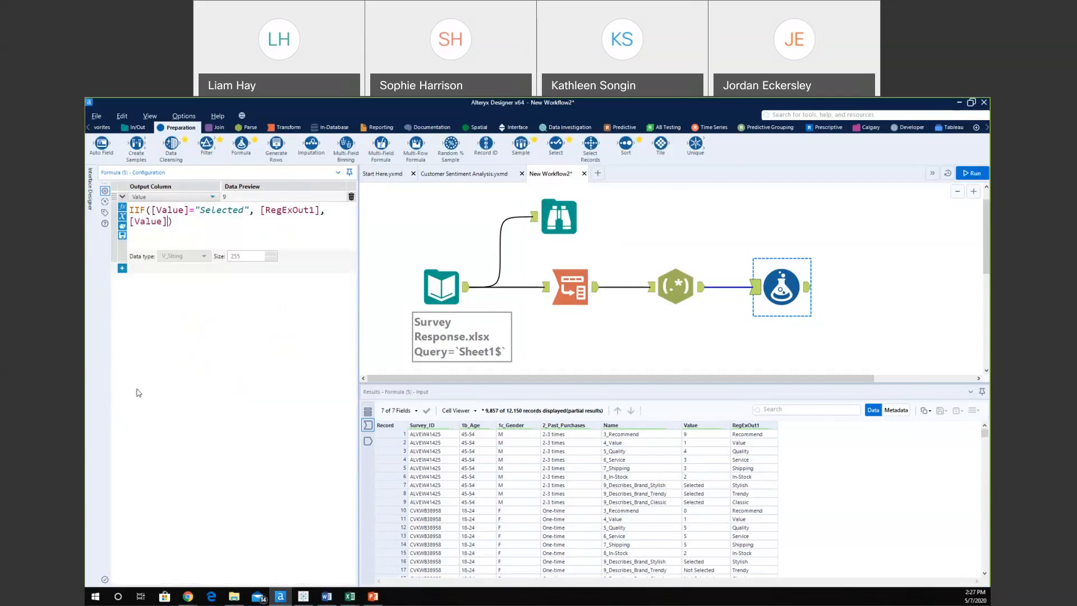
Run the workflow, check Selected now shows brand words, and add a second expression row.
{"action": "left_click", "coordinate": [972, 172]}
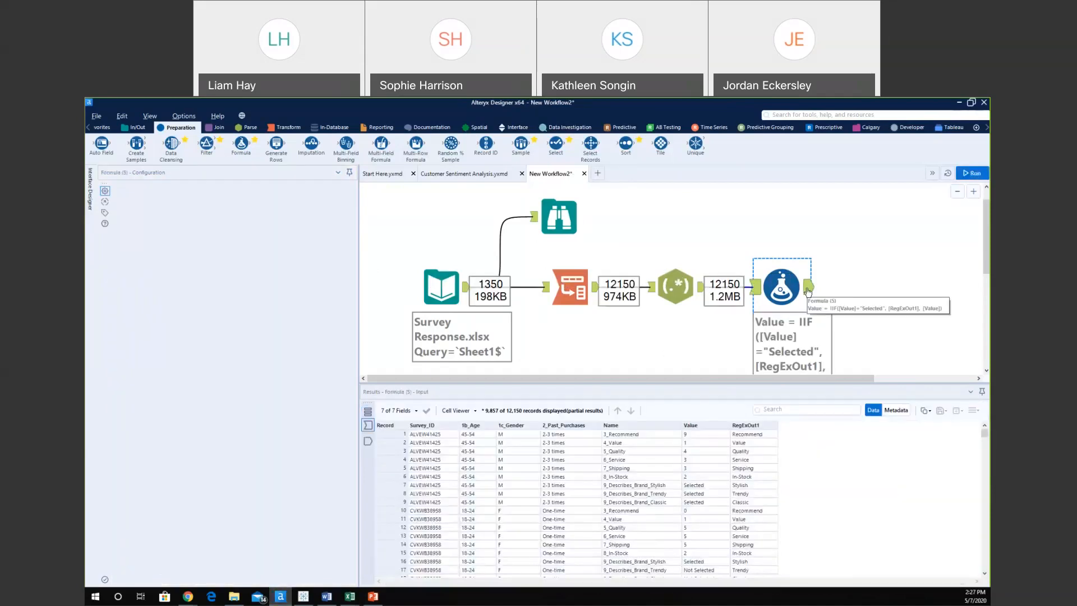
{"action": "left_click", "coordinate": [808, 289]}
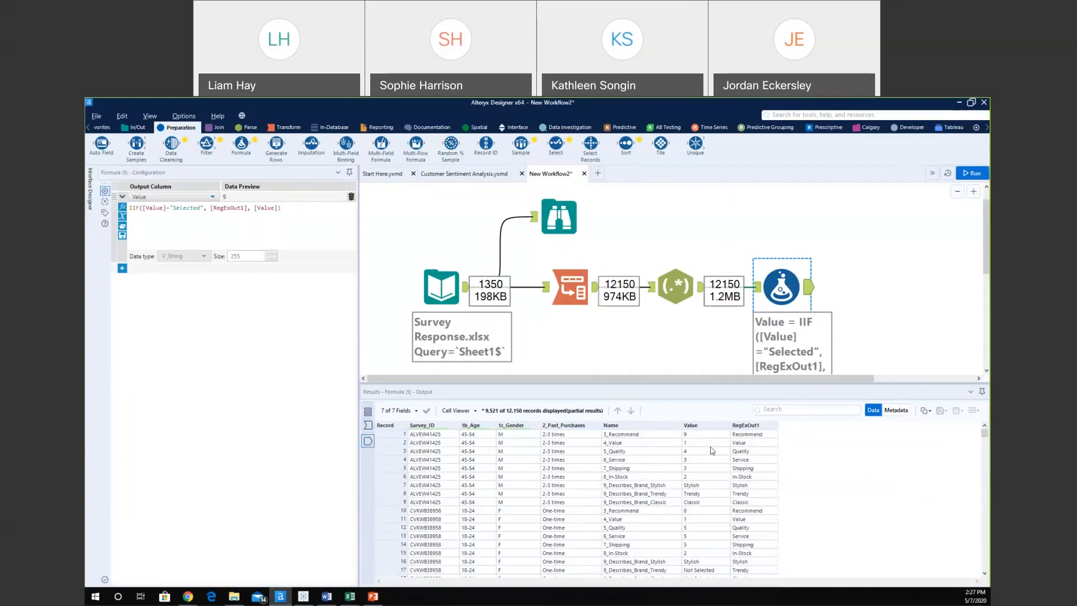
{"action": "left_click", "coordinate": [122, 268]}
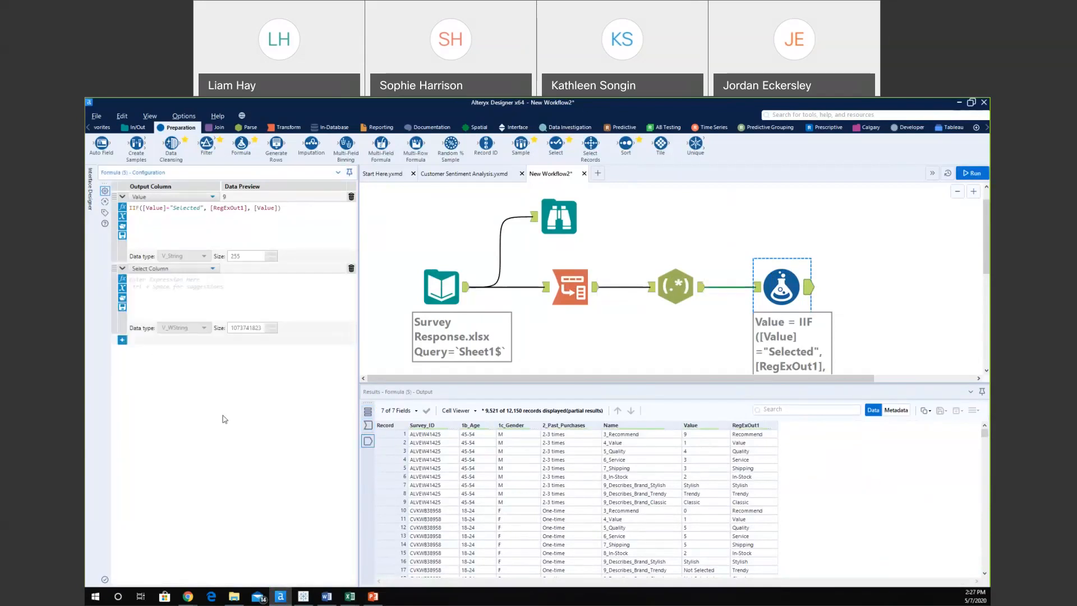
Point the new expression at Name and begin REGEX_Replace with [Name] as the string.
{"action": "left_click", "coordinate": [149, 268]}
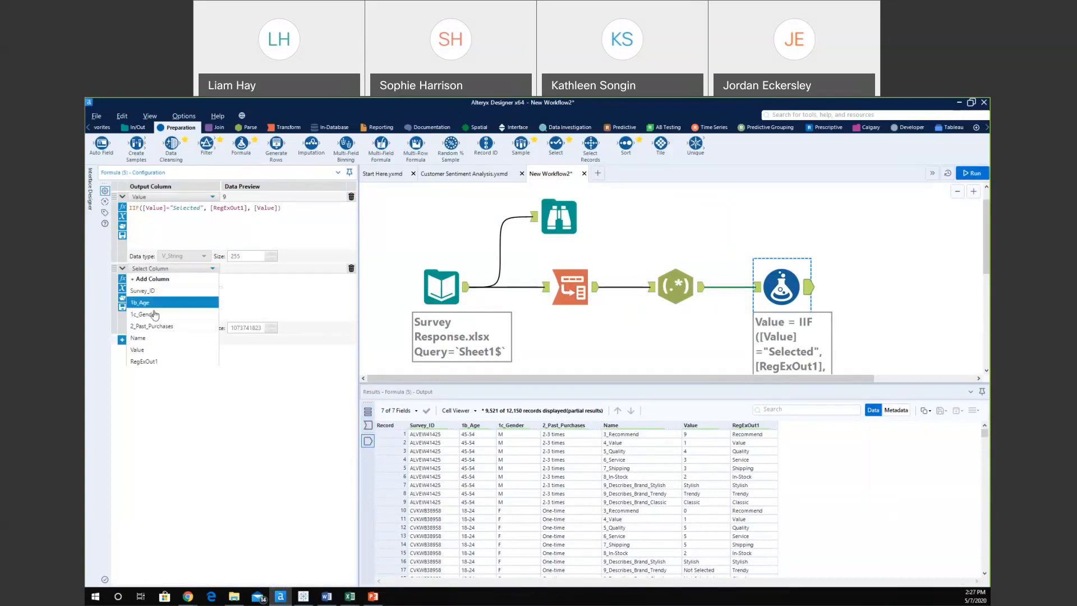
{"action": "left_click", "coordinate": [138, 338]}
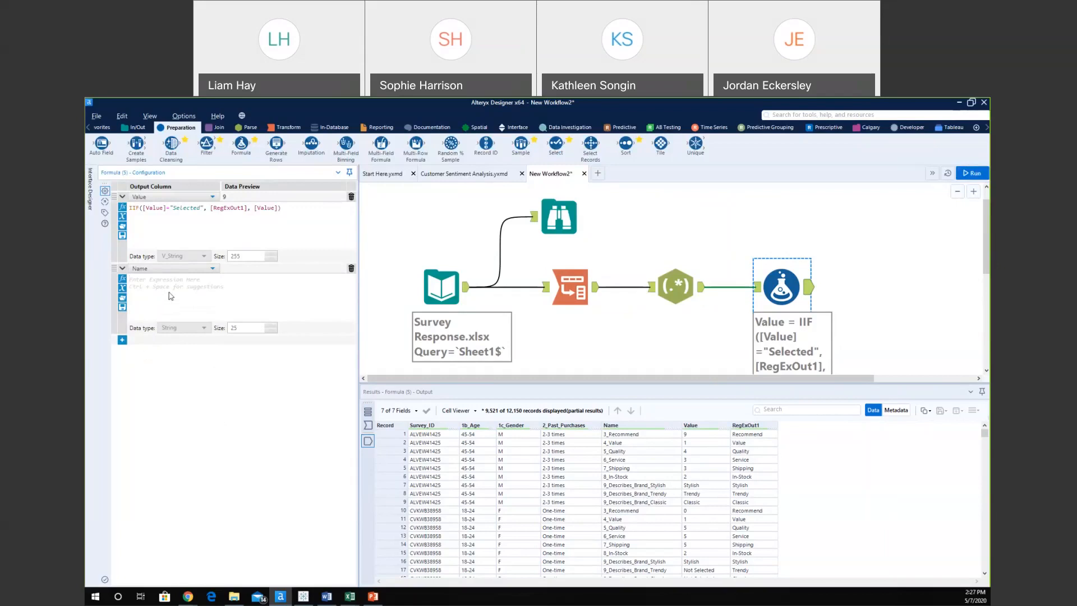
{"action": "type", "text": "Rege"}
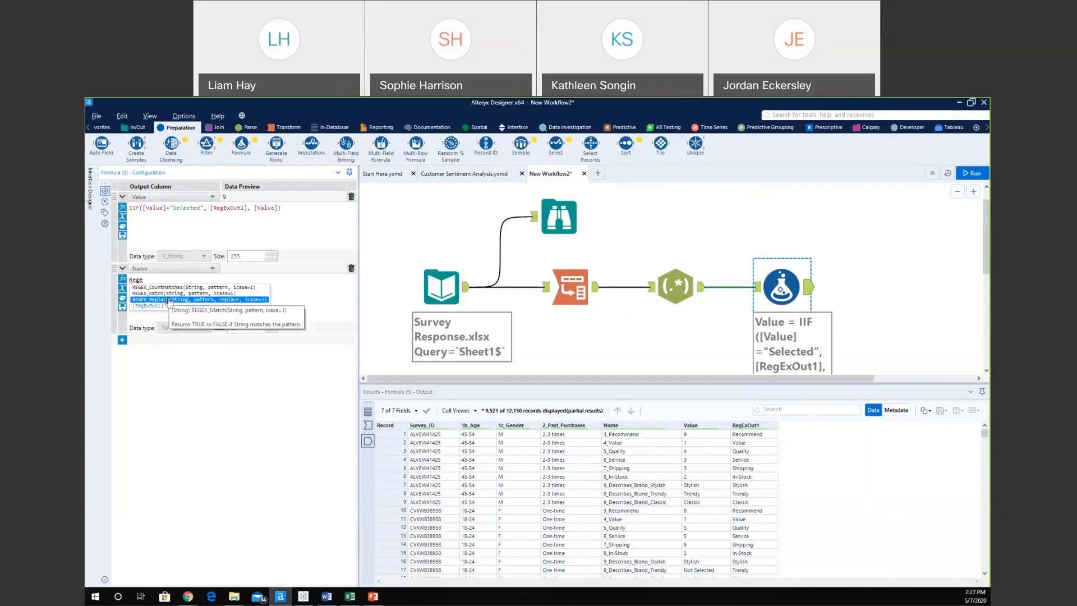
{"action": "double_click", "coordinate": [170, 300]}
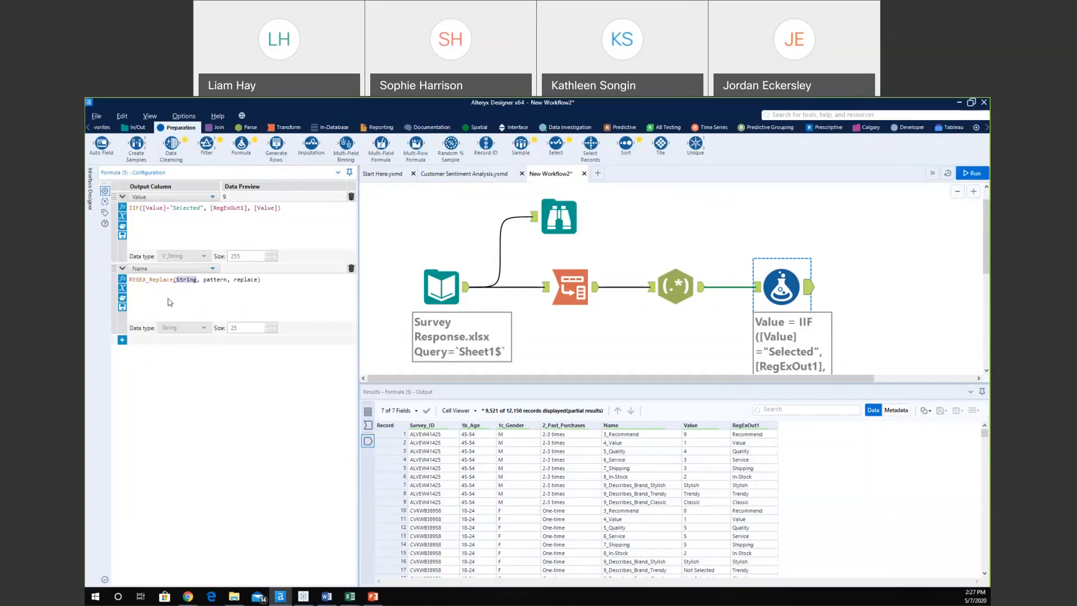
{"action": "scroll", "coordinate": [170, 303], "scroll_direction": "up", "scroll_amount": 3}
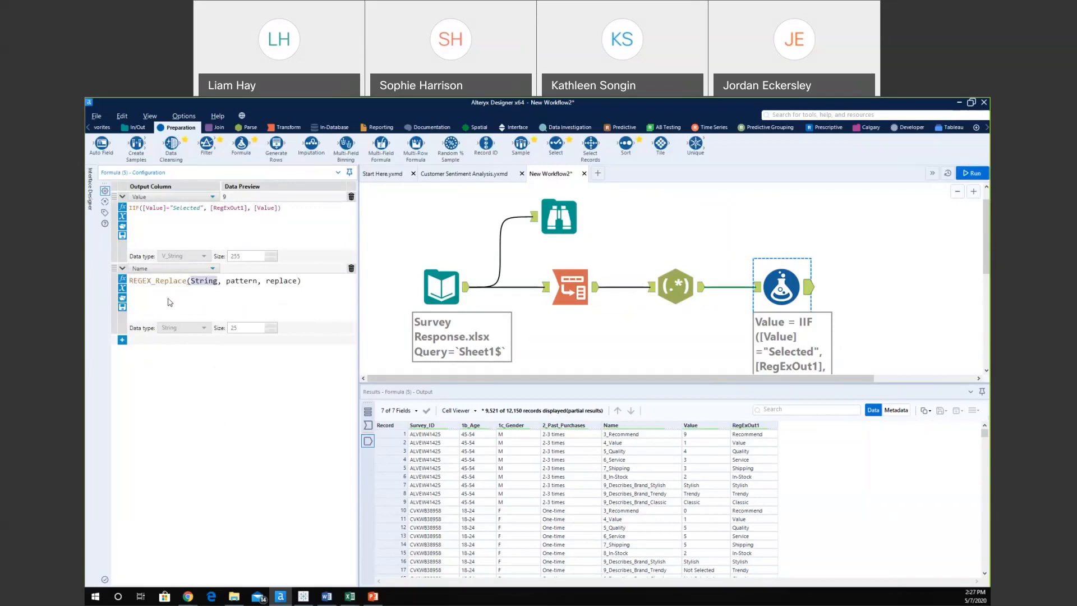
{"action": "type", "text": "name"}
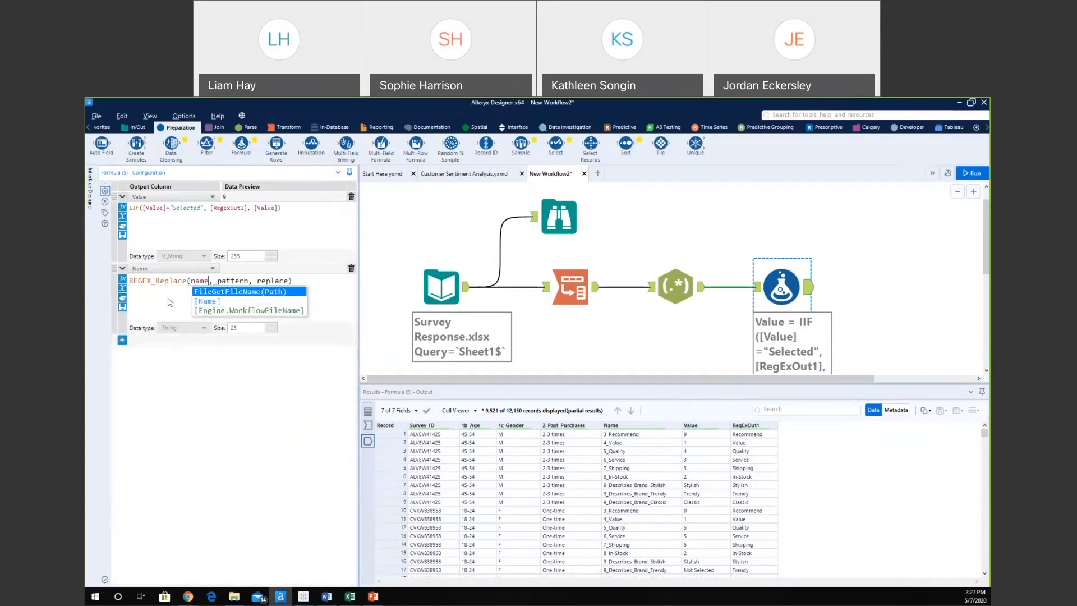
{"action": "double_click", "coordinate": [214, 303]}
Use pattern "(9_Describes_Brand_.*)" and replacement "9_Describes_Brand", then run the workflow.
{"action": "left_click", "coordinate": [259, 280]}
{"action": "key", "text": "BackSpace"}
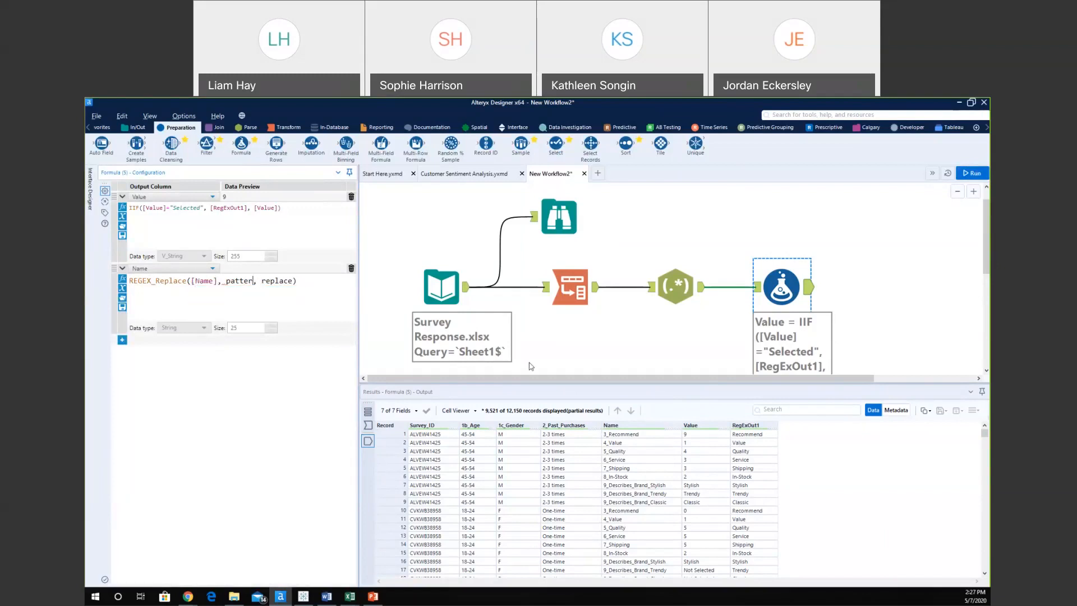
{"action": "key", "text": "BackSpace"}
{"action": "key", "text": "BackSpace"}
{"action": "key", "text": "BackSpace"}
{"action": "key", "text": "BackSpace"}
{"action": "key", "text": "BackSpace"}
{"action": "key", "text": "BackSpace"}
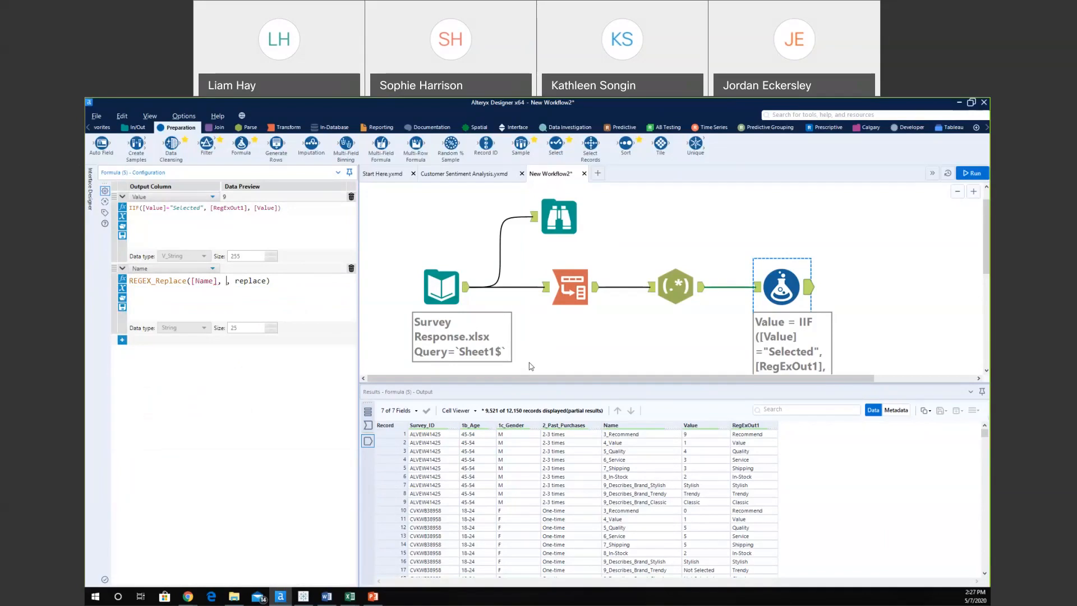
{"action": "type", "text": "\"("}
{"action": "type", "text": "9_Des"}
{"action": "type", "text": "cribes"}
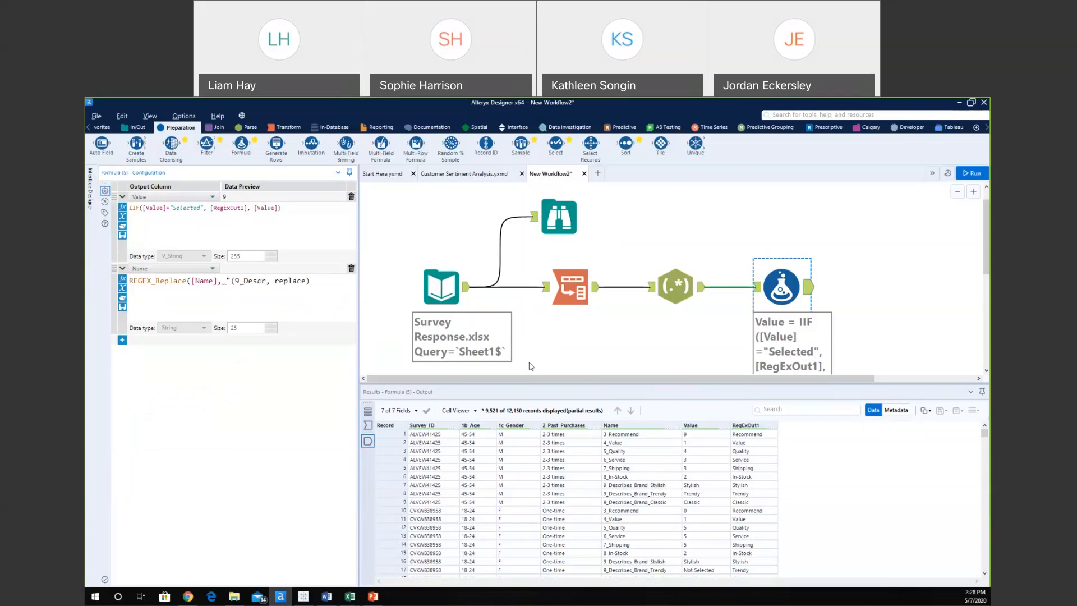
{"action": "type", "text": "_Brand_.*)\""}
{"action": "key", "text": "BackSpace"}
{"action": "key", "text": "BackSpace"}
{"action": "key", "text": "BackSpace"}
{"action": "key", "text": "BackSpace"}
{"action": "key", "text": "BackSpace"}
{"action": "key", "text": "BackSpace"}
{"action": "key", "text": "BackSpace"}
{"action": "type", "text": "\""}
{"action": "type", "text": "9_Describes_Brand"}
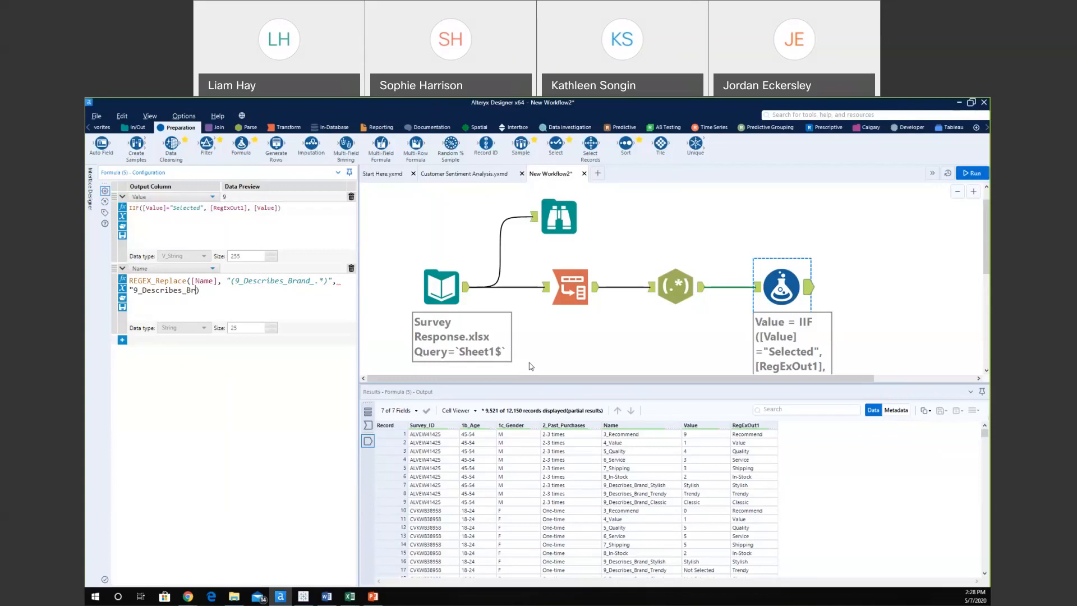
{"action": "type", "text": "\""}
{"action": "left_click", "coordinate": [972, 173]}
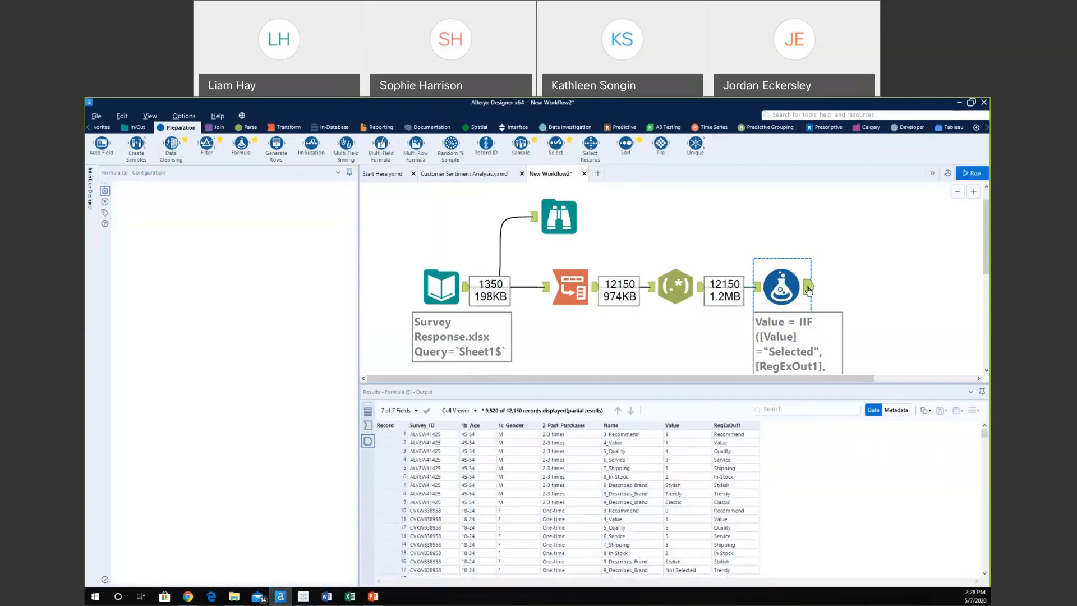
Review the Formula's input and output, then add a third expression that updates Value.
{"action": "left_click", "coordinate": [758, 298]}
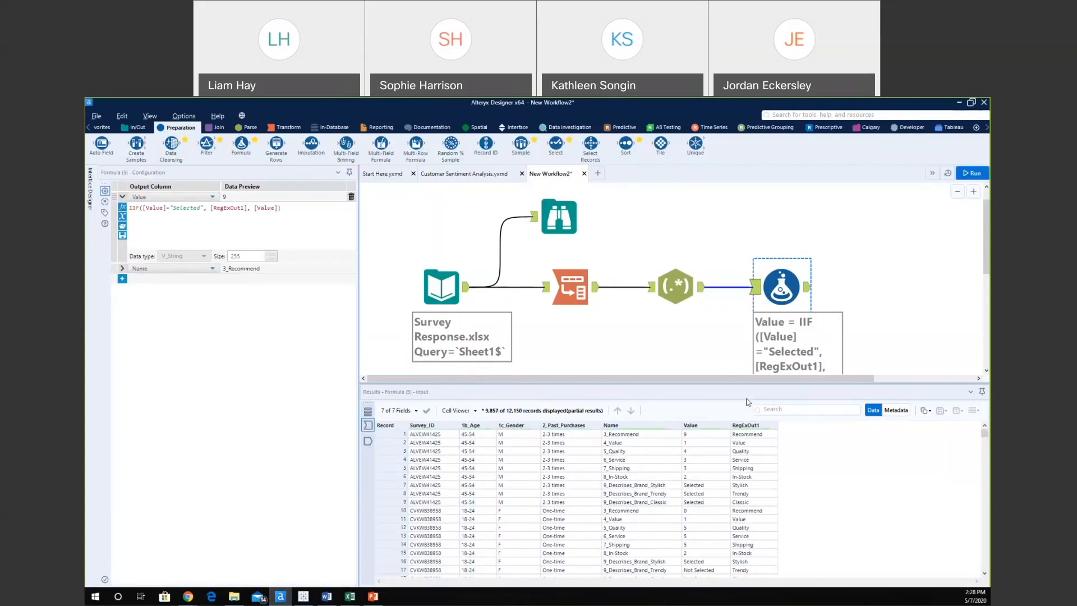
{"action": "left_click", "coordinate": [808, 290]}
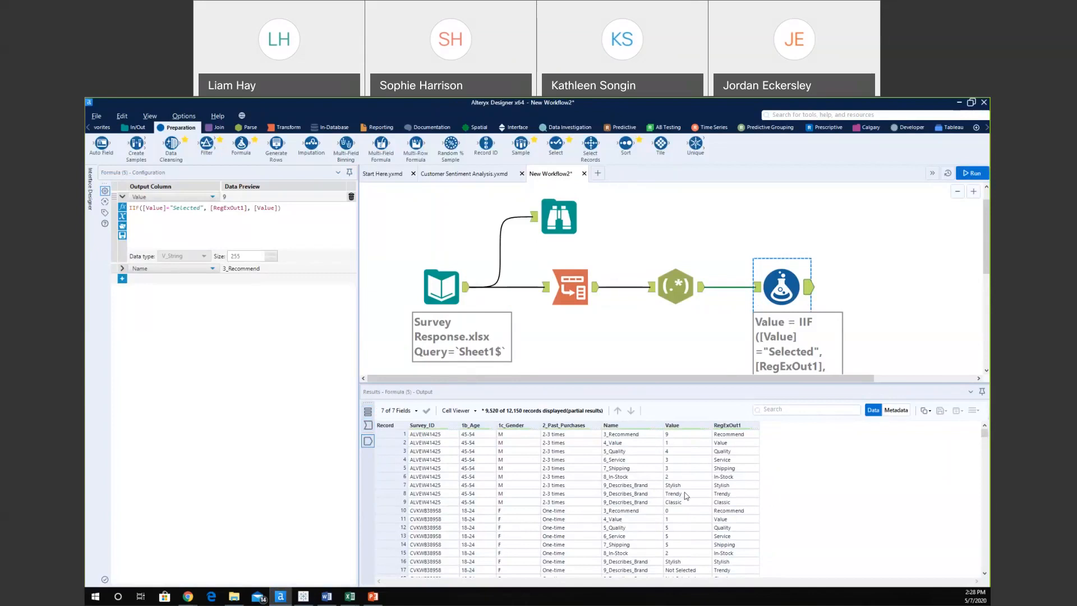
{"action": "left_click", "coordinate": [122, 279]}
{"action": "left_click", "coordinate": [122, 268]}
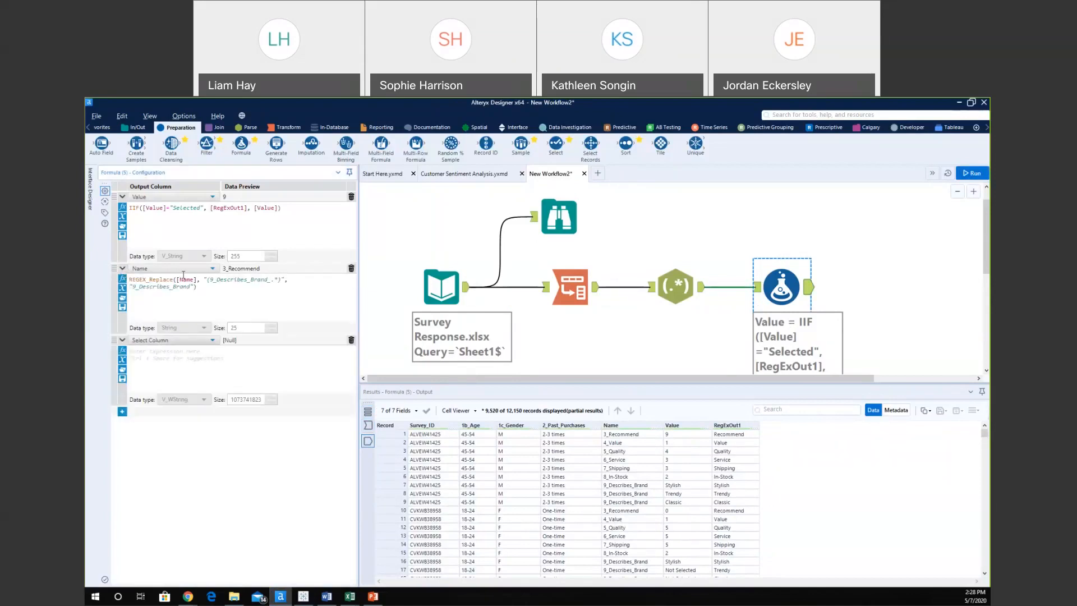
{"action": "left_click", "coordinate": [164, 340]}
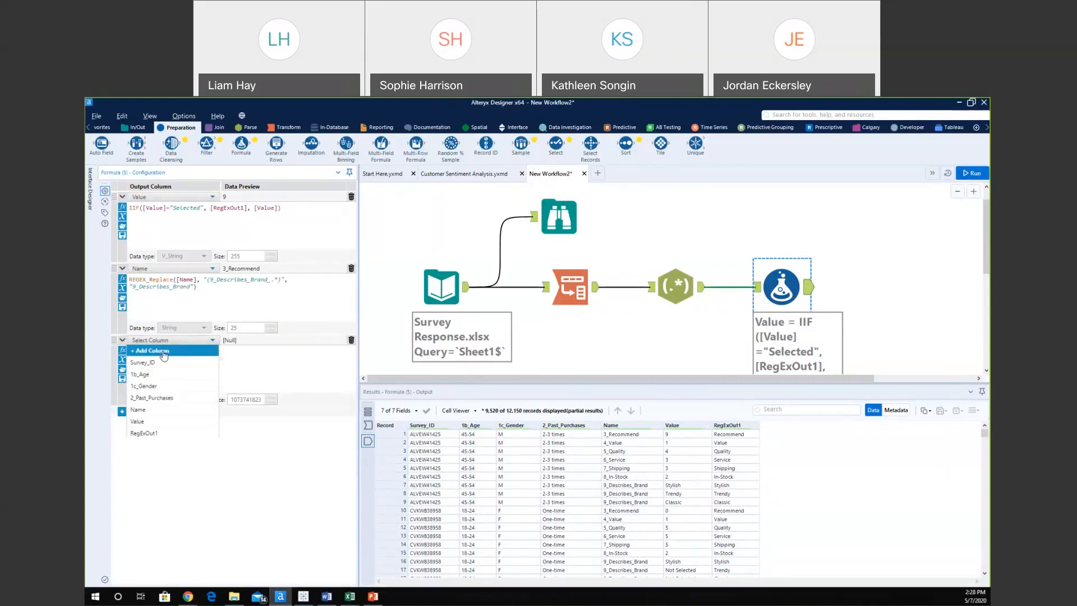
{"action": "left_click", "coordinate": [156, 421]}
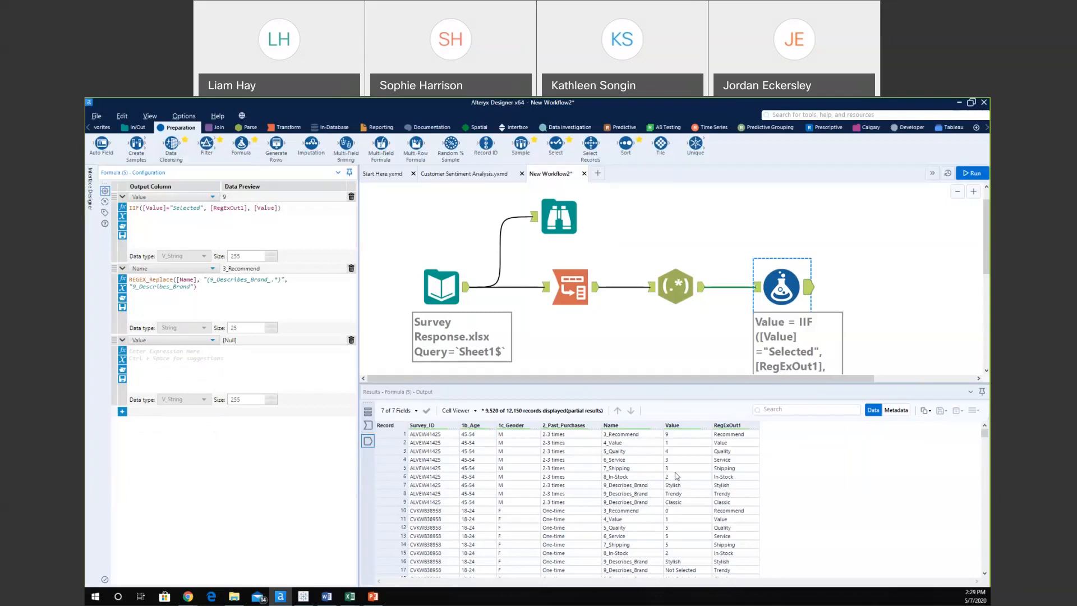
Enter PadLeft([Value], 2, "0") as the Value expression and run the workflow.
{"action": "left_click", "coordinate": [168, 376]}
{"action": "type", "text": "Pad"}
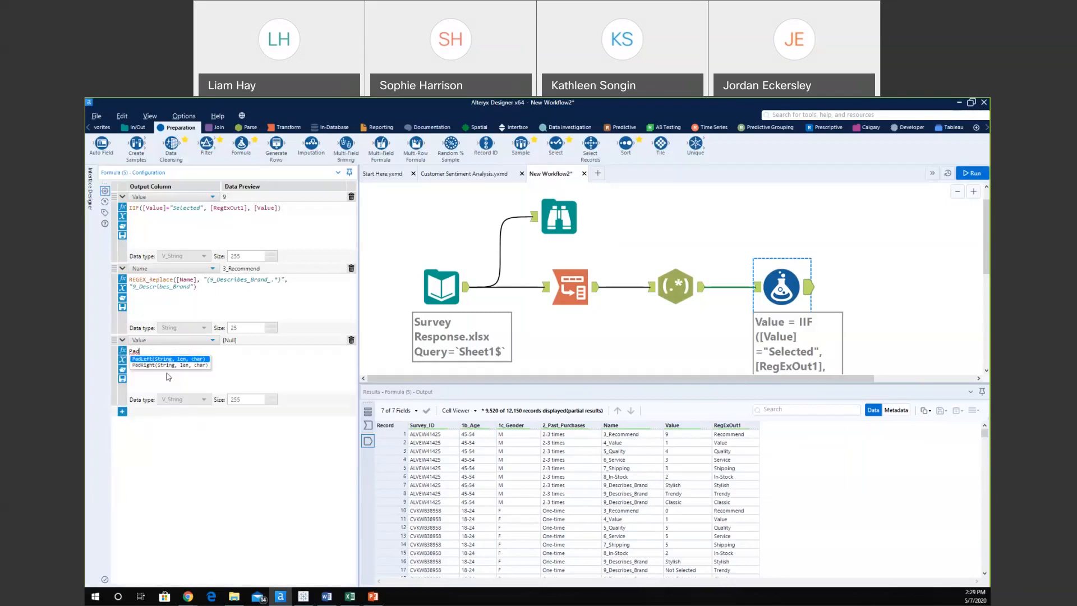
{"action": "left_click", "coordinate": [150, 362]}
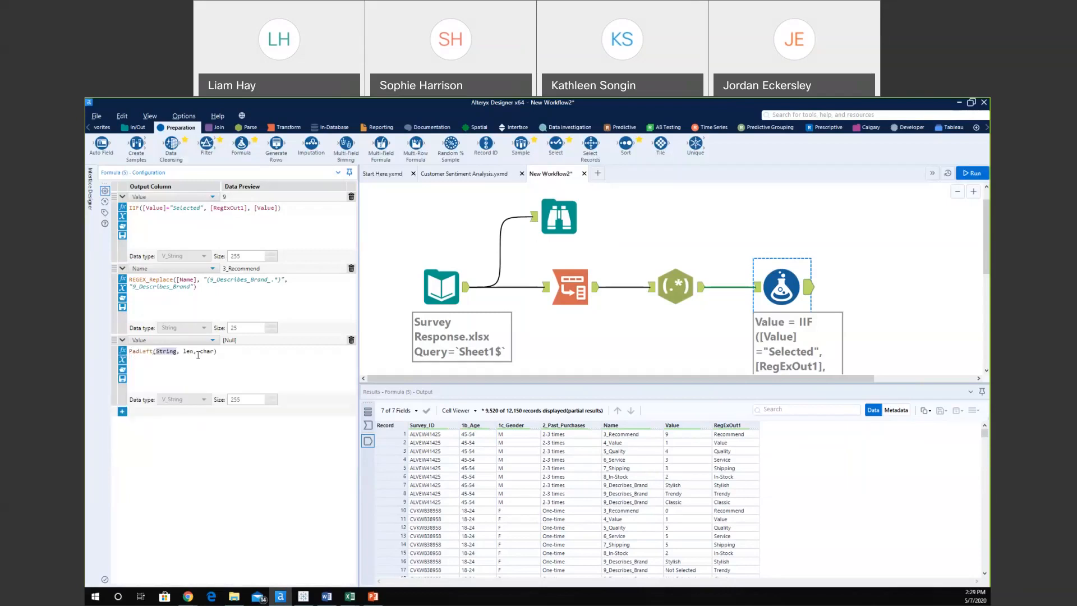
{"action": "type", "text": "val"}
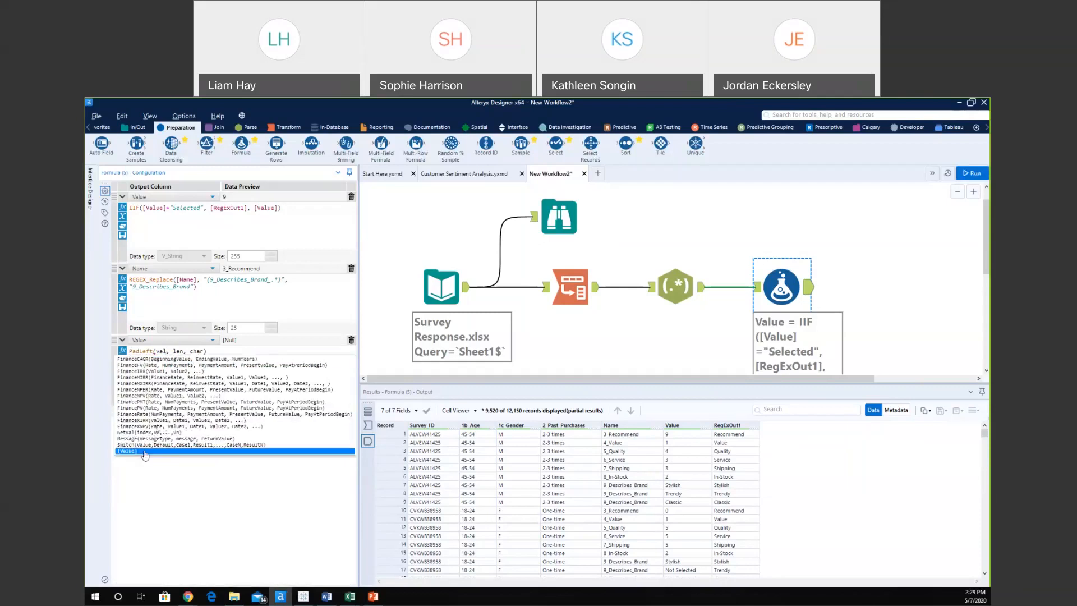
{"action": "left_click", "coordinate": [127, 451]}
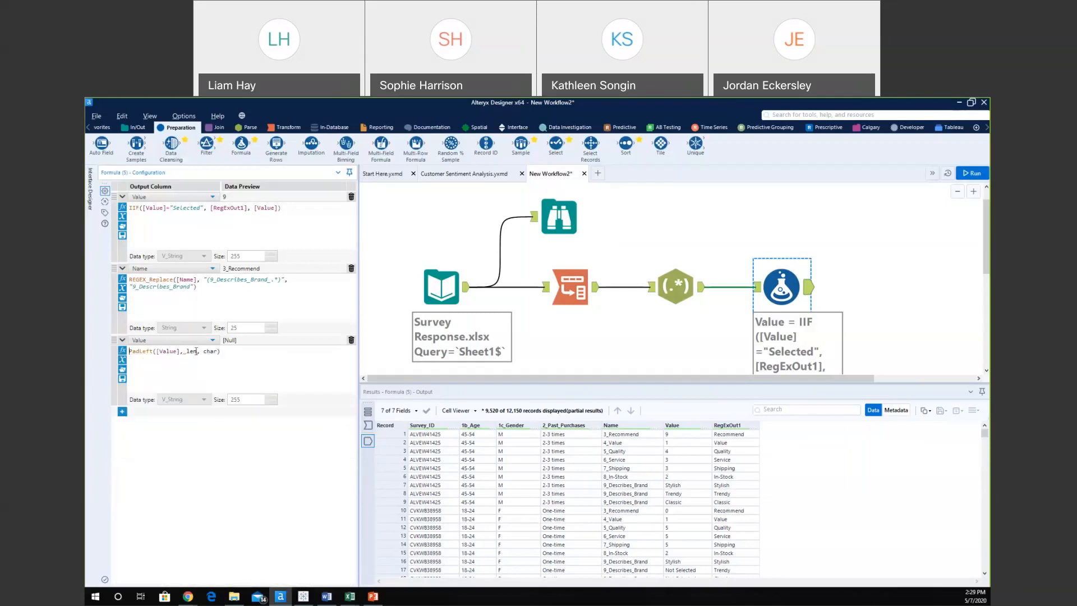
{"action": "left_click", "coordinate": [196, 351]}
{"action": "key", "text": "BackSpace"}
{"action": "key", "text": "BackSpace"}
{"action": "key", "text": "BackSpace"}
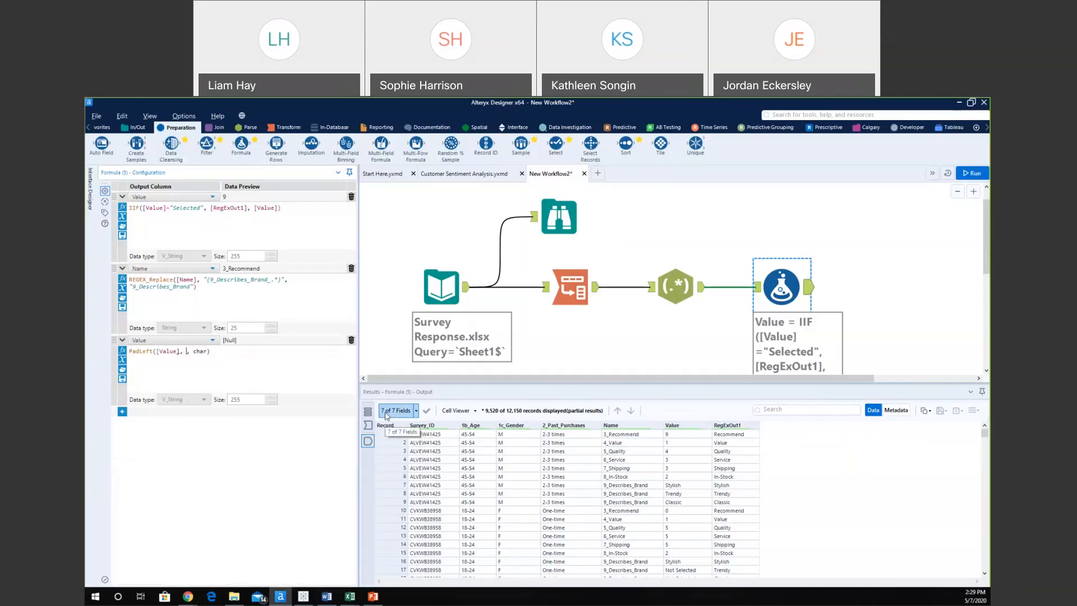
{"action": "type", "text": "2"}
{"action": "key", "text": "BackSpace"}
{"action": "key", "text": "BackSpace"}
{"action": "key", "text": "BackSpace"}
{"action": "key", "text": "BackSpace"}
{"action": "type", "text": "\"0\""}
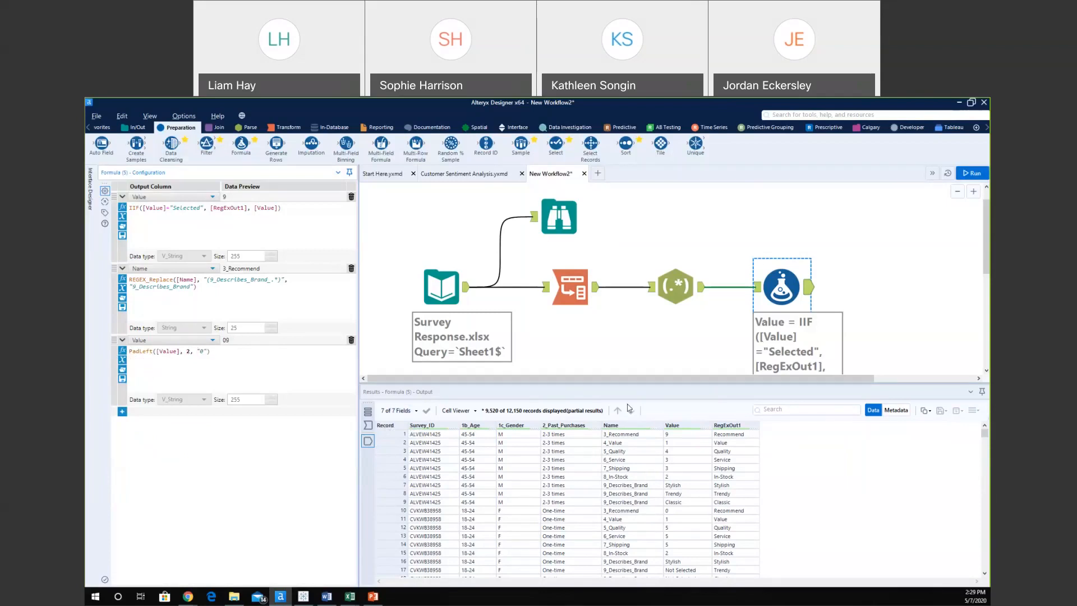
{"action": "left_click", "coordinate": [972, 172]}
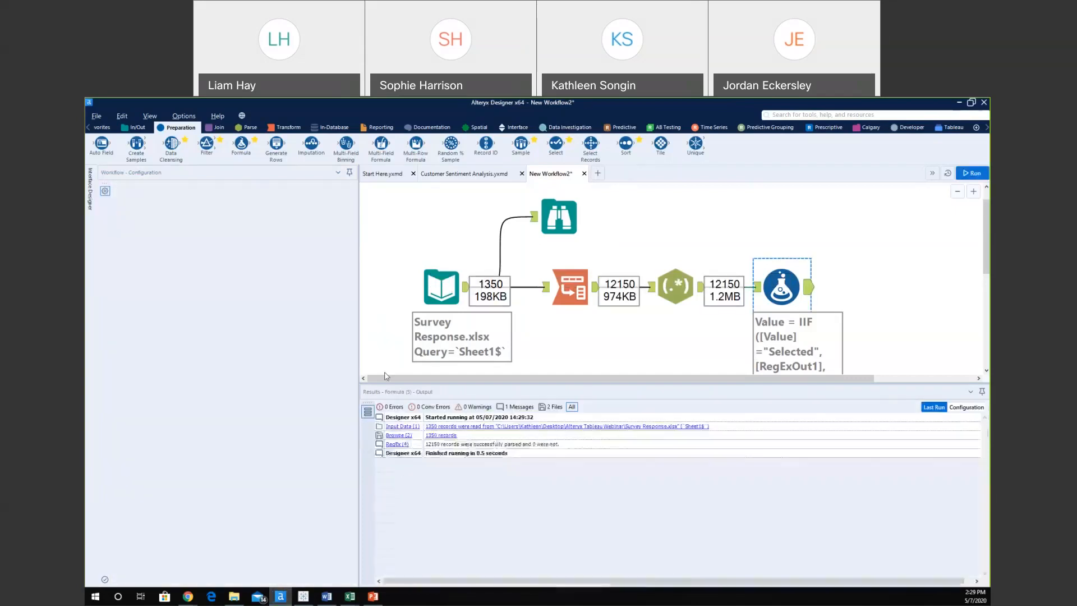
Show the Formula's Name and Value expressions and check two-digit Values like 09, 01, 04.
{"action": "left_click", "coordinate": [767, 298]}
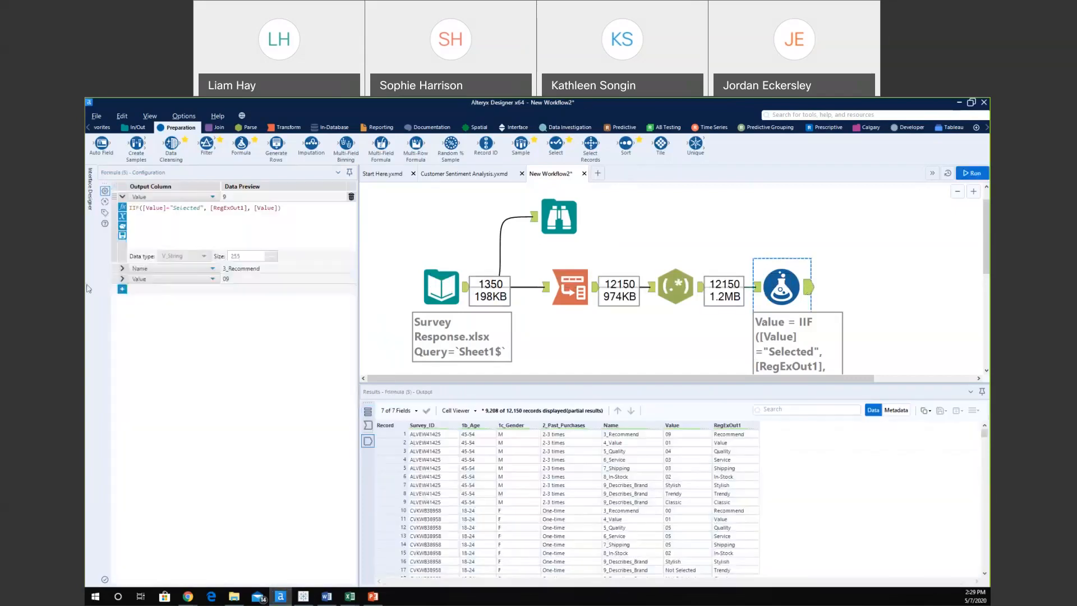
{"action": "left_click", "coordinate": [122, 268]}
{"action": "left_click", "coordinate": [121, 339]}
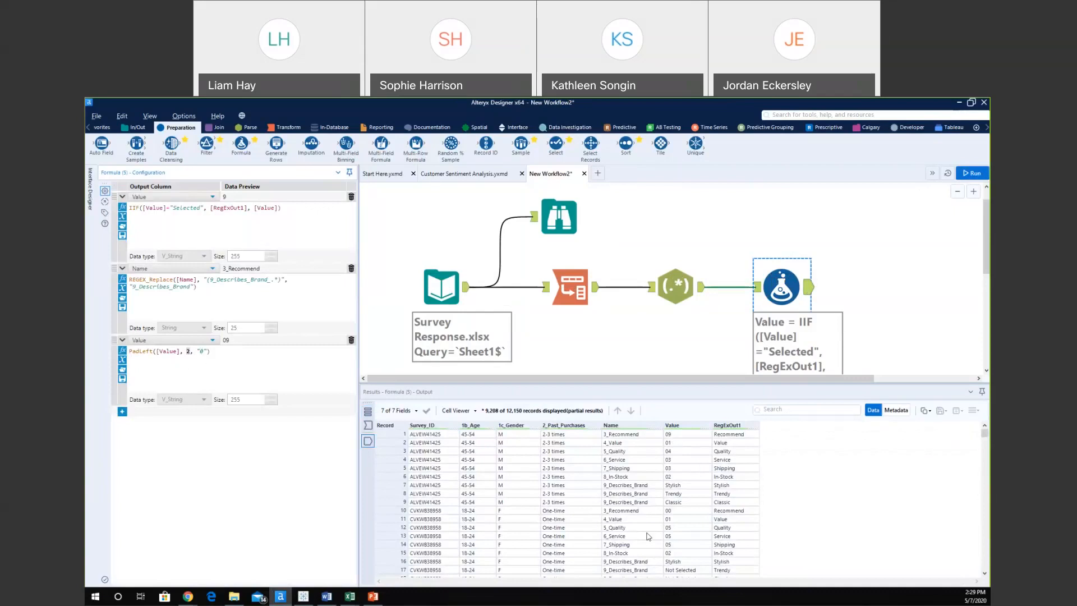
{"action": "left_click", "coordinate": [689, 487]}
{"action": "scroll", "coordinate": [692, 491], "scroll_direction": "down", "scroll_amount": 1}
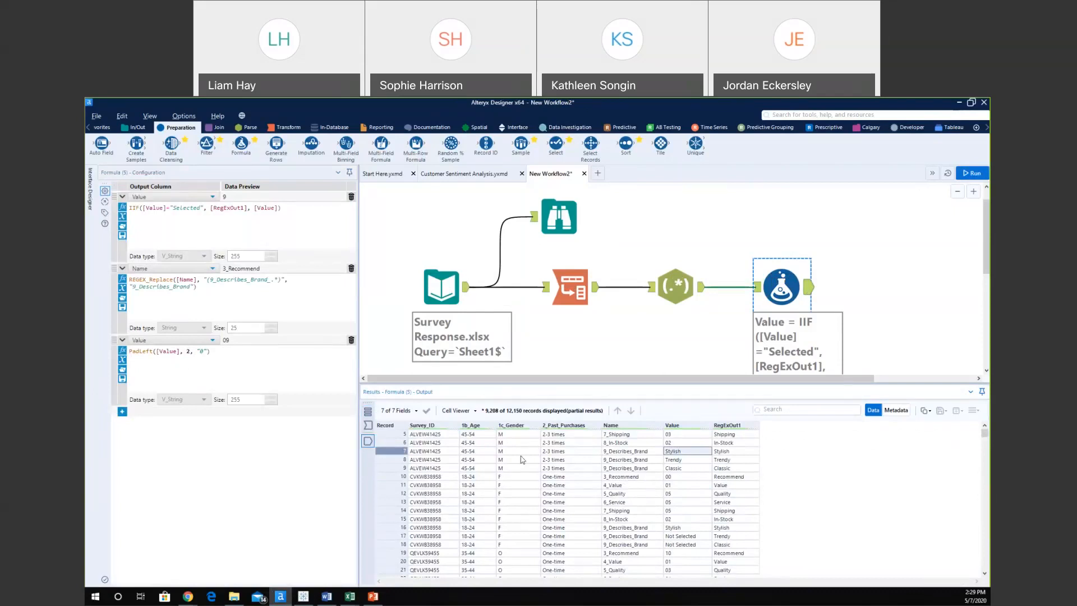
Add a fourth expression for 1c_Gender starting: if [1c_Gender] = "M" then "Male".
{"action": "left_click", "coordinate": [122, 412]}
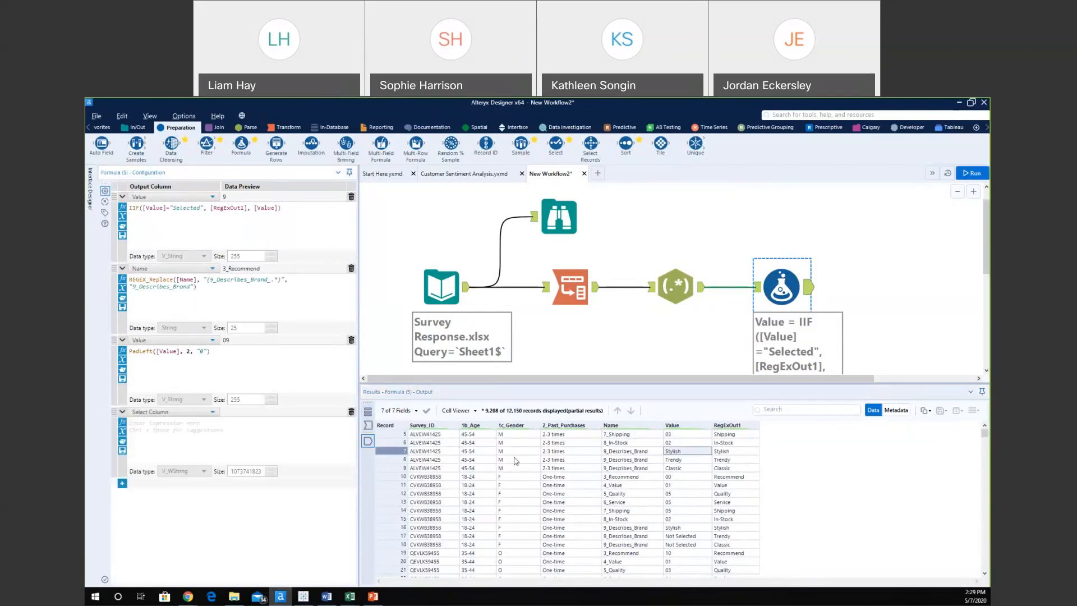
{"action": "left_click", "coordinate": [162, 414]}
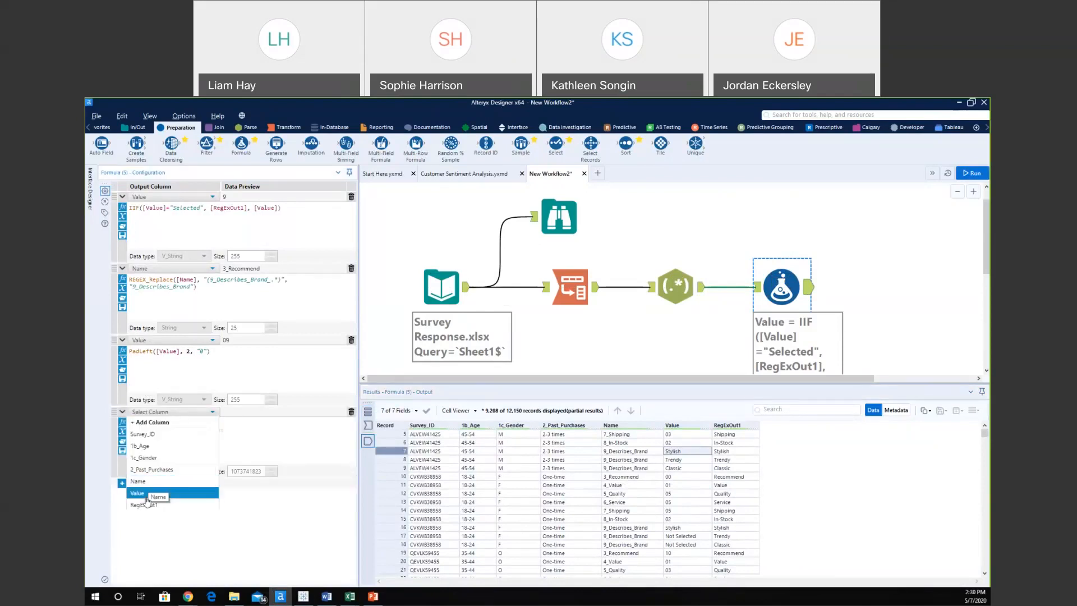
{"action": "left_click", "coordinate": [143, 458]}
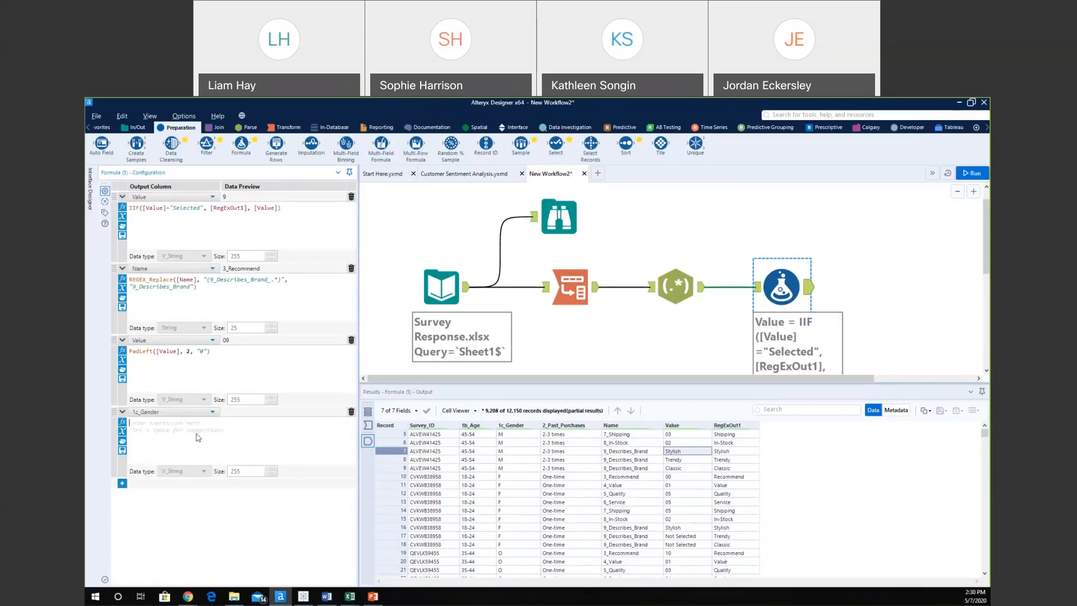
{"action": "left_click", "coordinate": [197, 437]}
{"action": "type", "text": "if ic"}
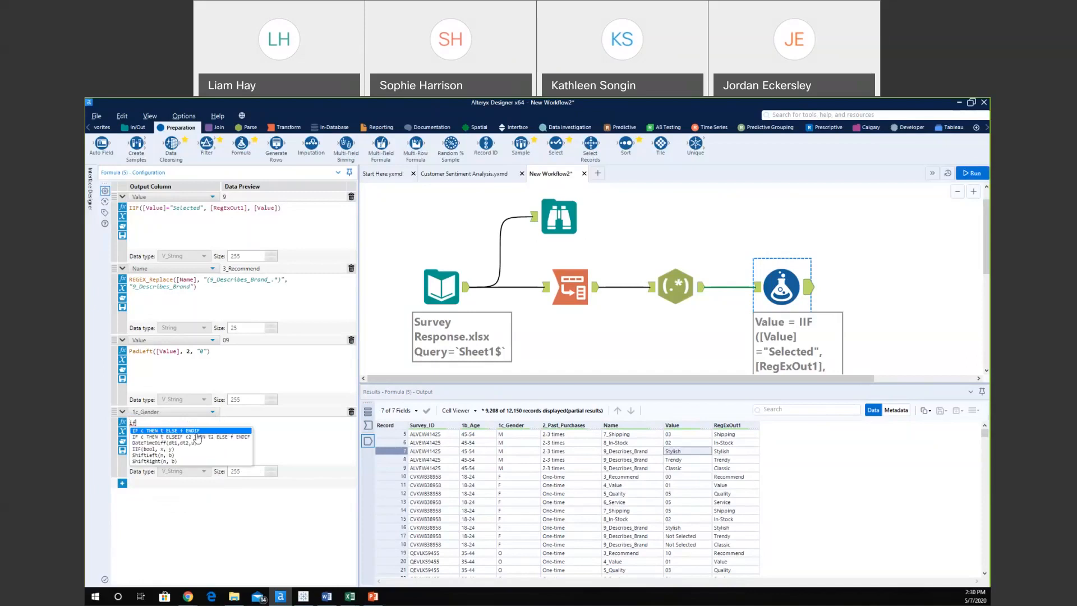
{"action": "key", "text": "BackSpace"}
{"action": "key", "text": "BackSpace"}
{"action": "type", "text": "1"}
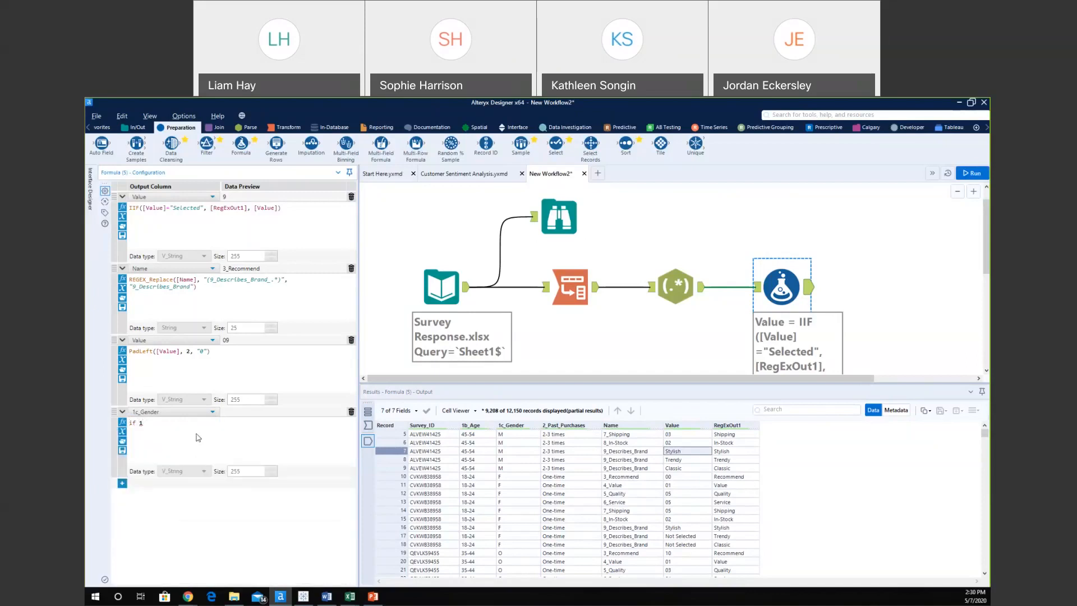
{"action": "type", "text": "c"}
{"action": "key", "text": "Return"}
{"action": "type", "text": "= \"M\" tje"}
{"action": "key", "text": "BackSpace"}
{"action": "key", "text": "BackSpace"}
{"action": "type", "text": "hen \""}
{"action": "type", "text": "<"}
{"action": "type", "text": "Male\""}
{"action": "key", "text": "Return"}
Finish it with elseif "F" then "Female", else "Other", endif, and run the workflow.
{"action": "type", "text": "elseif"}
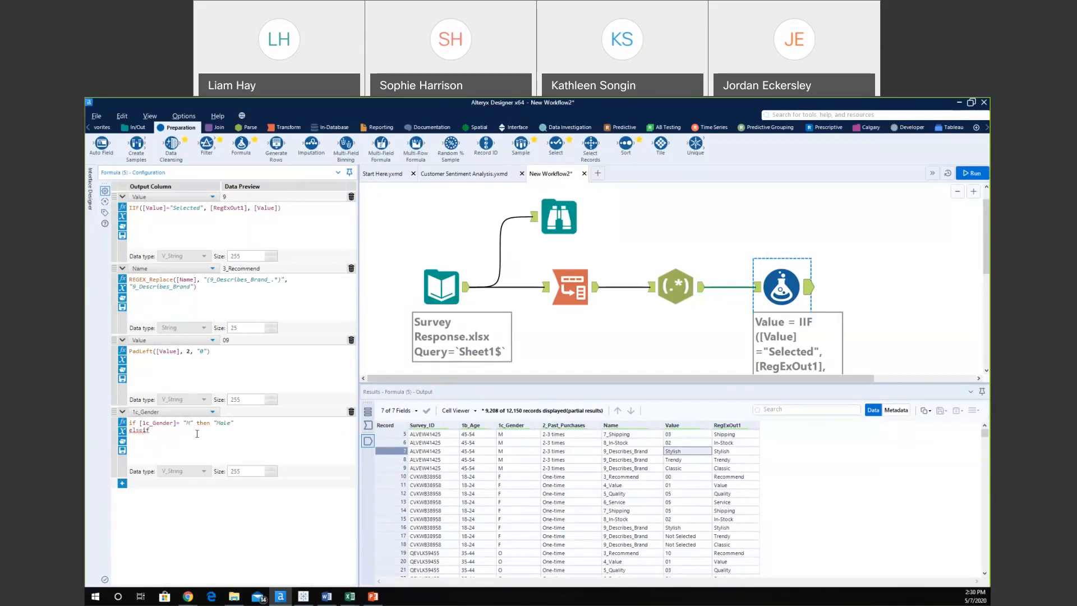
{"action": "type", "text": " [1c"}
{"action": "key", "text": "Return"}
{"action": "type", "text": "= \"F\" the"}
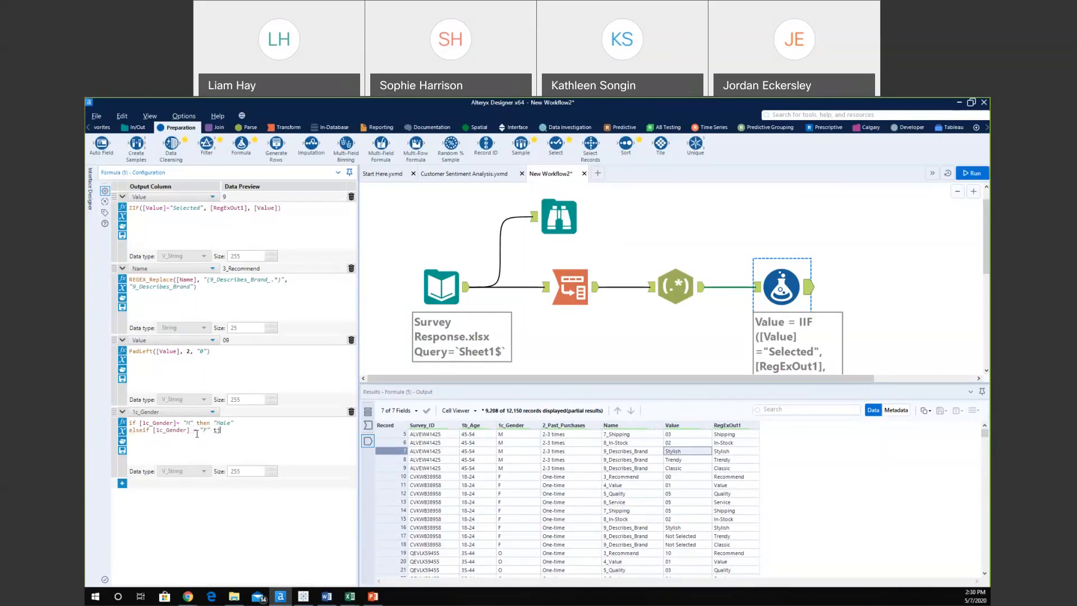
{"action": "type", "text": "n \"Female\""}
{"action": "key", "text": "Return"}
{"action": "type", "text": "else \"Other\""}
{"action": "key", "text": "Return"}
{"action": "type", "text": "endif"}
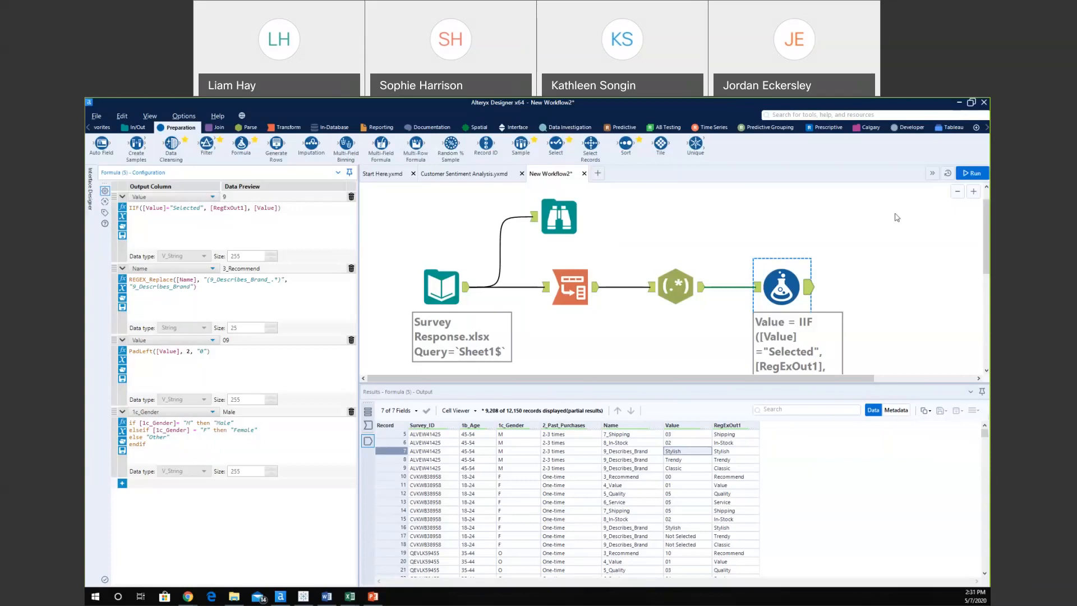
{"action": "left_click", "coordinate": [972, 173]}
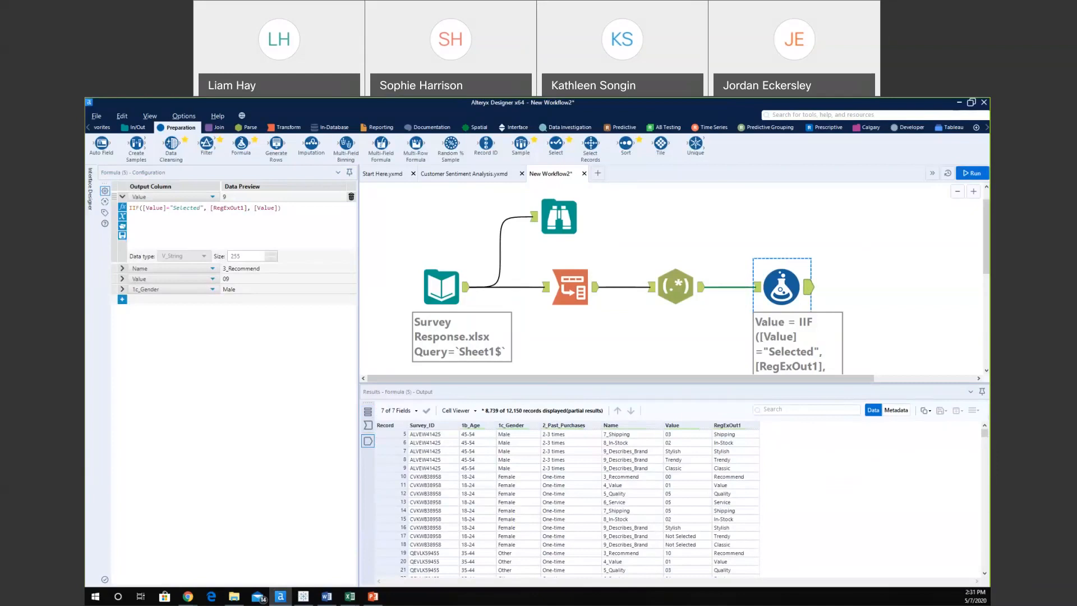
Check the recoded gender values, then place a Filter tool after the Formula.
{"action": "scroll", "coordinate": [766, 484], "scroll_direction": "down", "scroll_amount": 4}
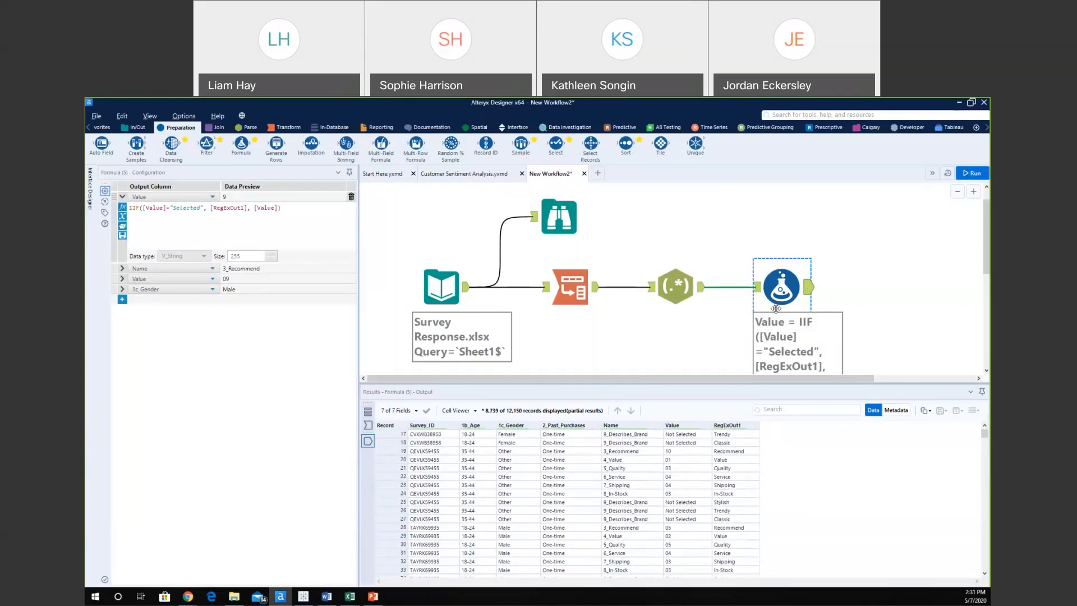
{"action": "left_click_drag", "start_coordinate": [206, 145], "coordinate": [886, 286]}
Set the Filter to Value does not equal "Not Selected" and run the workflow.
{"action": "left_click_drag", "start_coordinate": [774, 379], "coordinate": [800, 387]}
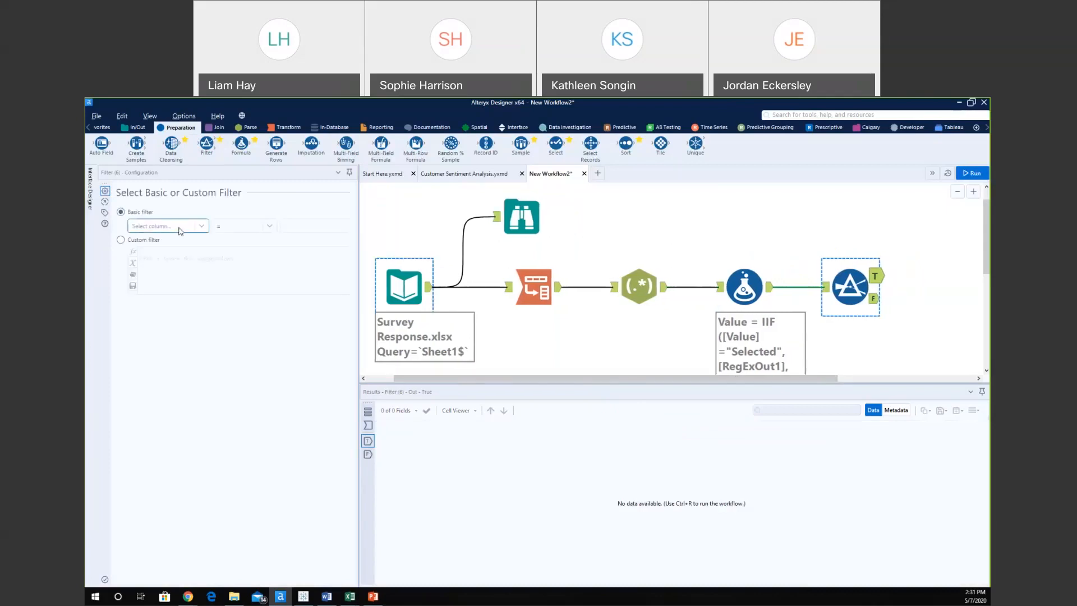
{"action": "left_click", "coordinate": [180, 230]}
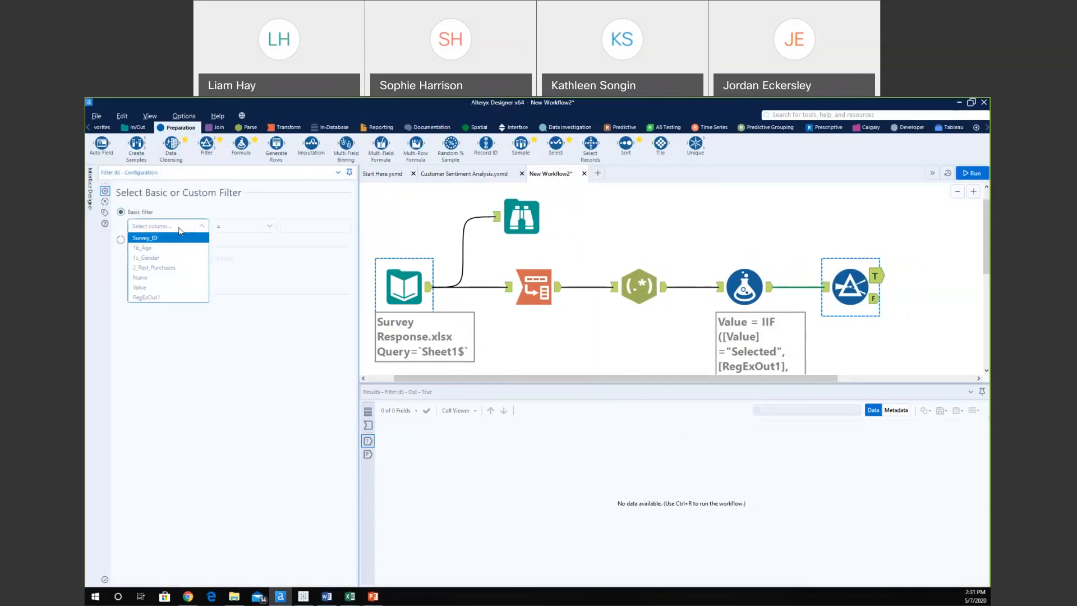
{"action": "left_click", "coordinate": [154, 288]}
{"action": "left_click", "coordinate": [824, 287]}
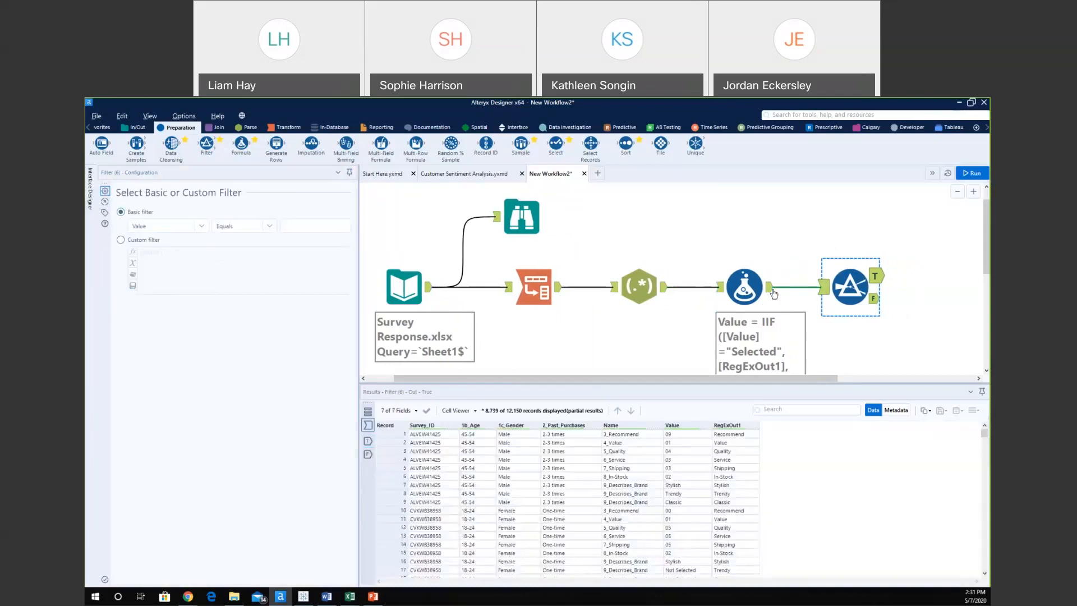
{"action": "left_click", "coordinate": [240, 227]}
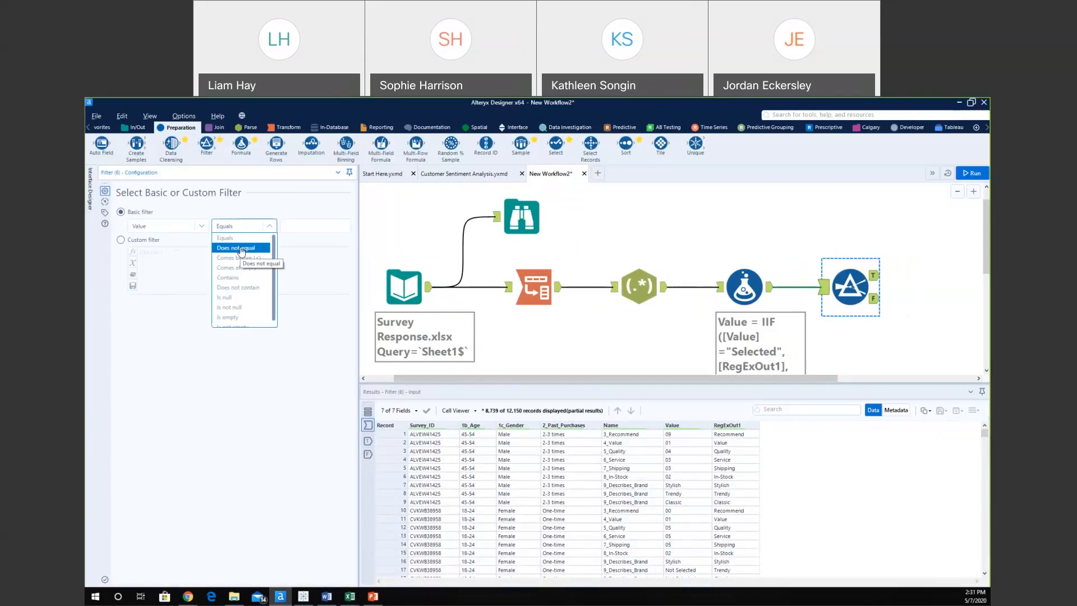
{"action": "left_click", "coordinate": [242, 248]}
{"action": "left_click", "coordinate": [300, 227]}
{"action": "type", "text": "No"}
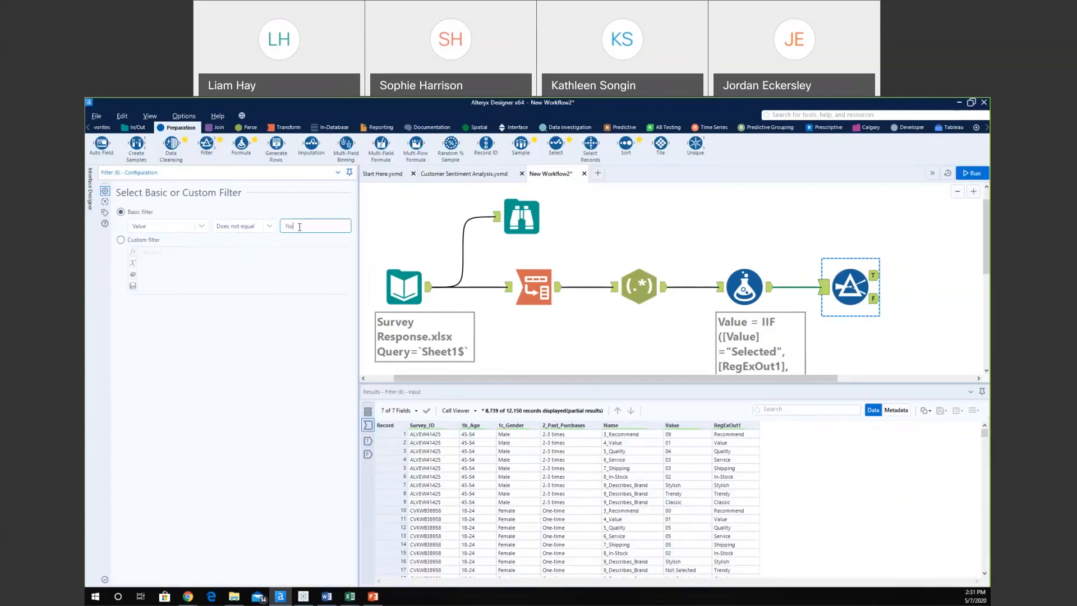
{"action": "type", "text": "t Selected"}
{"action": "left_click", "coordinate": [966, 173]}
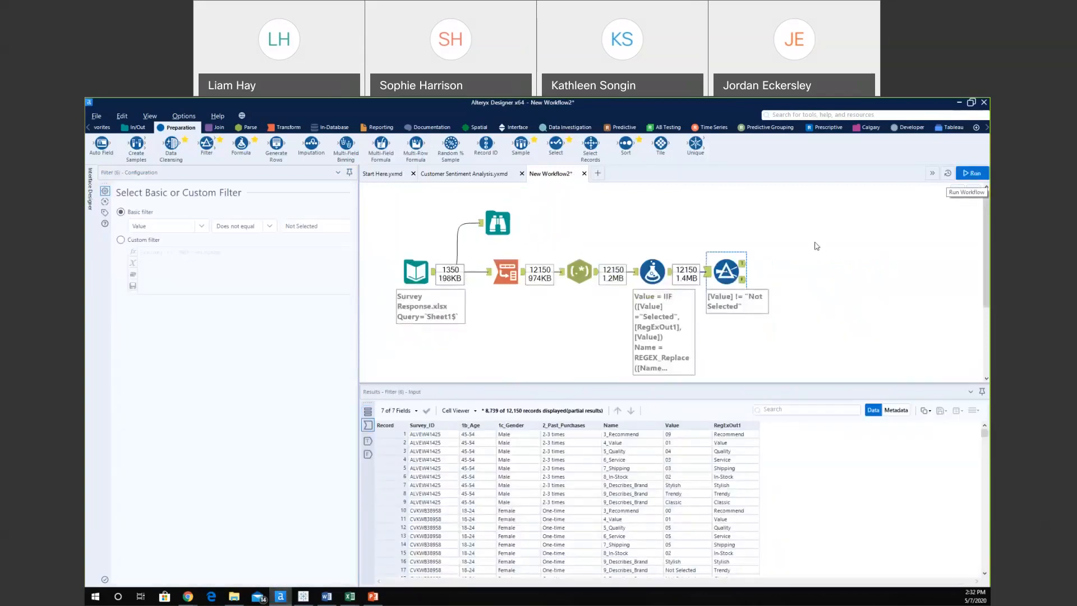
Switch between the Filter's True and False outputs, finishing on the 2,744 Not Selected records.
{"action": "left_click", "coordinate": [743, 265]}
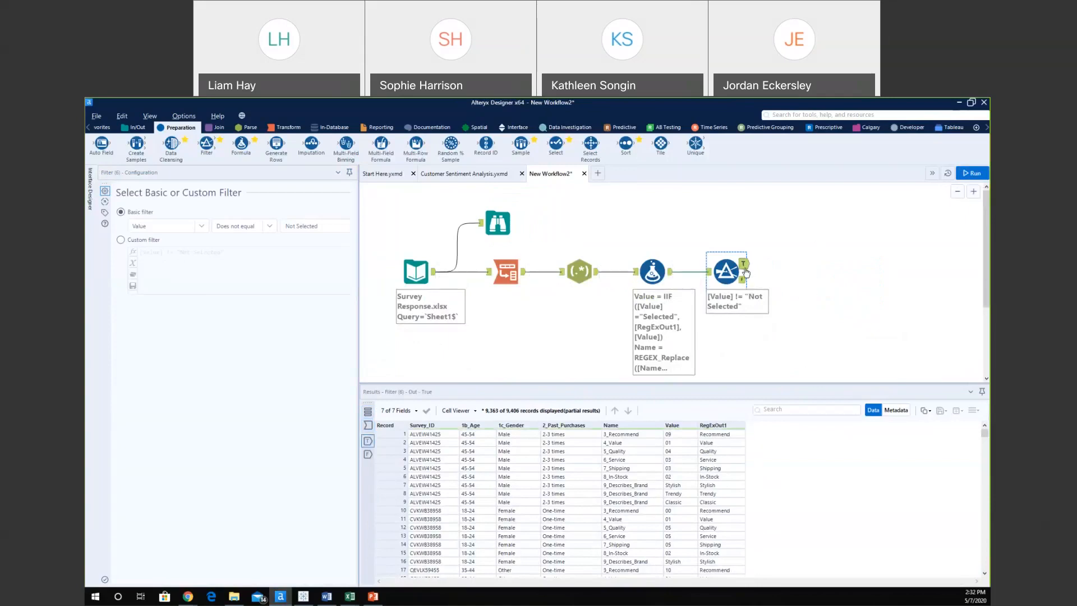
{"action": "left_click", "coordinate": [744, 280]}
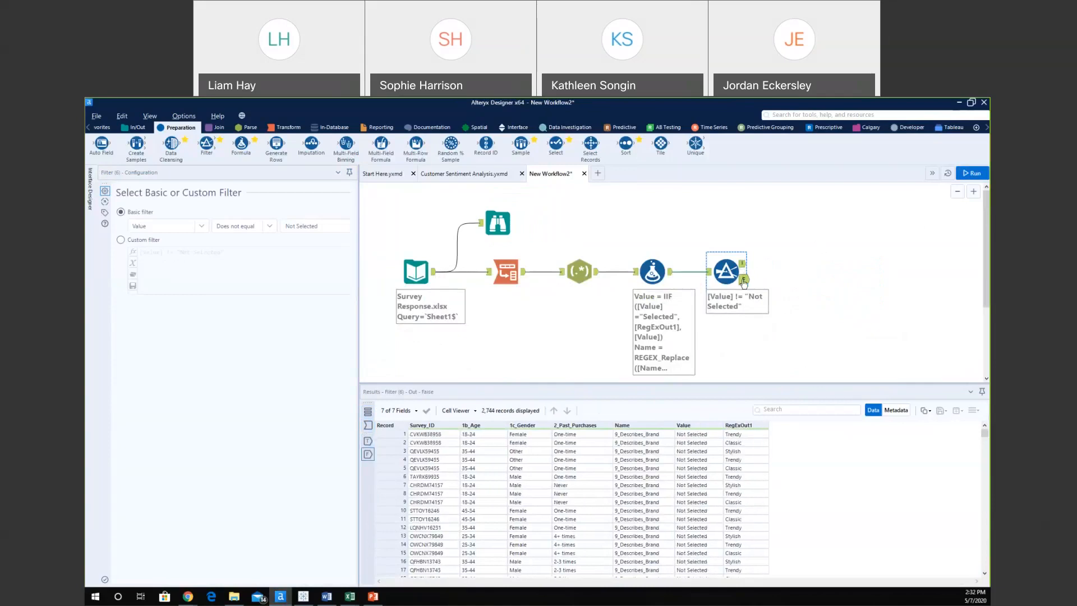
{"action": "left_click", "coordinate": [742, 263]}
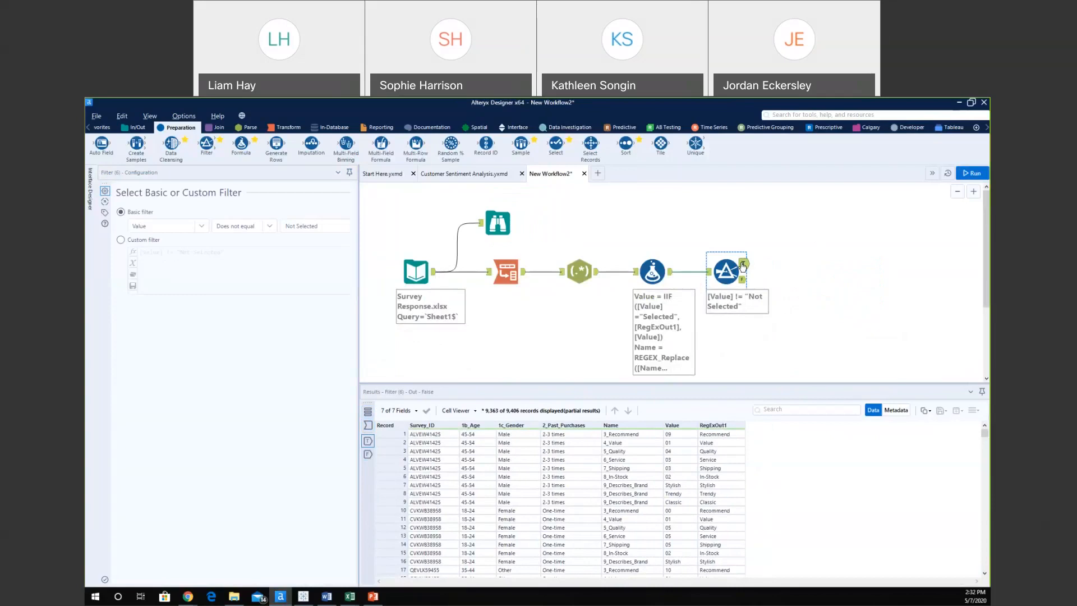
{"action": "left_click", "coordinate": [742, 281]}
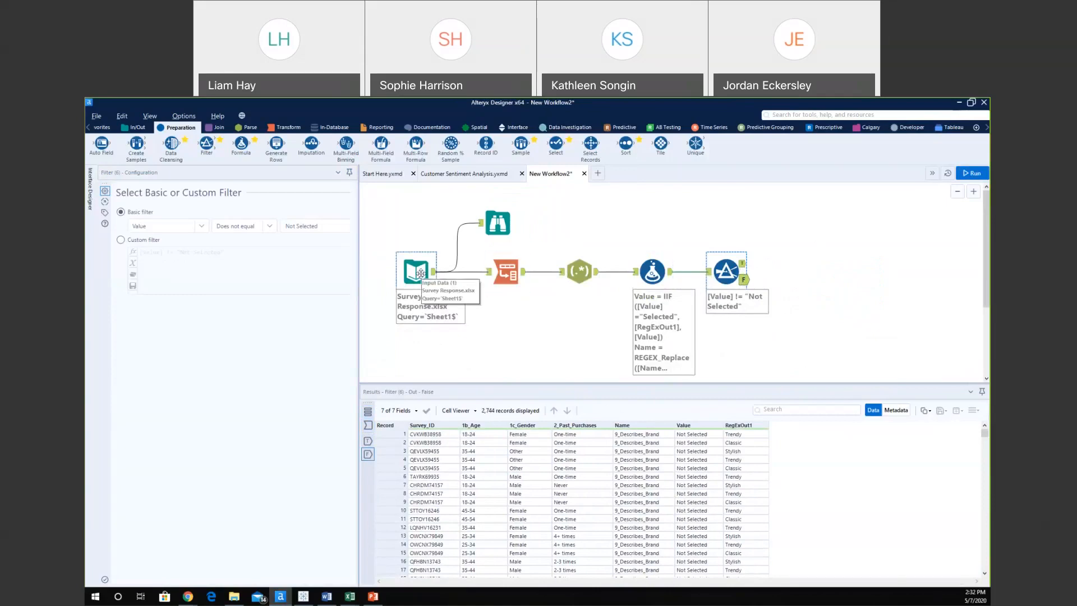
{"action": "left_click", "coordinate": [742, 264]}
{"action": "left_click", "coordinate": [744, 280]}
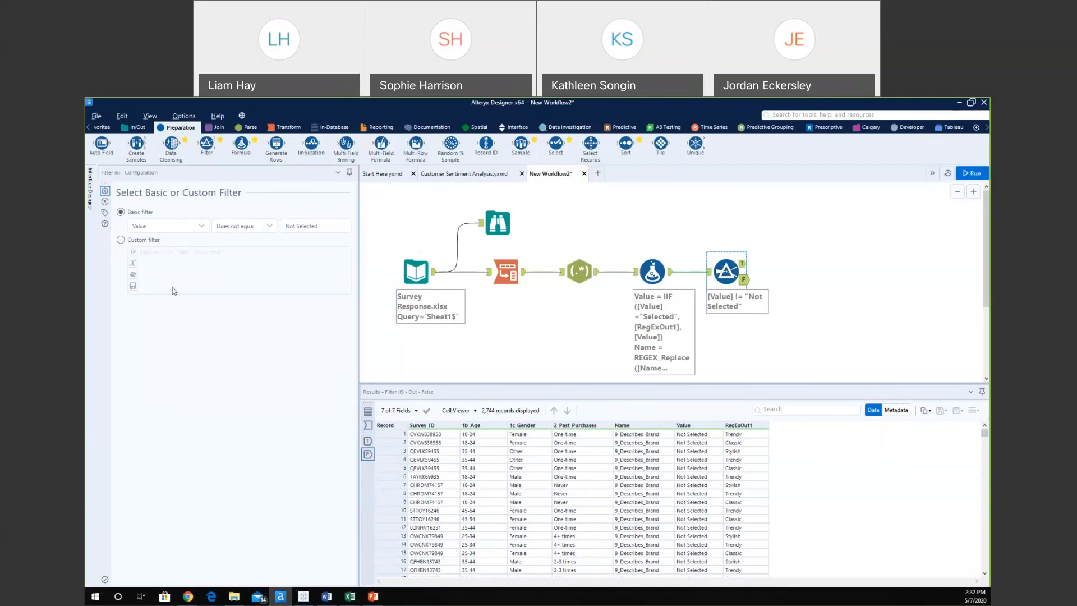
{"action": "left_click", "coordinate": [135, 241]}
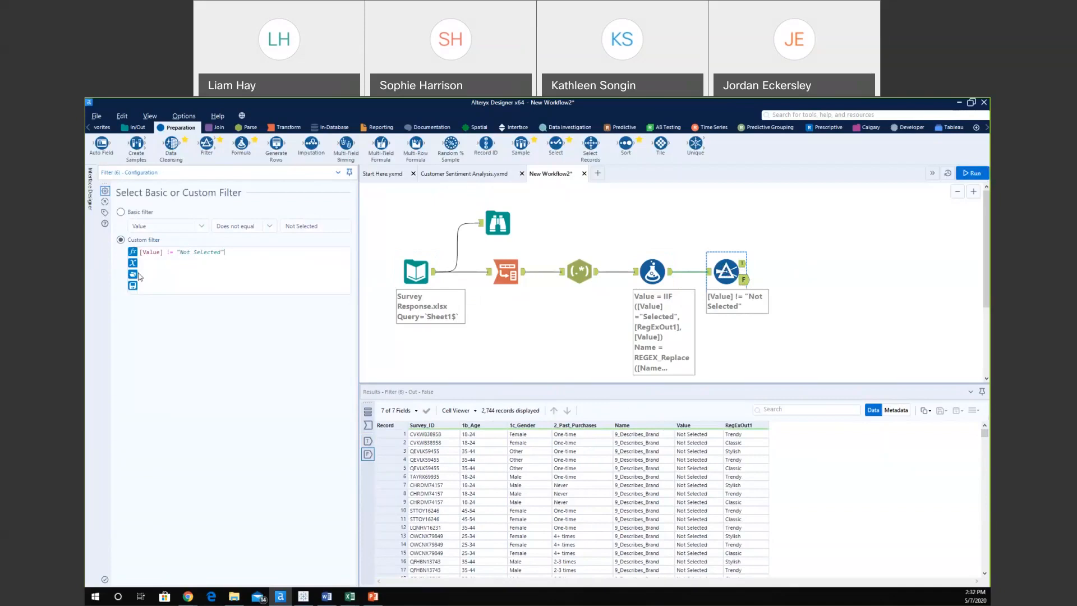
{"action": "left_click", "coordinate": [120, 212]}
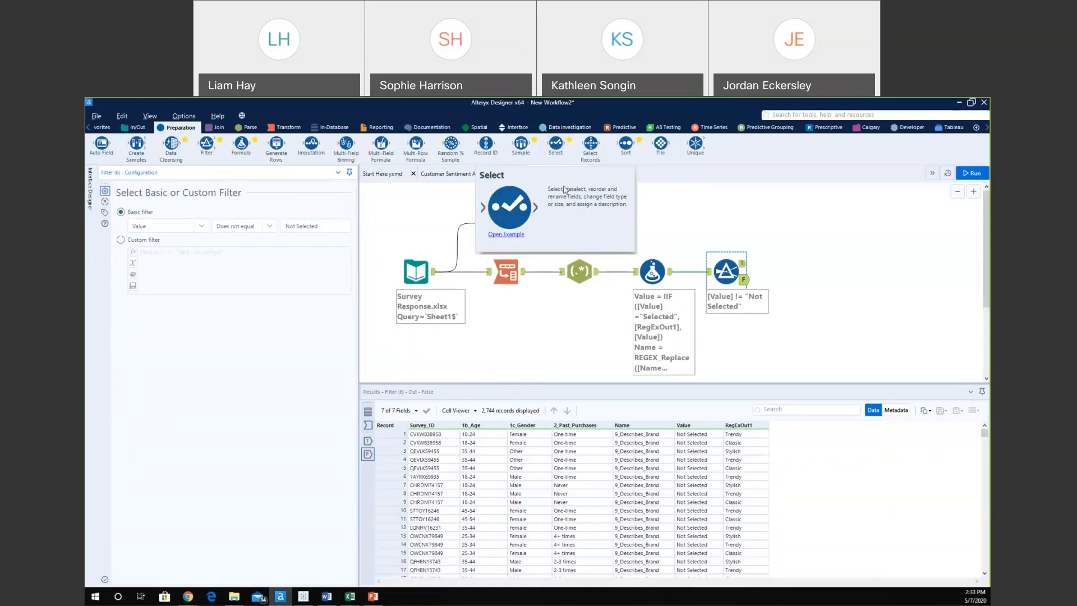
Open the Select tool's example workflow, Select.yxmd, and scroll through it.
{"action": "left_click", "coordinate": [505, 235]}
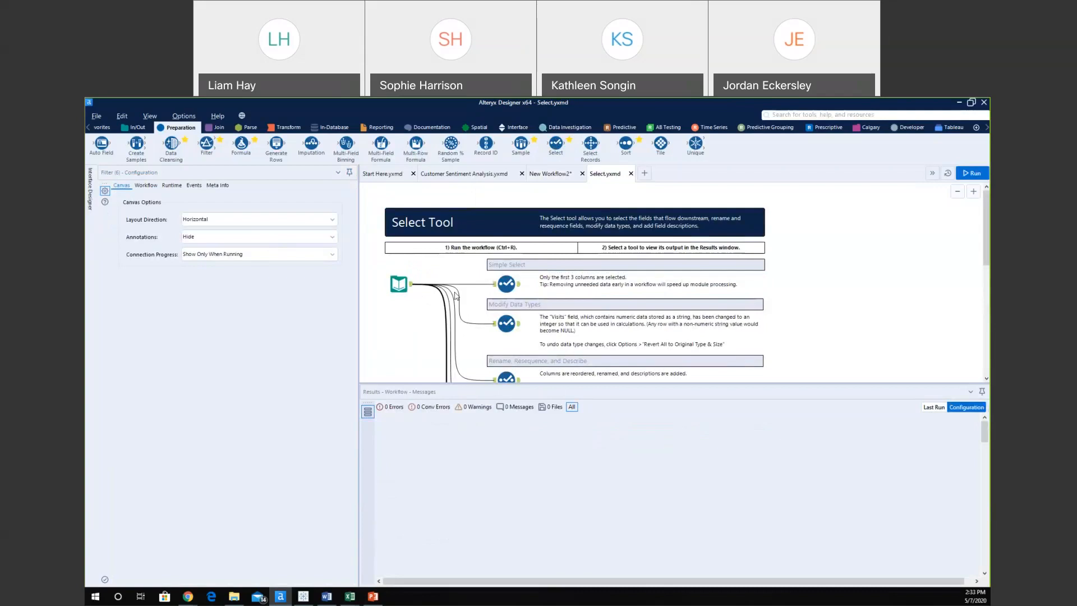
{"action": "scroll", "coordinate": [555, 290], "scroll_direction": "down", "scroll_amount": 2}
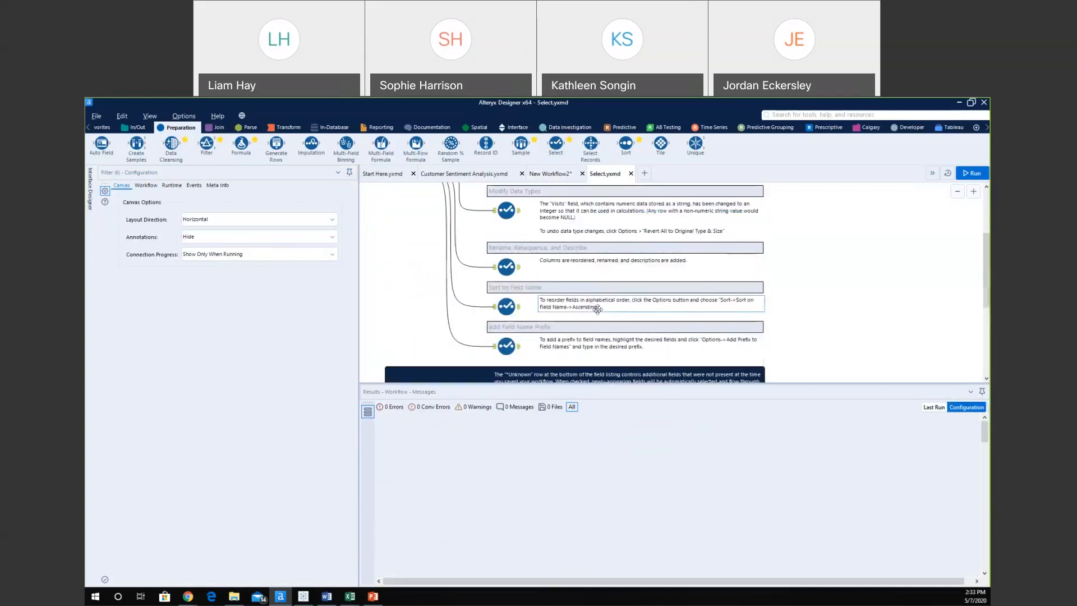
{"action": "scroll", "coordinate": [595, 252], "scroll_direction": "up", "scroll_amount": 2}
Switch back to New Workflow2 and deselect the Filter to see the run messages.
{"action": "left_click", "coordinate": [547, 175]}
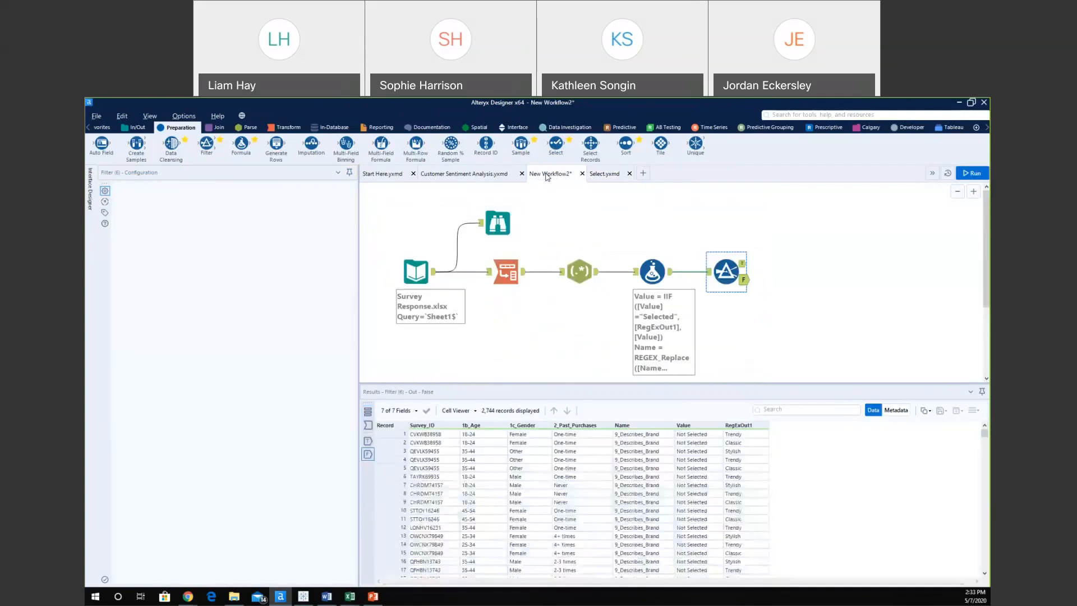
{"action": "left_click", "coordinate": [803, 117]}
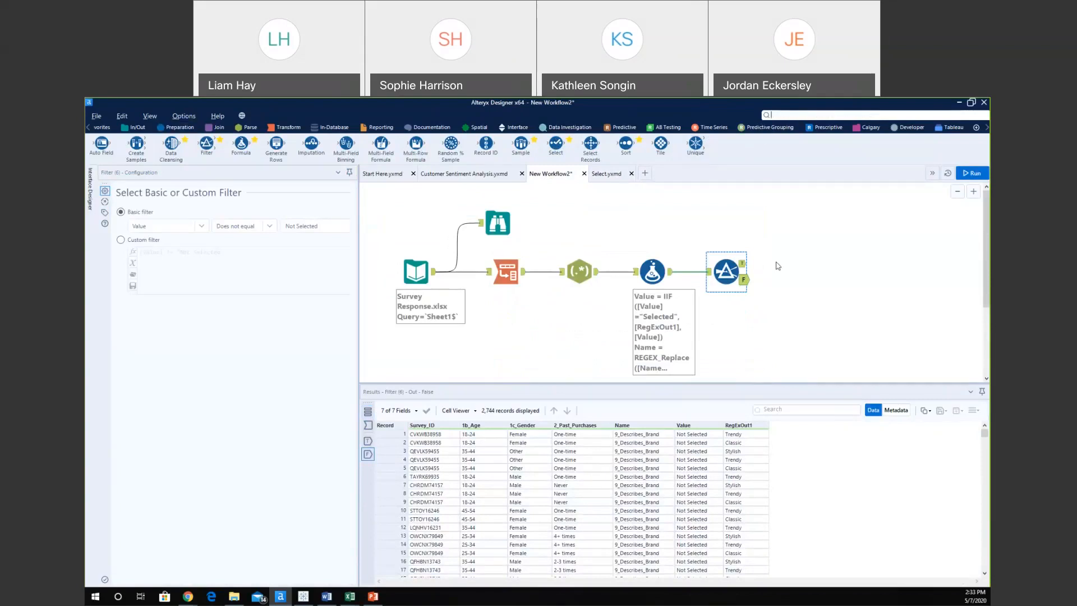
{"action": "left_click", "coordinate": [778, 265]}
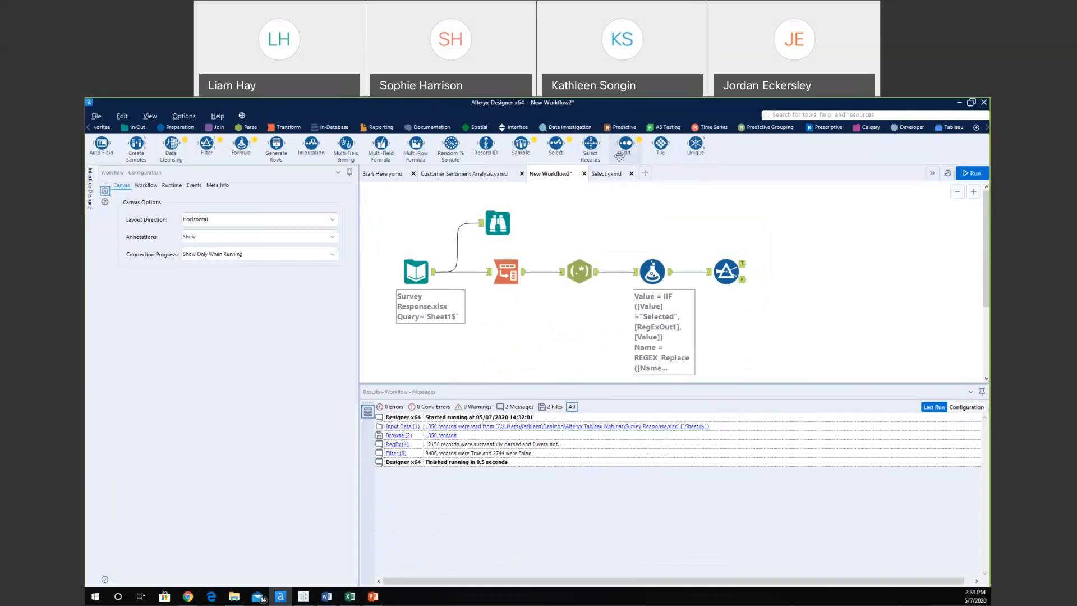
Connect a Select tool to the Filter's output, keeping unknown fields and dropping RegExOut1.
{"action": "left_click_drag", "start_coordinate": [554, 142], "coordinate": [800, 263]}
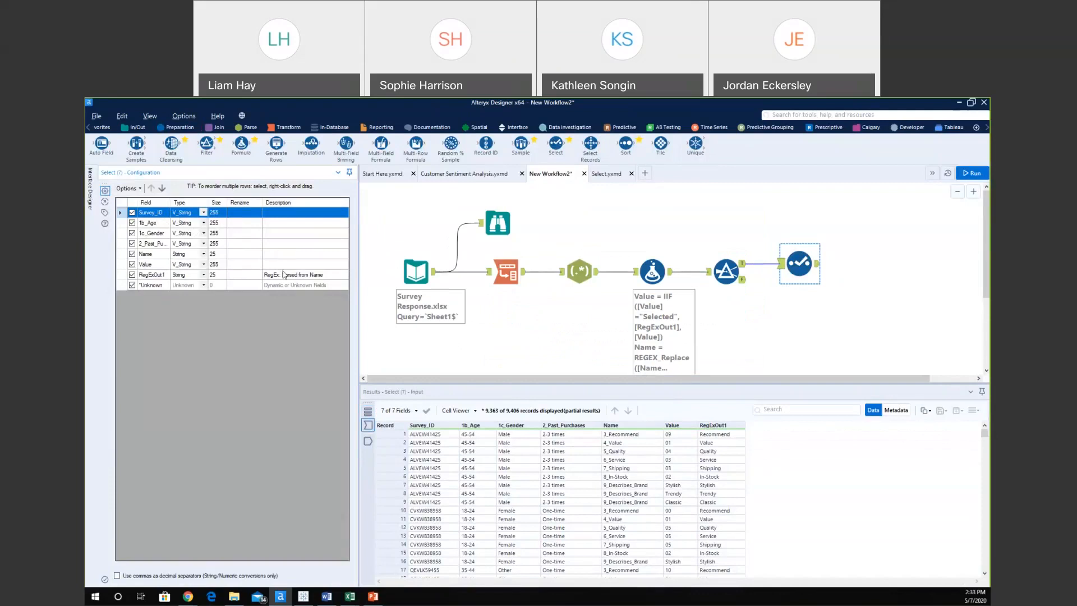
{"action": "left_click", "coordinate": [132, 284]}
{"action": "left_click", "coordinate": [131, 274]}
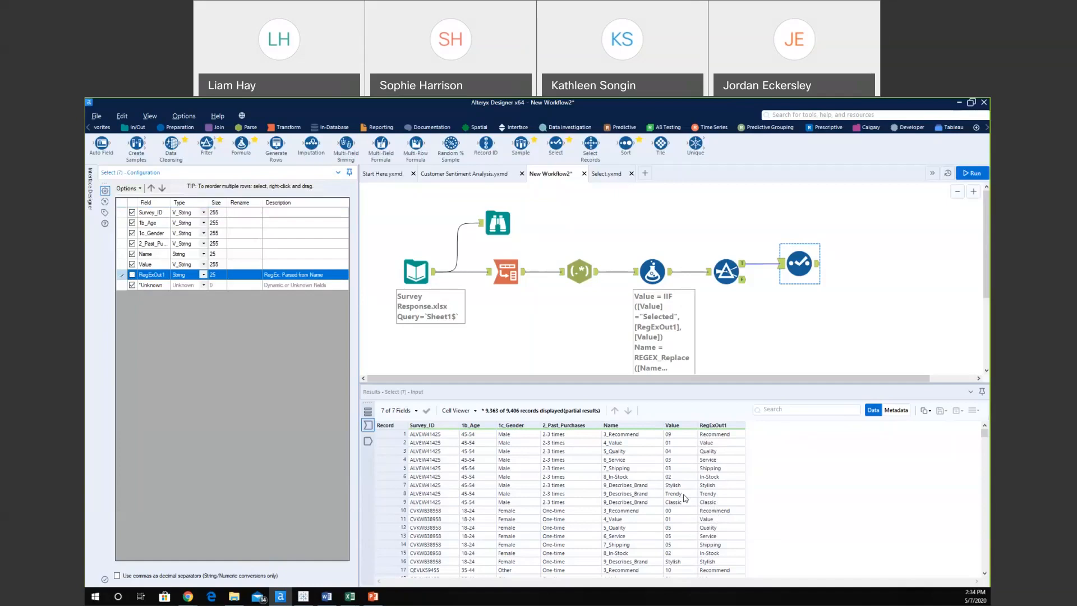
{"action": "left_click", "coordinate": [237, 225]}
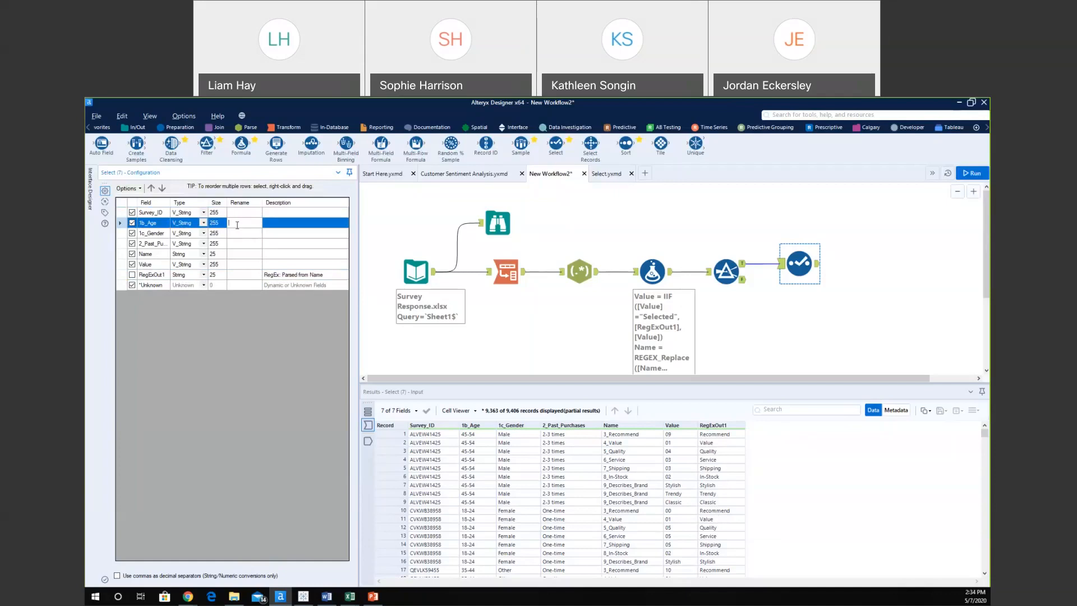
Rename the fields to Age, Gender, Past Purchases, Question and Response.
{"action": "type", "text": "Age"}
{"action": "left_click", "coordinate": [244, 233]}
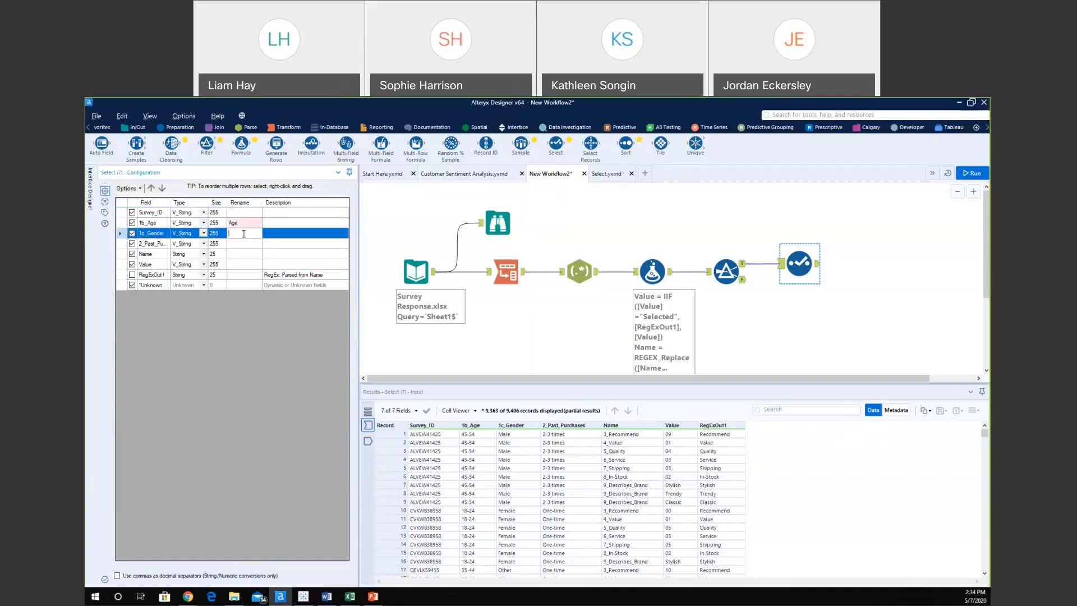
{"action": "type", "text": "Gender"}
{"action": "left_click", "coordinate": [235, 243]}
{"action": "type", "text": "Past Pu"}
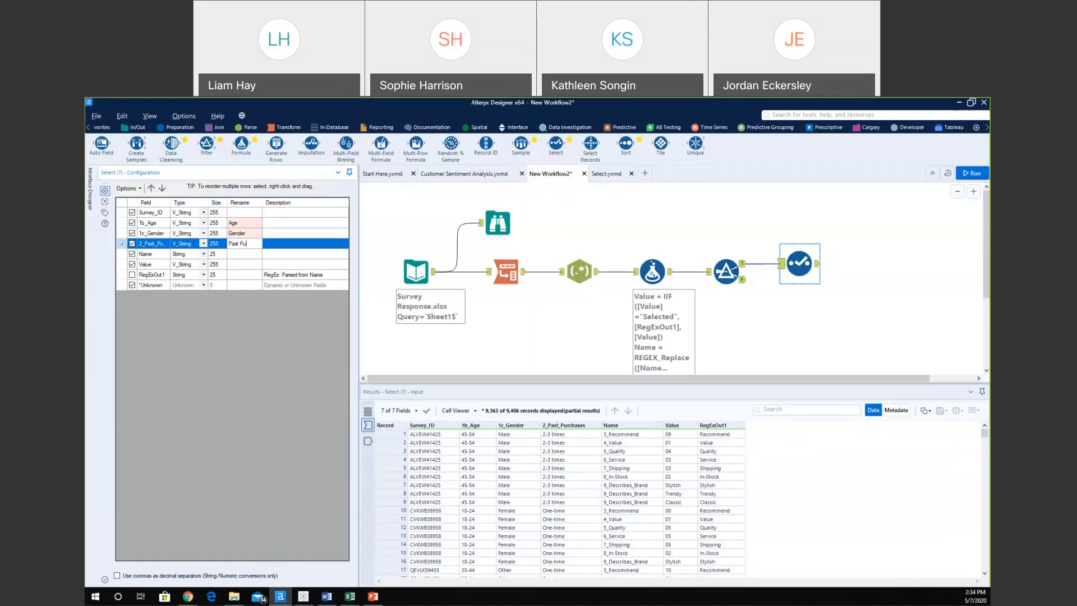
{"action": "type", "text": "rchases"}
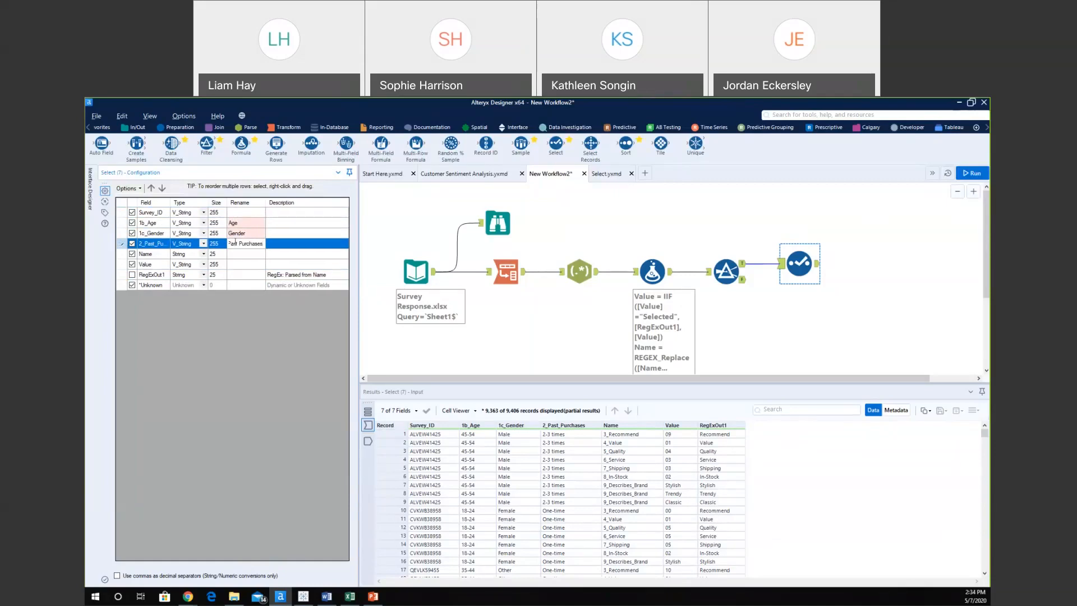
{"action": "left_click", "coordinate": [244, 254]}
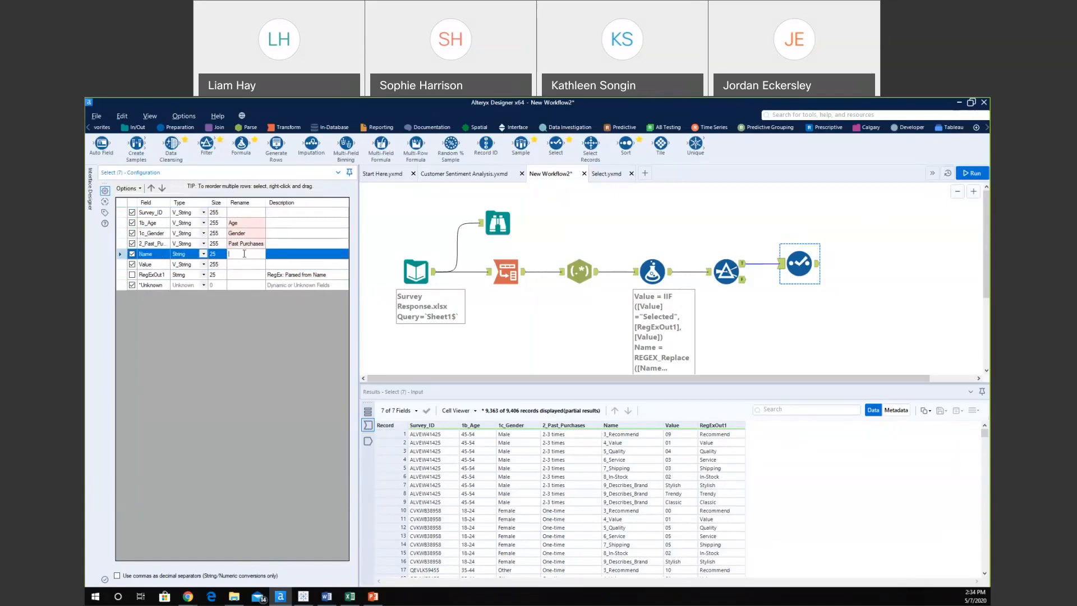
{"action": "type", "text": "Question"}
{"action": "left_click", "coordinate": [250, 264]}
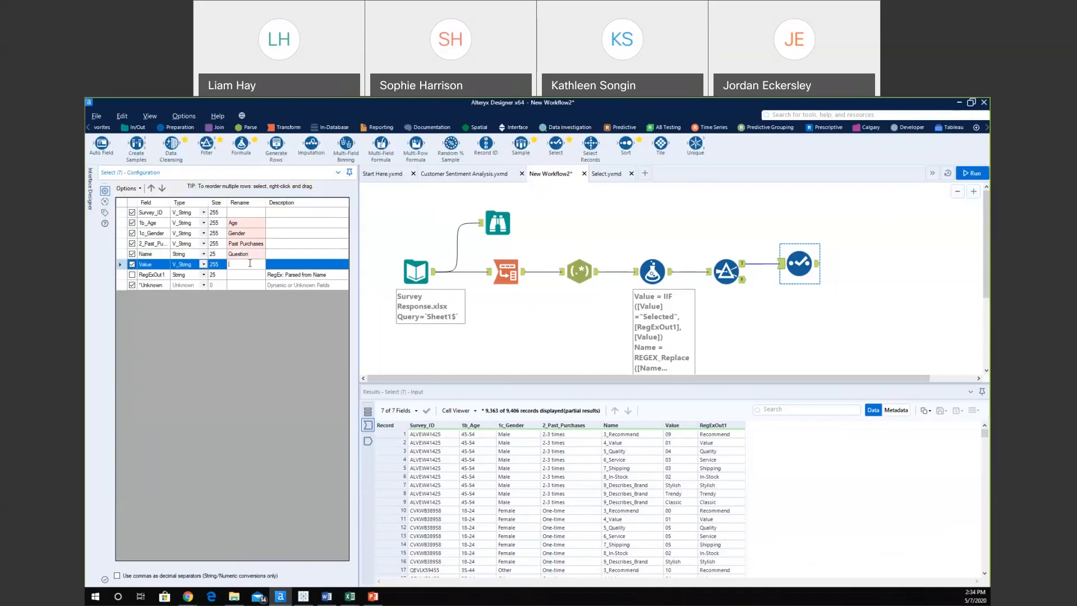
{"action": "type", "text": "Response"}
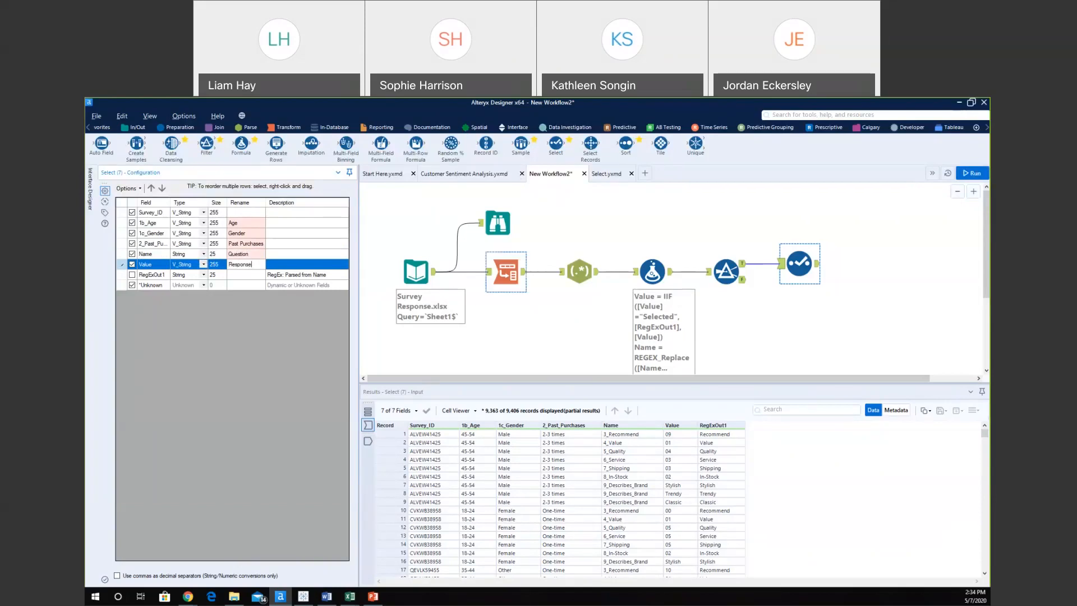
Set the Name field's type to V_WString with size 255.
{"action": "left_click", "coordinate": [203, 255]}
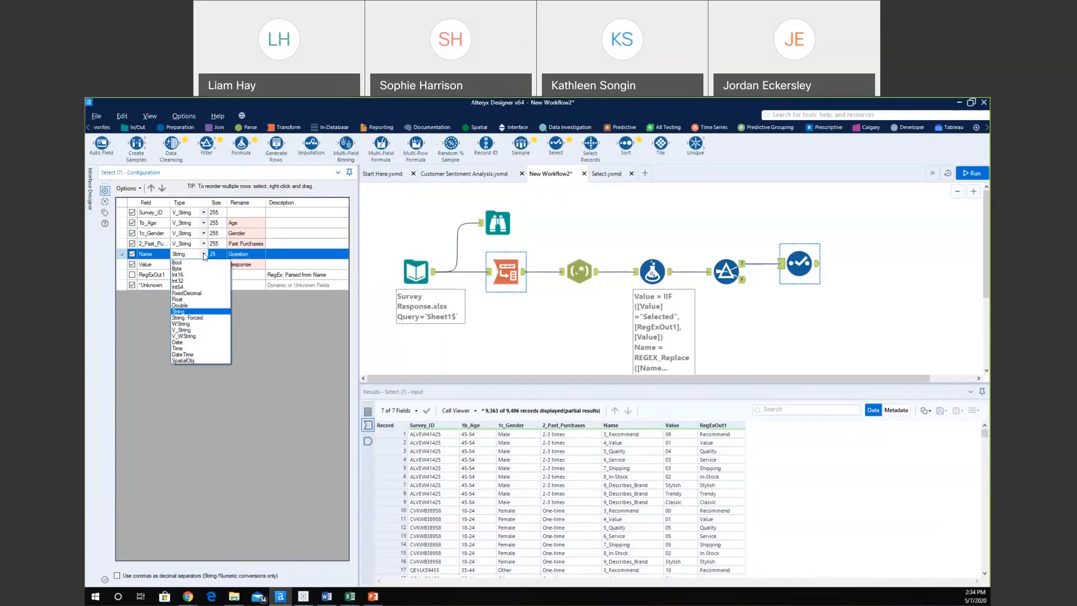
{"action": "left_click", "coordinate": [194, 335]}
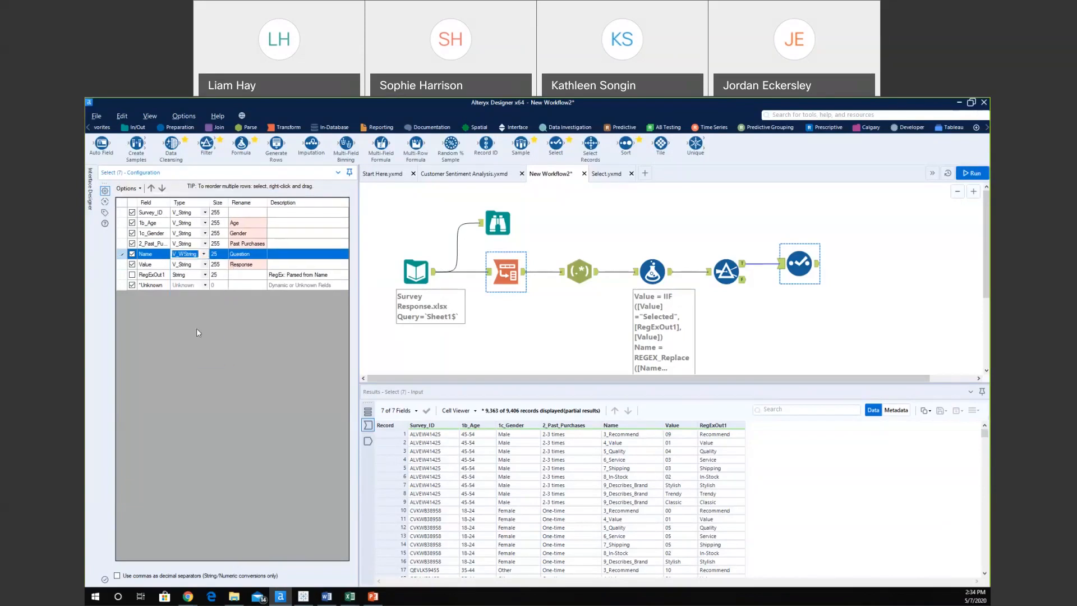
{"action": "left_click", "coordinate": [219, 254]}
{"action": "left_click", "coordinate": [219, 254]}
{"action": "type", "text": "5"}
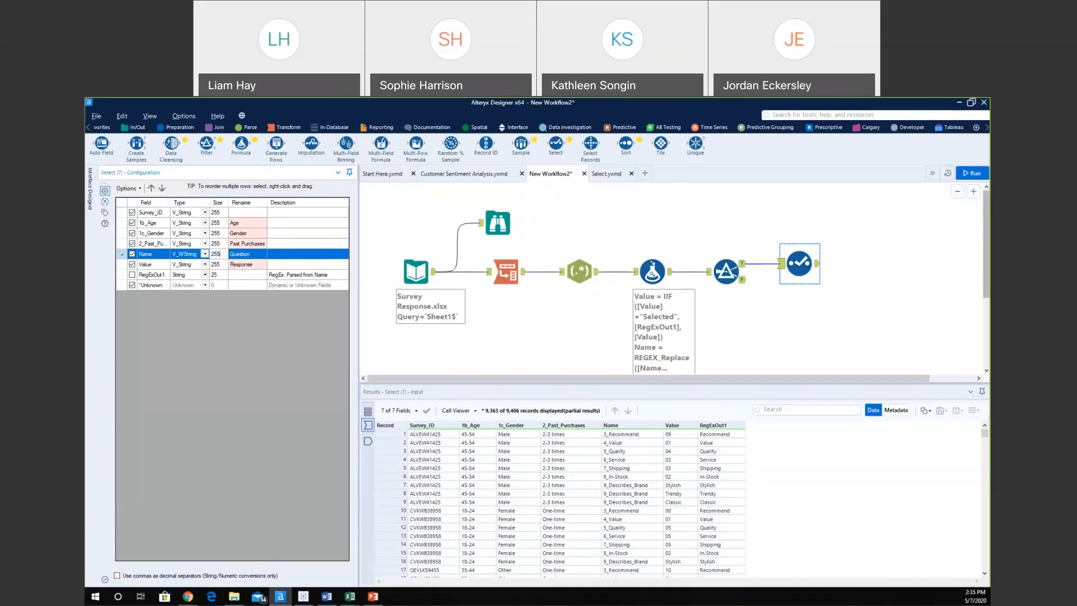
{"action": "left_click", "coordinate": [934, 185]}
Run the workflow with Ctrl+R, review the renamed output fields, then show the In/Out tools.
{"action": "key", "text": "ctrl+r"}
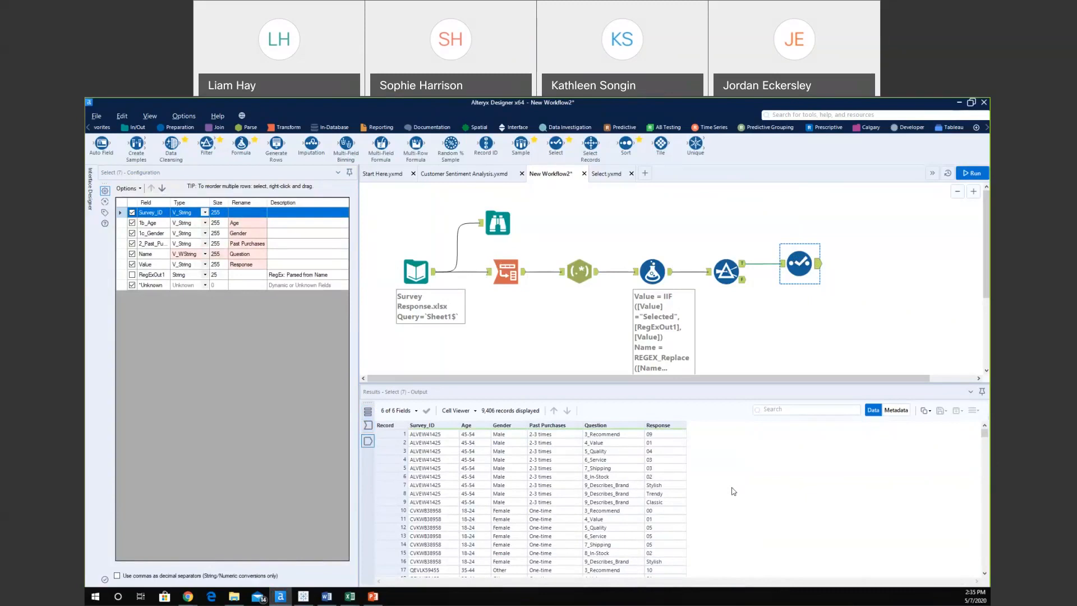
{"action": "scroll", "coordinate": [608, 476], "scroll_direction": "down", "scroll_amount": 2}
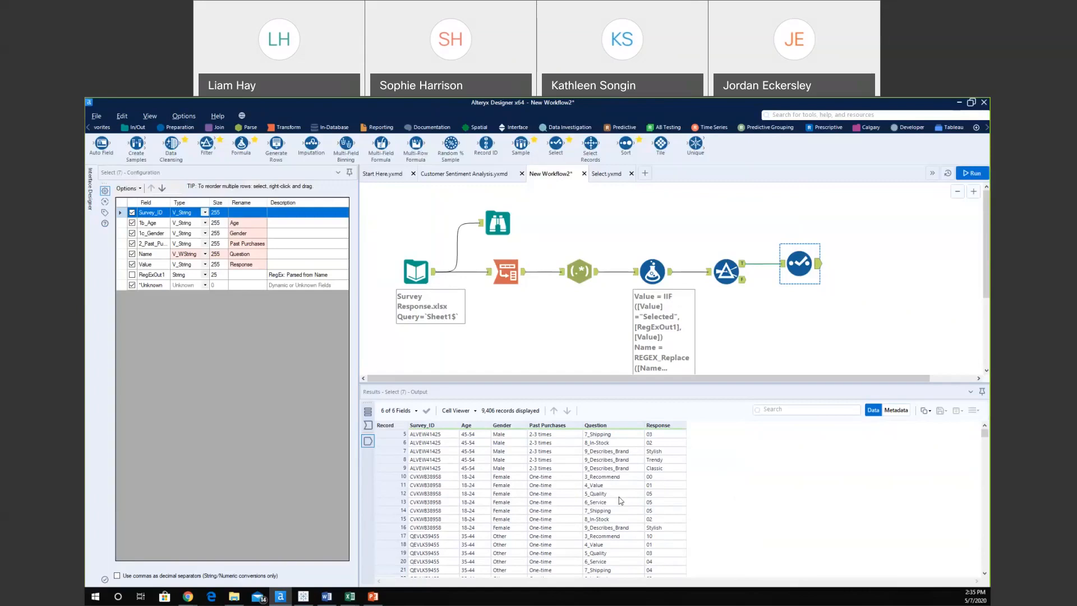
{"action": "scroll", "coordinate": [620, 501], "scroll_direction": "up", "scroll_amount": 2}
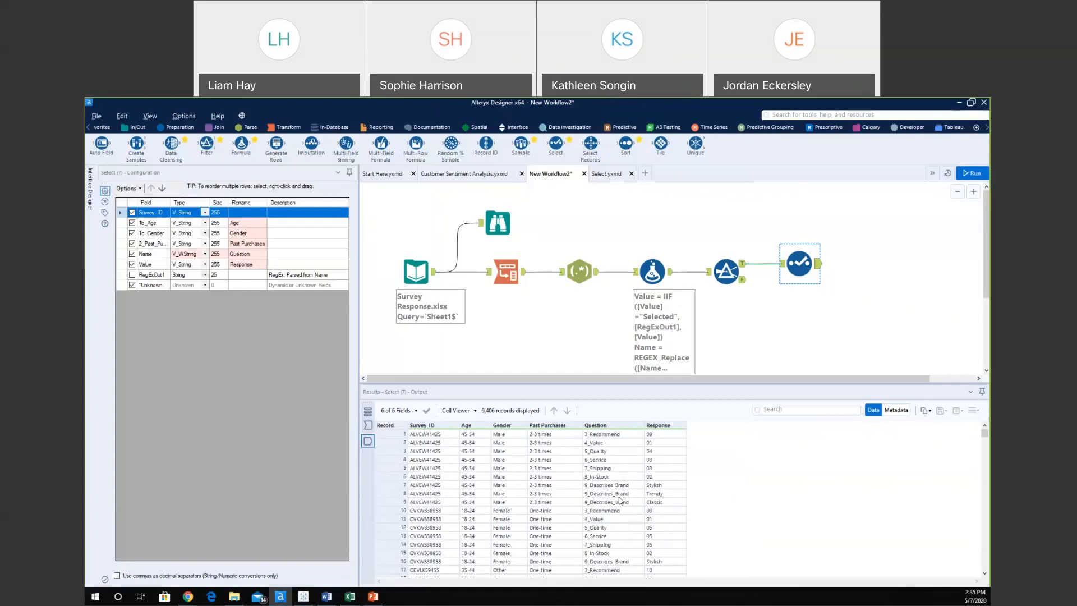
{"action": "scroll", "coordinate": [620, 501], "scroll_direction": "down", "scroll_amount": 6}
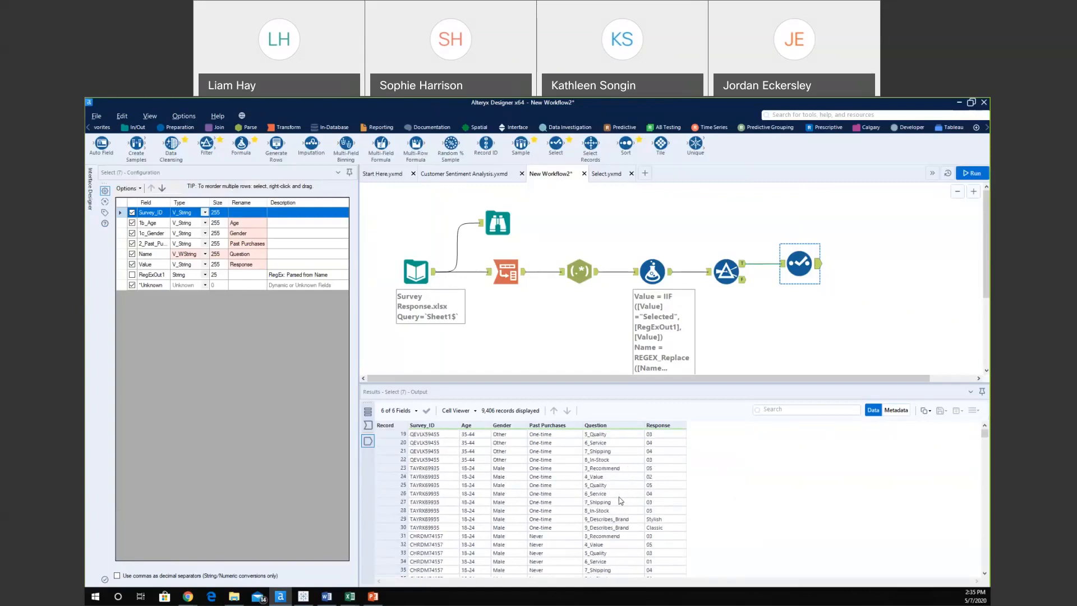
{"action": "scroll", "coordinate": [621, 501], "scroll_direction": "up", "scroll_amount": 6}
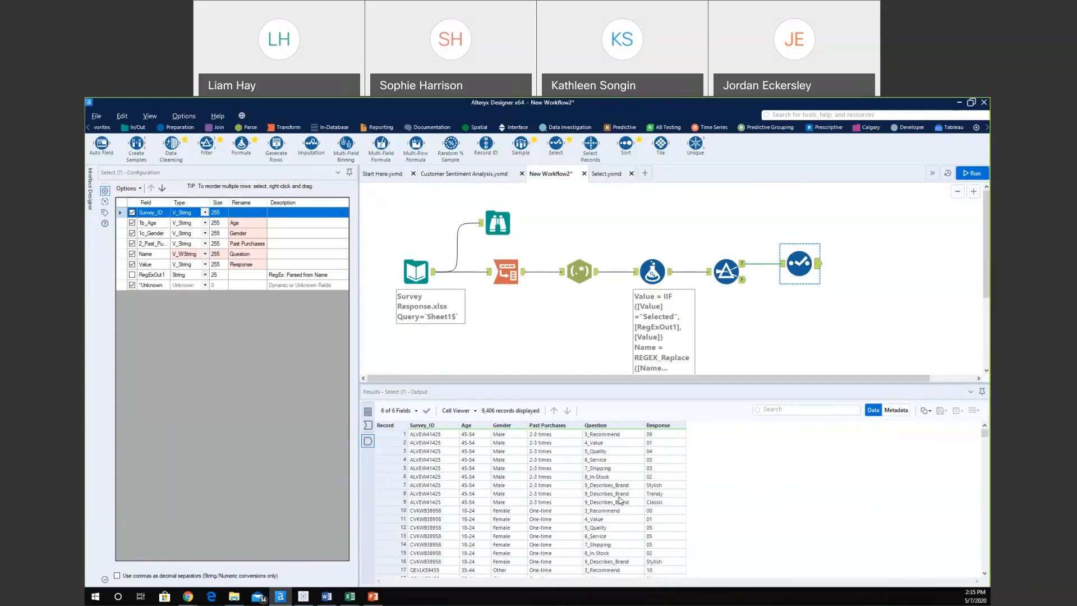
{"action": "left_click", "coordinate": [135, 127]}
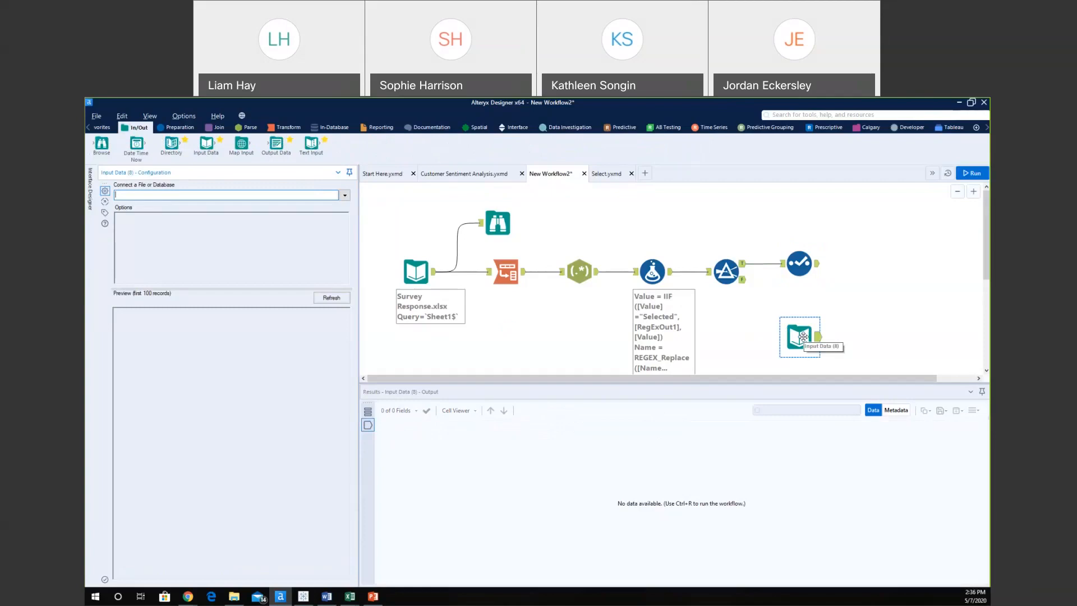
Point the new Input Data tool at Sheet1 of Question Template.xlsx and attach a Browse tool.
{"action": "left_click", "coordinate": [345, 196]}
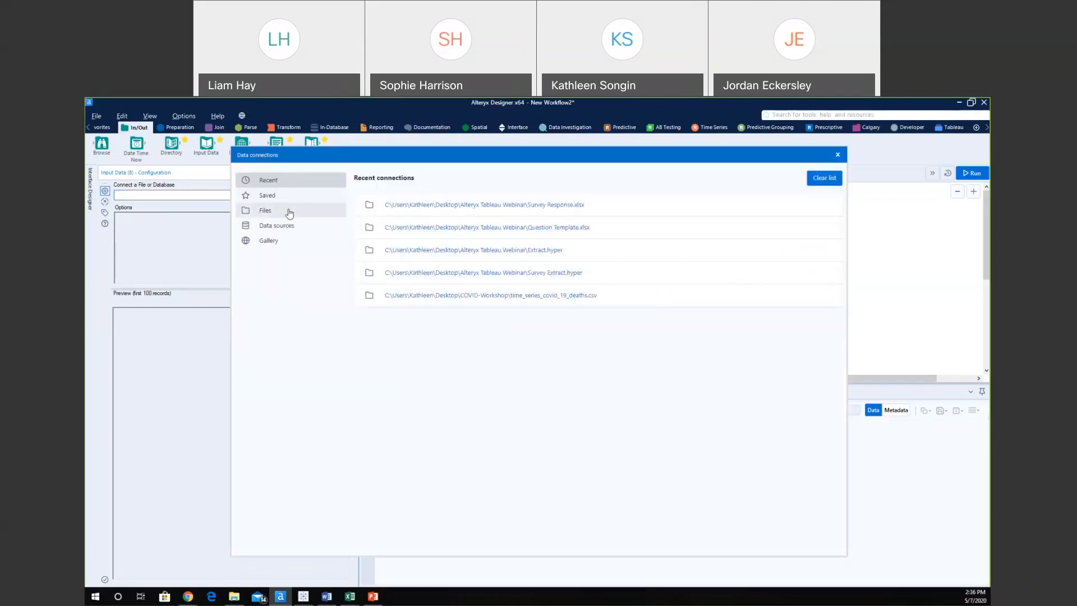
{"action": "left_click", "coordinate": [290, 211]}
{"action": "left_click", "coordinate": [643, 217]}
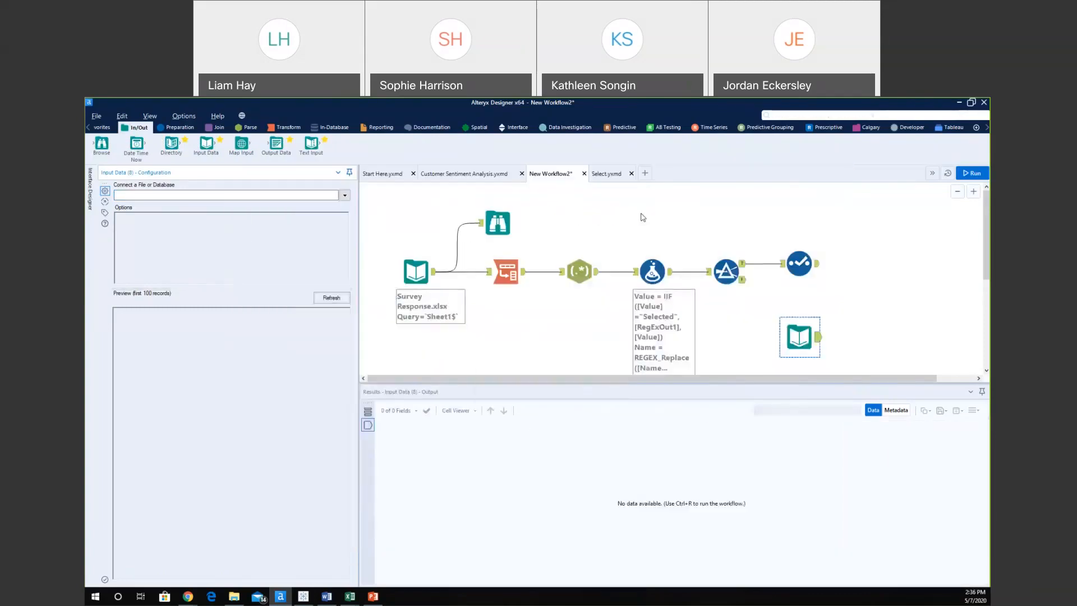
{"action": "left_click", "coordinate": [774, 327]}
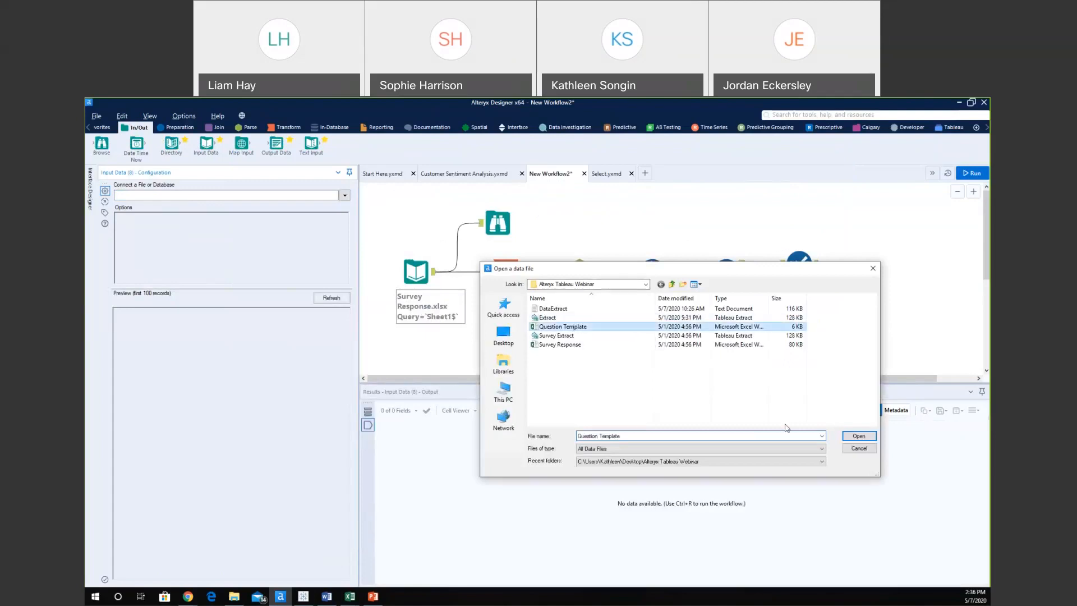
{"action": "left_click", "coordinate": [858, 436]}
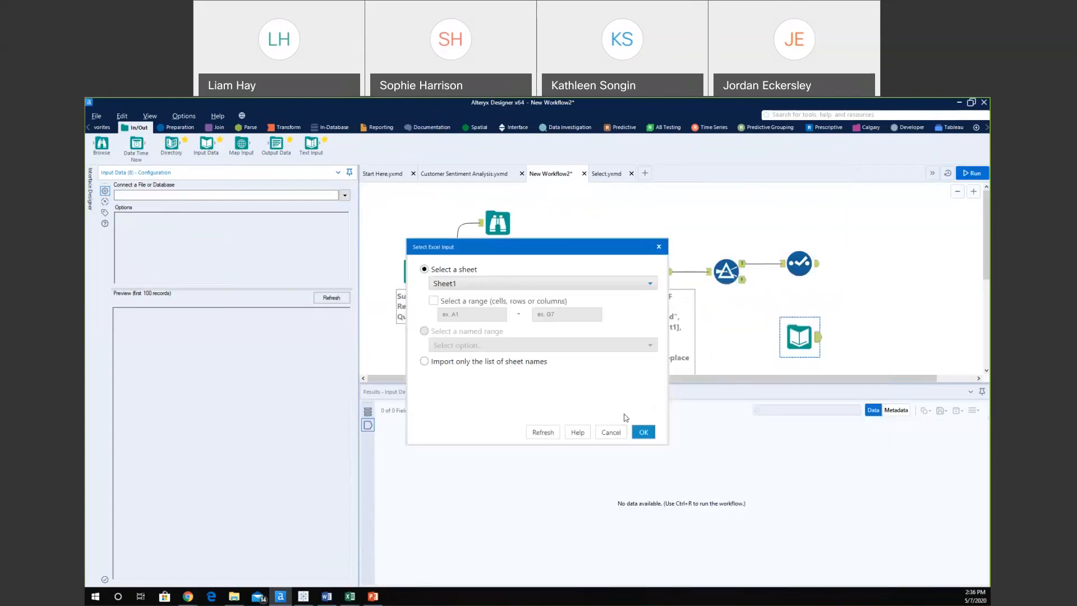
{"action": "left_click", "coordinate": [643, 432]}
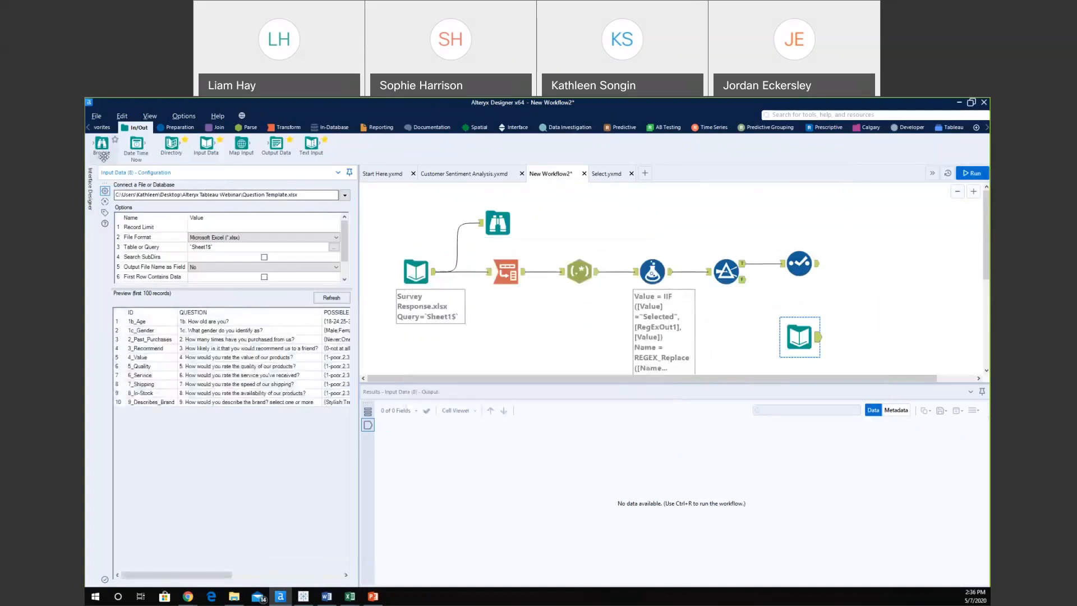
{"action": "left_click_drag", "start_coordinate": [830, 337], "coordinate": [880, 362]}
Run the workflow and step through the Question Template records' QUESTION values in the Browse profile.
{"action": "left_click", "coordinate": [970, 173]}
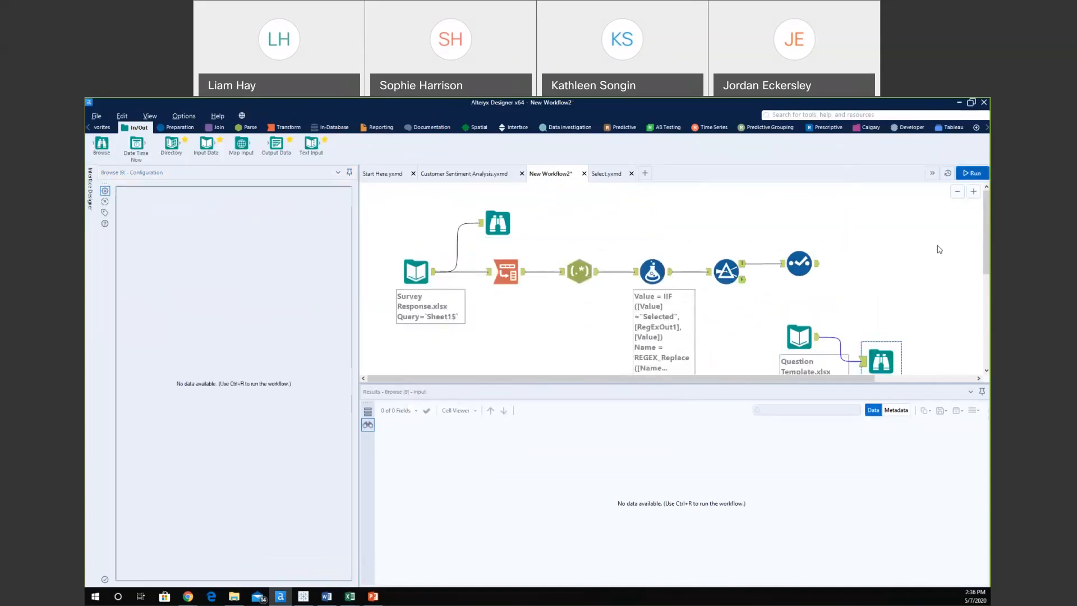
{"action": "left_click", "coordinate": [879, 360]}
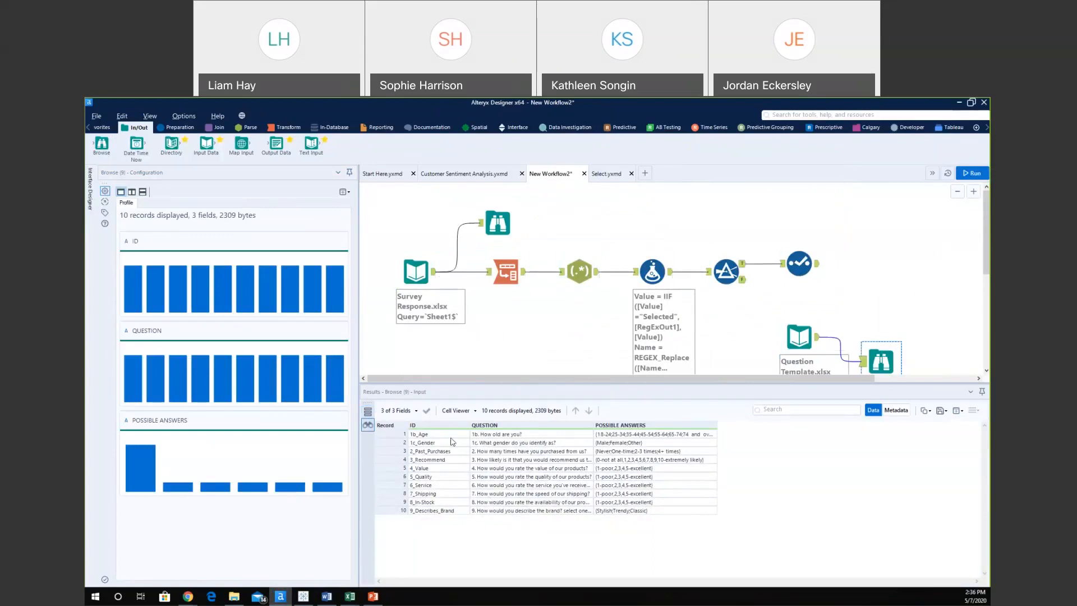
{"action": "left_click", "coordinate": [516, 512]}
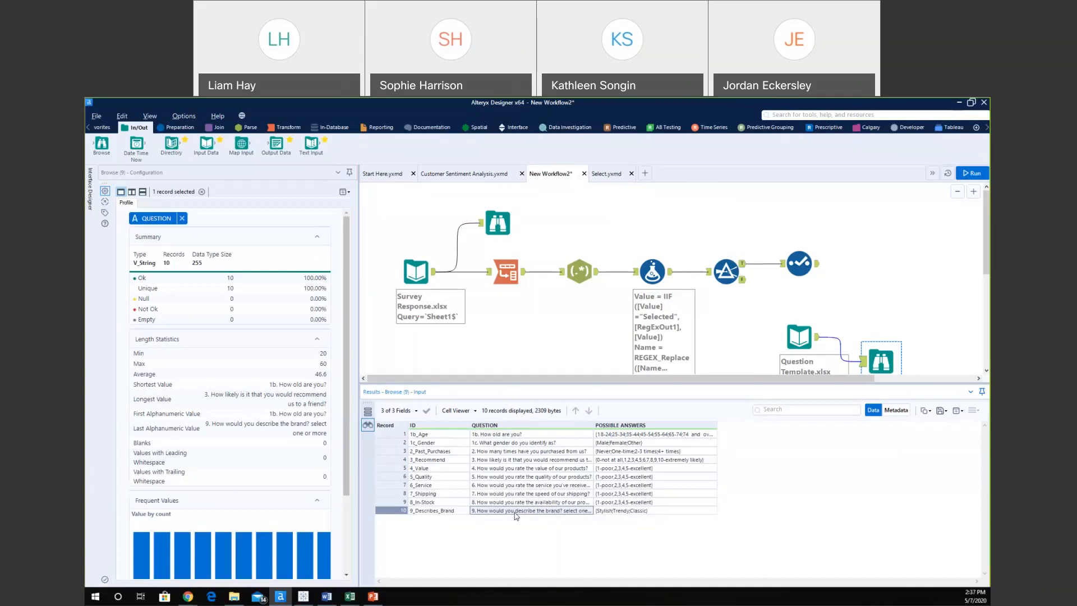
{"action": "key", "text": "shift+Up"}
{"action": "key", "text": "Up"}
{"action": "key", "text": "Up"}
{"action": "key", "text": "Up"}
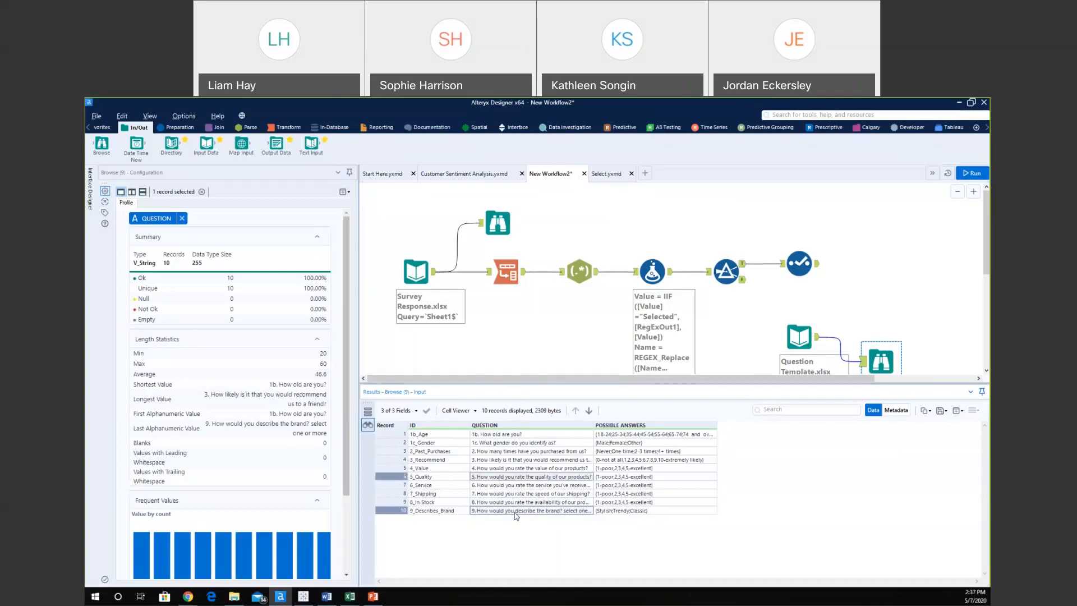
{"action": "key", "text": "Up"}
{"action": "key", "text": "Up"}
{"action": "key", "text": "Up"}
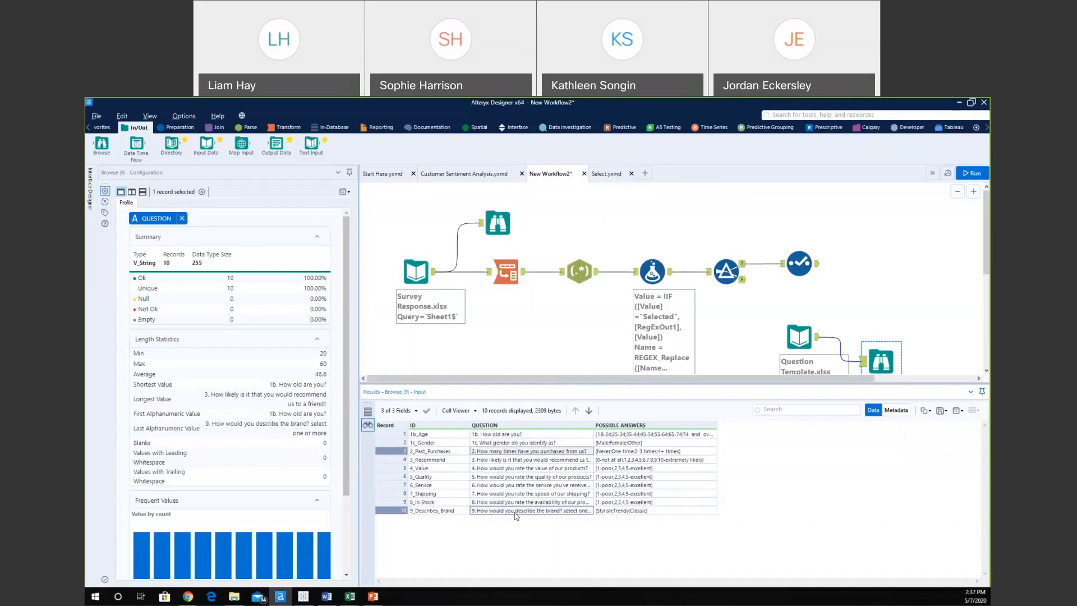
{"action": "key", "text": "Down"}
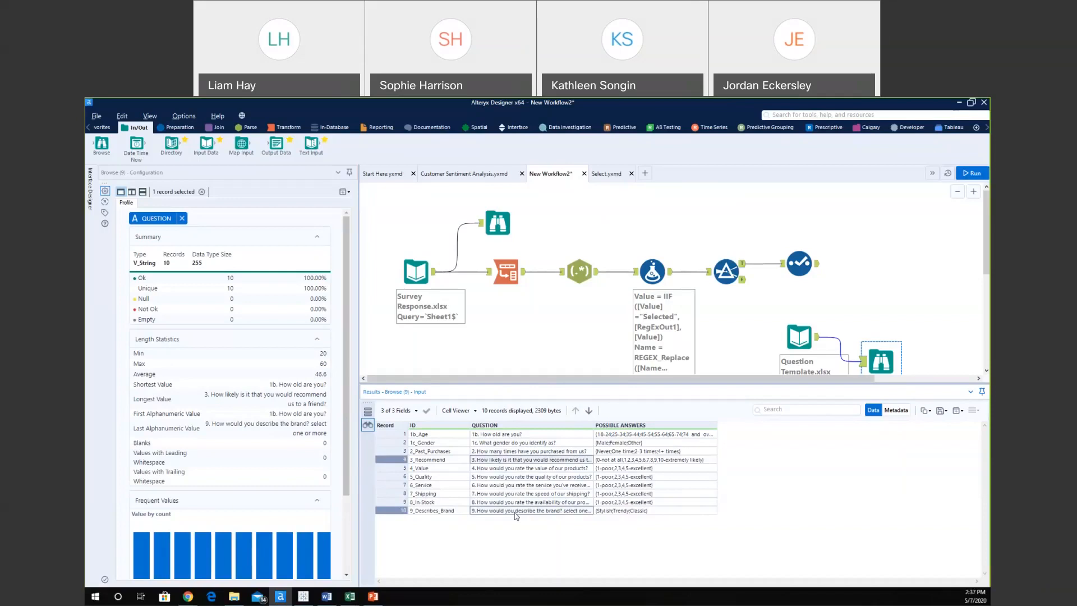
{"action": "key", "text": "Down"}
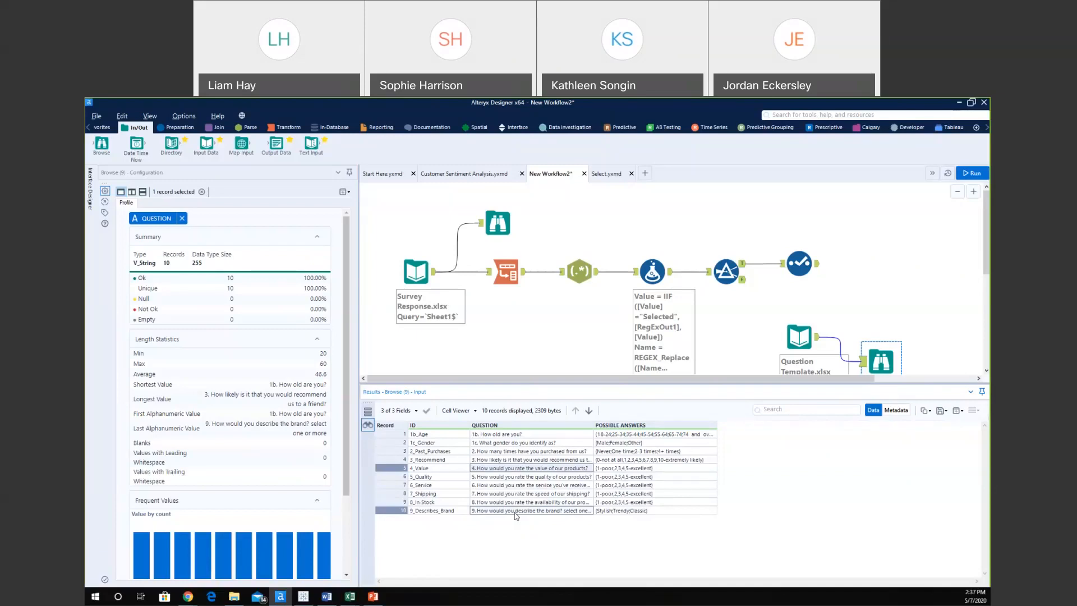
Inspect the Select step's renamed fields (Age, Gender, Past Purchases, Question, Response) and its 9,406 output records.
{"action": "left_click", "coordinate": [805, 263]}
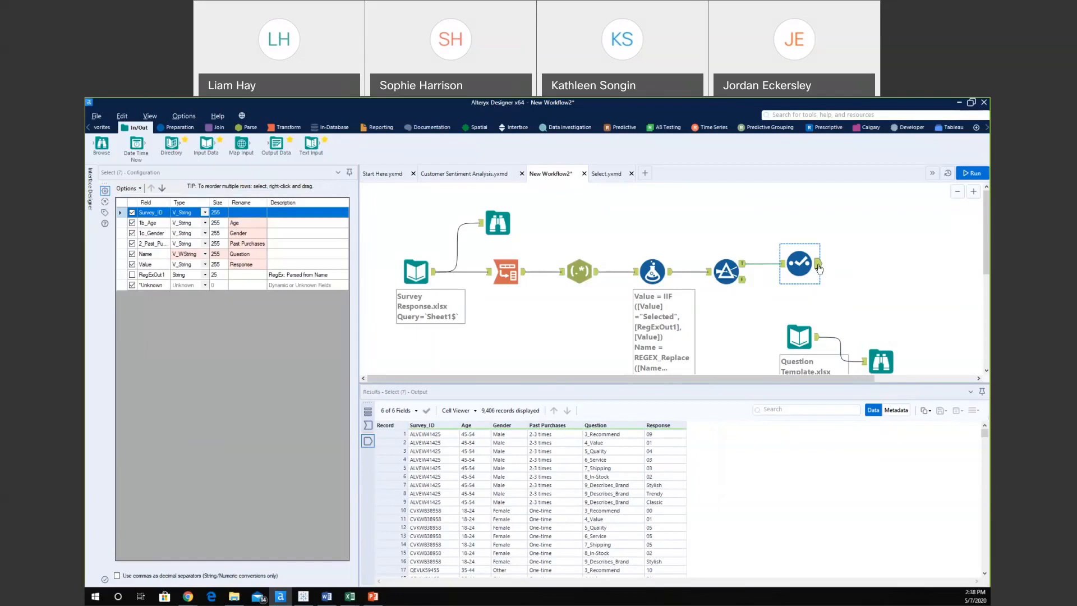
{"action": "left_click", "coordinate": [223, 131]}
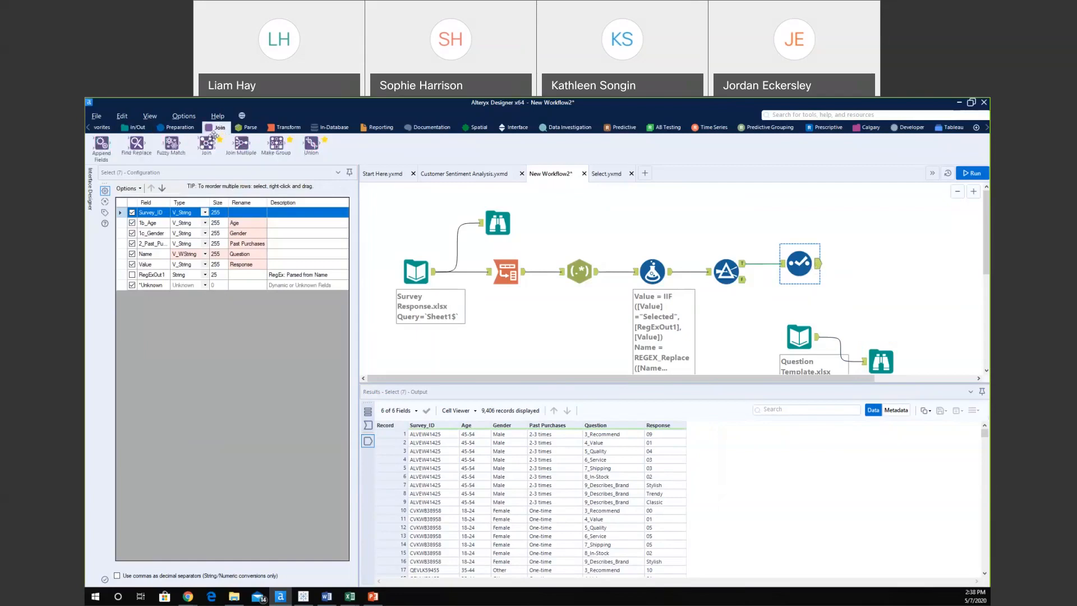
Add a Find Replace step after Select, with Question Template as its find input, searching the Question field.
{"action": "left_click_drag", "start_coordinate": [137, 148], "coordinate": [897, 273]}
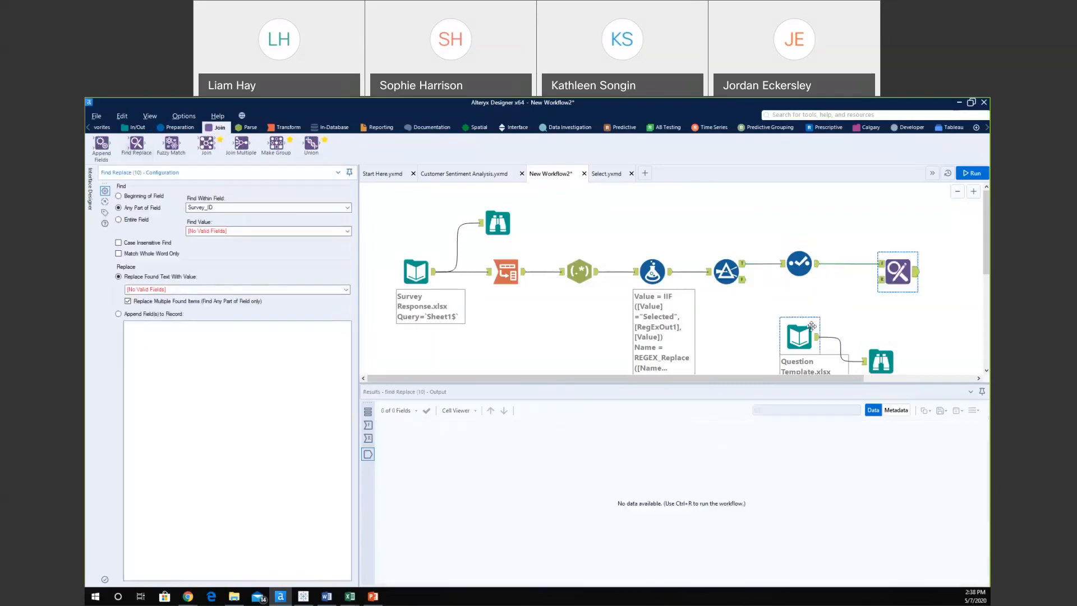
{"action": "left_click_drag", "start_coordinate": [818, 337], "coordinate": [879, 280]}
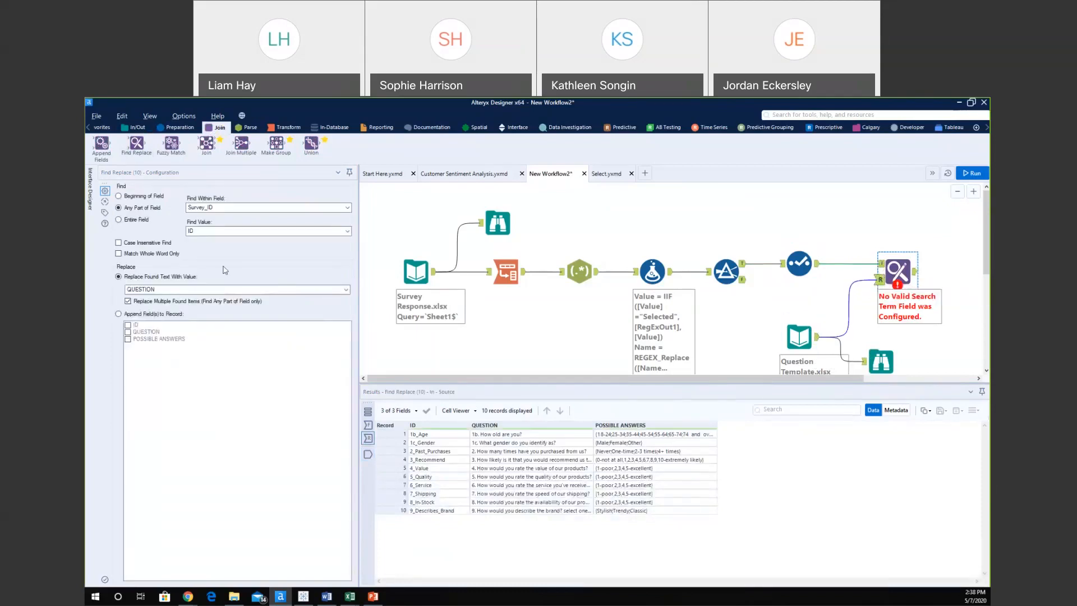
{"action": "left_click", "coordinate": [231, 208]}
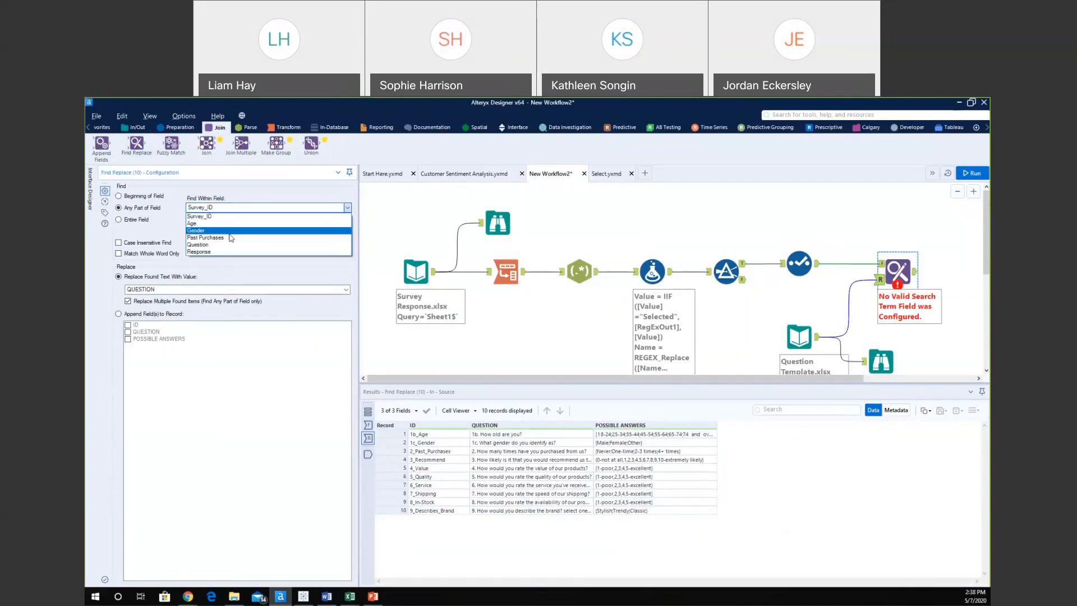
{"action": "left_click", "coordinate": [205, 245]}
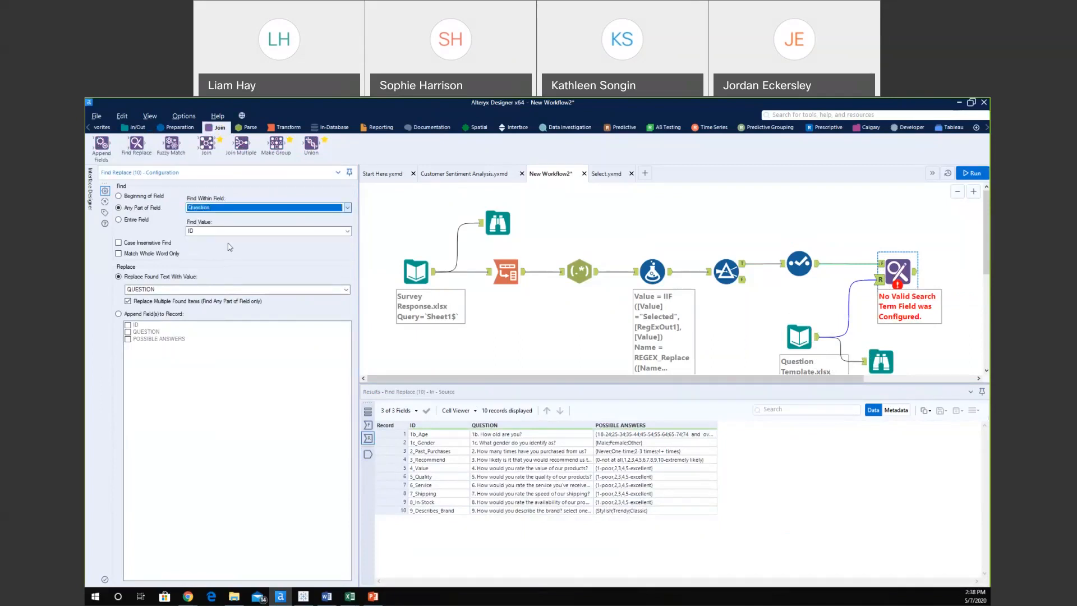
Check the Find Replace connection, the Select output and the Find Replace settings.
{"action": "left_click", "coordinate": [880, 265]}
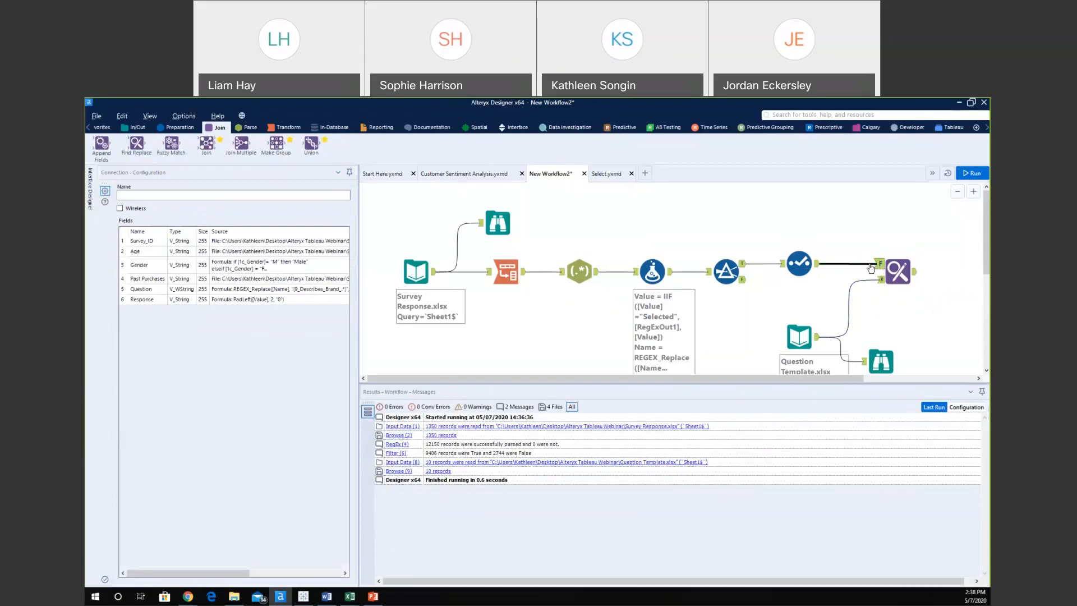
{"action": "left_click", "coordinate": [812, 266]}
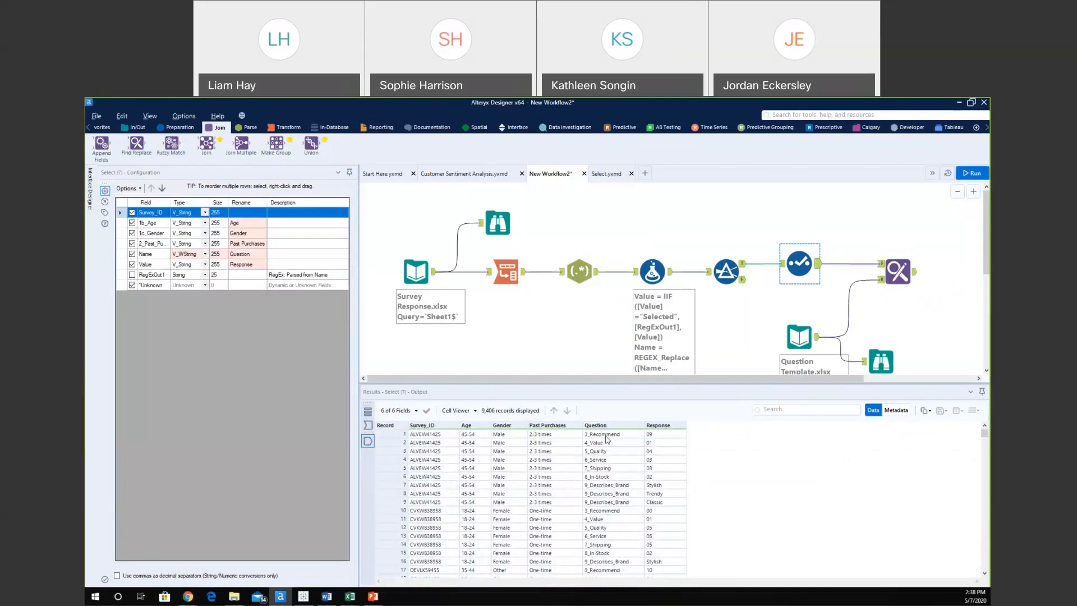
{"action": "left_click", "coordinate": [898, 273]}
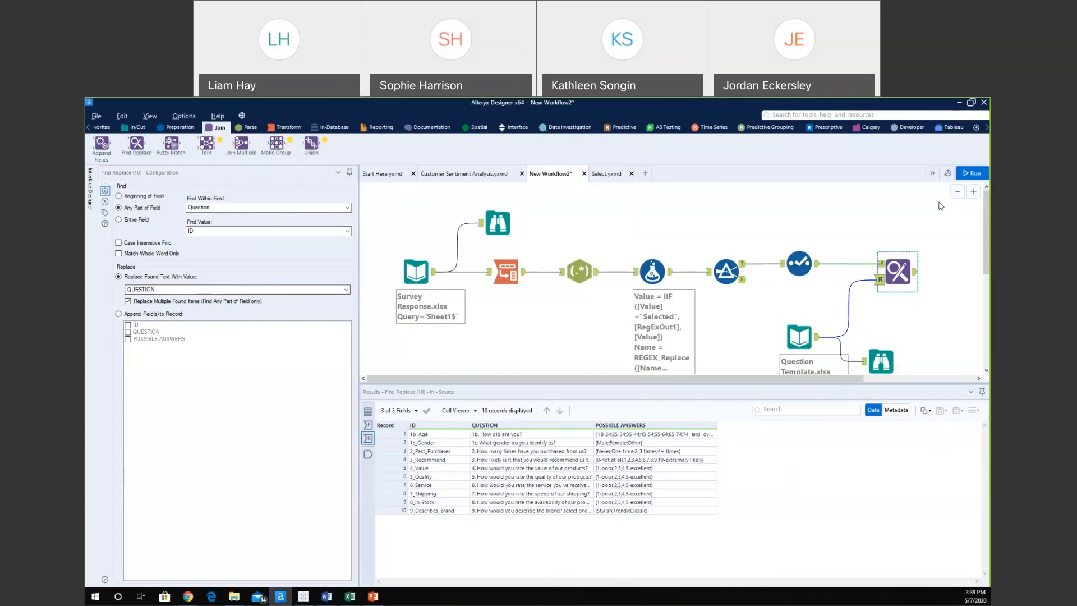
Run the workflow and widen the Question column to show full question text for all 9,406 records.
{"action": "left_click", "coordinate": [972, 174]}
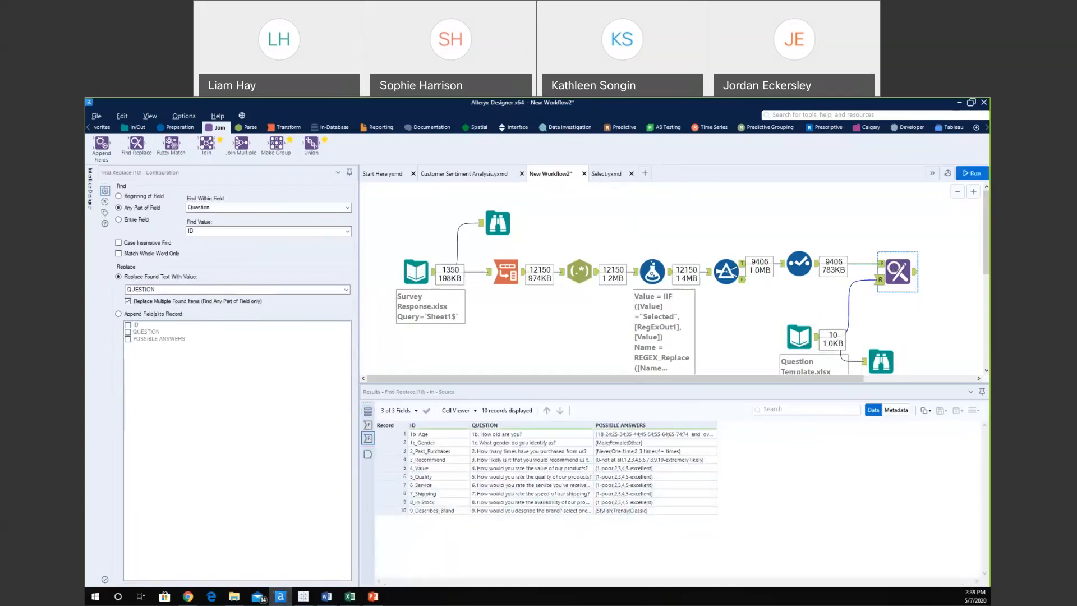
{"action": "left_click", "coordinate": [916, 275]}
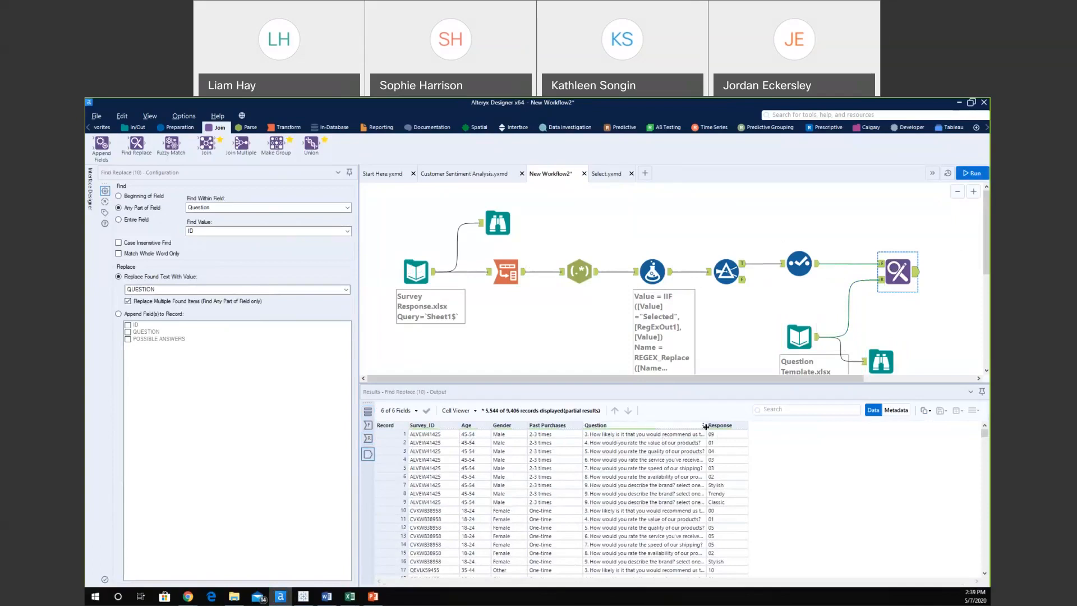
{"action": "double_click", "coordinate": [705, 427]}
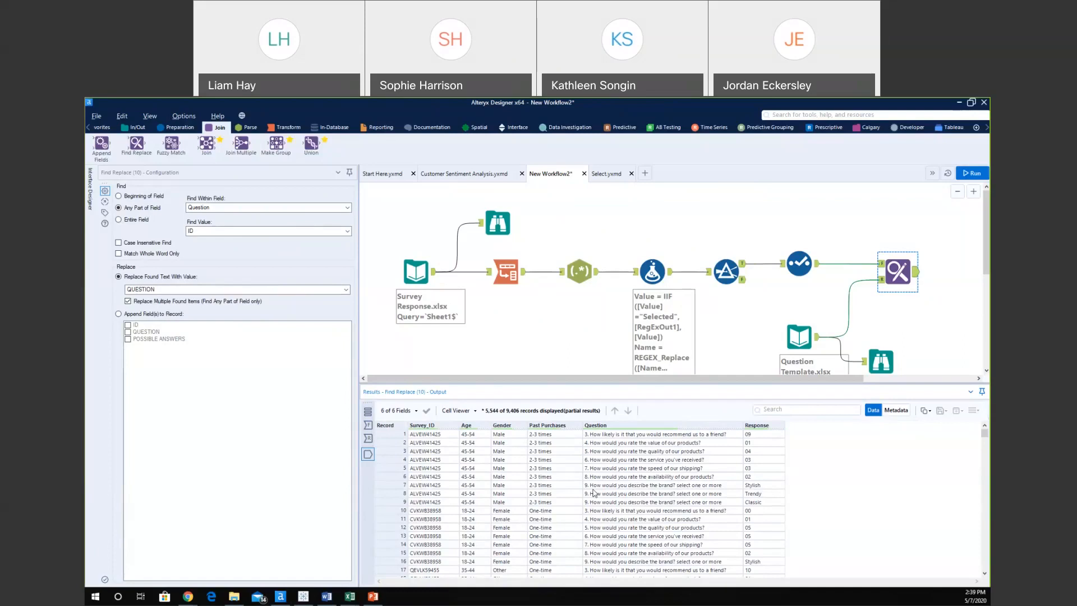
{"action": "scroll", "coordinate": [685, 202], "scroll_direction": "down", "scroll_amount": 1}
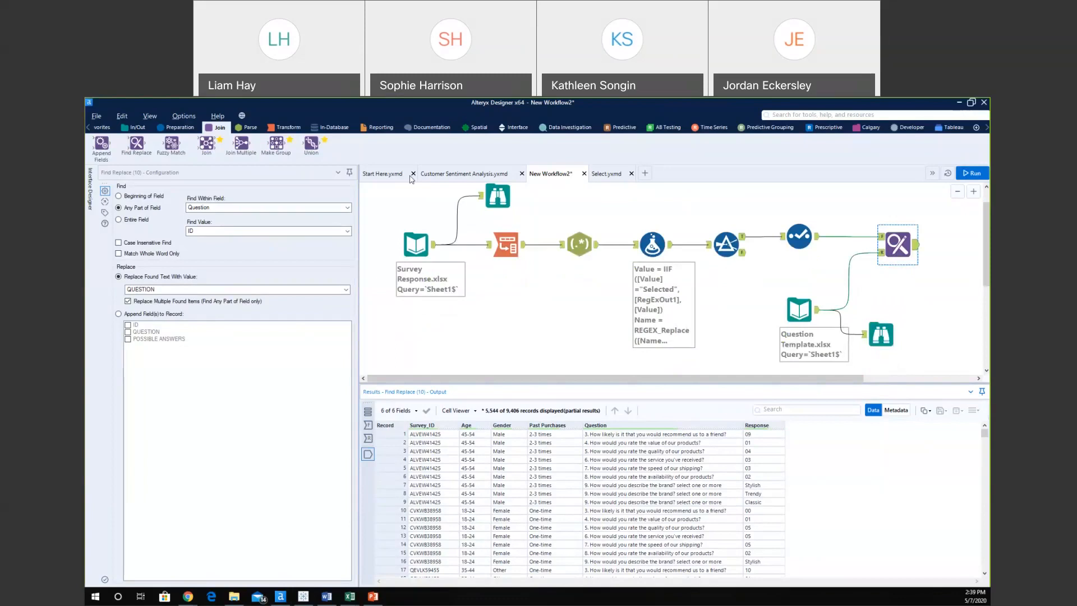
Add an Output Data step after Find Replace and list its supported output file types.
{"action": "left_click", "coordinate": [137, 128]}
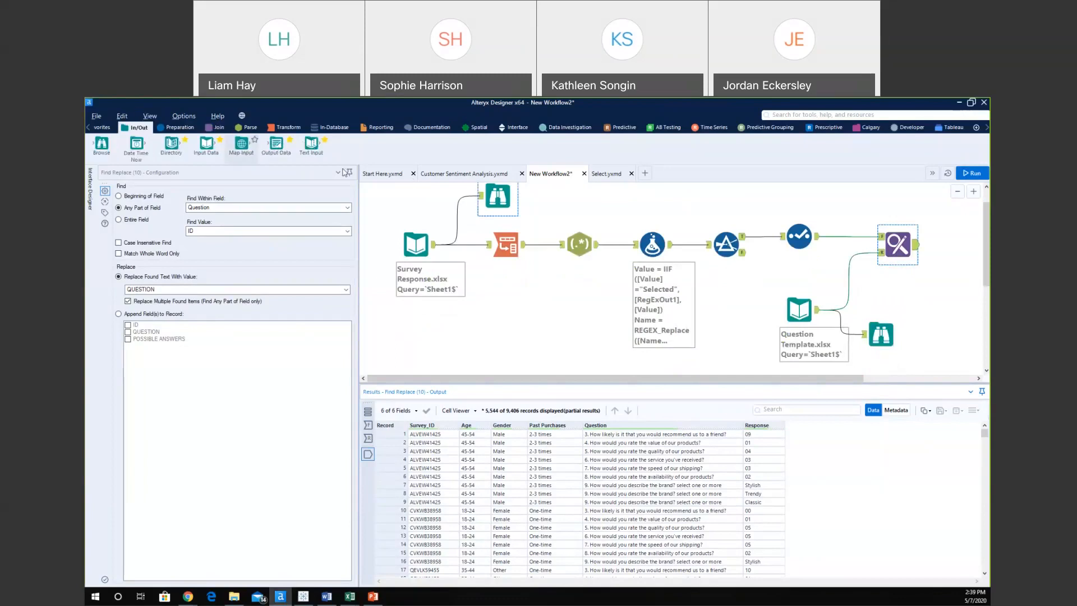
{"action": "left_click_drag", "start_coordinate": [276, 143], "coordinate": [953, 238]}
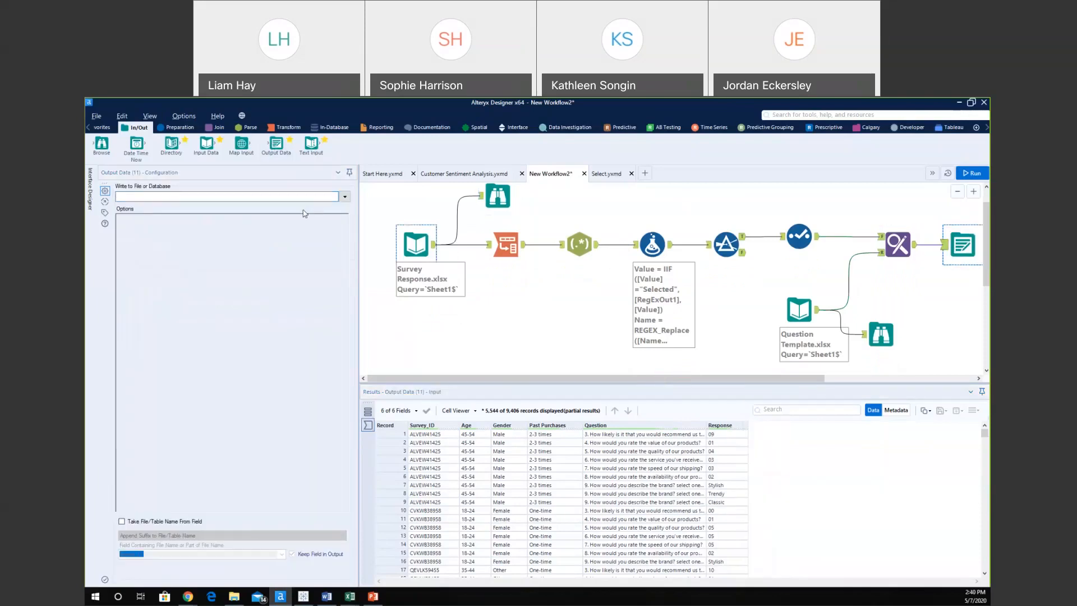
{"action": "left_click", "coordinate": [345, 196]}
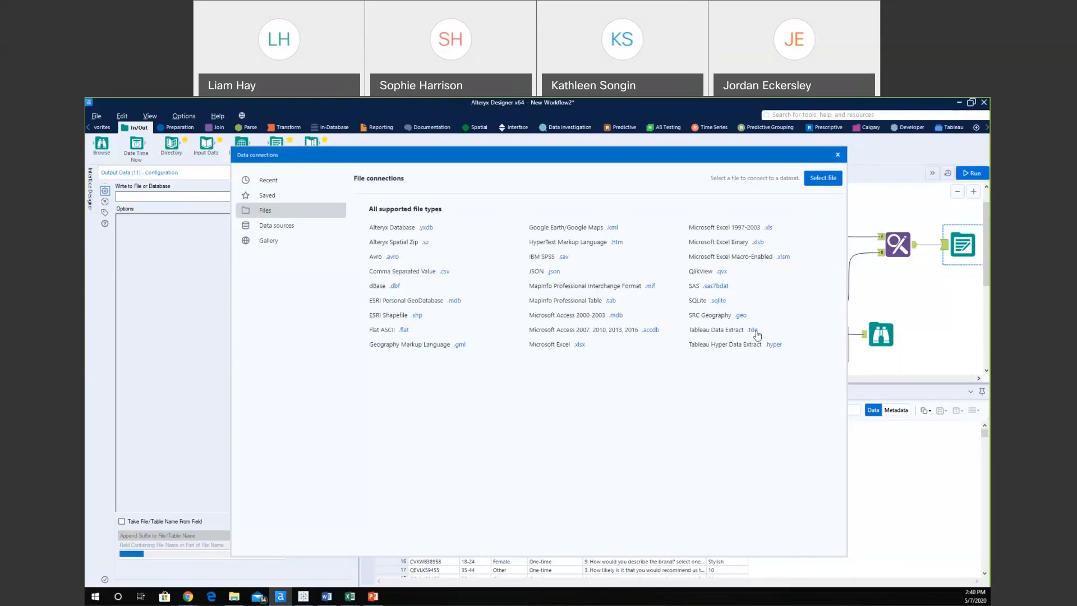
Close the file type list and insert Publish to Tableau Server, found by searching 'ser', before Output Data.
{"action": "left_click", "coordinate": [837, 156]}
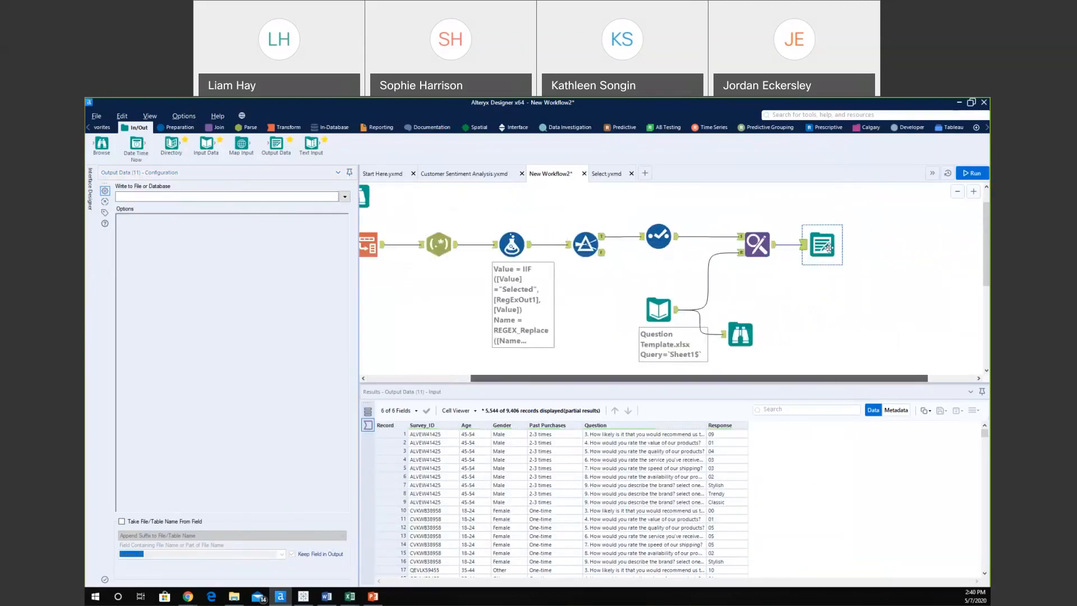
{"action": "left_click_drag", "start_coordinate": [856, 247], "coordinate": [873, 247]}
{"action": "left_click", "coordinate": [807, 115]}
{"action": "type", "text": "se"}
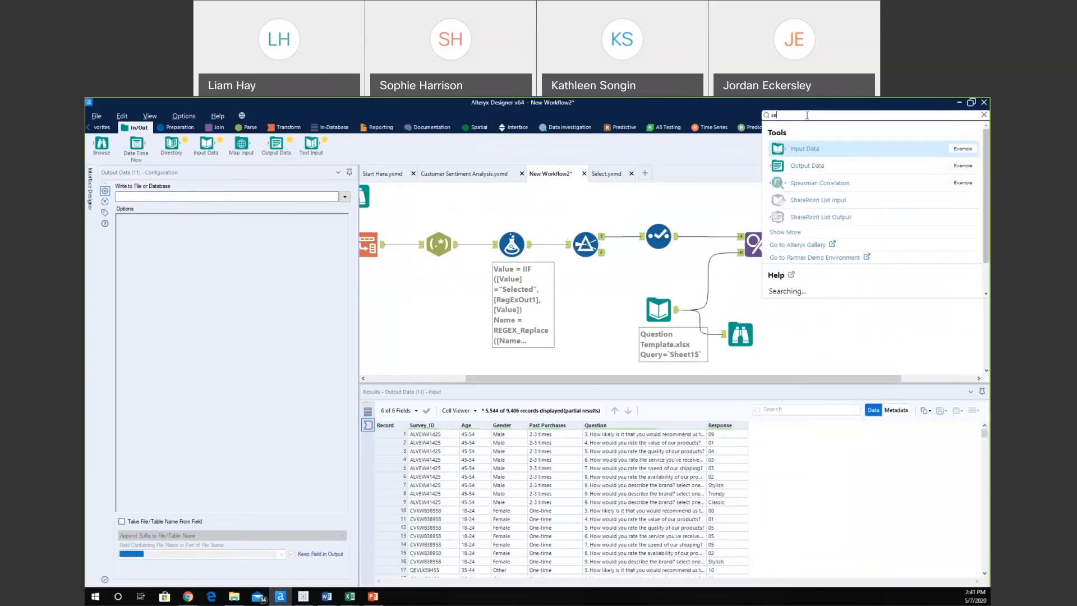
{"action": "type", "text": "r"}
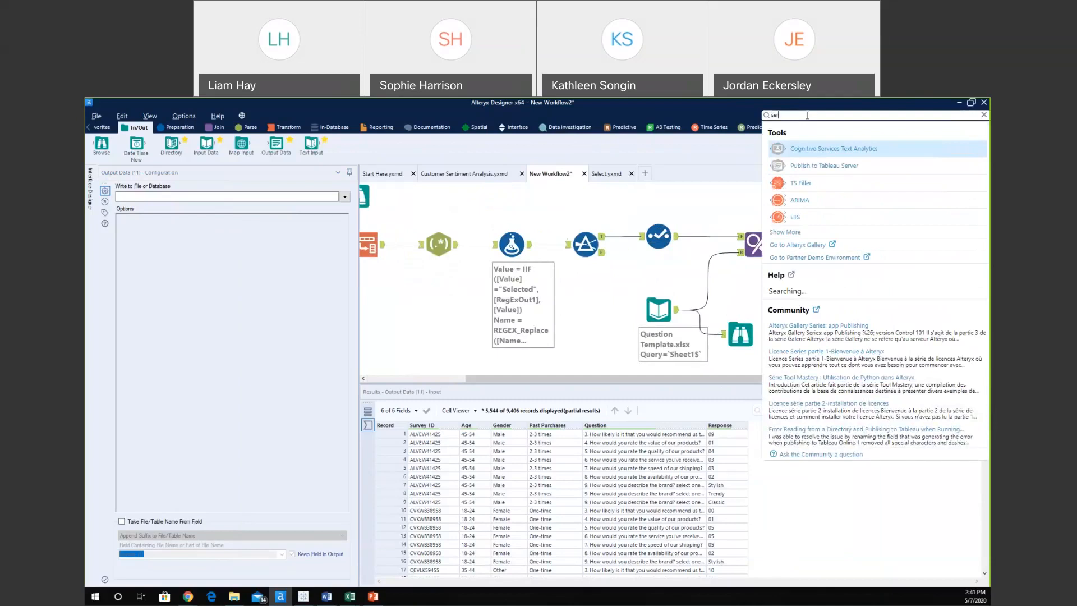
{"action": "left_click", "coordinate": [801, 148]}
{"action": "left_click_drag", "start_coordinate": [780, 236], "coordinate": [813, 252]}
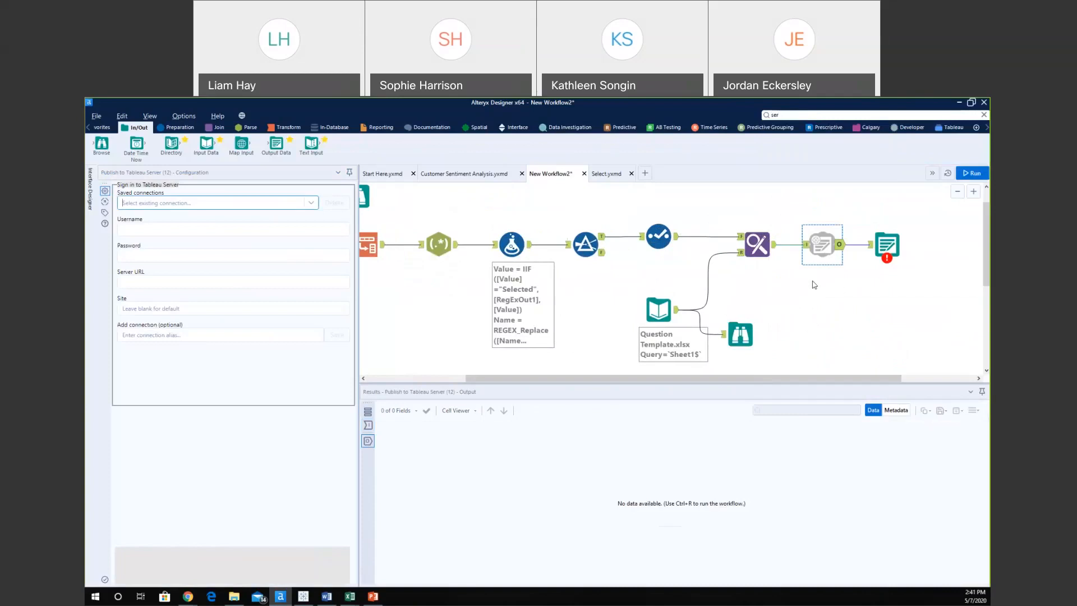
{"action": "left_click", "coordinate": [180, 231]}
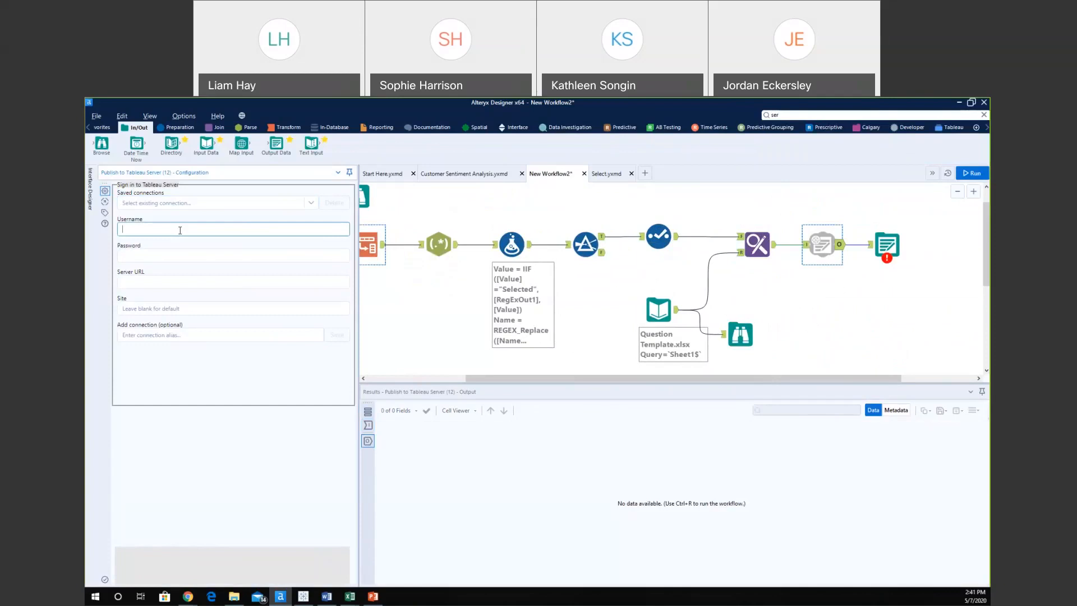
{"action": "left_click", "coordinate": [204, 260]}
{"action": "type", "text": "•••••••••"}
{"action": "left_click", "coordinate": [192, 282]}
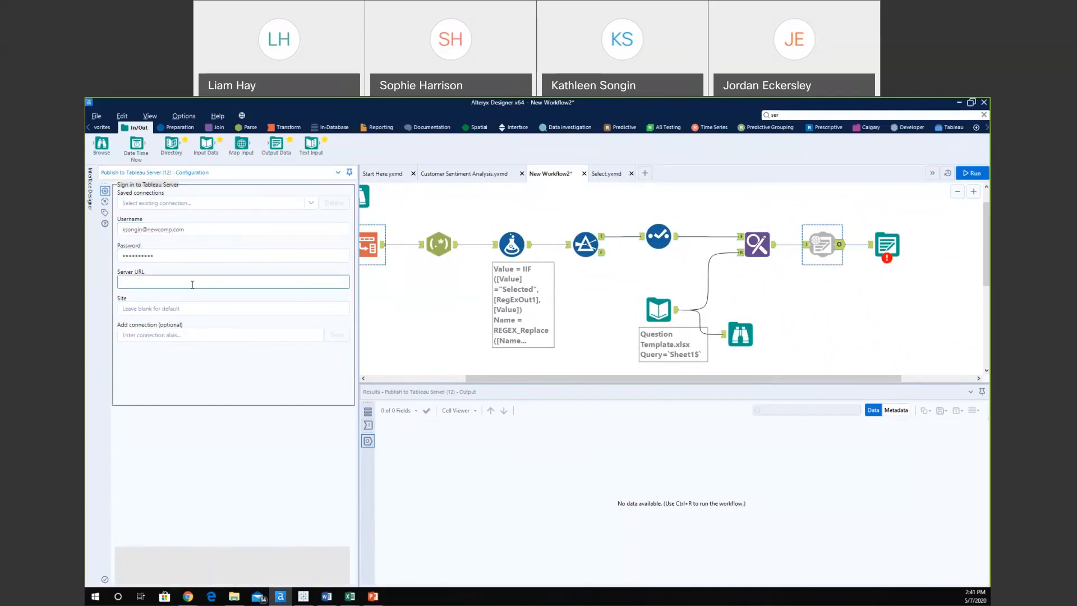
{"action": "type", "text": "http://"}
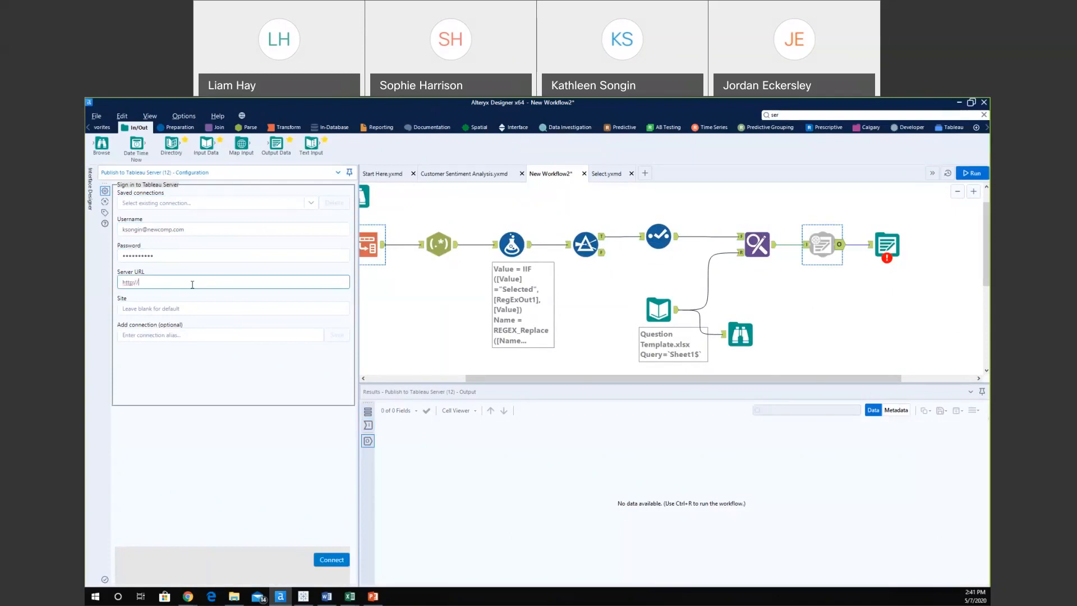
{"action": "type", "text": "s://us-eat"}
{"action": "type", "text": "nline.tableau.com"}
{"action": "left_click", "coordinate": [191, 308]}
{"action": "type", "text": "newc"}
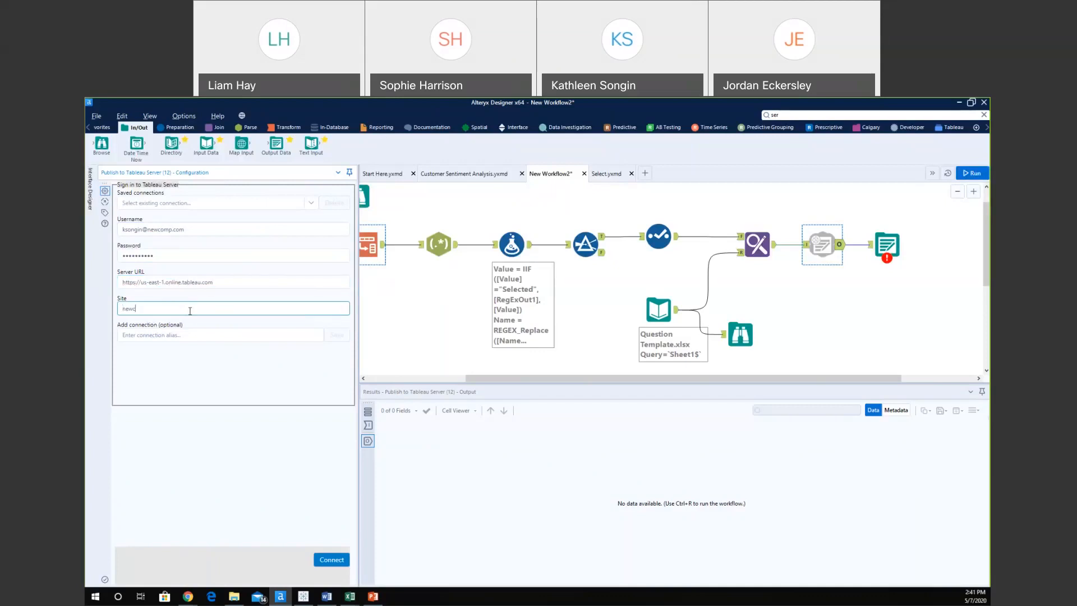
{"action": "type", "text": "ompanalytic"}
{"action": "left_click", "coordinate": [328, 560]}
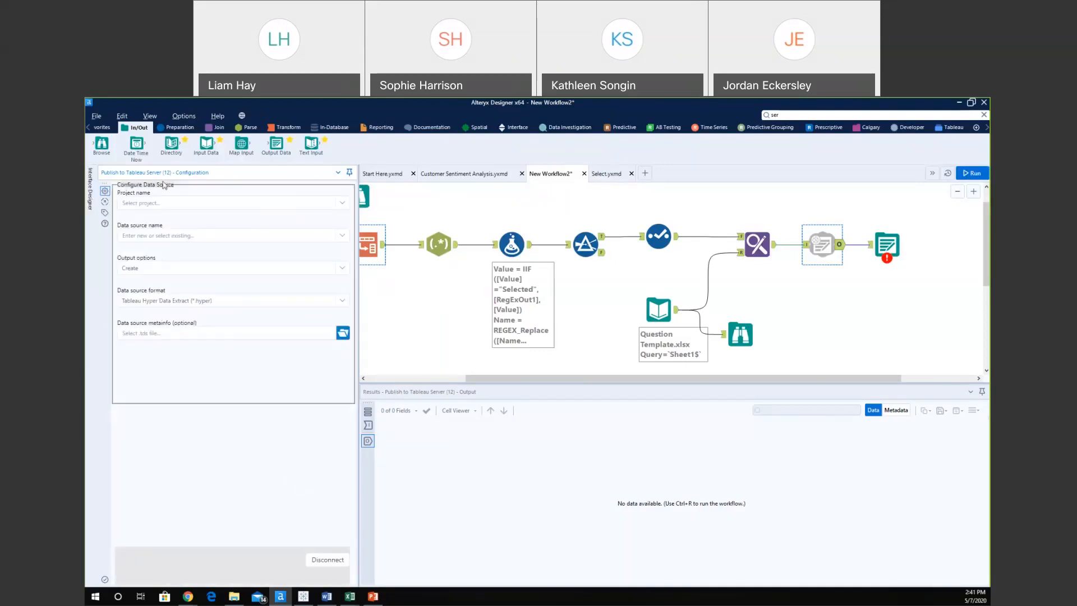
Target the default project and the existing Customer Analysis data source.
{"action": "left_click", "coordinate": [342, 203]}
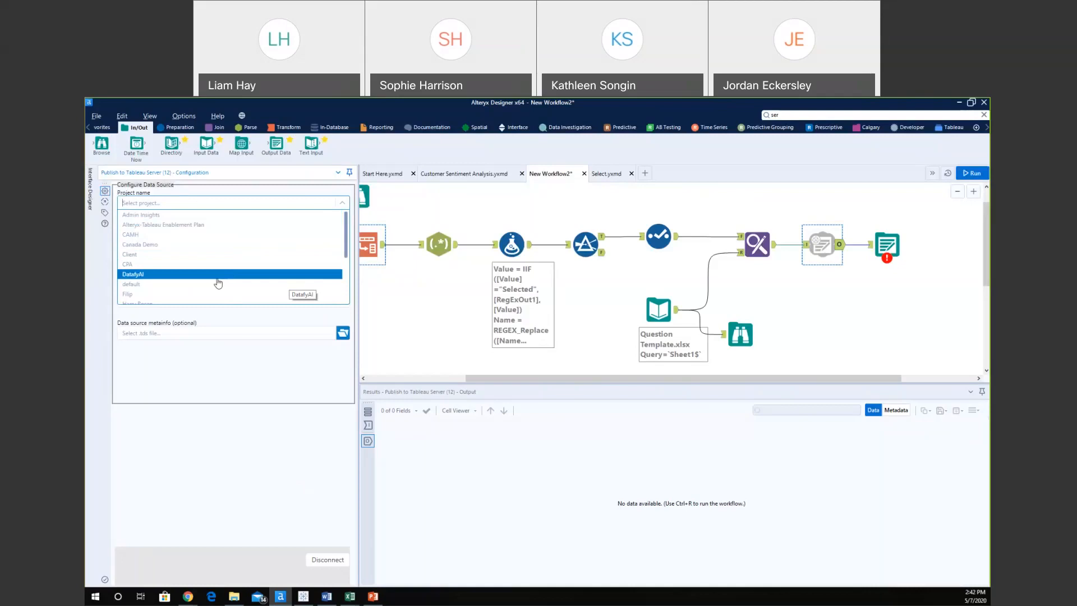
{"action": "left_click", "coordinate": [217, 284]}
{"action": "left_click", "coordinate": [263, 231]}
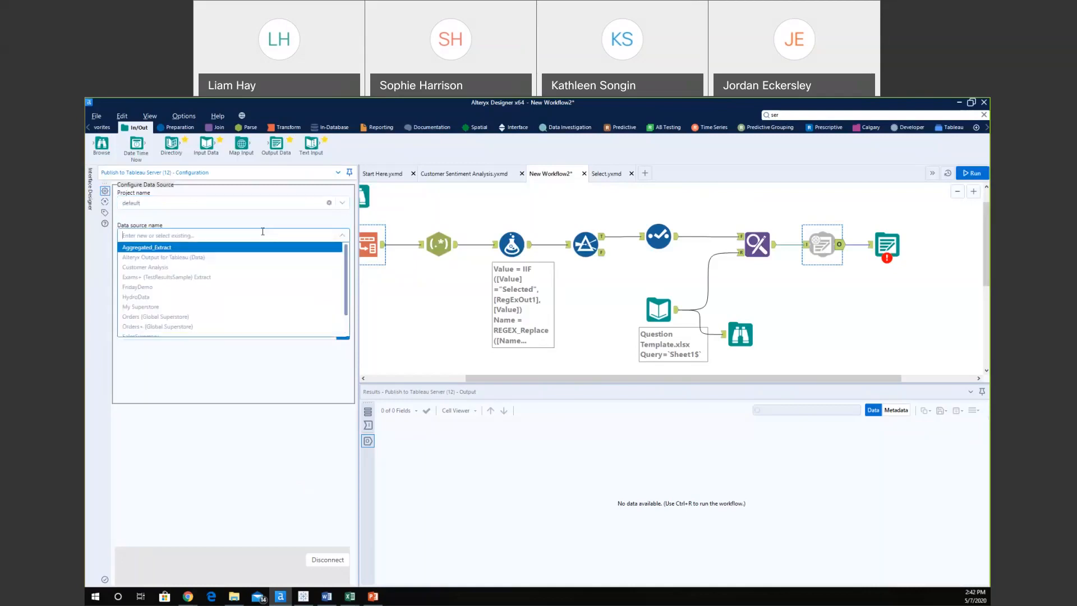
{"action": "left_click", "coordinate": [164, 267]}
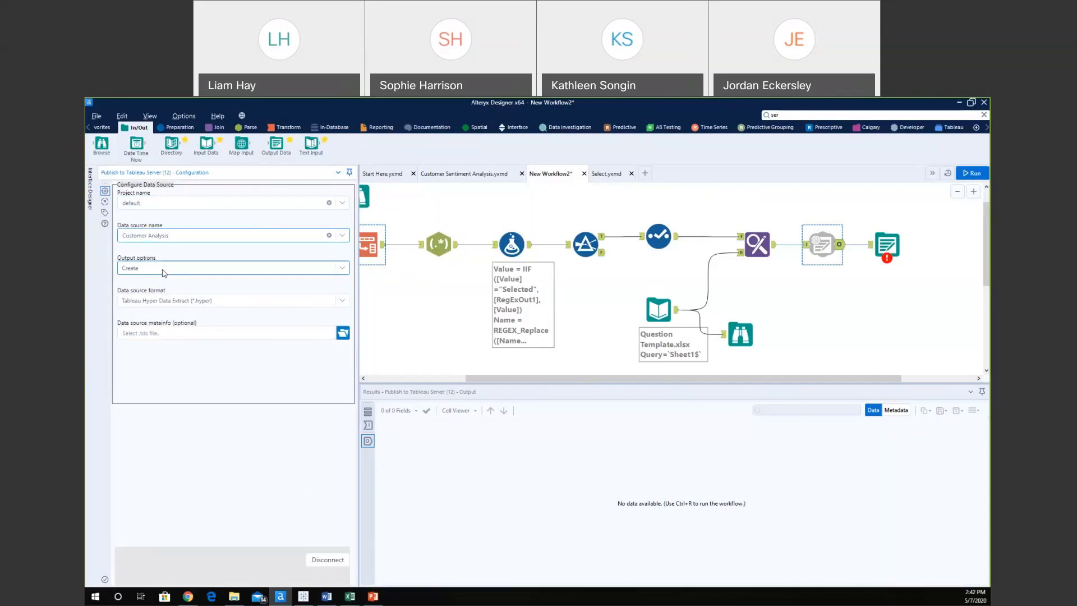
Set the output option to Overwrite with the Tableau Hyper Data Extract format.
{"action": "left_click", "coordinate": [164, 269]}
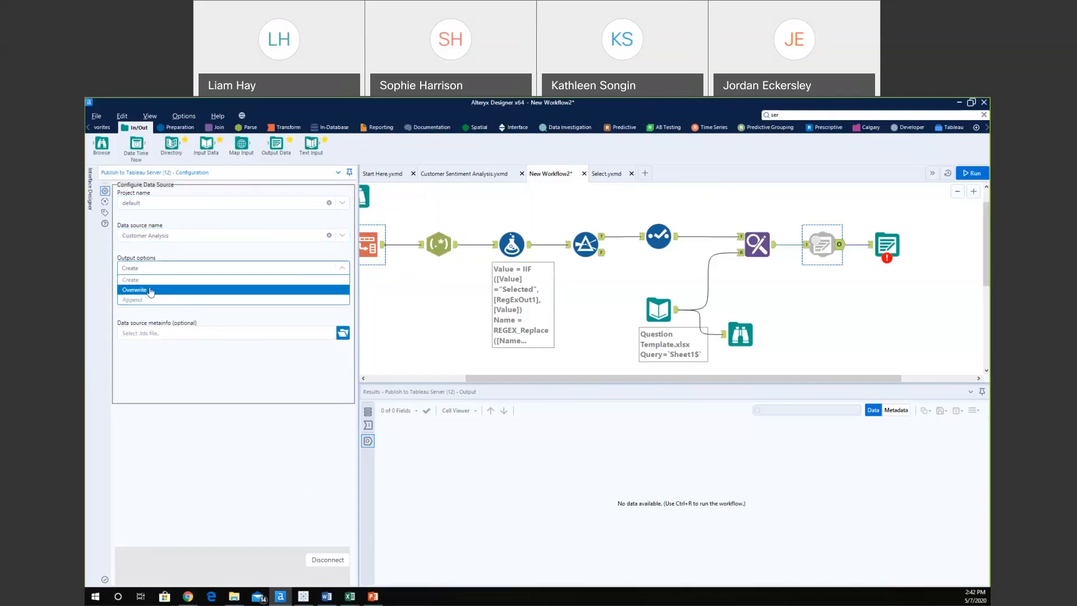
{"action": "left_click", "coordinate": [151, 290]}
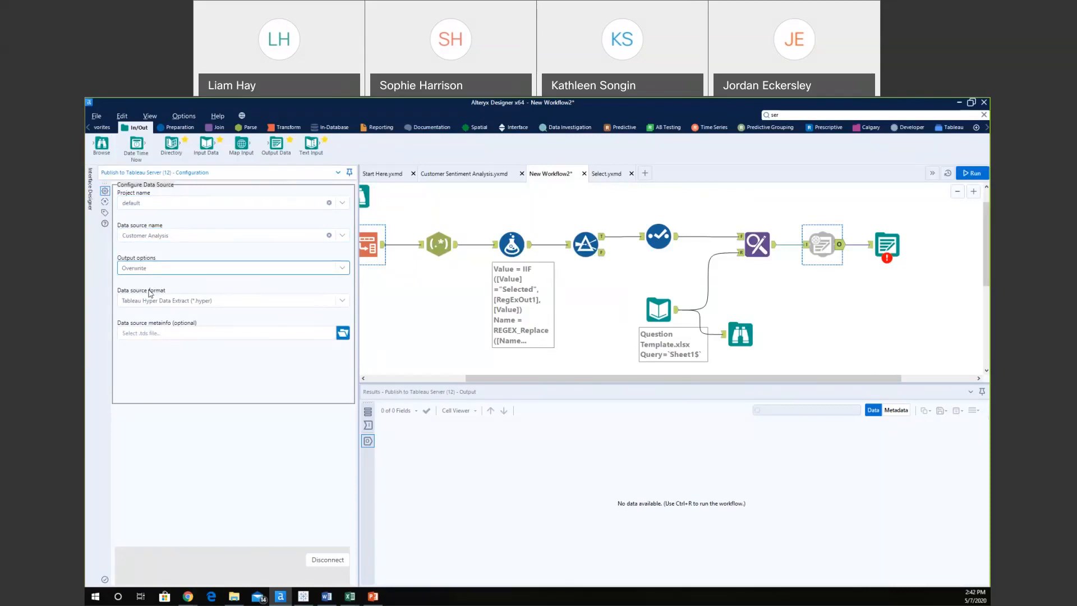
{"action": "left_click", "coordinate": [162, 305]}
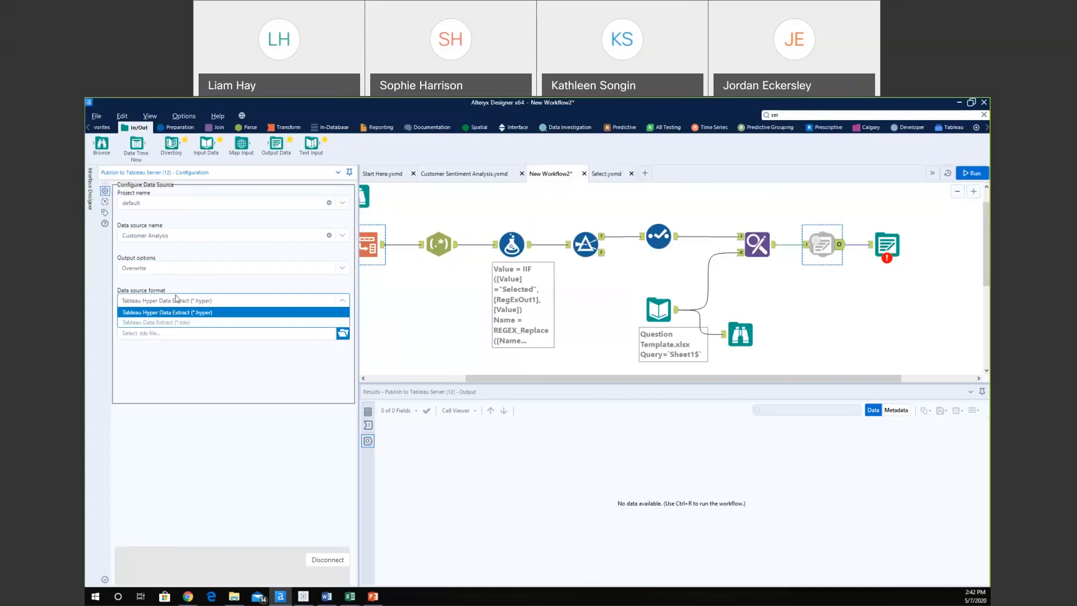
{"action": "left_click", "coordinate": [168, 371]}
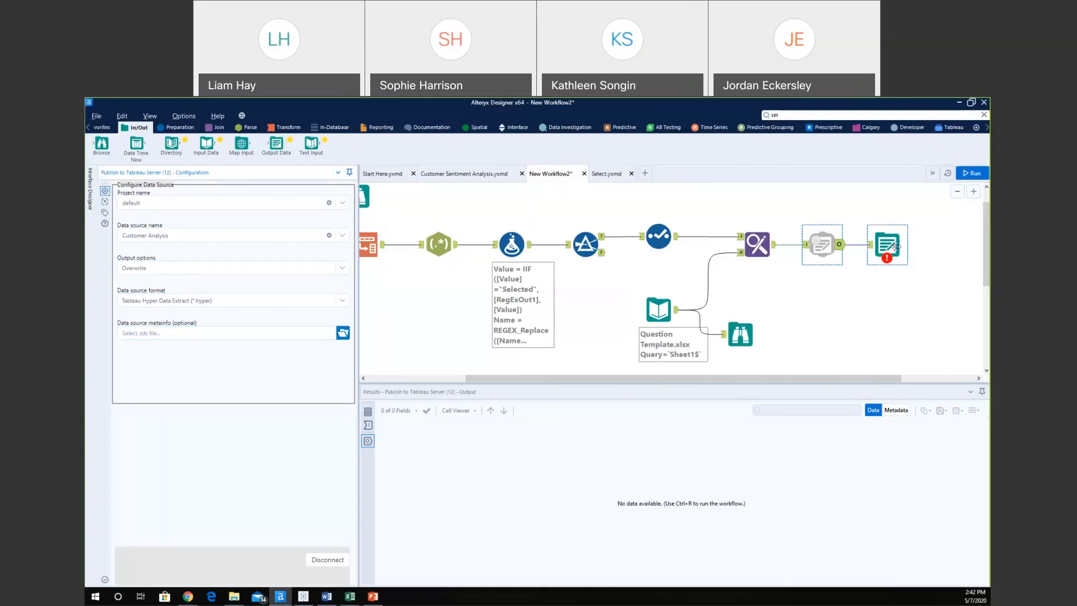
{"action": "left_click", "coordinate": [895, 250]}
Replace the empty Output Data step with an Output Tableau Workbook step at the workflow's end.
{"action": "key", "text": "Delete"}
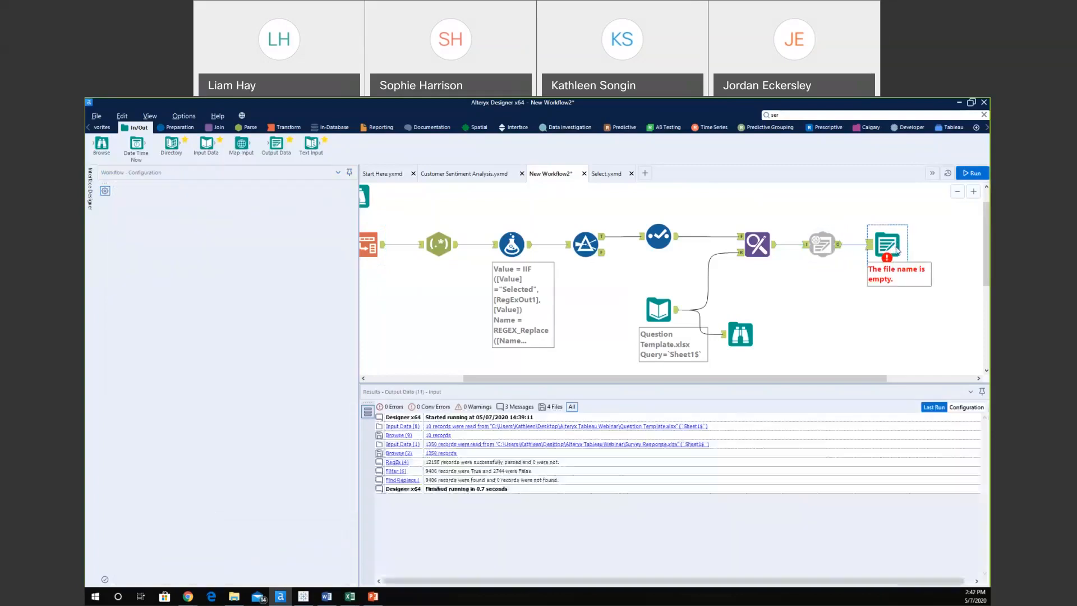
{"action": "left_click", "coordinate": [953, 127]}
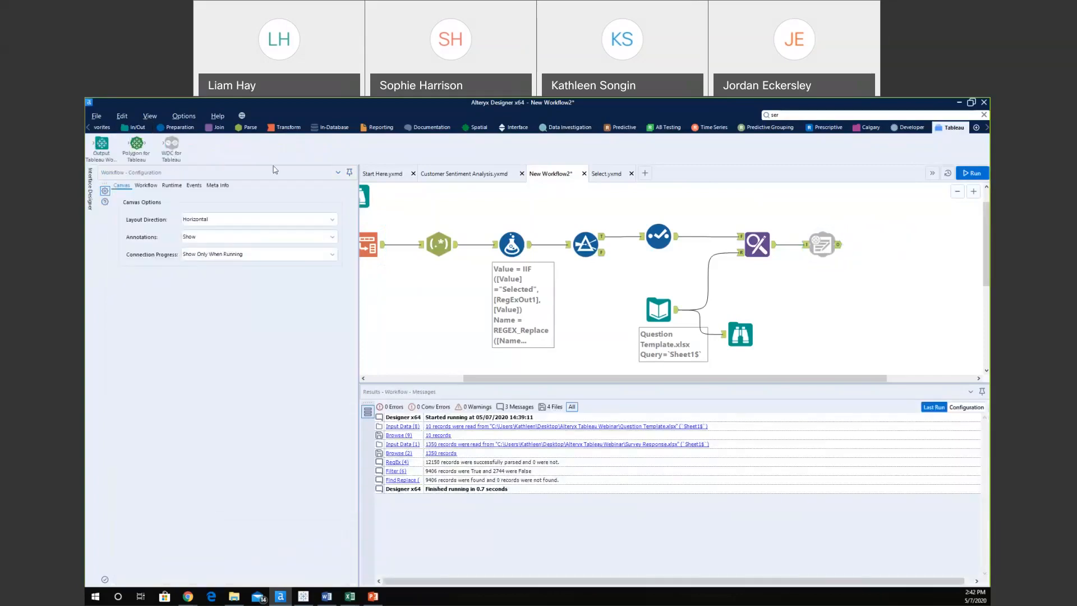
{"action": "left_click_drag", "start_coordinate": [102, 145], "coordinate": [888, 244]}
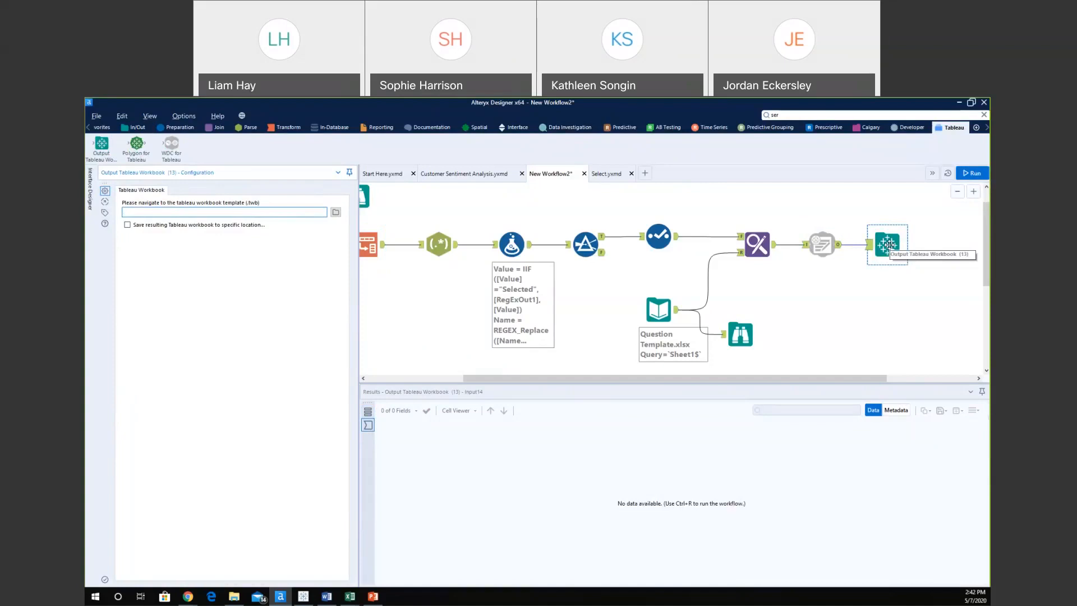
Use Customer Analysis.twb as the workbook template and run to publish the extract to Tableau Online.
{"action": "left_click", "coordinate": [336, 212]}
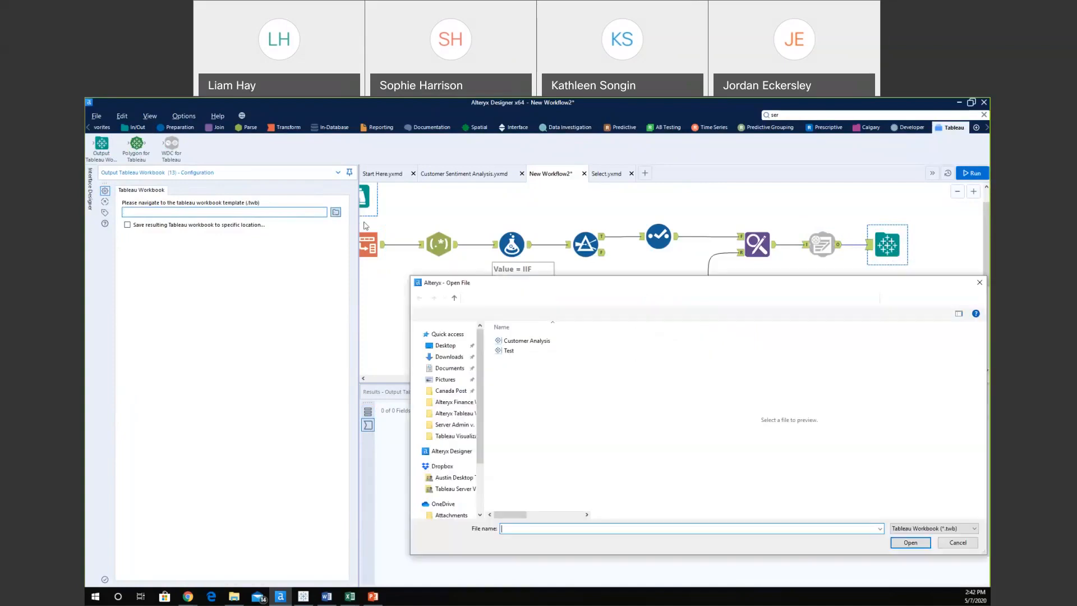
{"action": "left_click", "coordinate": [520, 342]}
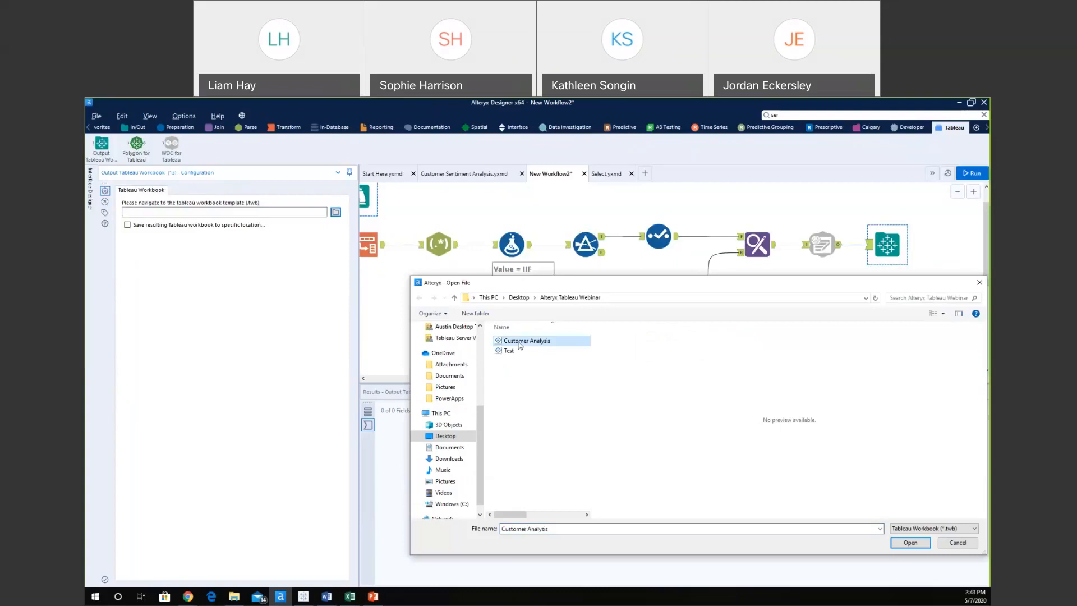
{"action": "left_click", "coordinate": [910, 543]}
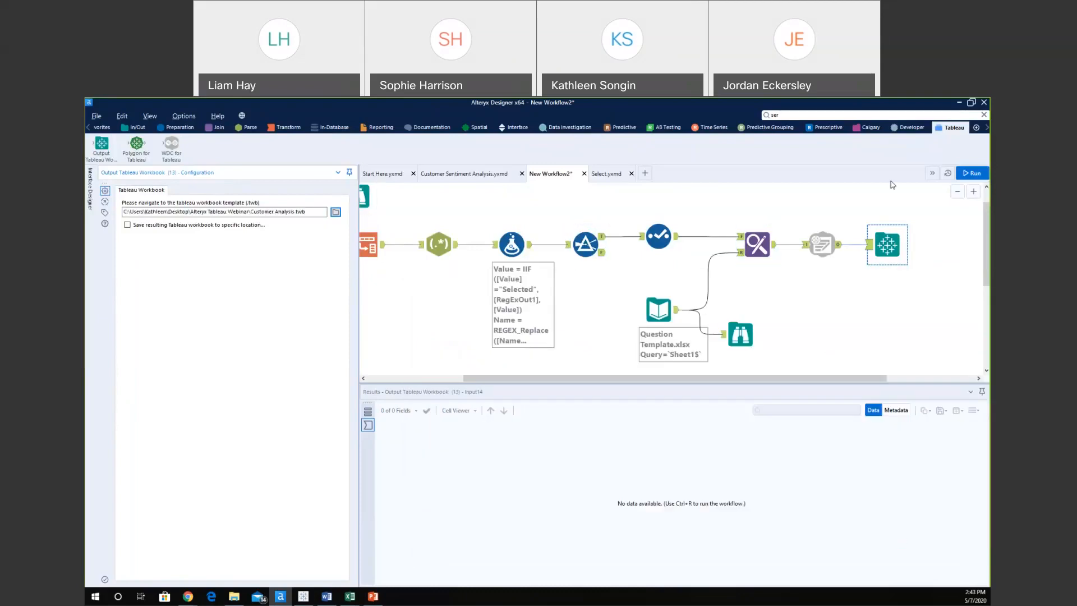
{"action": "left_click", "coordinate": [962, 173]}
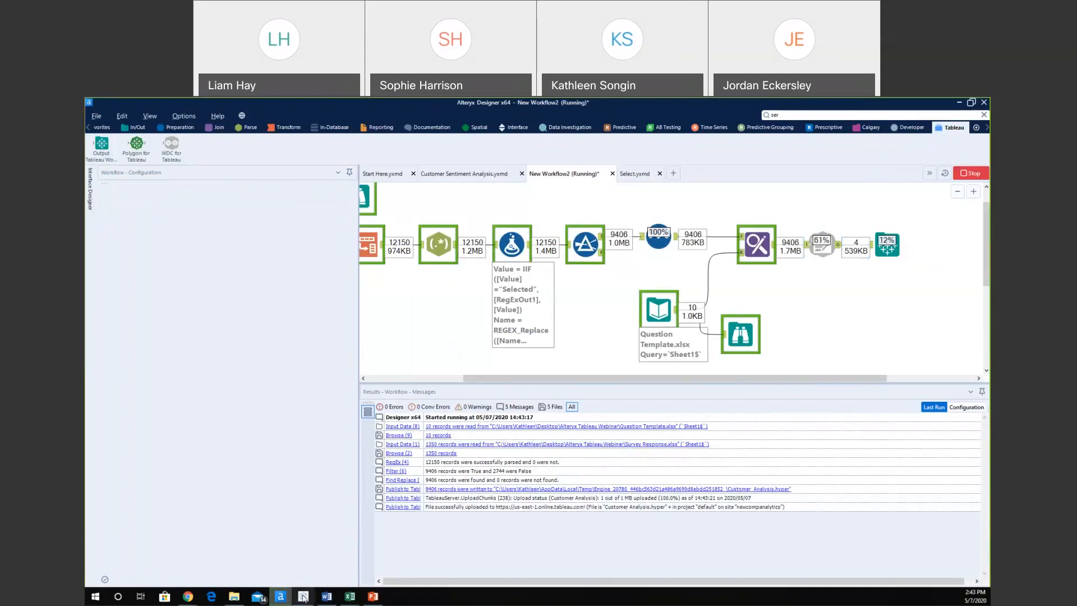
{"action": "left_click", "coordinate": [303, 596]}
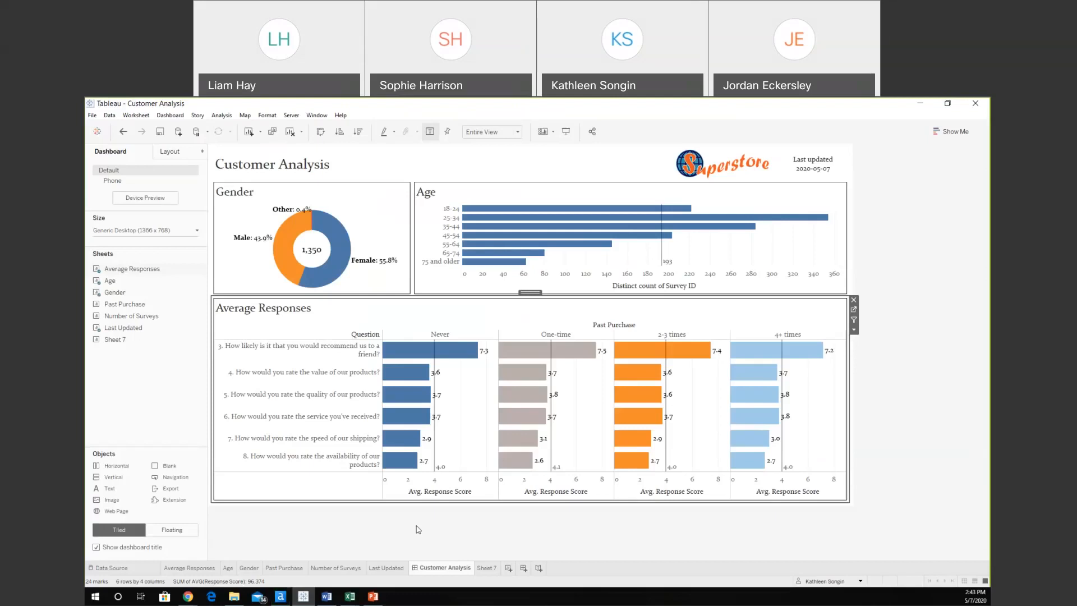
Open the Data Source view to inspect the Survey Extract fields and rows.
{"action": "left_click", "coordinate": [126, 571]}
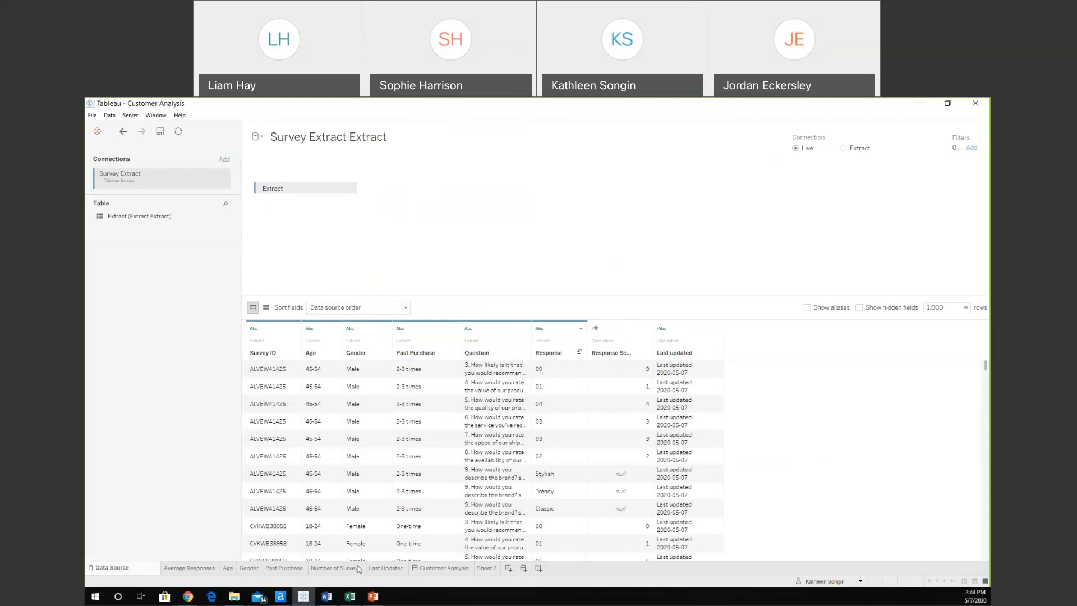
On the Average Responses sheet, select Question, Past Purchase and Survey ID, then bring up Response Score's menu.
{"action": "mouse_move", "coordinate": [281, 572]}
{"action": "left_click", "coordinate": [189, 567]}
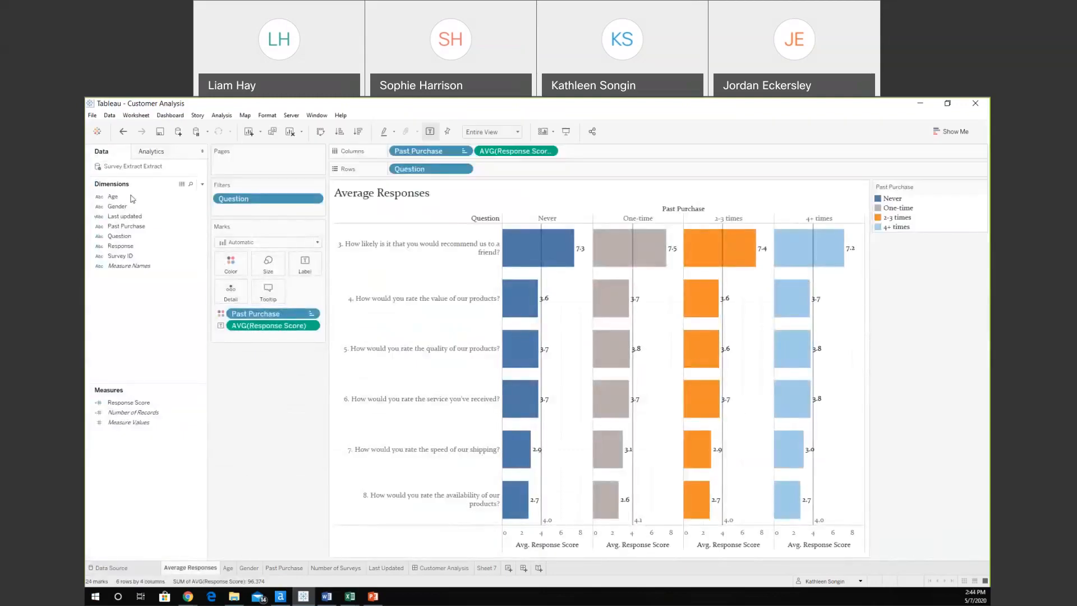
{"action": "left_click", "coordinate": [134, 238]}
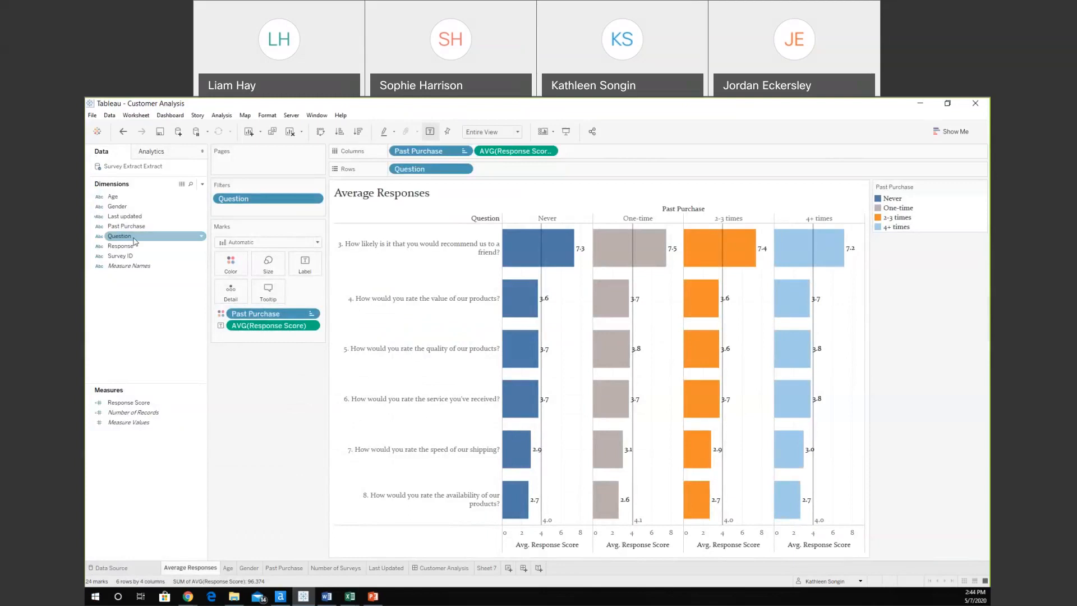
{"action": "left_click", "coordinate": [159, 227]}
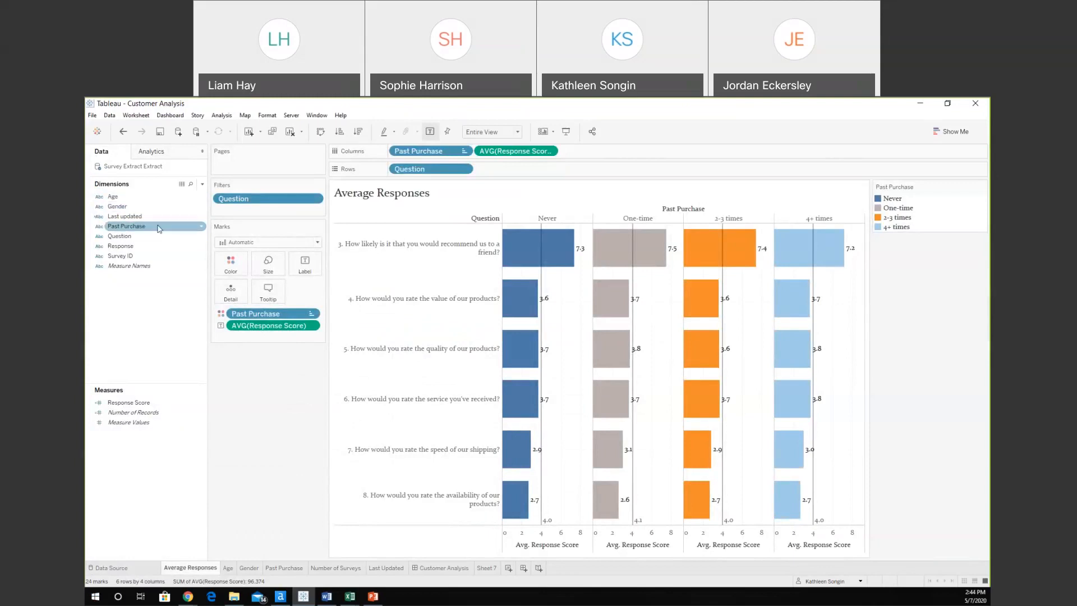
{"action": "left_click", "coordinate": [153, 237]}
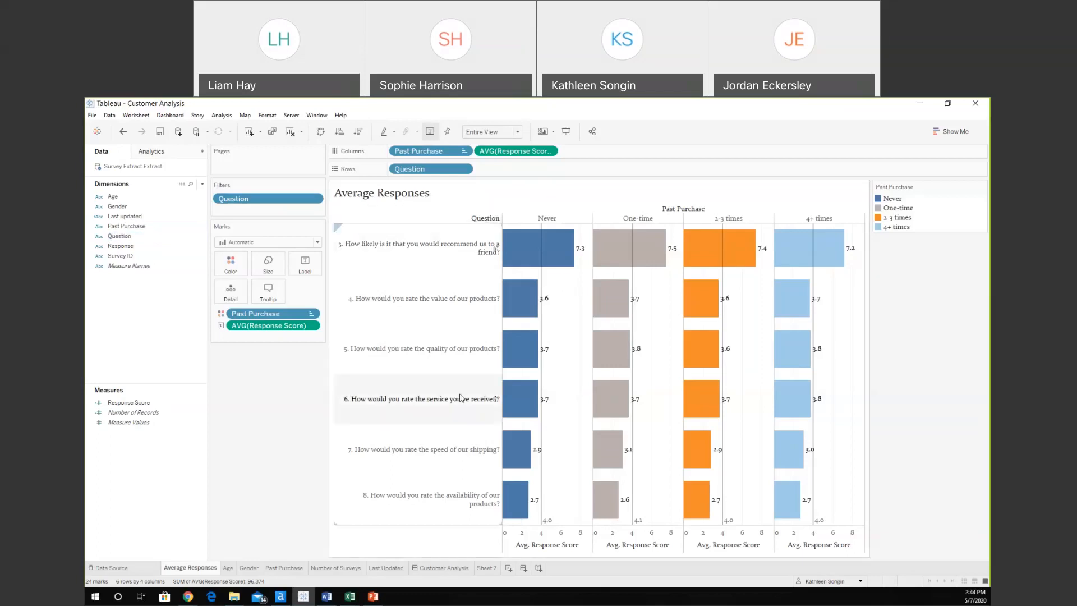
{"action": "left_click", "coordinate": [140, 257]}
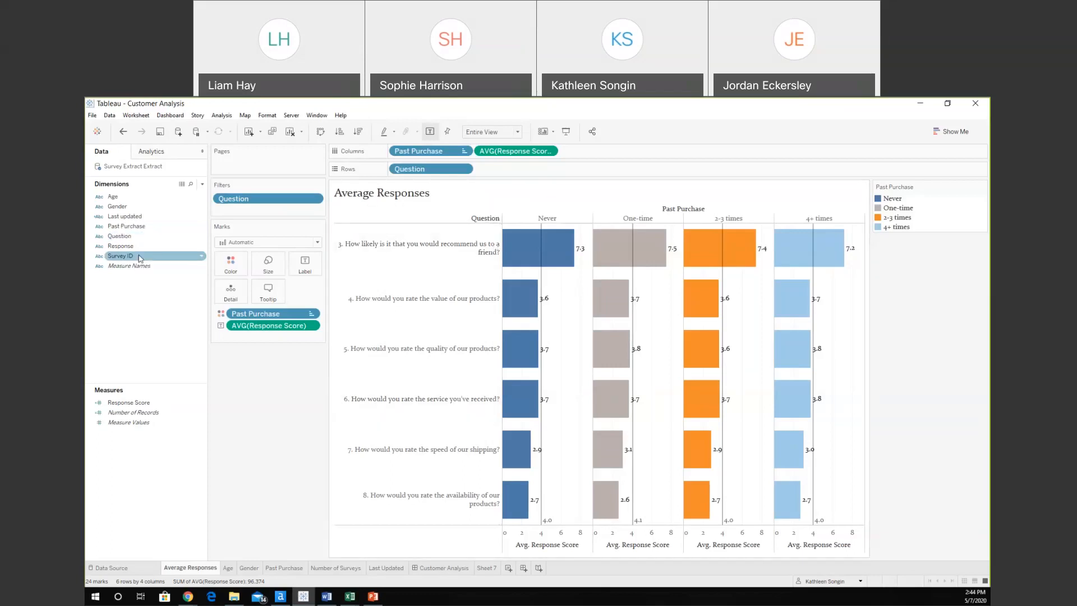
{"action": "right_click", "coordinate": [134, 403]}
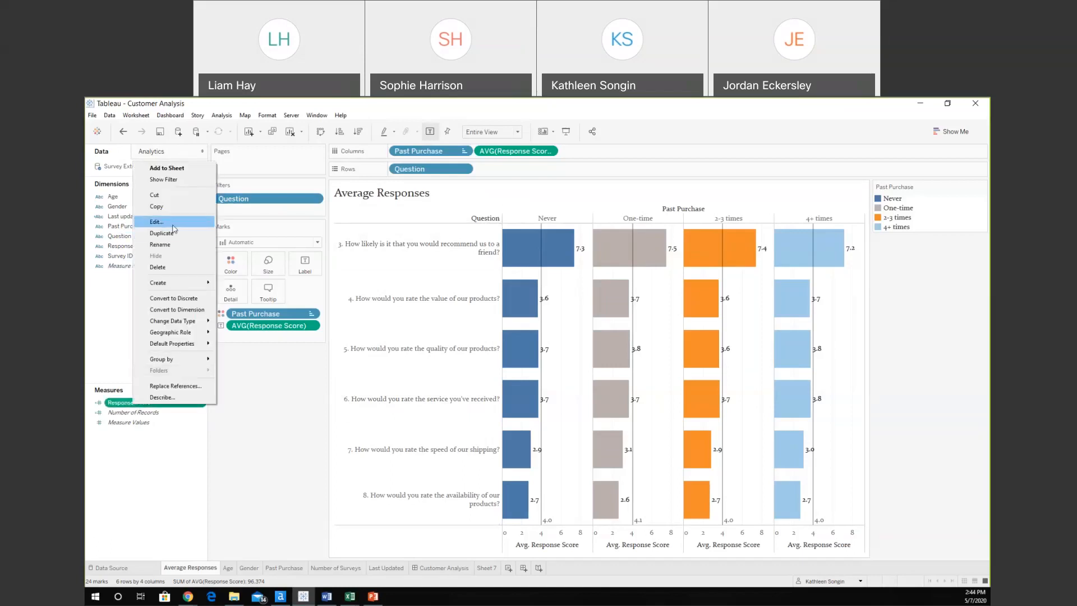
{"action": "left_click", "coordinate": [173, 224]}
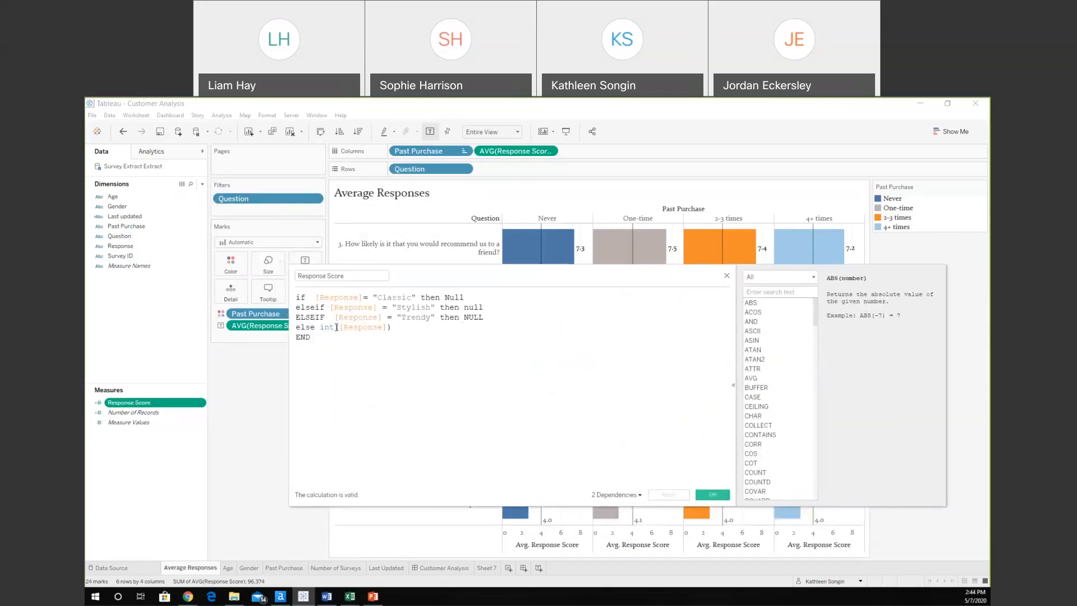
{"action": "left_click", "coordinate": [727, 276]}
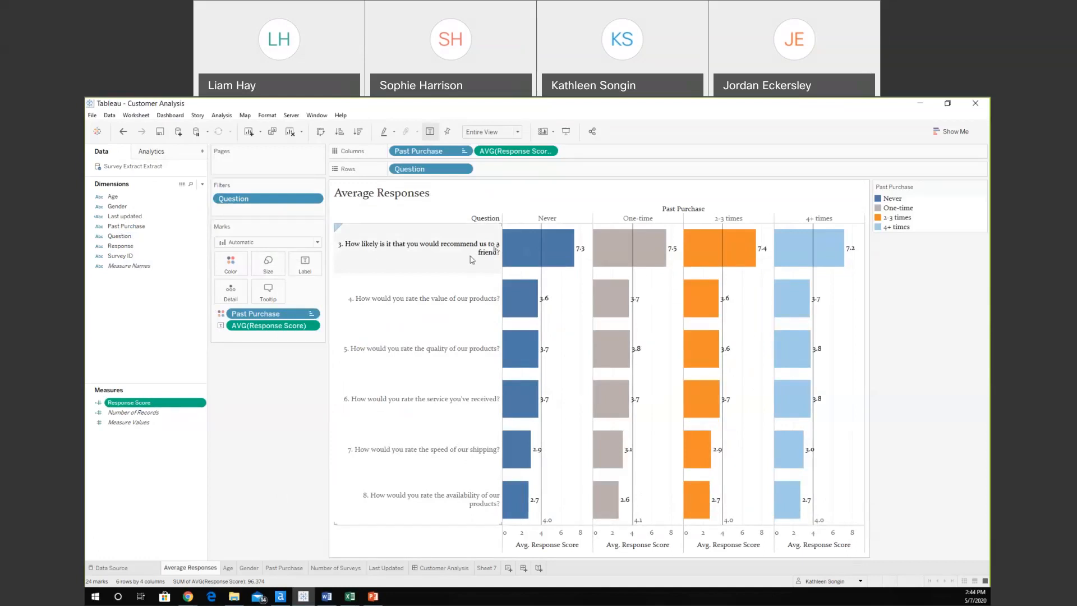
{"action": "mouse_move", "coordinate": [555, 257]}
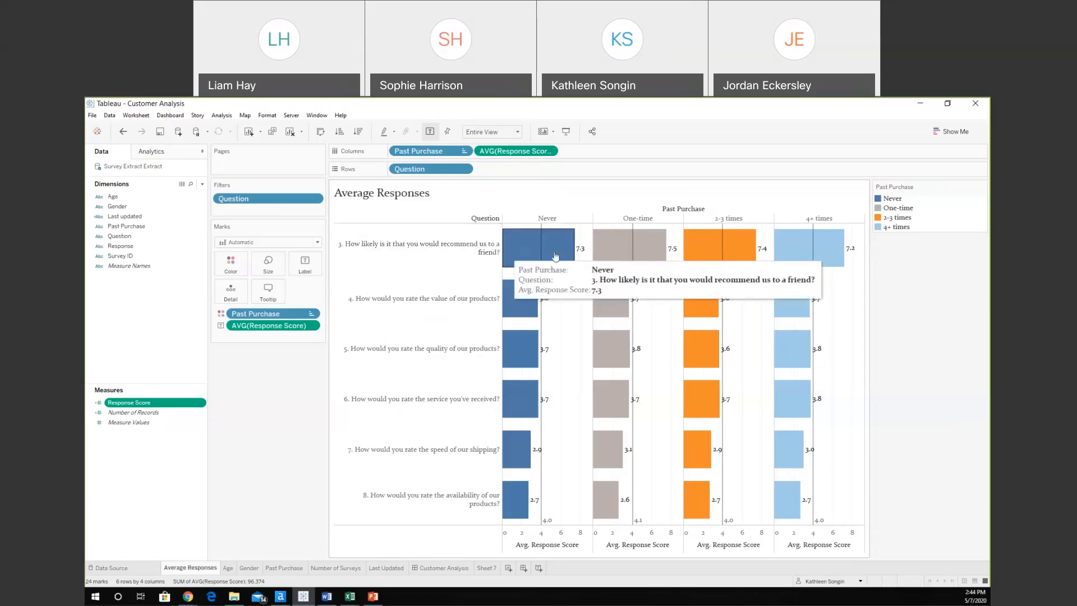
{"action": "mouse_move", "coordinate": [796, 266]}
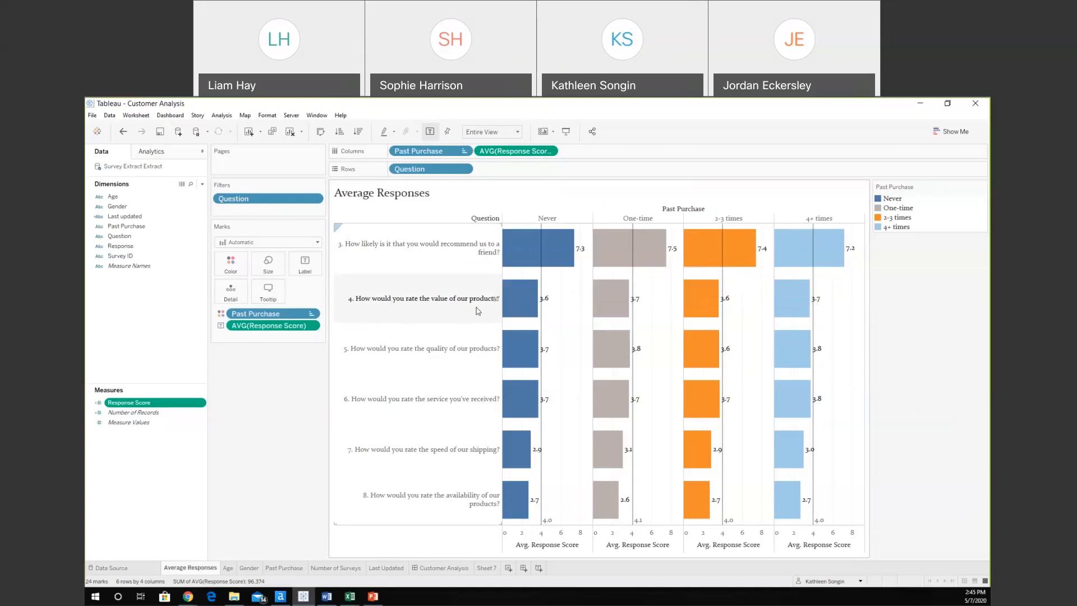
{"action": "mouse_move", "coordinate": [523, 314]}
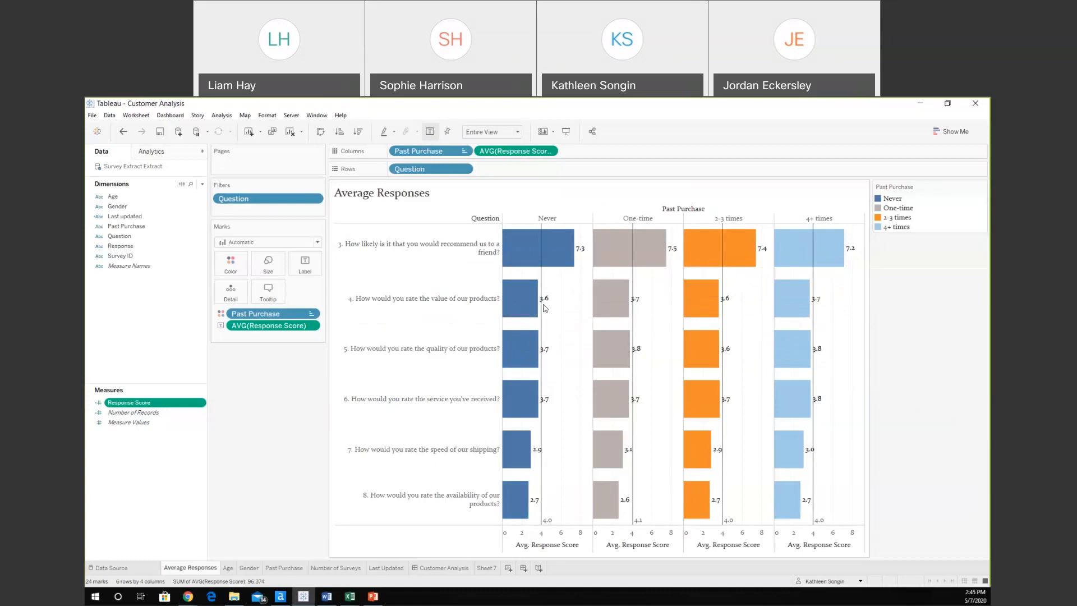
{"action": "mouse_move", "coordinate": [542, 277]}
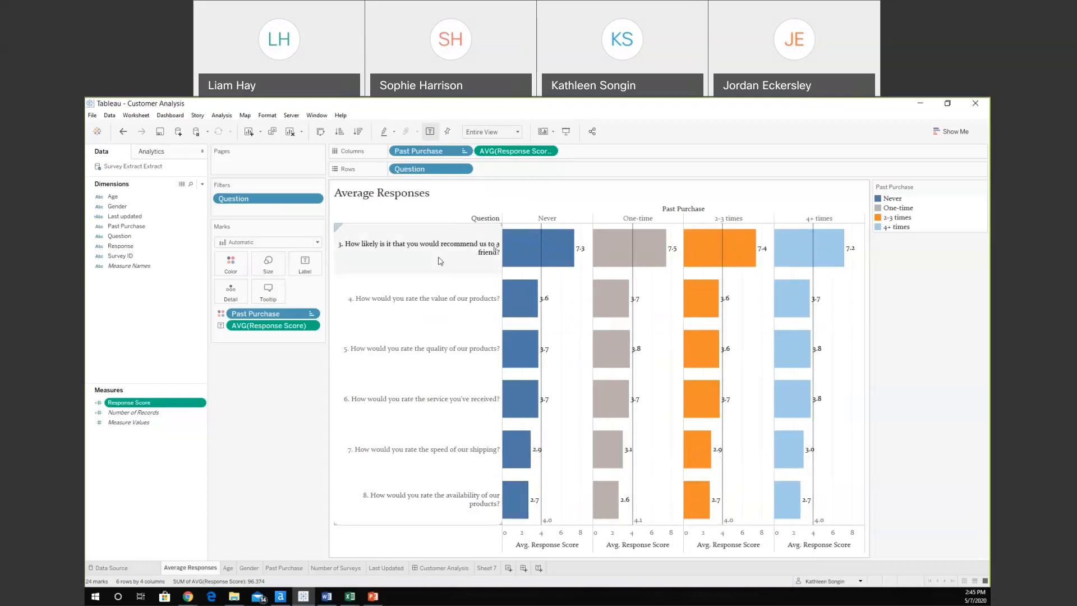
{"action": "mouse_move", "coordinate": [553, 528]}
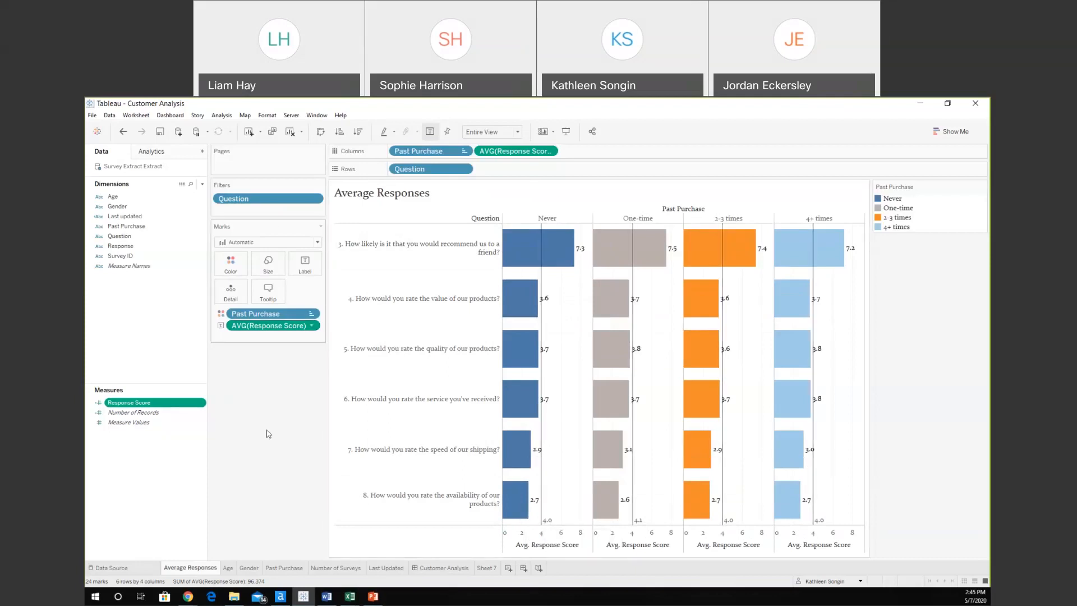
Also exclude question 3 in the Question filter, then view the Customer Analysis dashboard.
{"action": "right_click", "coordinate": [266, 201]}
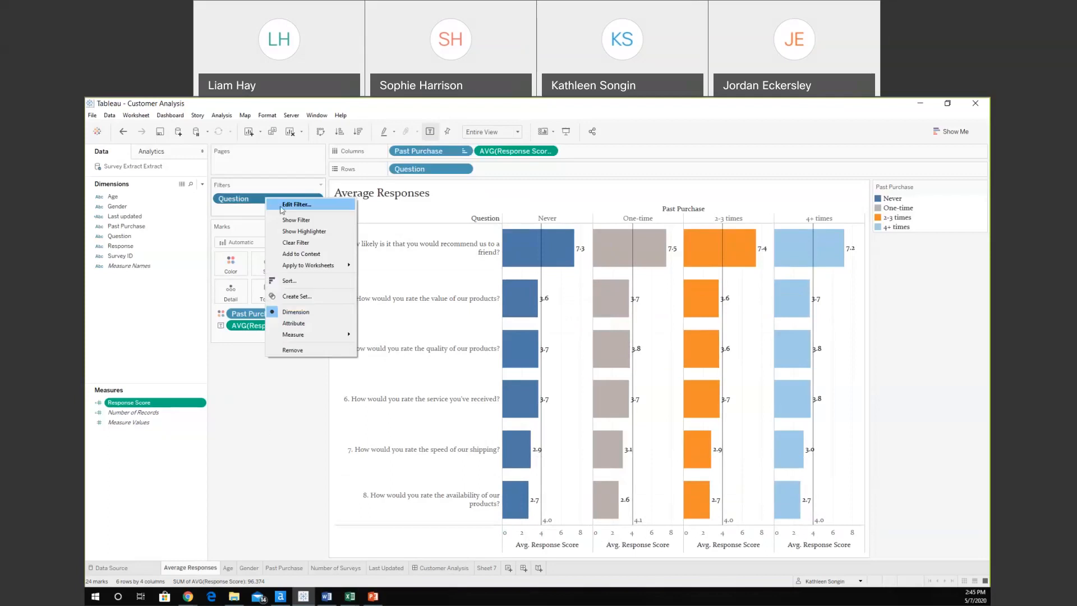
{"action": "left_click", "coordinate": [283, 205]}
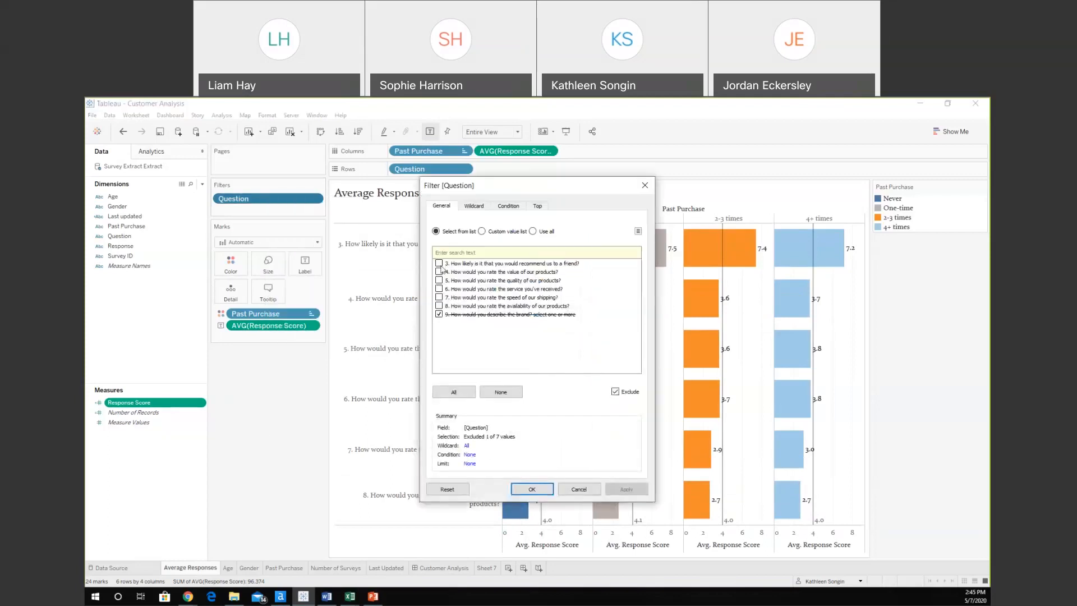
{"action": "left_click", "coordinate": [440, 263]}
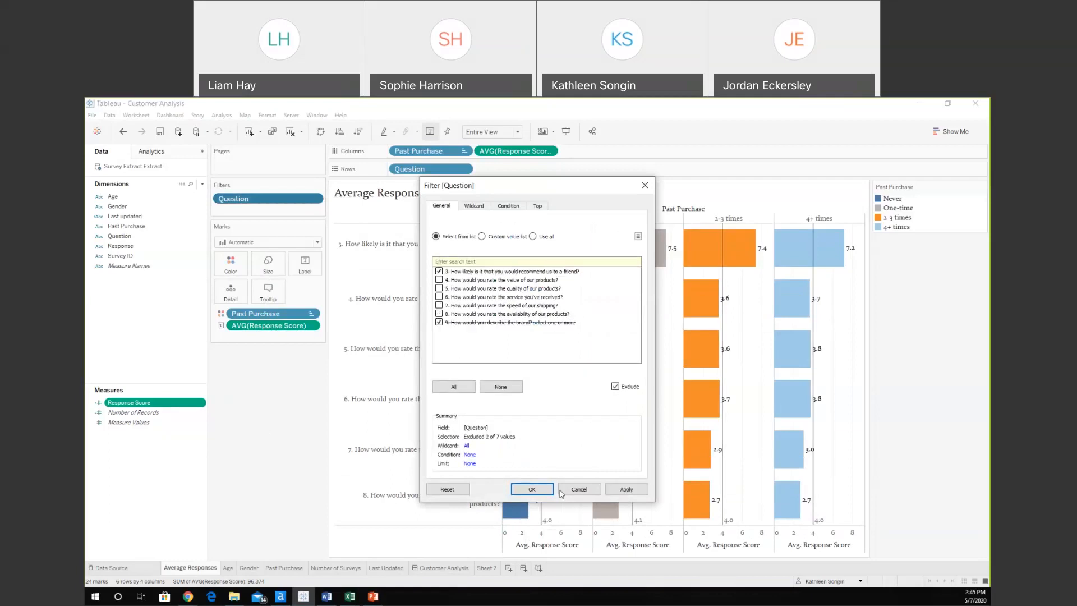
{"action": "left_click", "coordinate": [532, 489]}
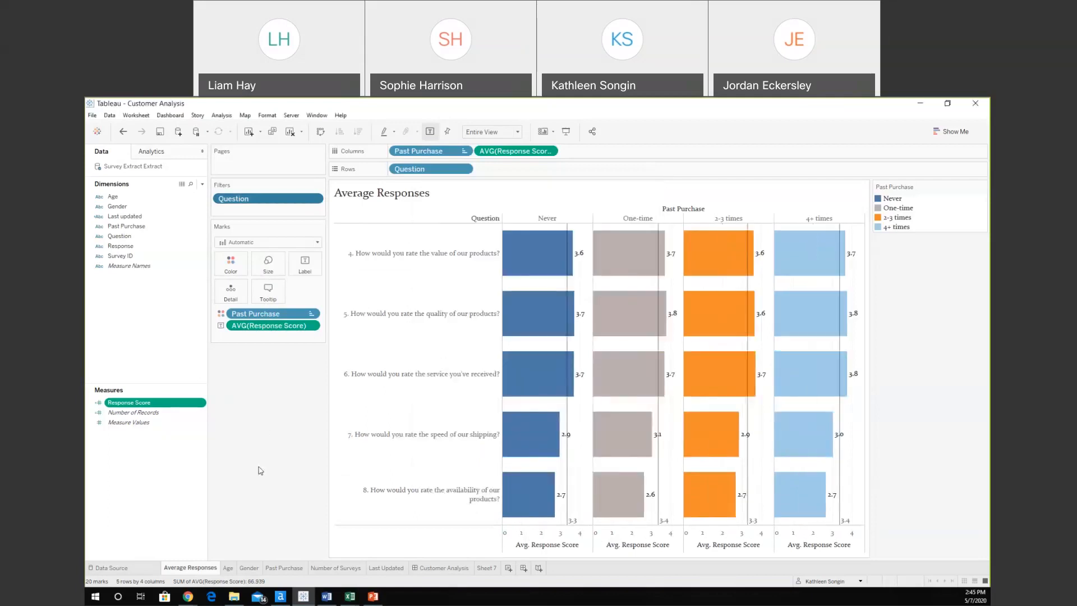
{"action": "left_click", "coordinate": [443, 568]}
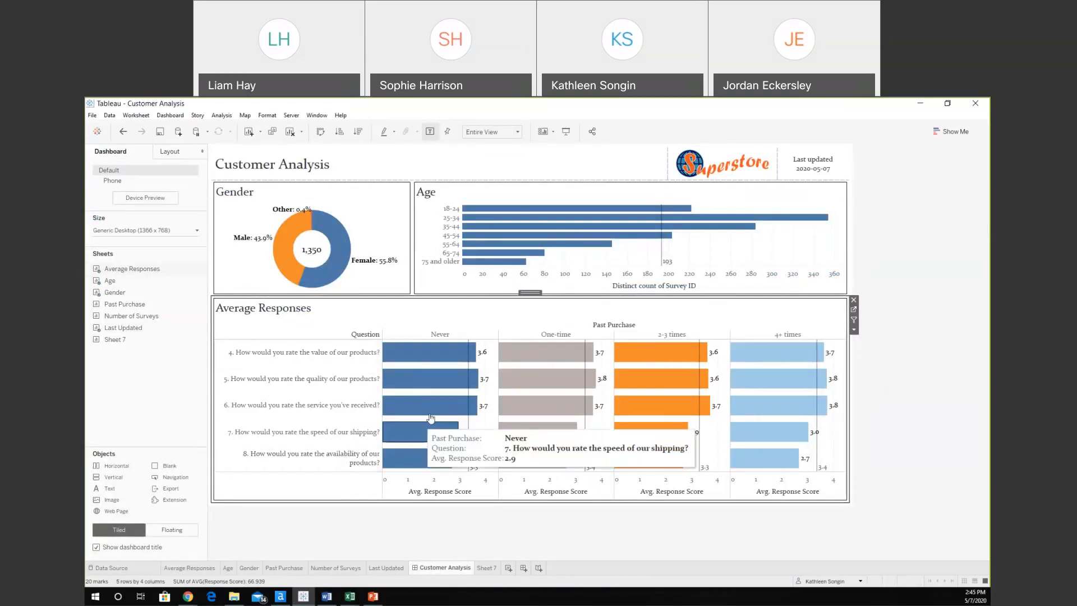
{"action": "mouse_move", "coordinate": [445, 407]}
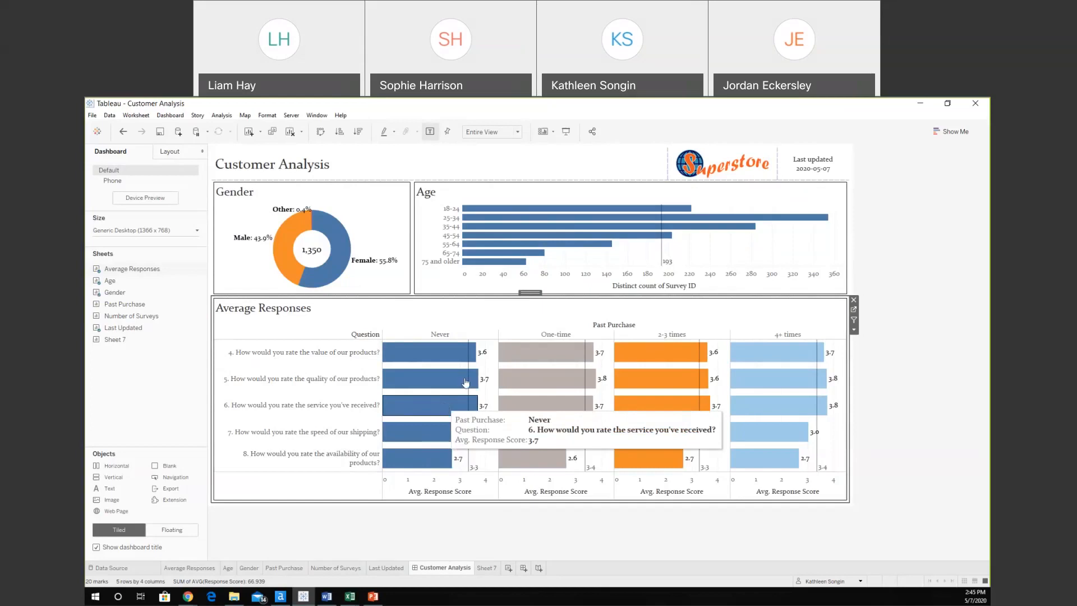
{"action": "mouse_move", "coordinate": [476, 358]}
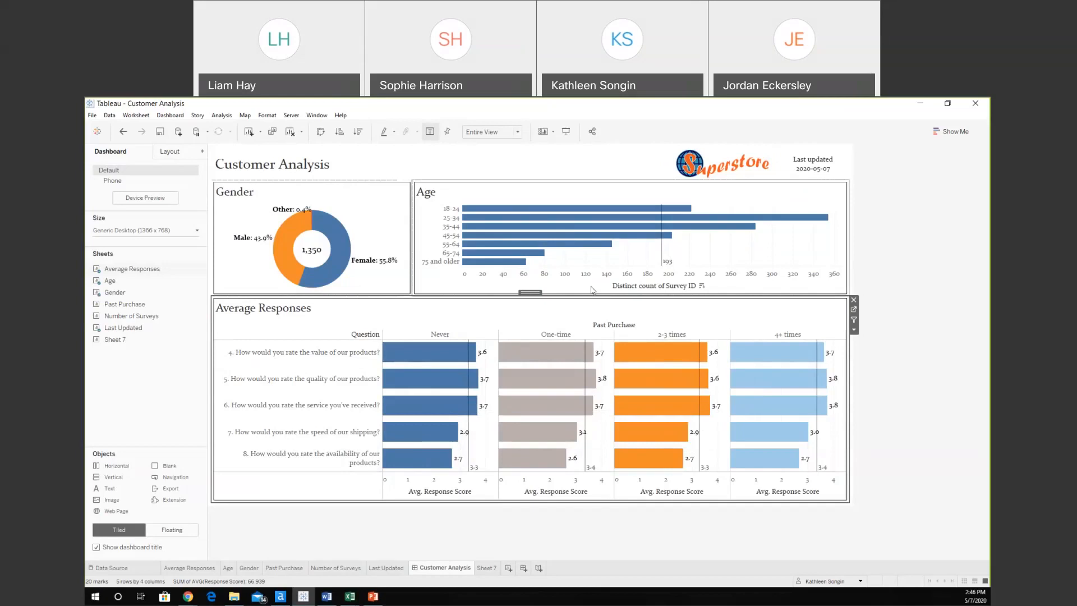
{"action": "mouse_move", "coordinate": [746, 219]}
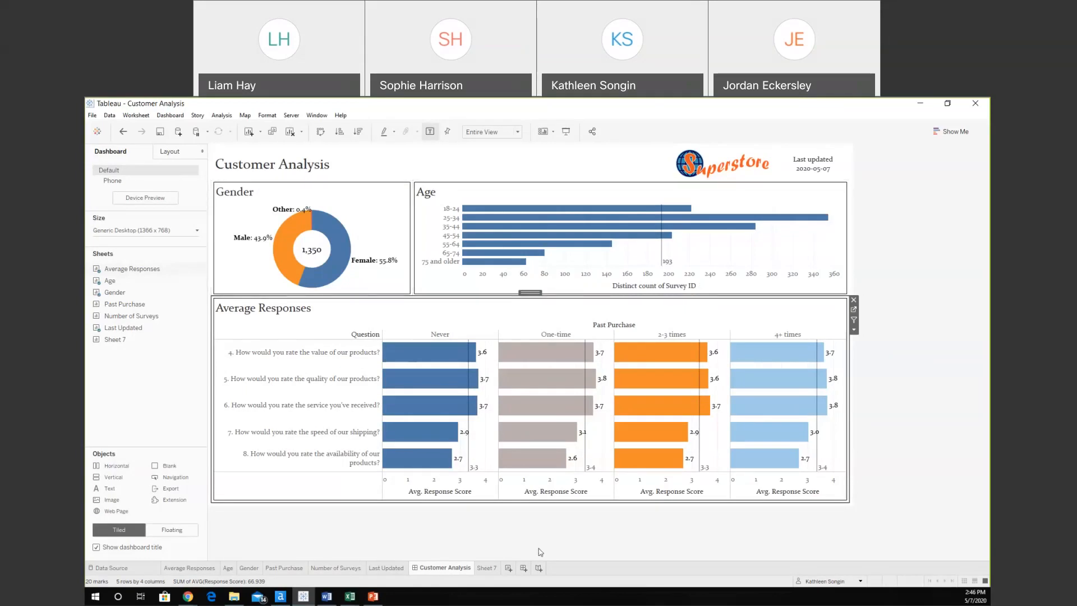
On a new worksheet, filter Response to keep only Classic, Stylish and Trendy.
{"action": "left_click", "coordinate": [508, 568]}
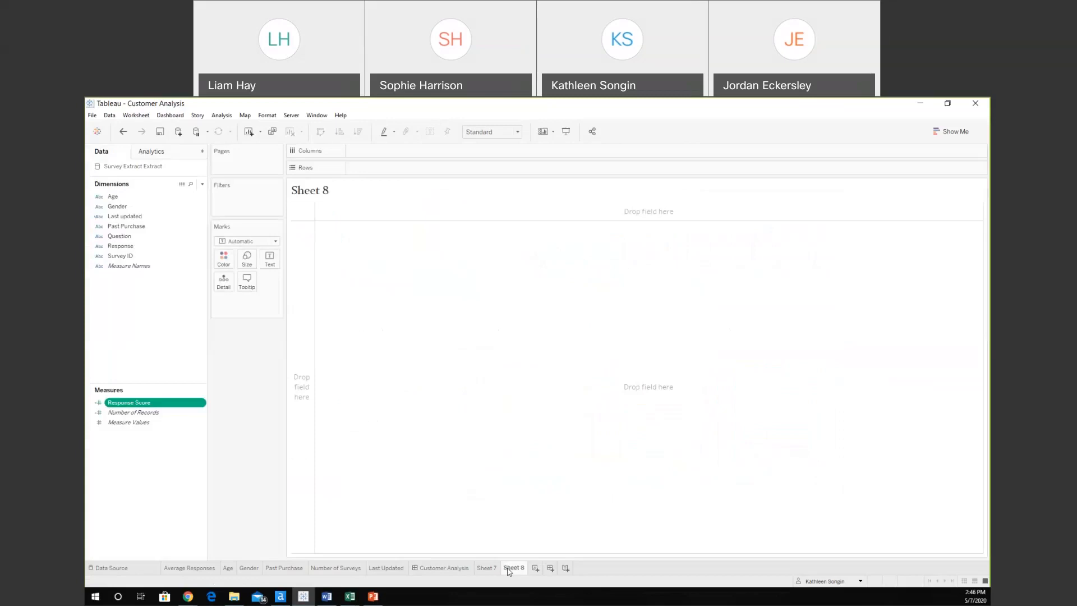
{"action": "left_click", "coordinate": [129, 303]}
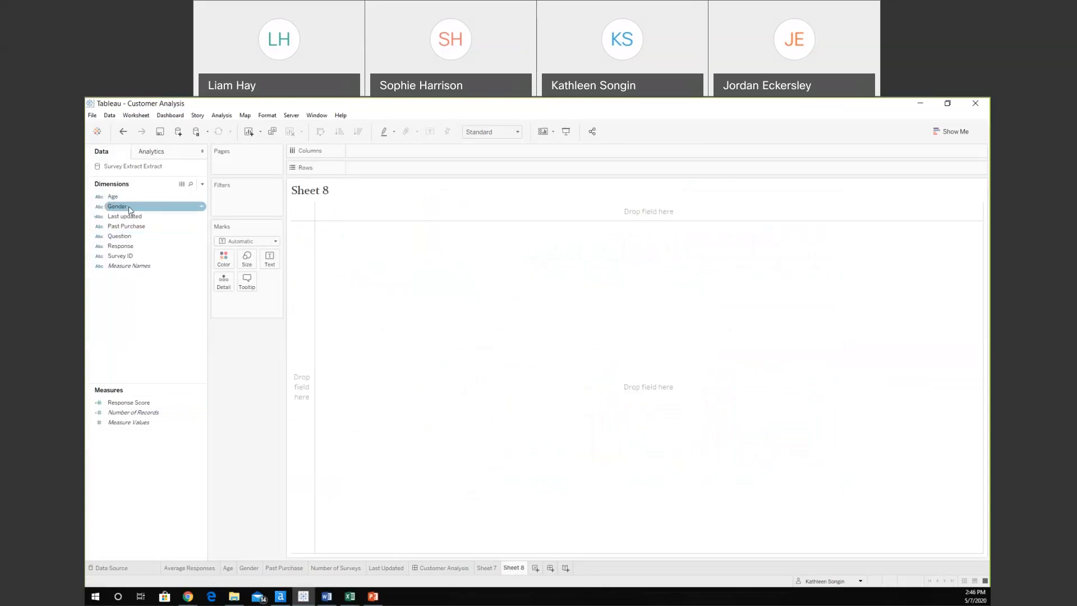
{"action": "left_click", "coordinate": [121, 247]}
{"action": "left_click_drag", "start_coordinate": [121, 250], "coordinate": [242, 203]}
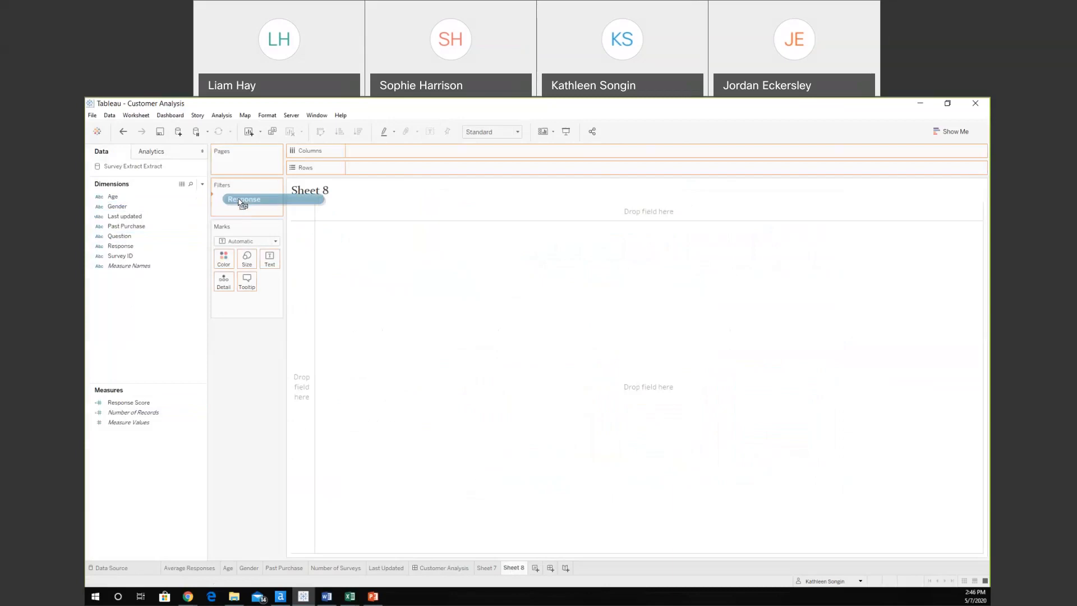
{"action": "left_click_drag", "start_coordinate": [241, 203], "coordinate": [242, 204]}
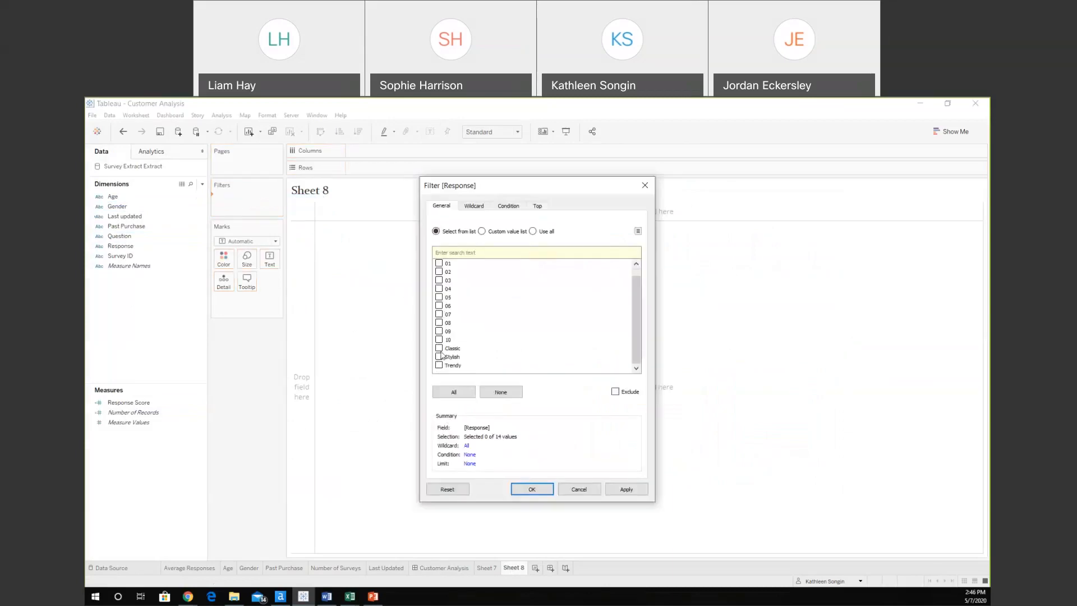
{"action": "left_click", "coordinate": [442, 356]}
{"action": "left_click", "coordinate": [440, 354]}
{"action": "left_click", "coordinate": [439, 356]}
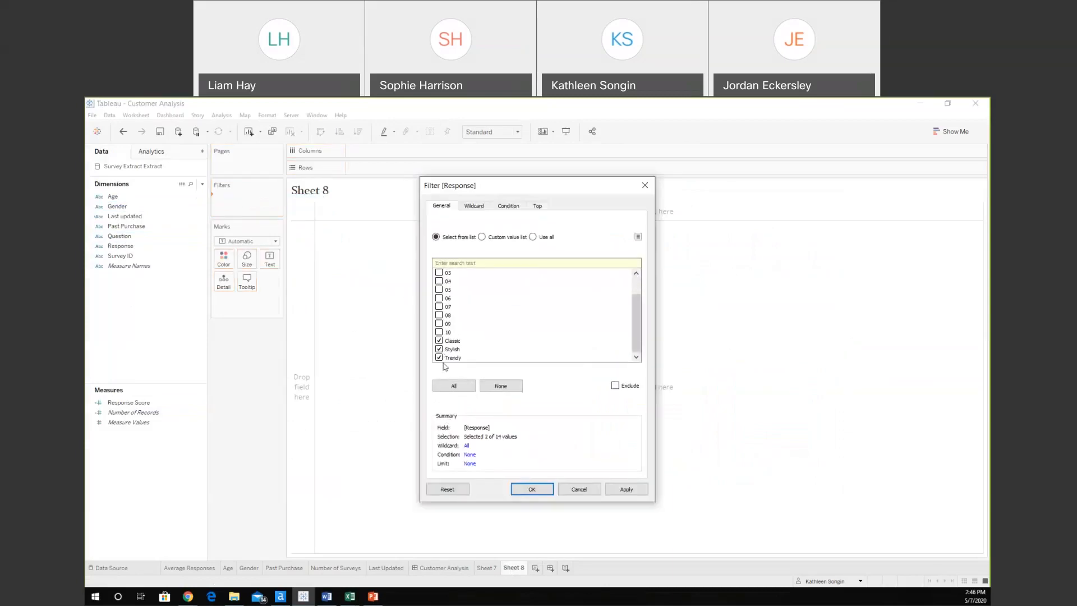
{"action": "left_click", "coordinate": [533, 489]}
Chart Response on Columns against distinct count of Survey ID on Rows, sorted descending.
{"action": "left_click_drag", "start_coordinate": [120, 245], "coordinate": [390, 152]}
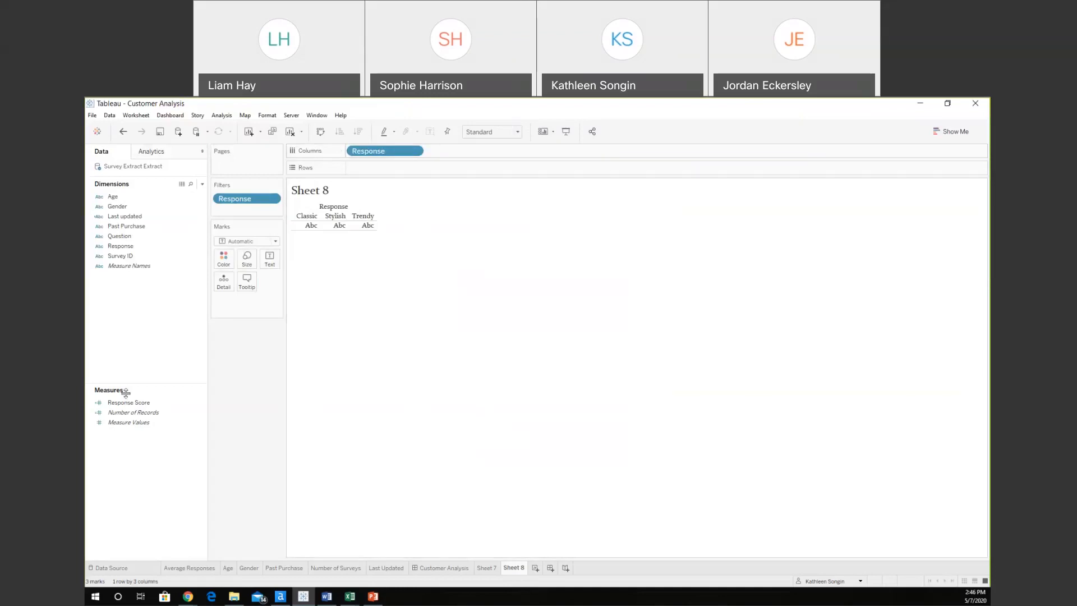
{"action": "left_click", "coordinate": [128, 413]}
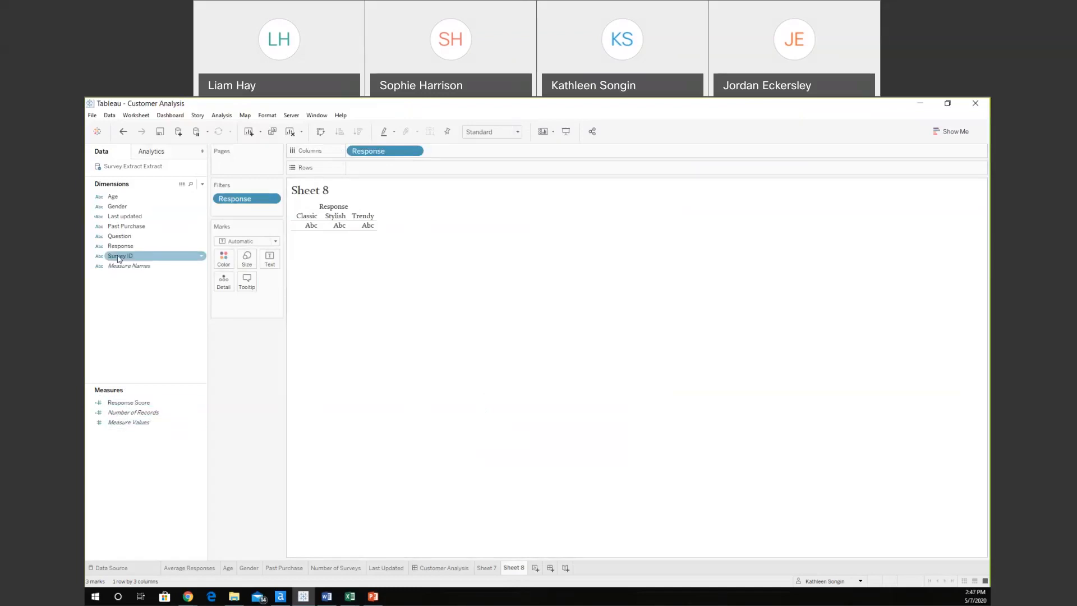
{"action": "left_click_drag", "start_coordinate": [118, 258], "coordinate": [378, 171]}
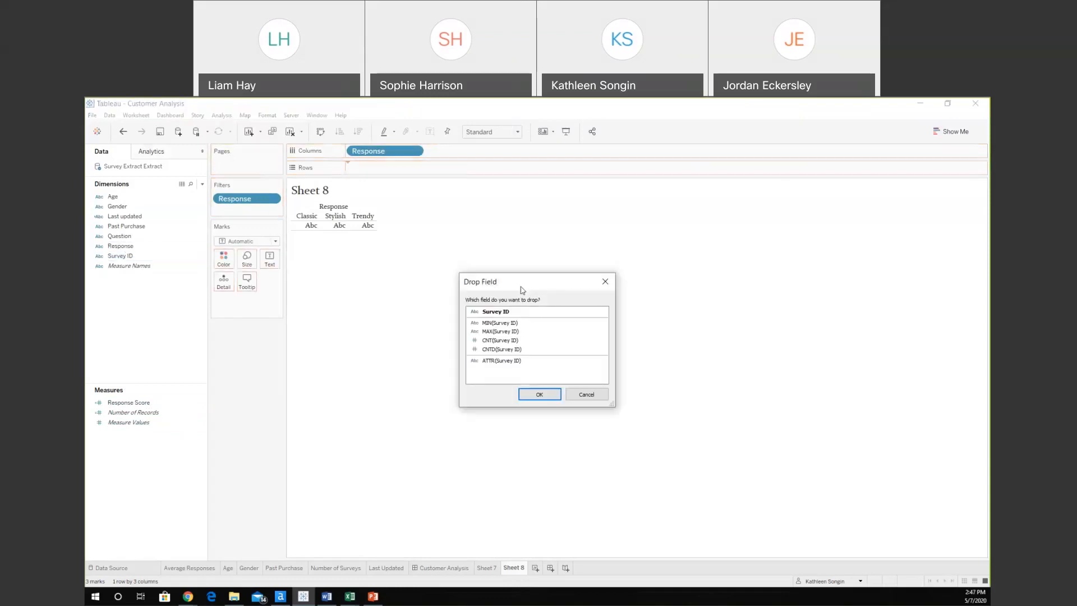
{"action": "left_click", "coordinate": [527, 351]}
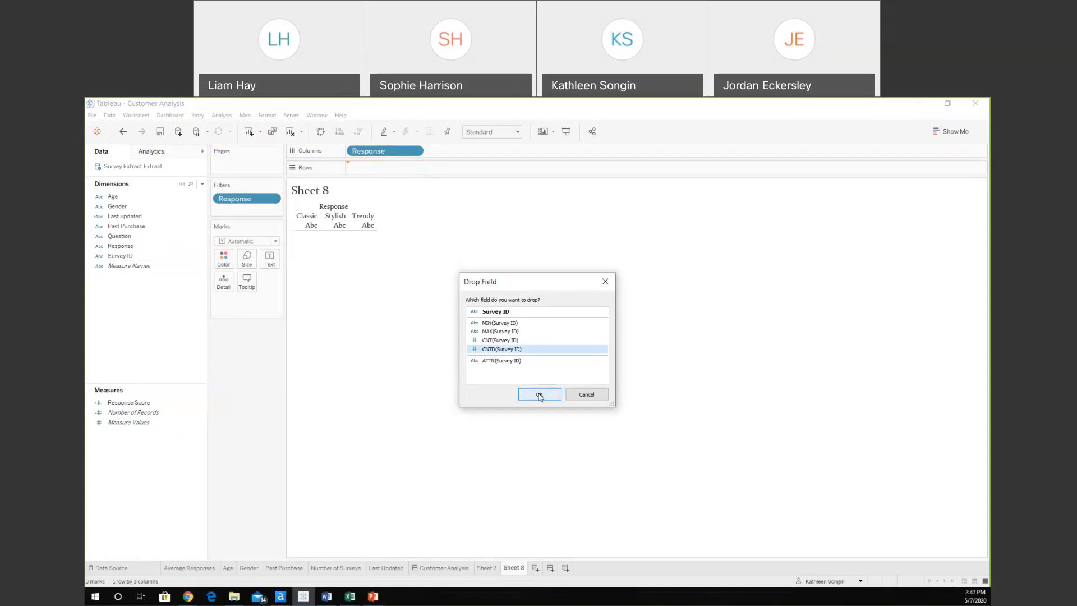
{"action": "left_click", "coordinate": [539, 395]}
{"action": "mouse_move", "coordinate": [335, 365]}
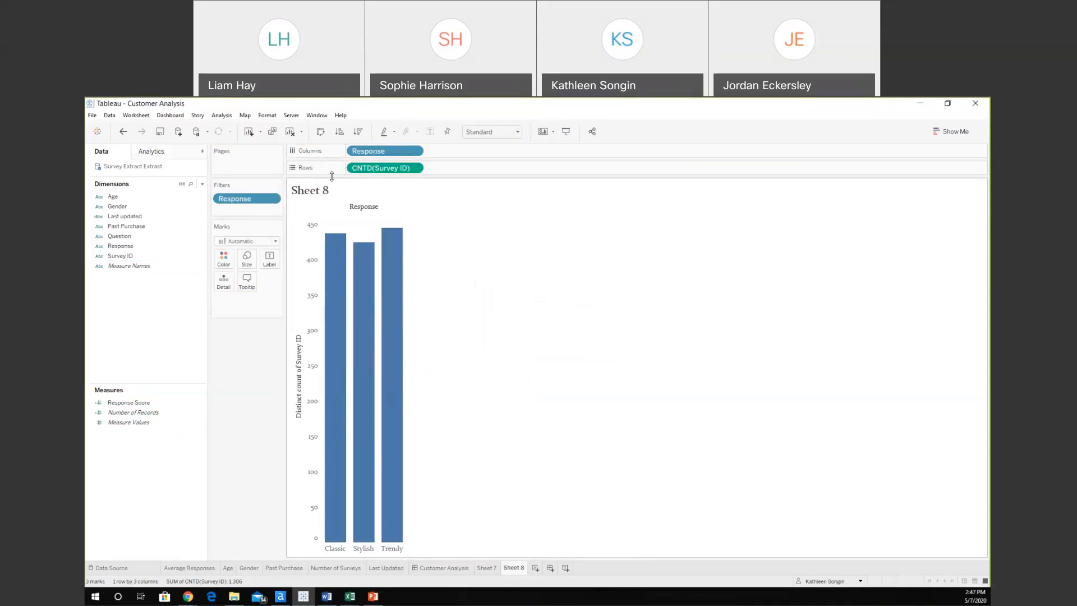
{"action": "left_click", "coordinate": [358, 132]}
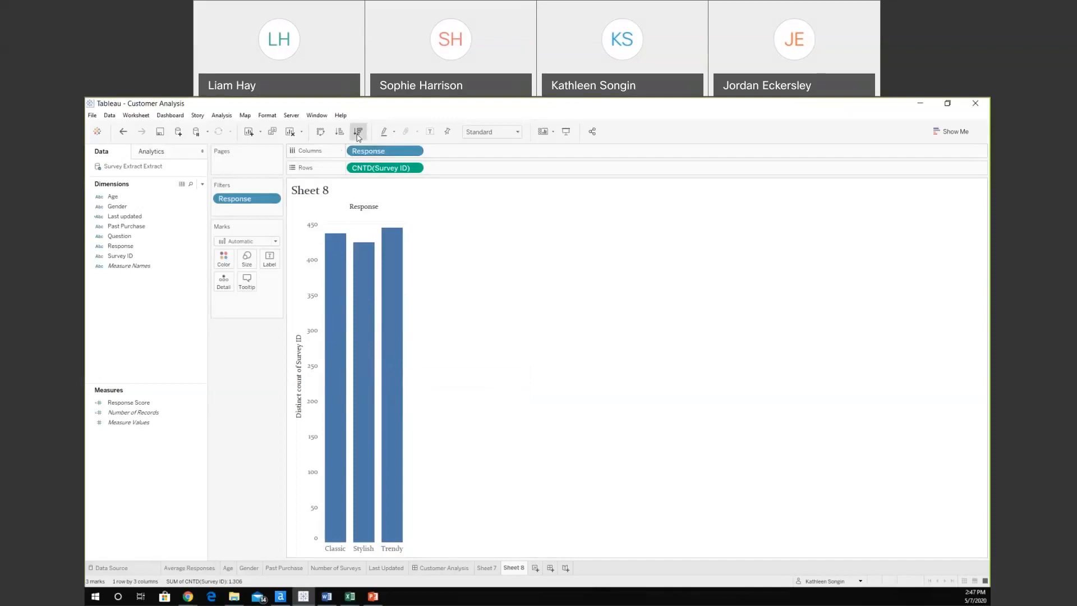
{"action": "mouse_move", "coordinate": [392, 312]}
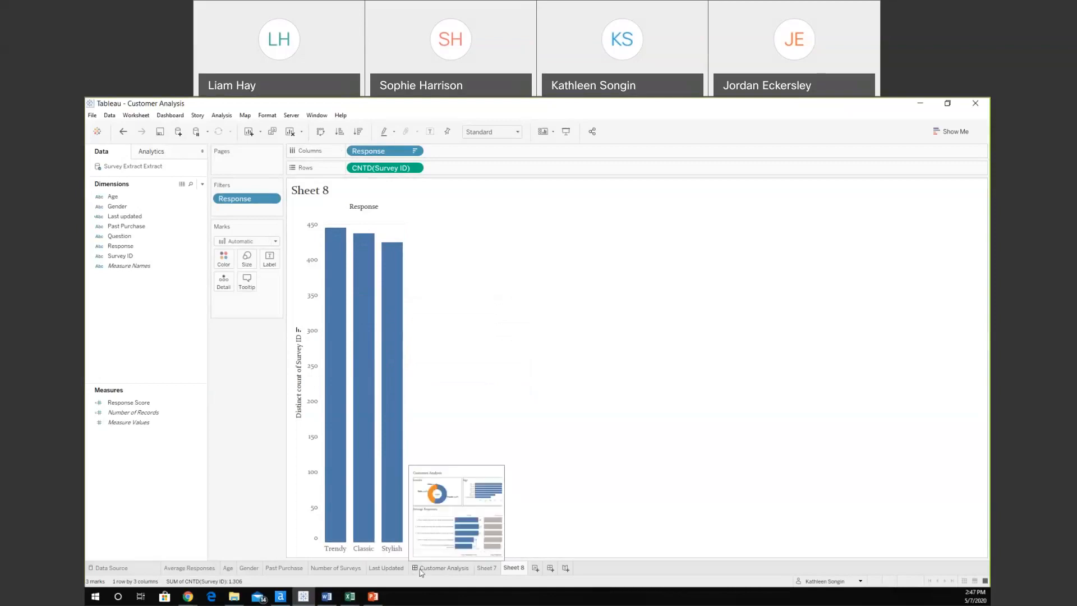
On the Gender sheet, delete the distinct count of Survey ID line from the pie's tooltip.
{"action": "left_click", "coordinate": [227, 568]}
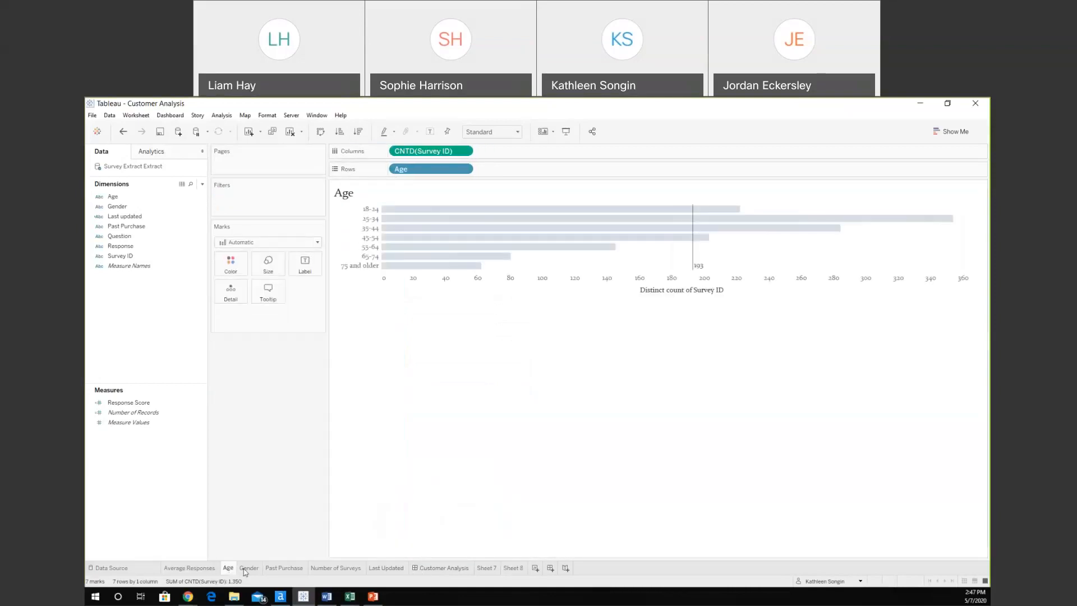
{"action": "left_click", "coordinate": [253, 568]}
{"action": "mouse_move", "coordinate": [598, 346]}
{"action": "mouse_move", "coordinate": [612, 415]}
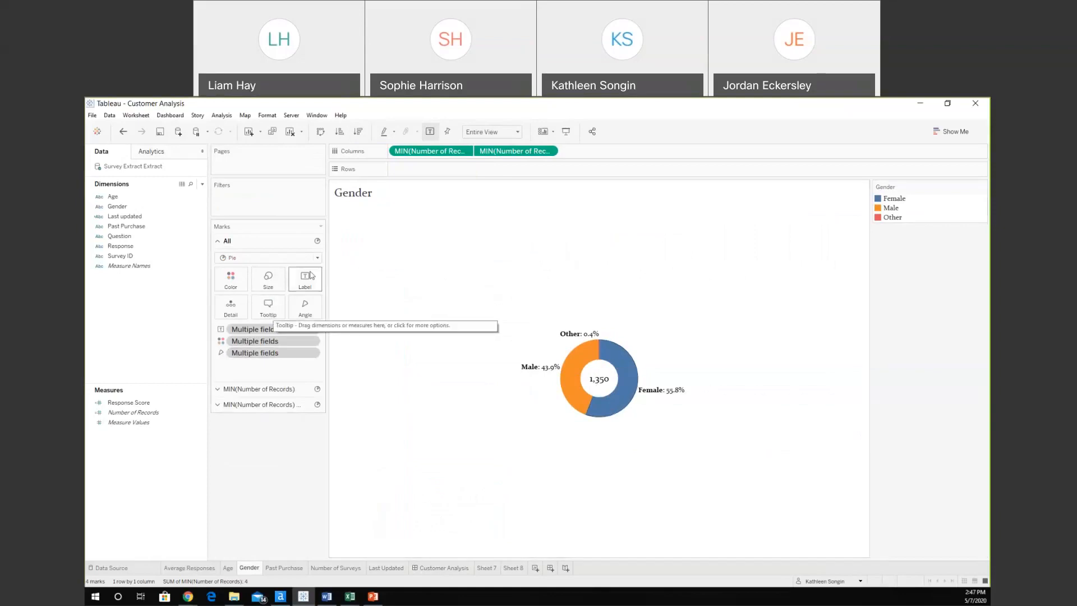
{"action": "left_click", "coordinate": [268, 307]}
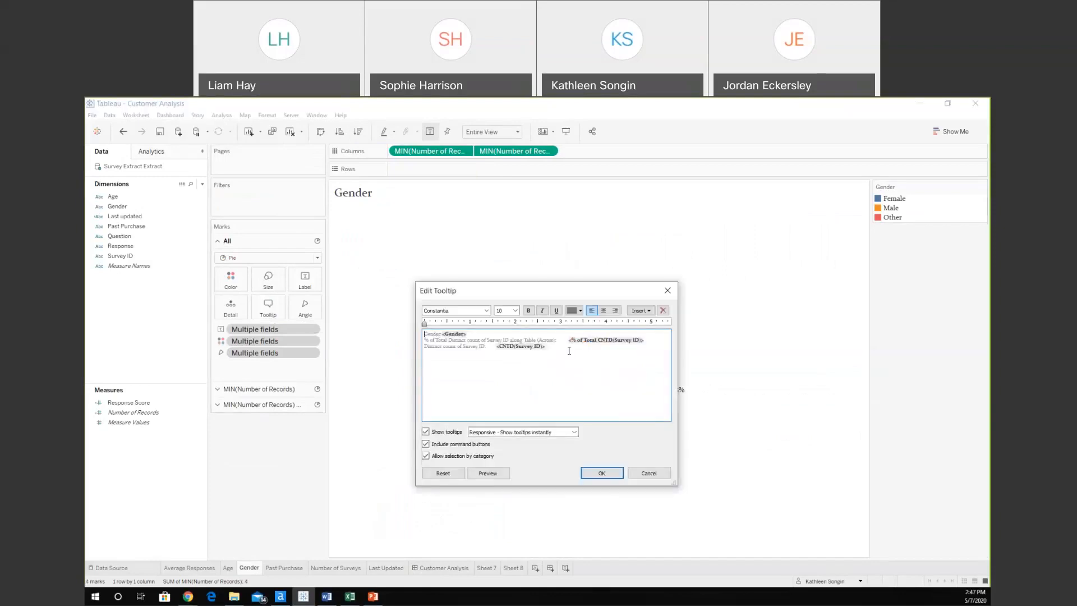
{"action": "left_click_drag", "start_coordinate": [552, 349], "coordinate": [376, 350]}
{"action": "key", "text": "Delete"}
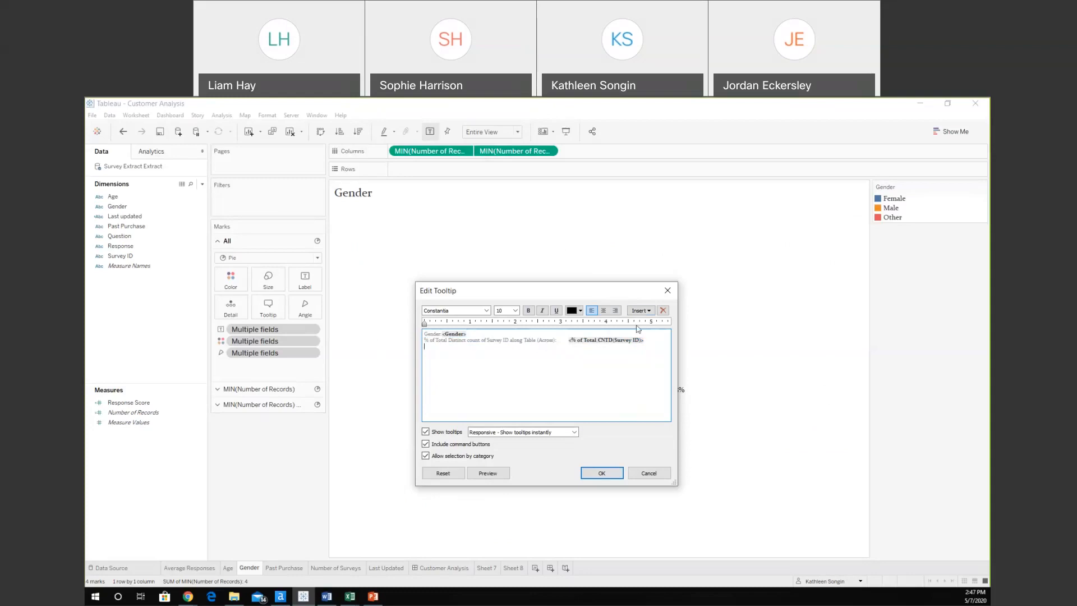
Embed Sheet 8 into the Gender tooltip and return to the Customer Analysis dashboard.
{"action": "left_click", "coordinate": [641, 310]}
{"action": "mouse_move", "coordinate": [675, 323]}
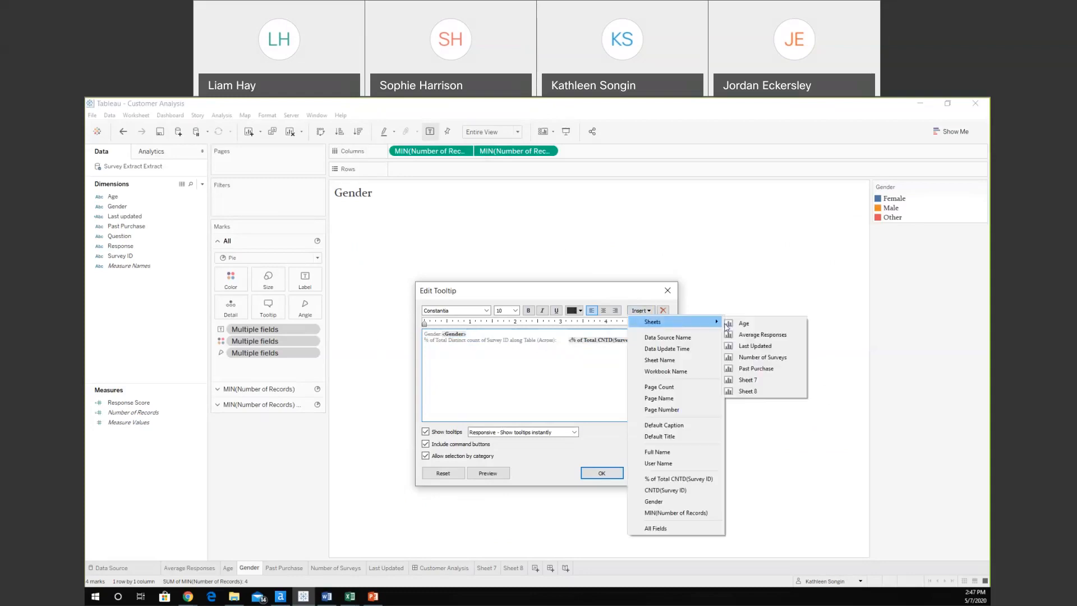
{"action": "left_click", "coordinate": [752, 392]}
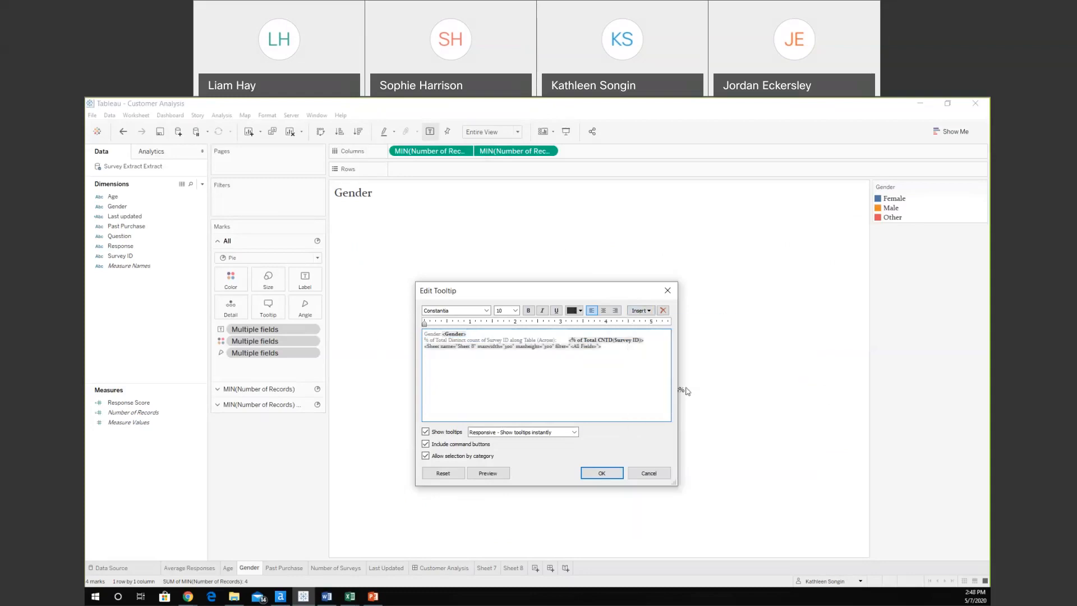
{"action": "left_click", "coordinate": [586, 473]}
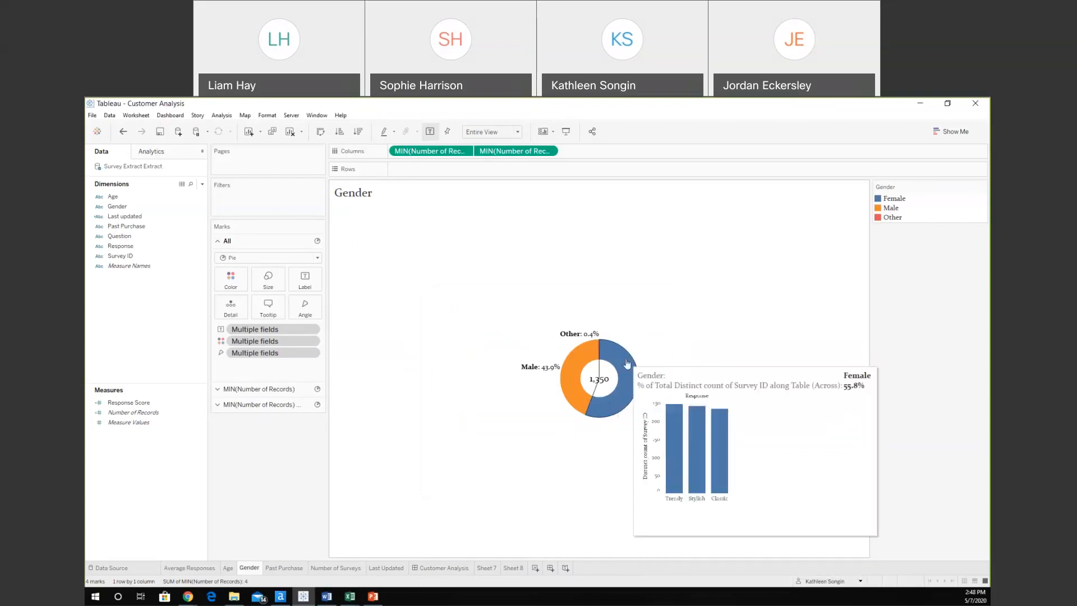
{"action": "mouse_move", "coordinate": [566, 369]}
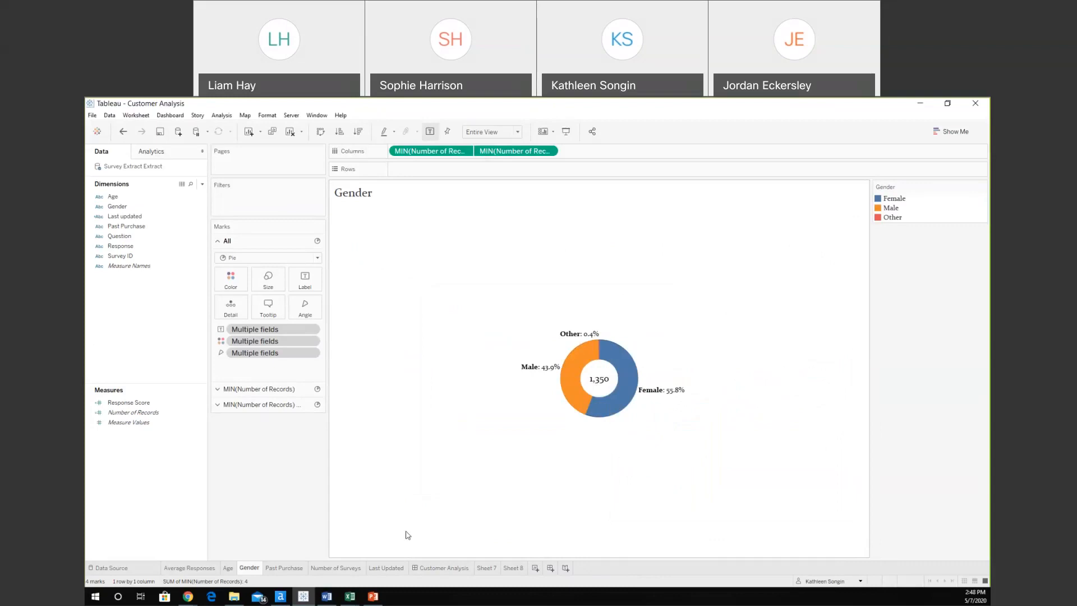
{"action": "left_click", "coordinate": [439, 568]}
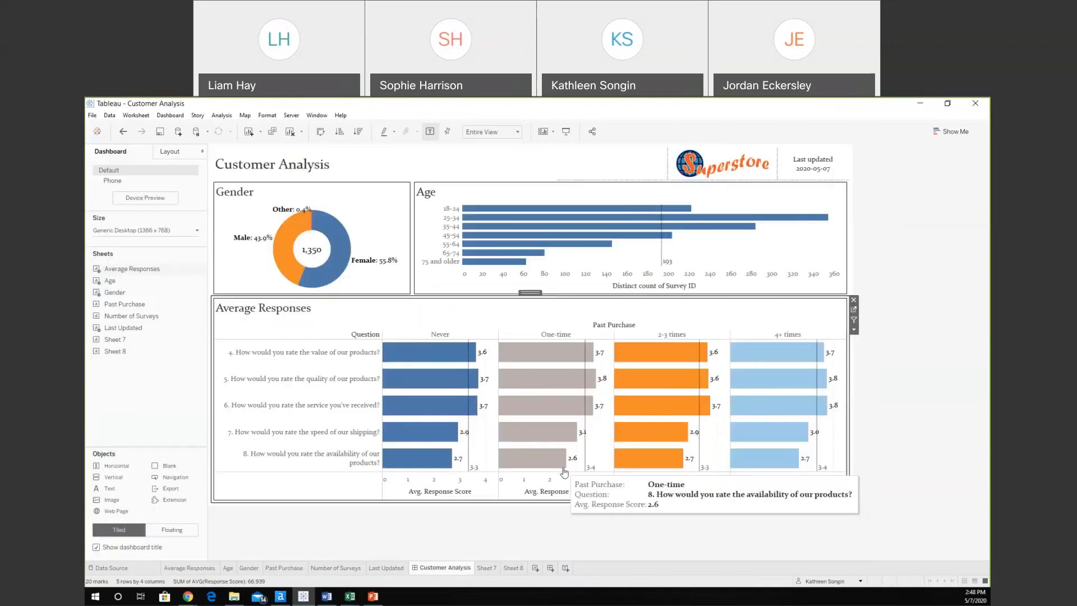
Publish the Customer Analysis workbook through Server > Publish Workbook, confirming the overwrite of the existing version.
{"action": "left_click", "coordinate": [287, 116]}
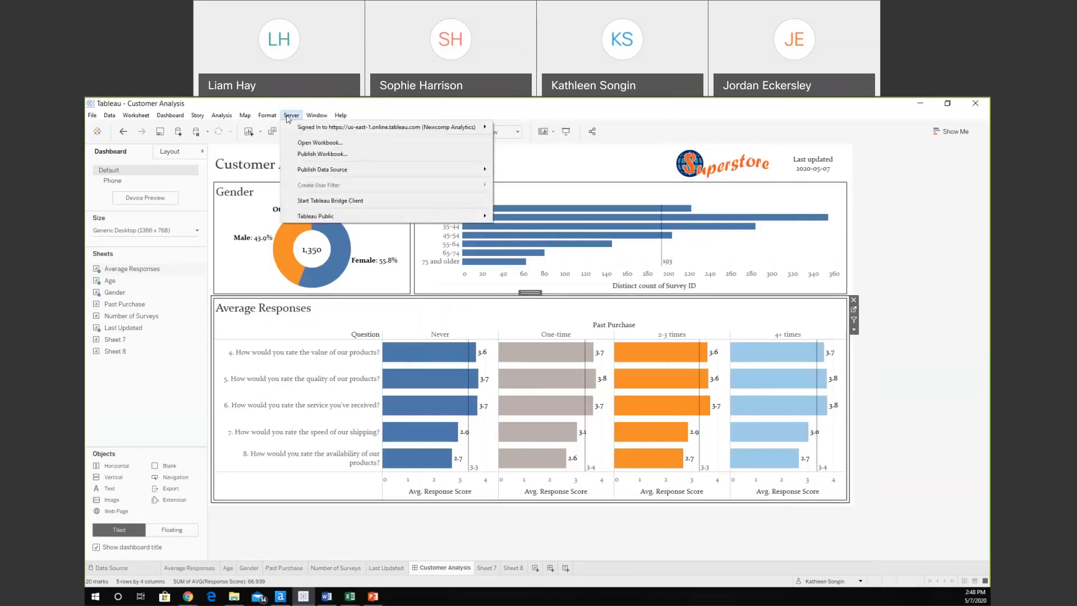
{"action": "left_click", "coordinate": [332, 155]}
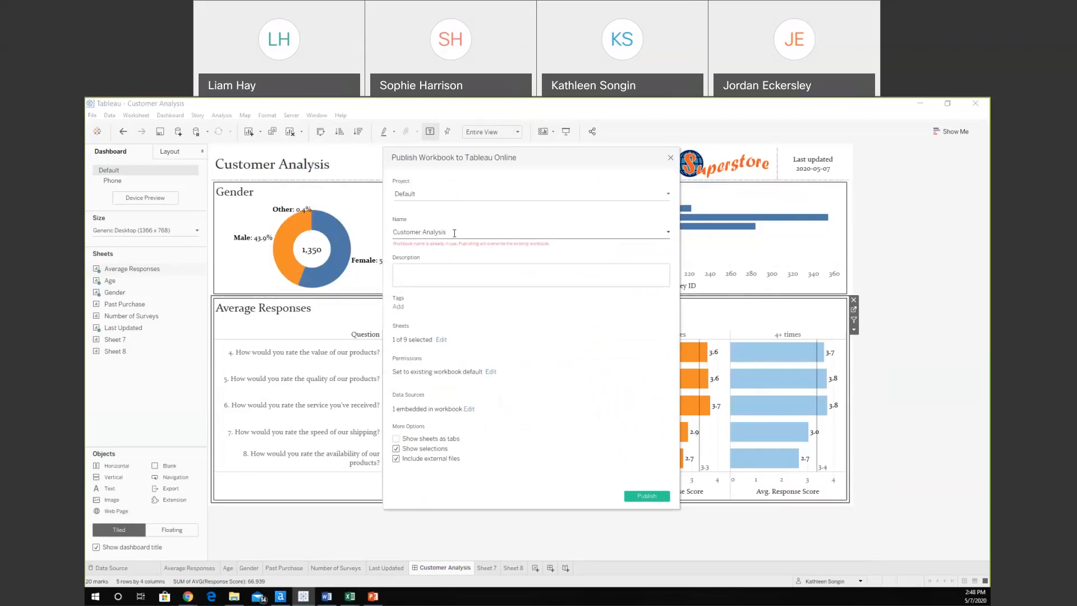
{"action": "left_click", "coordinate": [635, 497]}
{"action": "left_click", "coordinate": [617, 344]}
{"action": "left_click", "coordinate": [647, 496]}
{"action": "left_click", "coordinate": [604, 341]}
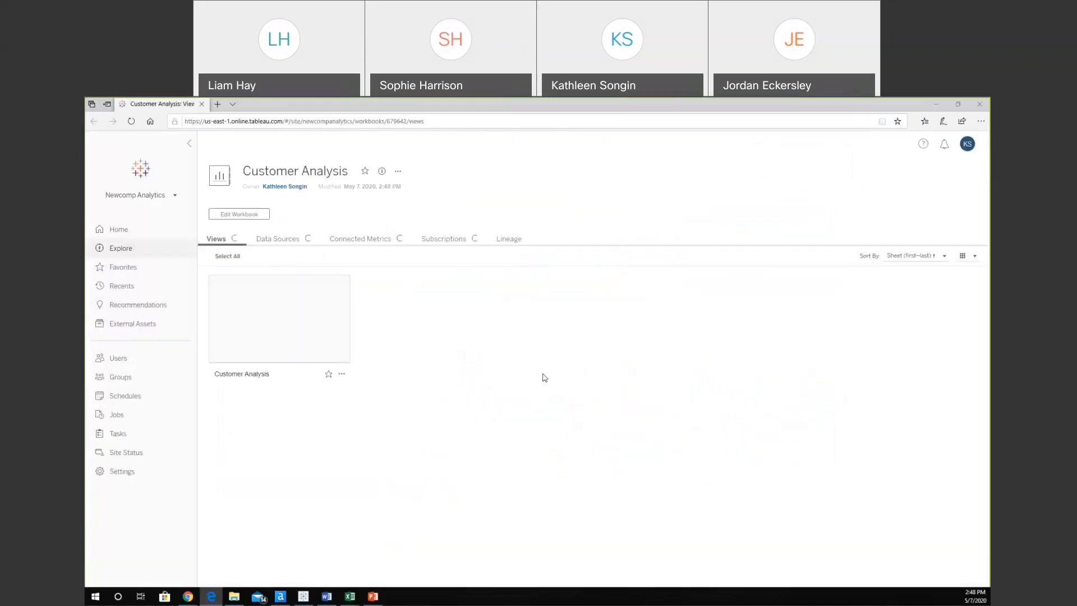
Dismiss the publishing notice and view the published Customer Analysis dashboard online.
{"action": "left_click", "coordinate": [636, 387]}
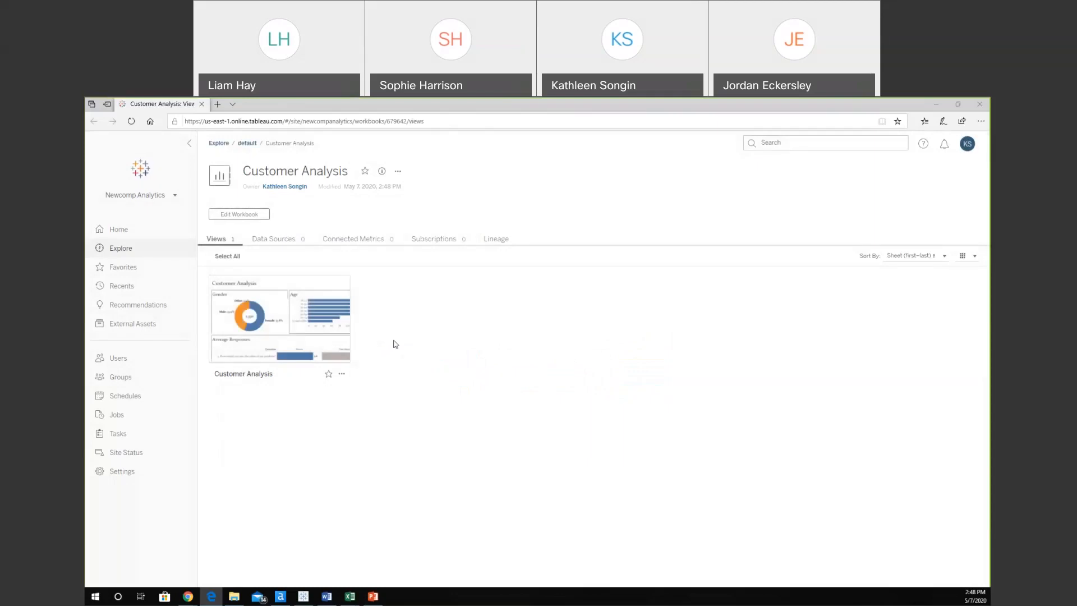
{"action": "left_click", "coordinate": [280, 315]}
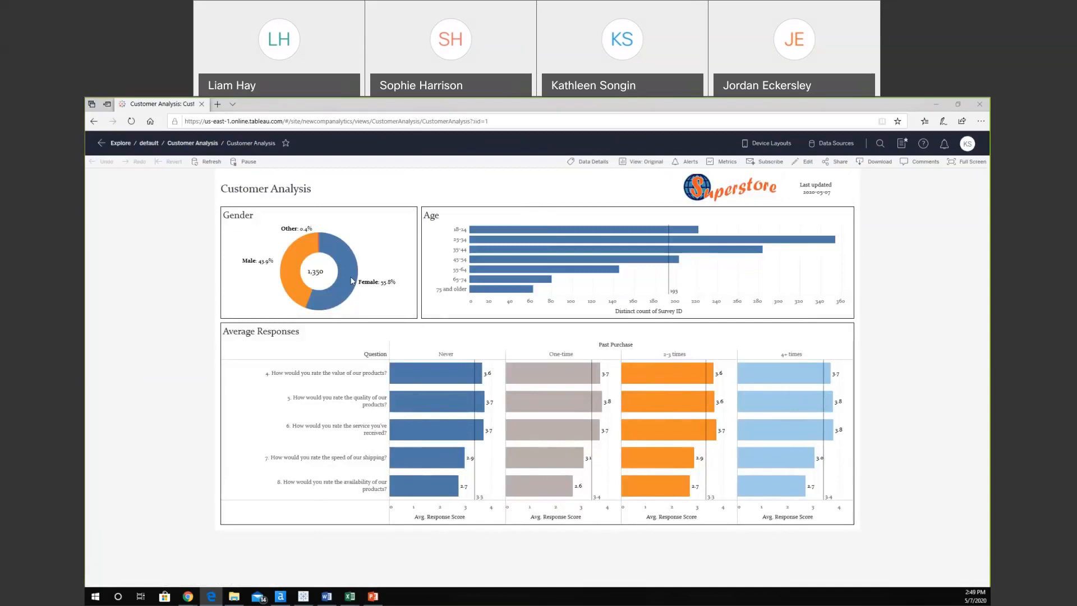
{"action": "mouse_move", "coordinate": [298, 279]}
Search 'customer', open the Alteryx Output for Tableau data source, visit Explore, and close the browser.
{"action": "left_click", "coordinate": [881, 144]}
{"action": "type", "text": "cu"}
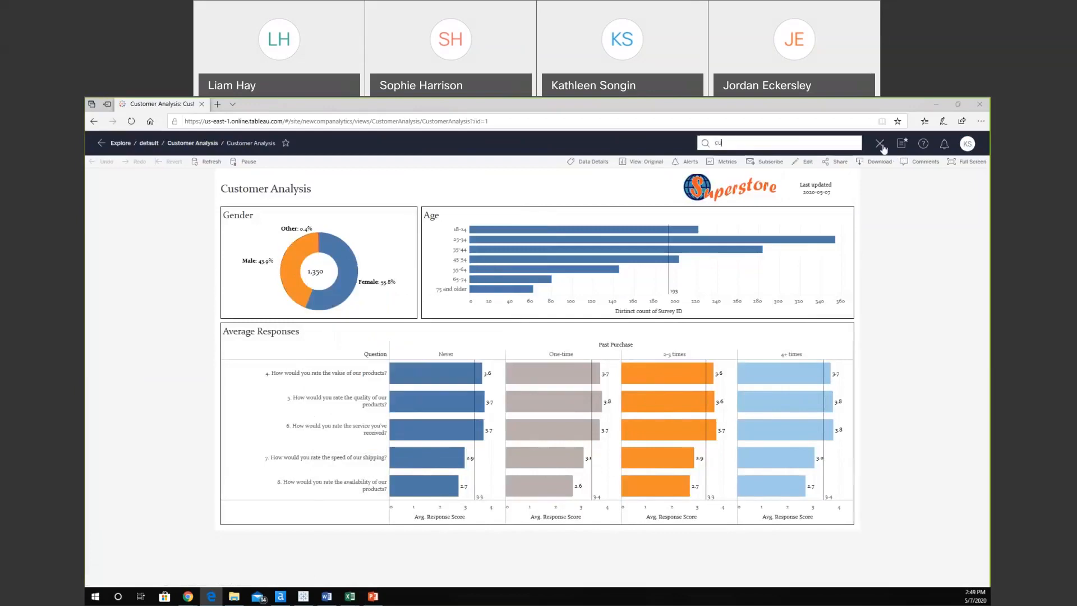
{"action": "type", "text": "stomer"}
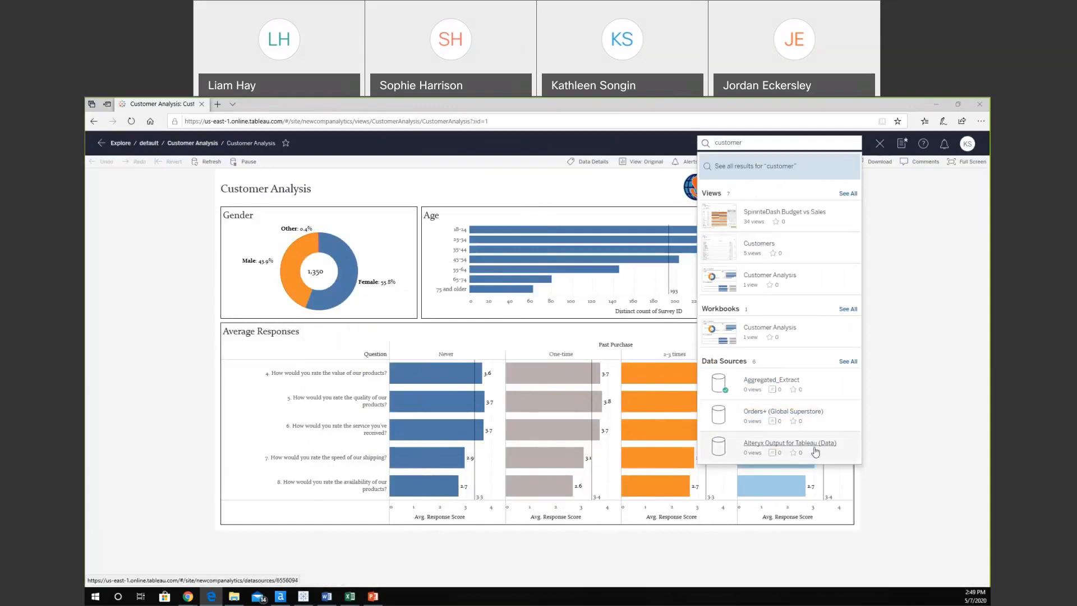
{"action": "left_click", "coordinate": [775, 447]}
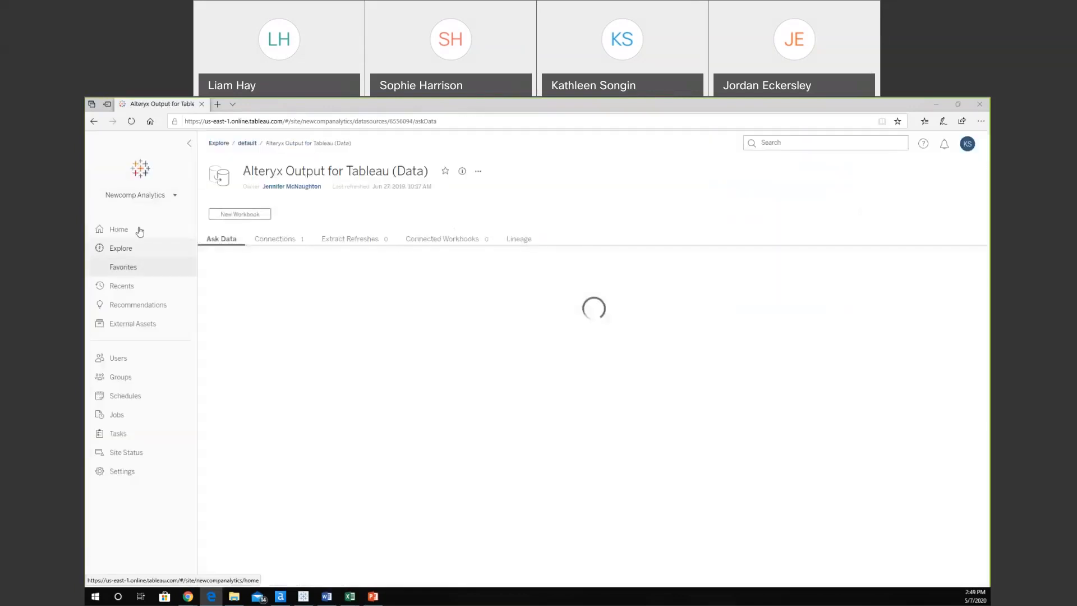
{"action": "left_click", "coordinate": [134, 252]}
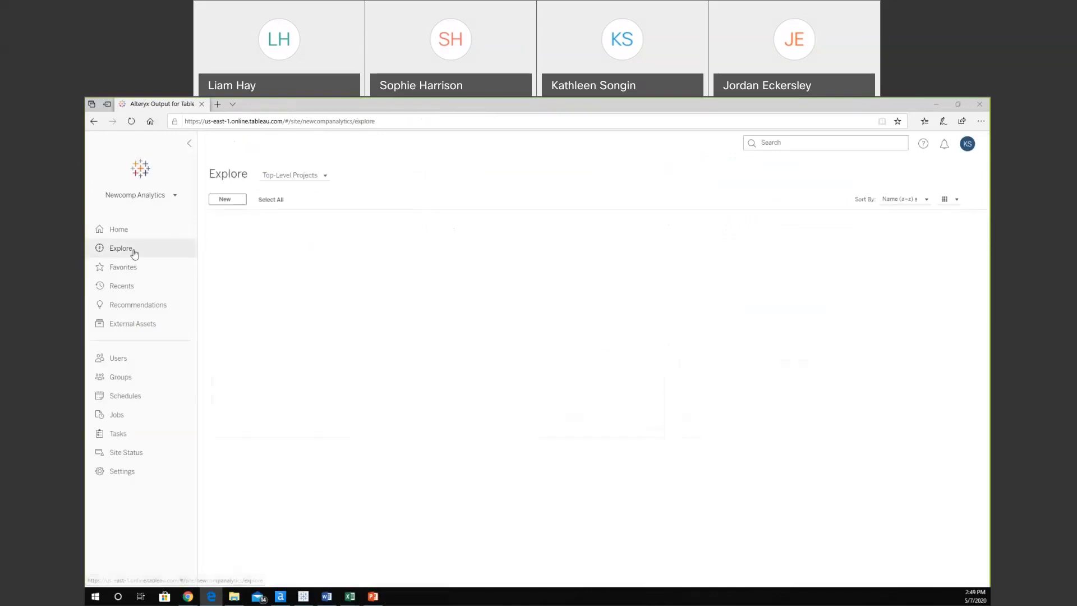
{"action": "left_click", "coordinate": [202, 105]}
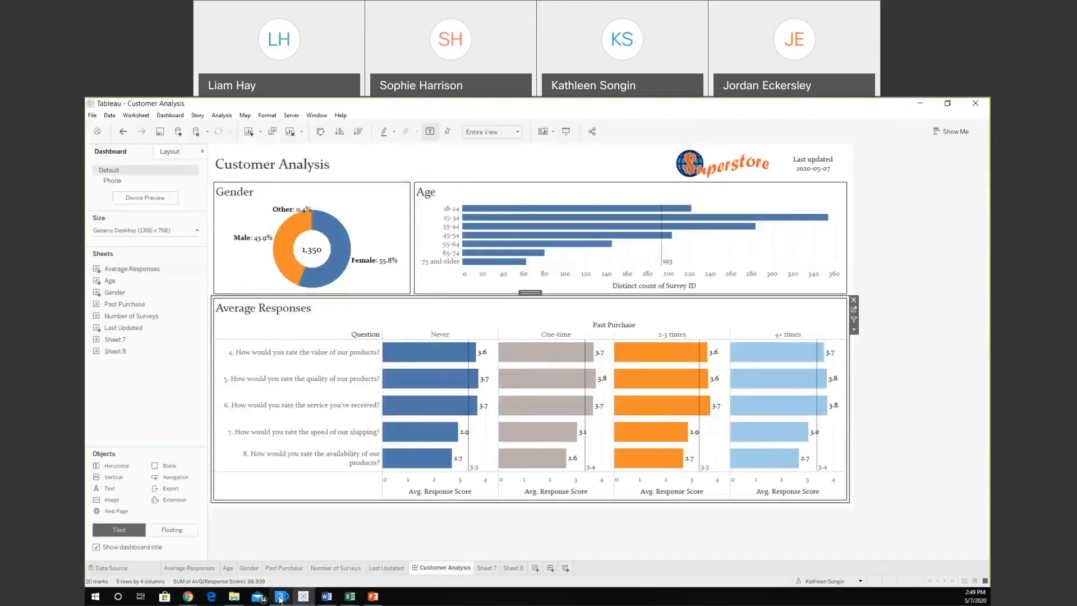
{"action": "left_click", "coordinate": [280, 598]}
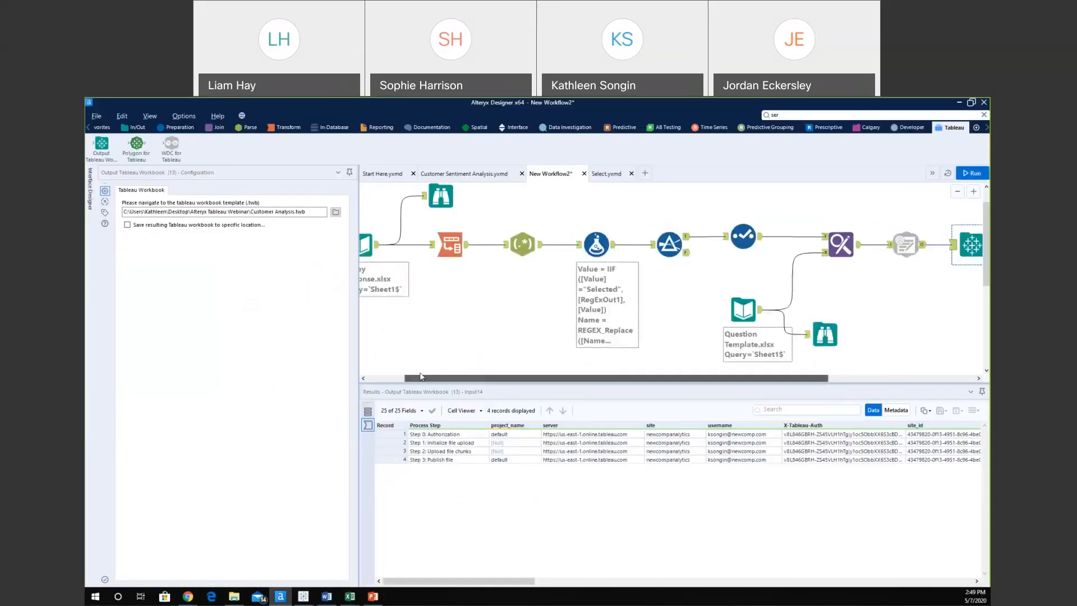
{"action": "scroll", "coordinate": [407, 368], "scroll_direction": "left", "scroll_amount": 1}
{"action": "scroll", "coordinate": [455, 320], "scroll_direction": "down", "scroll_amount": 2}
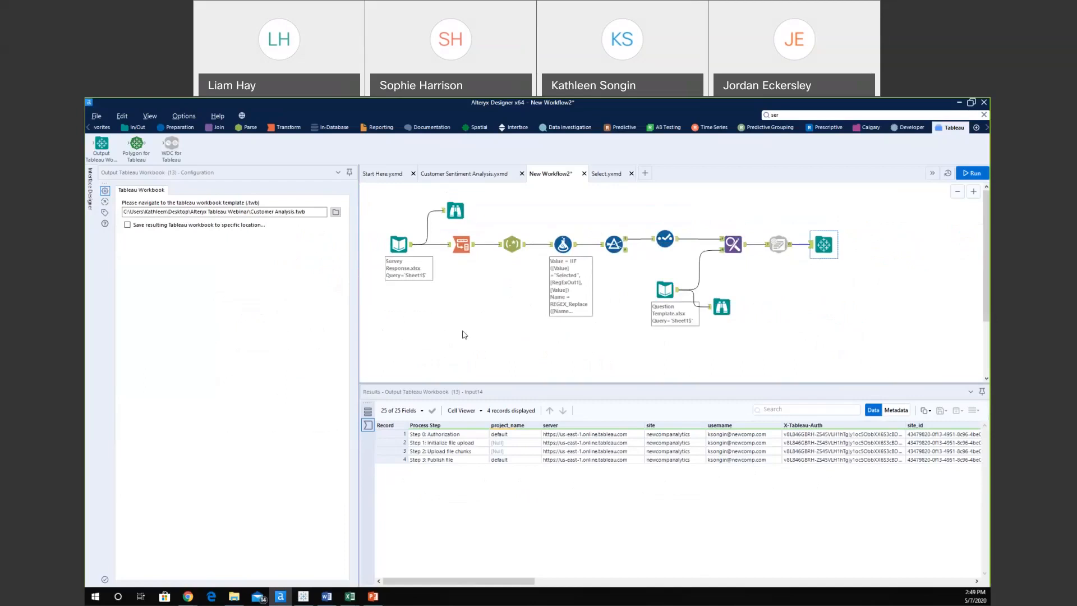
{"action": "left_click", "coordinate": [313, 599]}
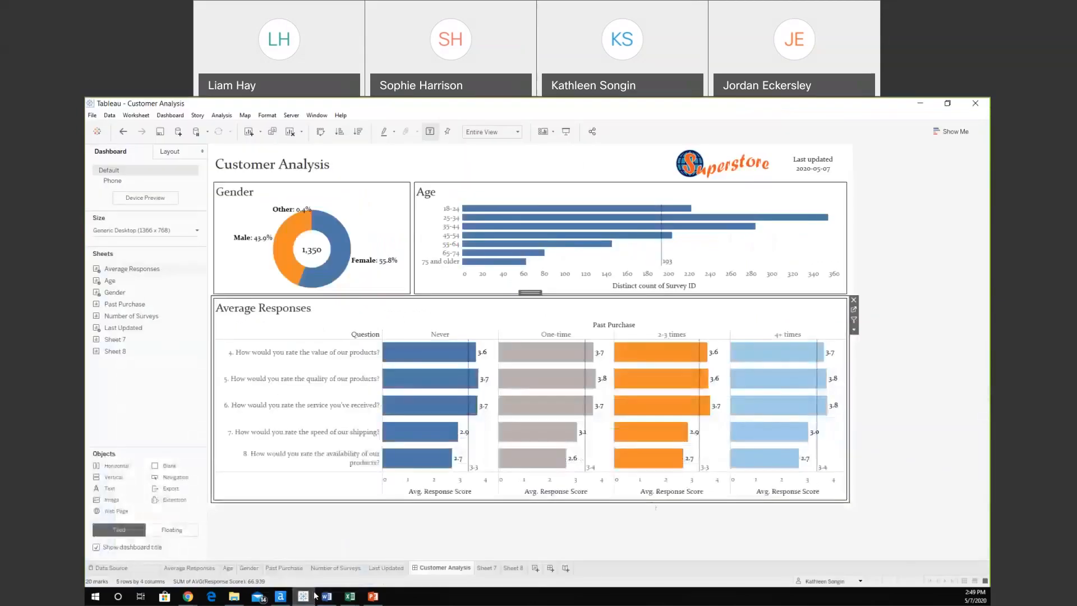
{"action": "left_click", "coordinate": [901, 334]}
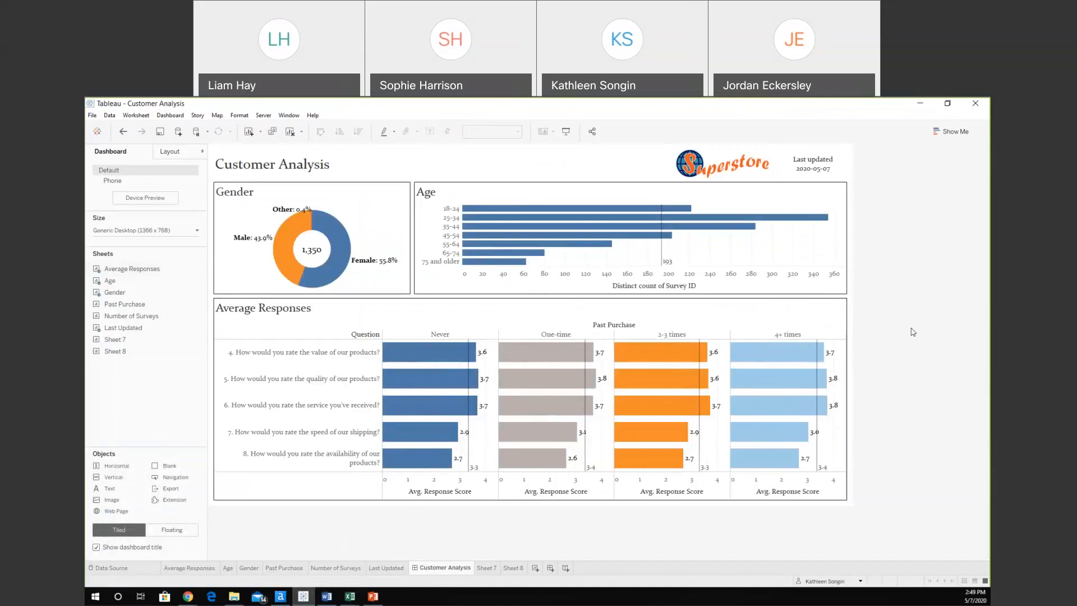
{"action": "mouse_move", "coordinate": [761, 373]}
{"action": "key", "text": "alt+Tab"}
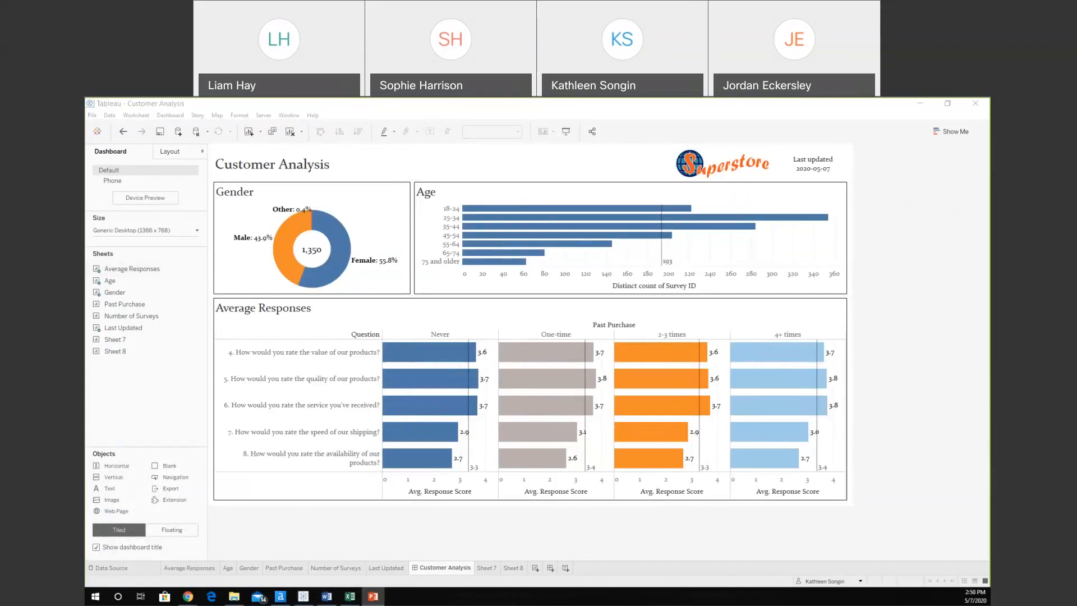
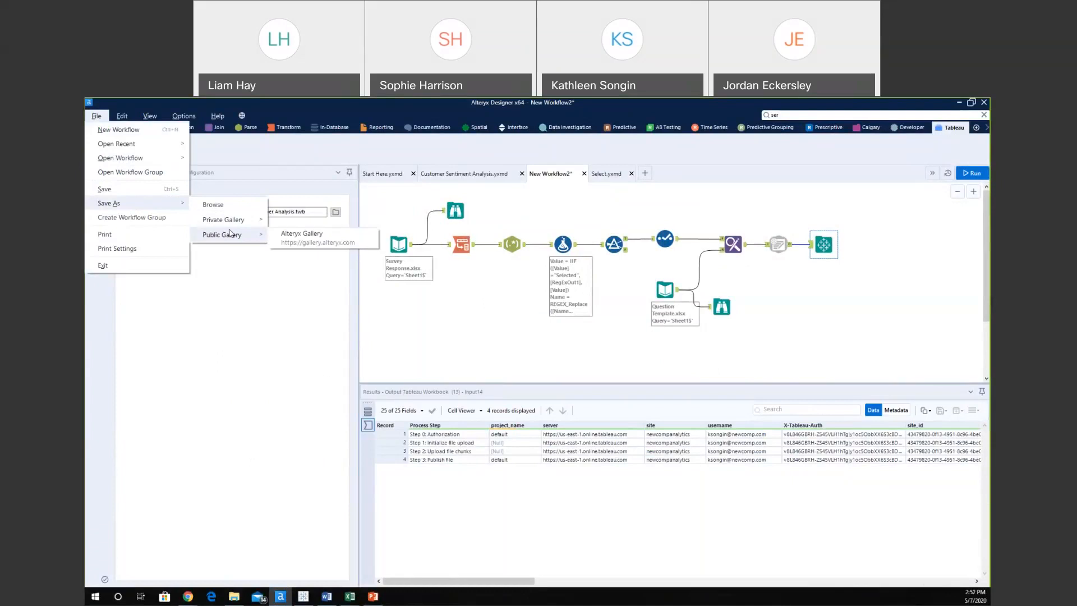
Save the workflow to the Alteryx Public Gallery as 'Customer Analysis' and dismiss the confirmation.
{"action": "left_click", "coordinate": [301, 236]}
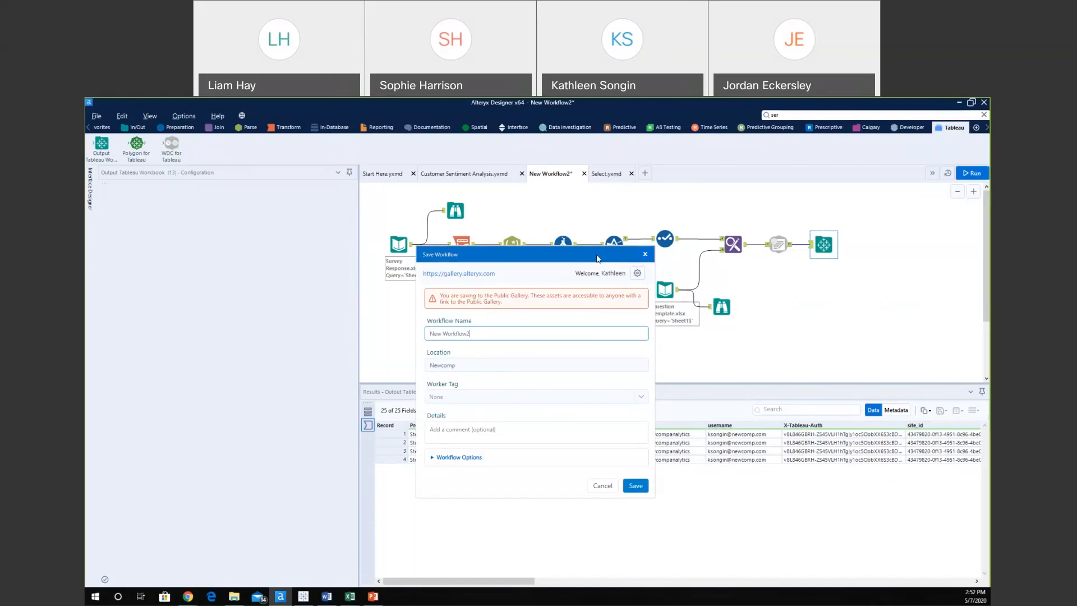
{"action": "left_click_drag", "start_coordinate": [598, 259], "coordinate": [599, 325]}
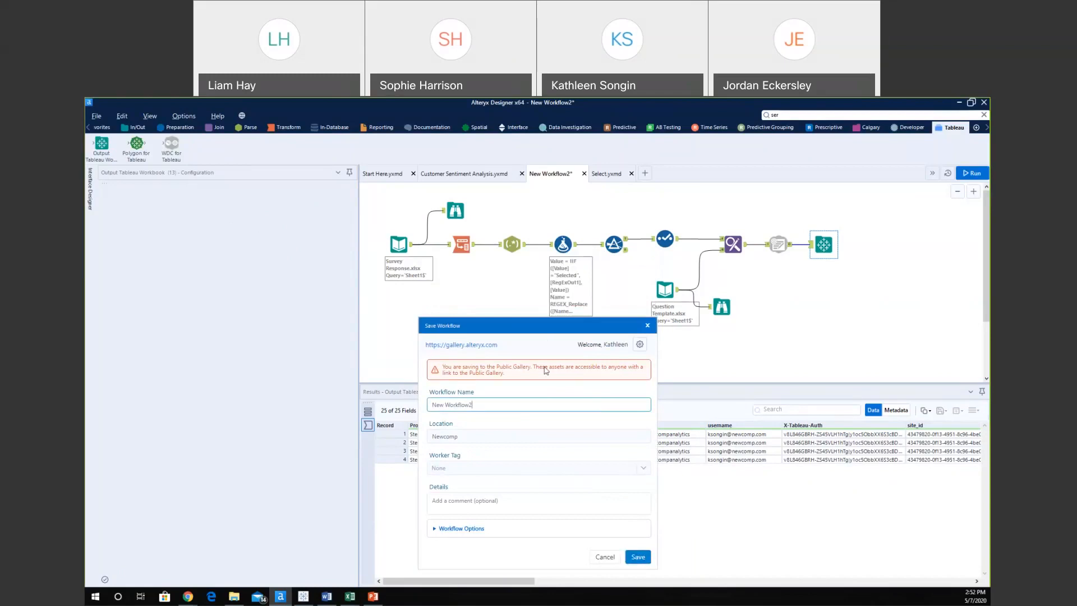
{"action": "left_click_drag", "start_coordinate": [505, 402], "coordinate": [392, 405]}
{"action": "type", "text": "Customer Analysis"}
{"action": "left_click", "coordinate": [639, 556]}
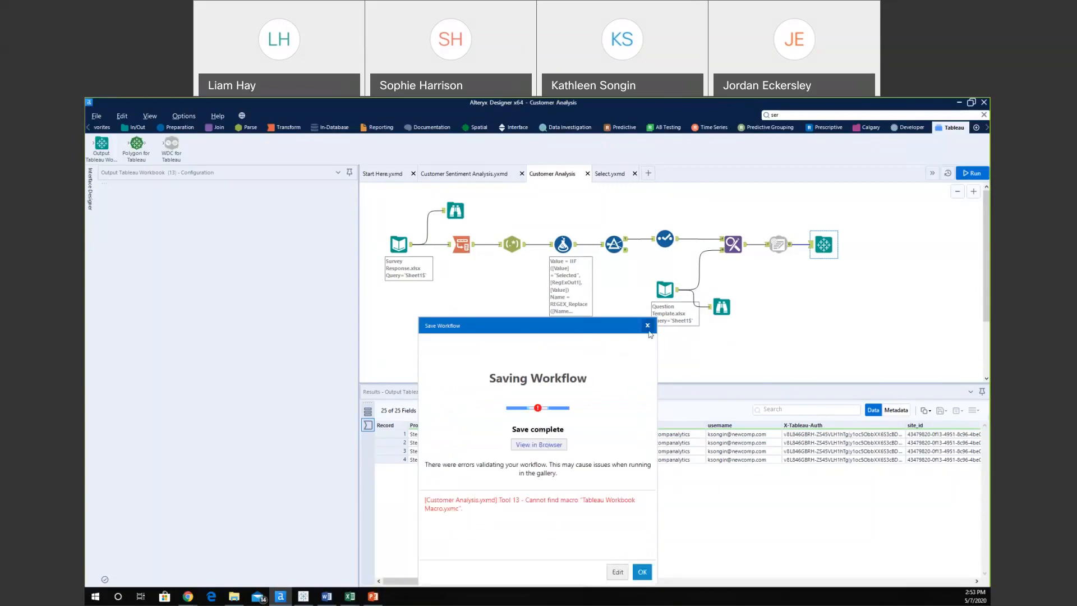
{"action": "left_click", "coordinate": [648, 326]}
Select the Transpose tool and browse its input of 1,350 survey records across 13 fields.
{"action": "left_click", "coordinate": [461, 245]}
{"action": "left_click", "coordinate": [284, 128]}
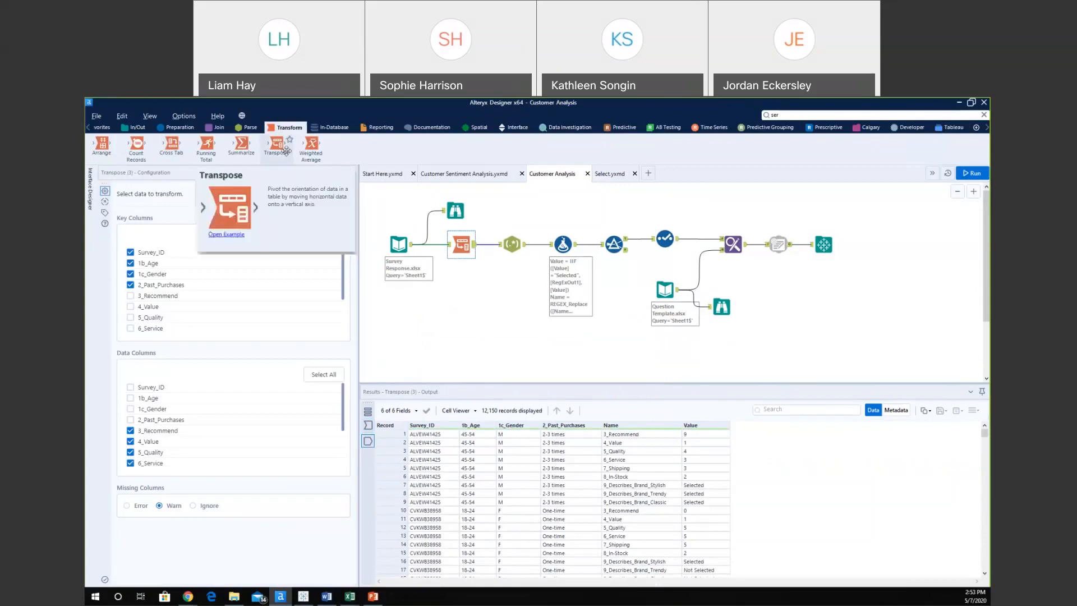
{"action": "left_click", "coordinate": [451, 244]}
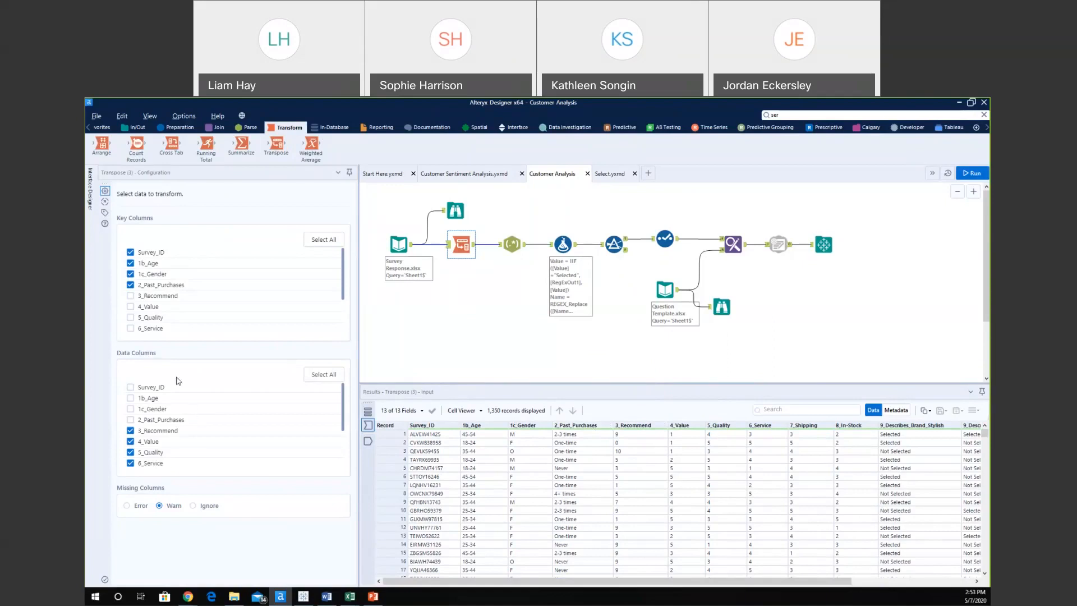
{"action": "scroll", "coordinate": [171, 404], "scroll_direction": "down", "scroll_amount": 3}
{"action": "scroll", "coordinate": [170, 425], "scroll_direction": "up", "scroll_amount": 3}
{"action": "scroll", "coordinate": [167, 429], "scroll_direction": "down", "scroll_amount": 2}
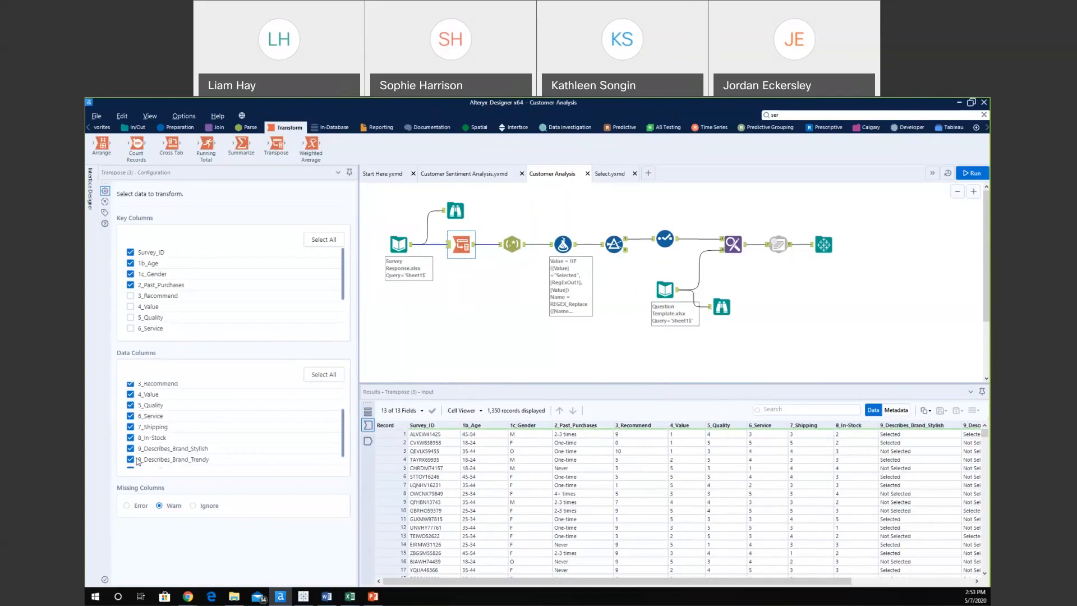
Compare the Transpose's 12,150-row reshaped output against its wide input data.
{"action": "left_click", "coordinate": [474, 245]}
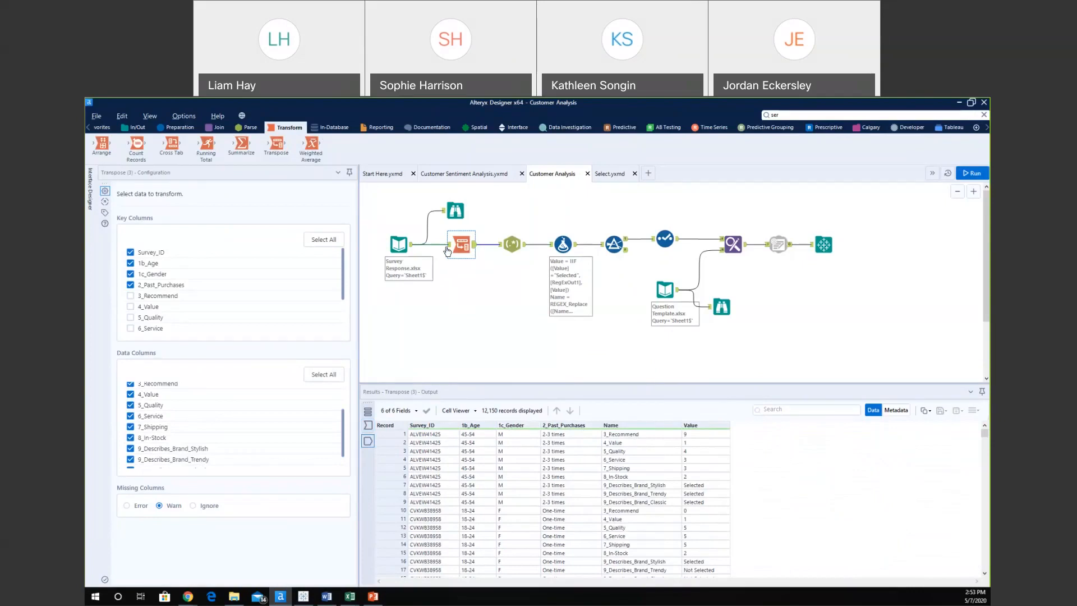
{"action": "left_click", "coordinate": [447, 248]}
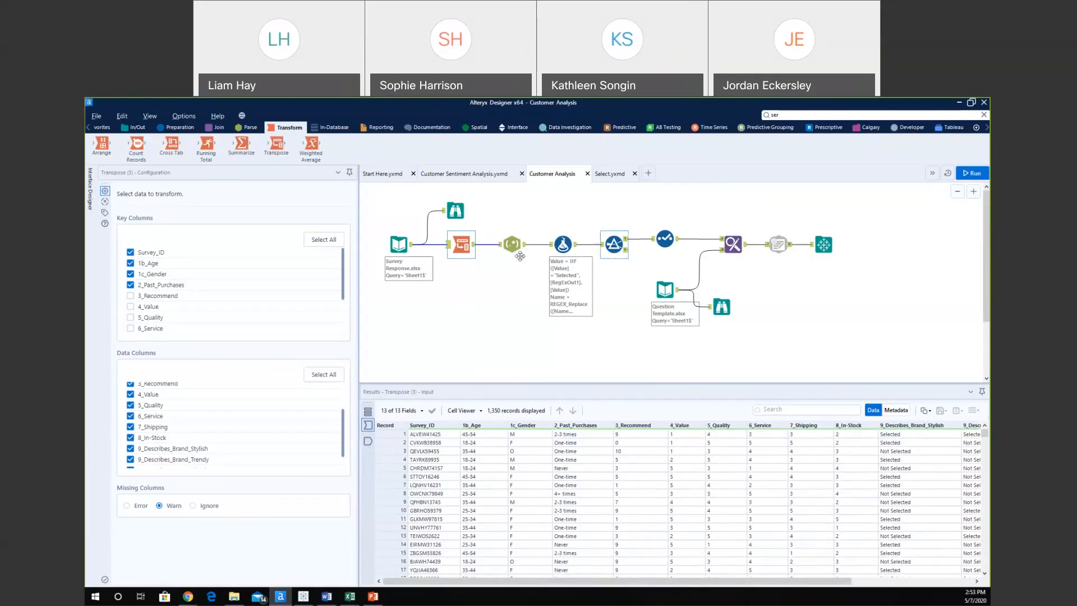
{"action": "left_click", "coordinate": [474, 245]}
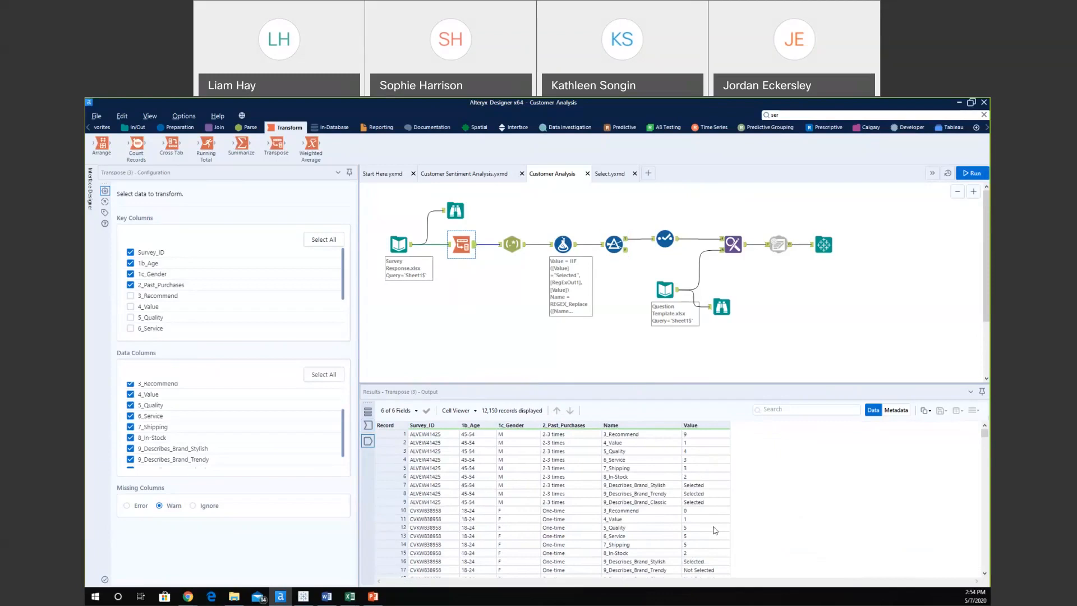
{"action": "left_click", "coordinate": [450, 248]}
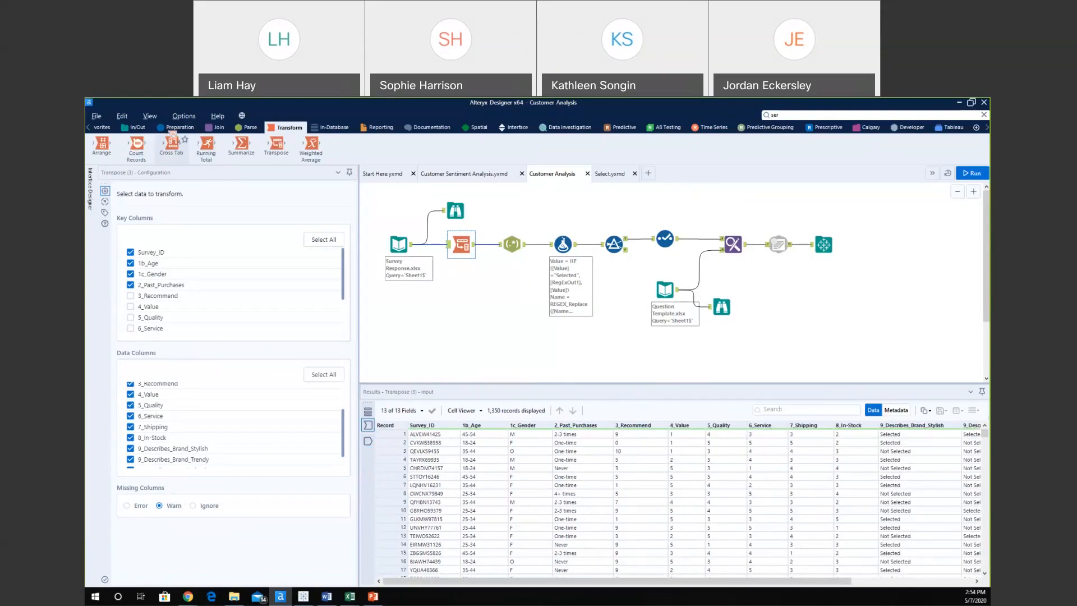
{"action": "mouse_move", "coordinate": [182, 144]}
Check the Add Workflow to Schedule location options, then bring the Tableau dashboard forward.
{"action": "left_click", "coordinate": [947, 175]}
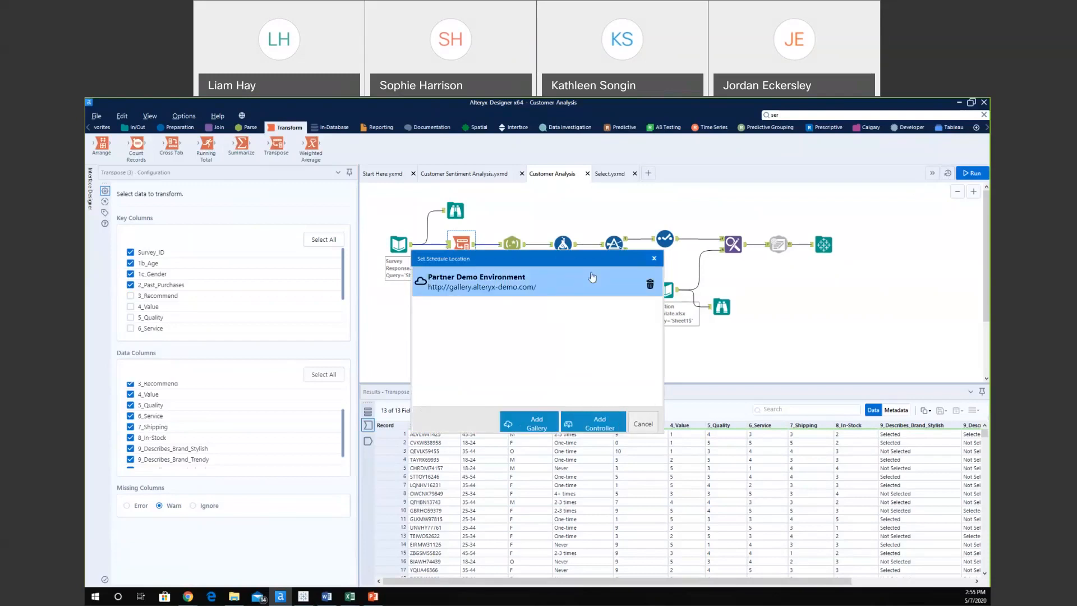
{"action": "left_click", "coordinate": [654, 259]}
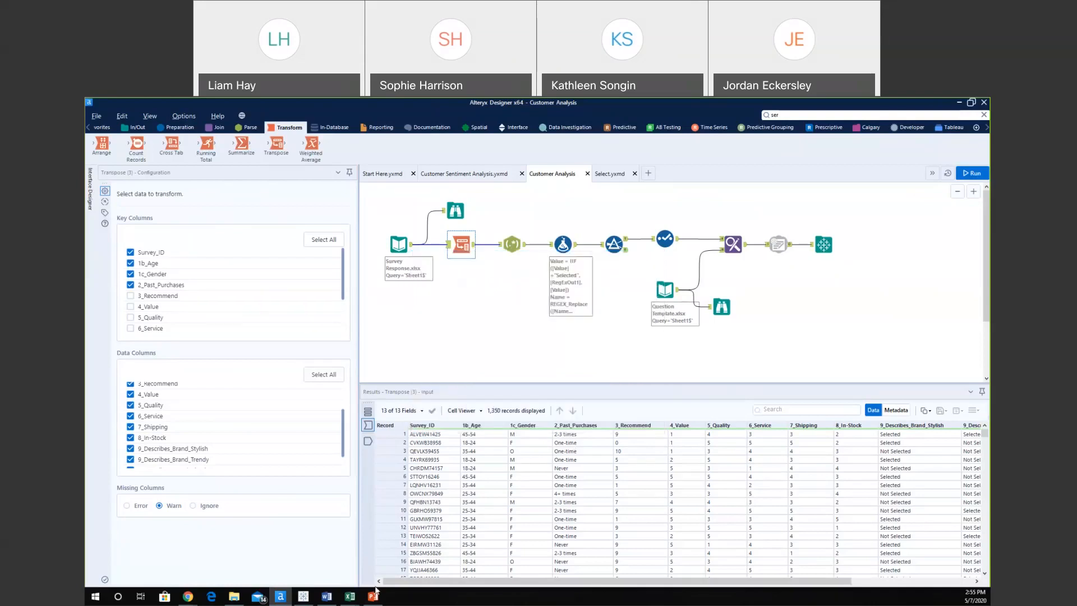
{"action": "left_click", "coordinate": [306, 596]}
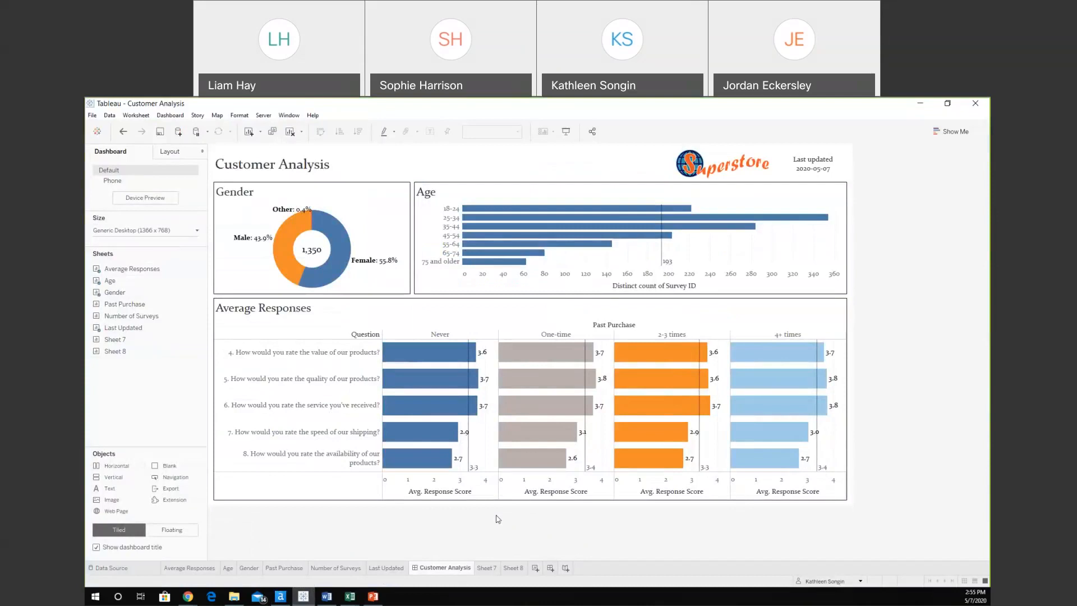
Review the Customer Analysis dashboard, glance at the Chrome windows, and minimize Tableau.
{"action": "left_click", "coordinate": [188, 596]}
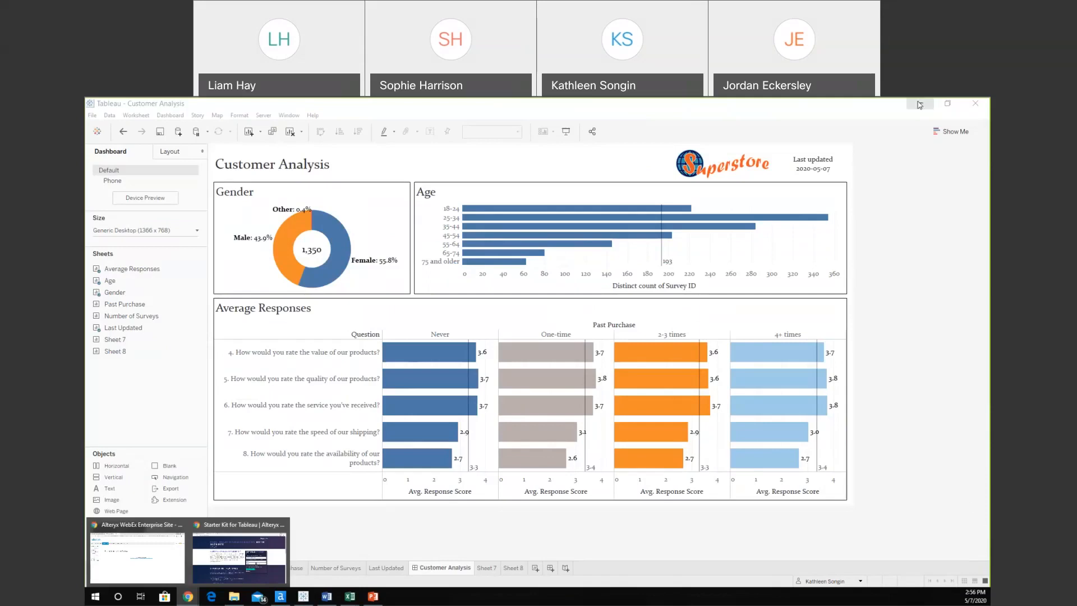
{"action": "left_click", "coordinate": [920, 105]}
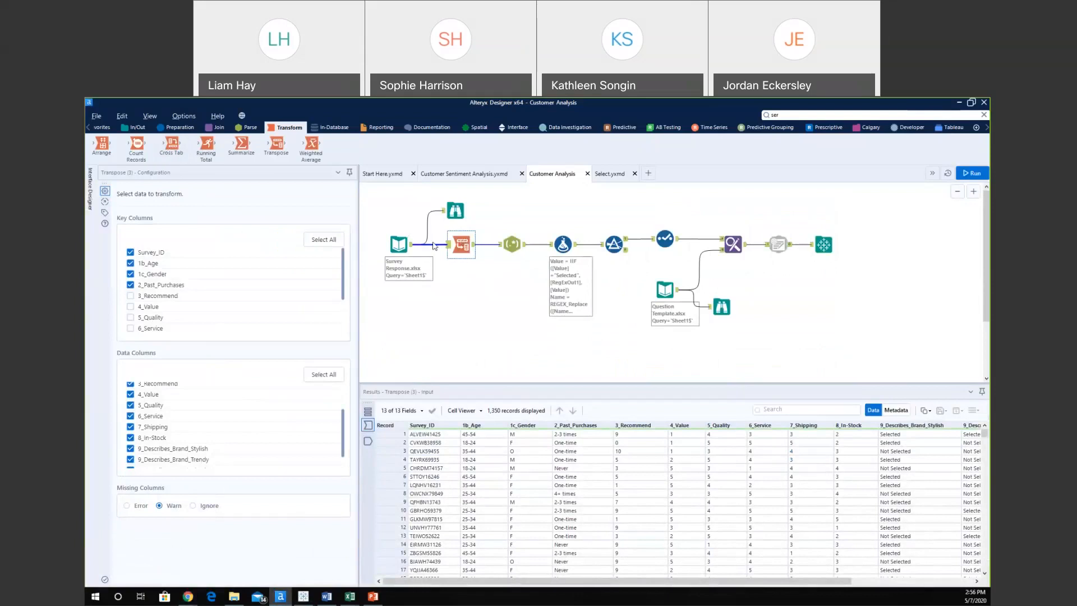
Add a Cross Tab below the flow, connected to the Survey Response input.
{"action": "left_click", "coordinate": [412, 248]}
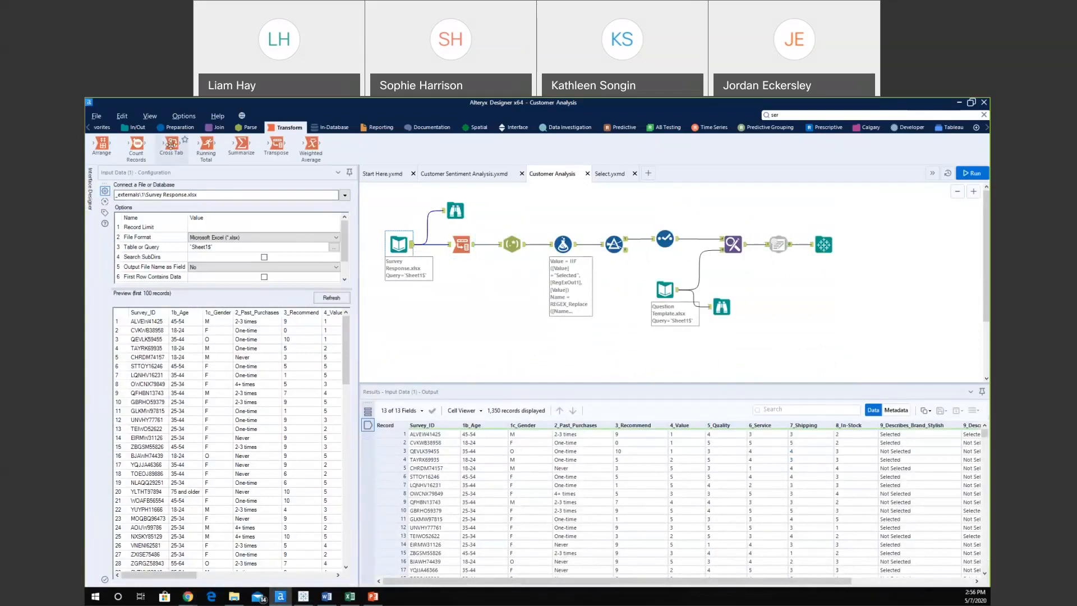
{"action": "mouse_move", "coordinate": [171, 145]}
{"action": "left_mouse_down"}
{"action": "mouse_move", "coordinate": [352, 341]}
{"action": "mouse_move", "coordinate": [467, 313]}
{"action": "left_mouse_up"}
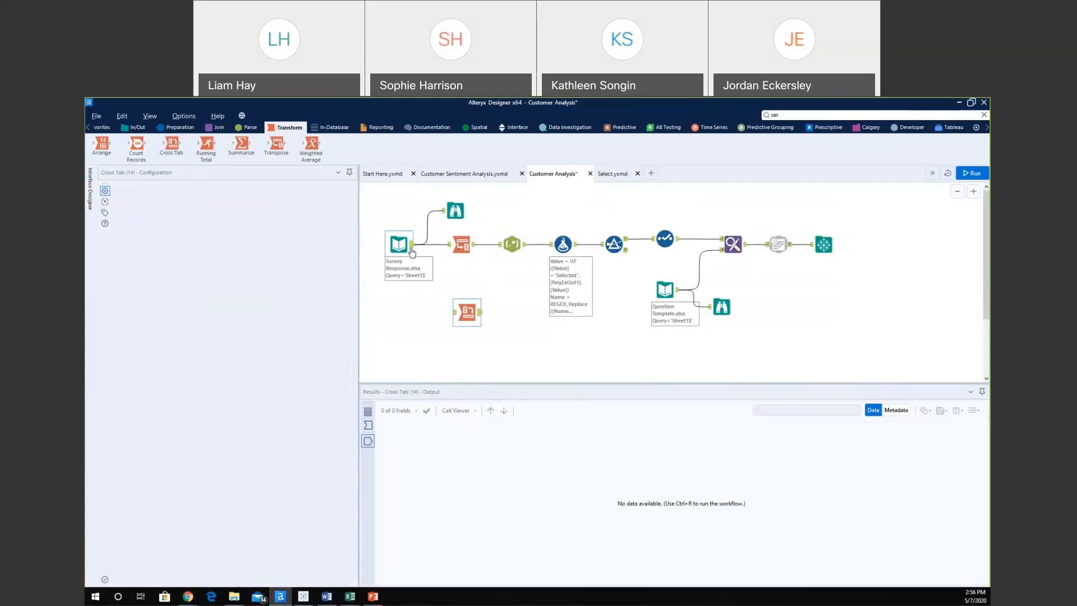
{"action": "left_click_drag", "start_coordinate": [413, 245], "coordinate": [453, 312]}
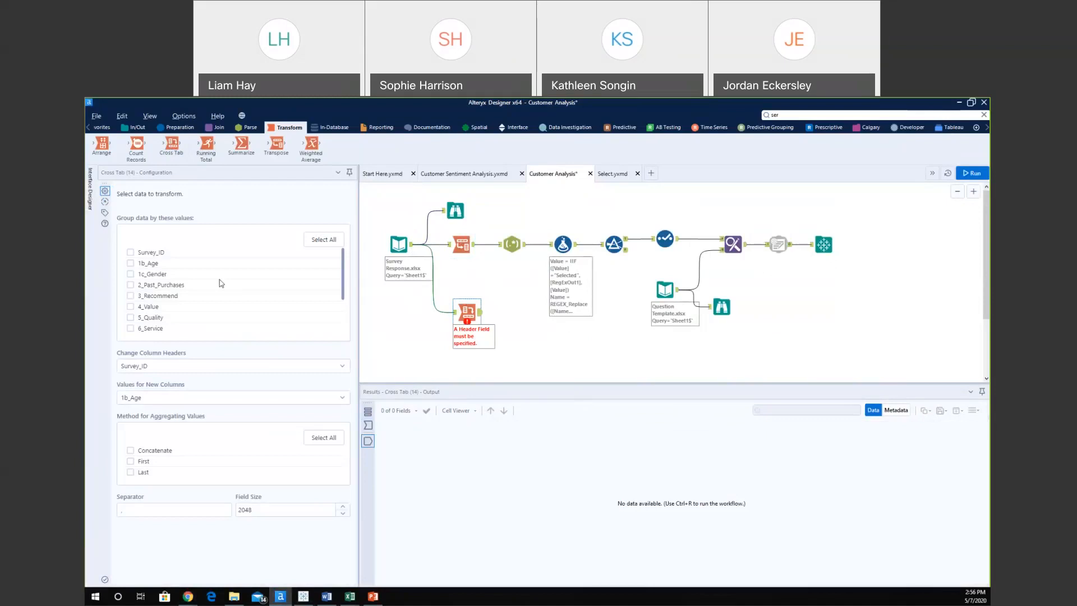
{"action": "left_click", "coordinate": [455, 312]}
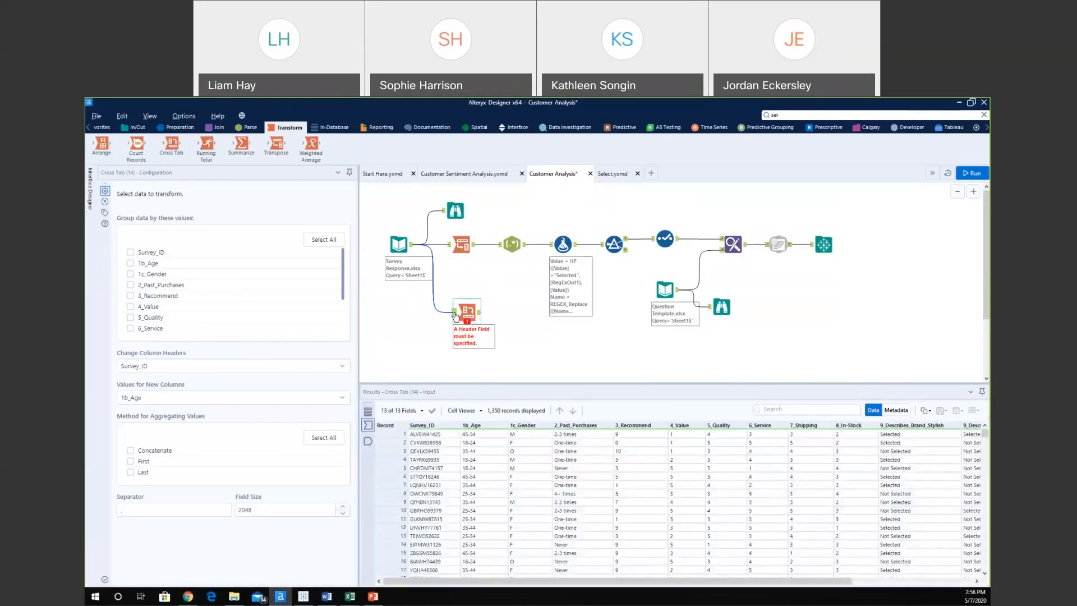
Group the Cross Tab by Survey_ID with 1c_Gender headers and average 3_Recommend values, then run.
{"action": "left_click", "coordinate": [130, 253]}
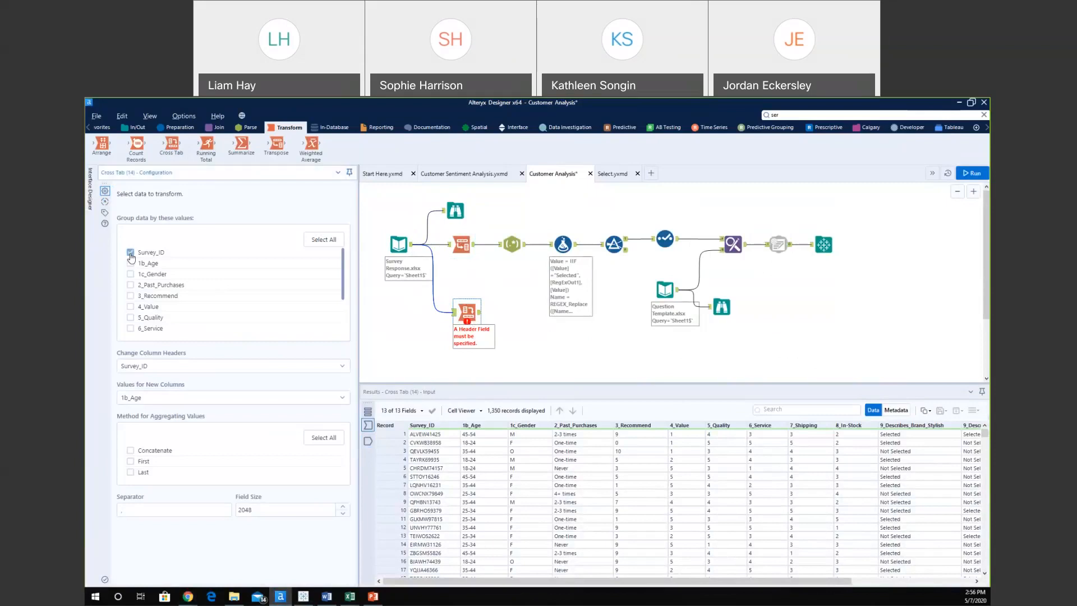
{"action": "left_click", "coordinate": [196, 369]}
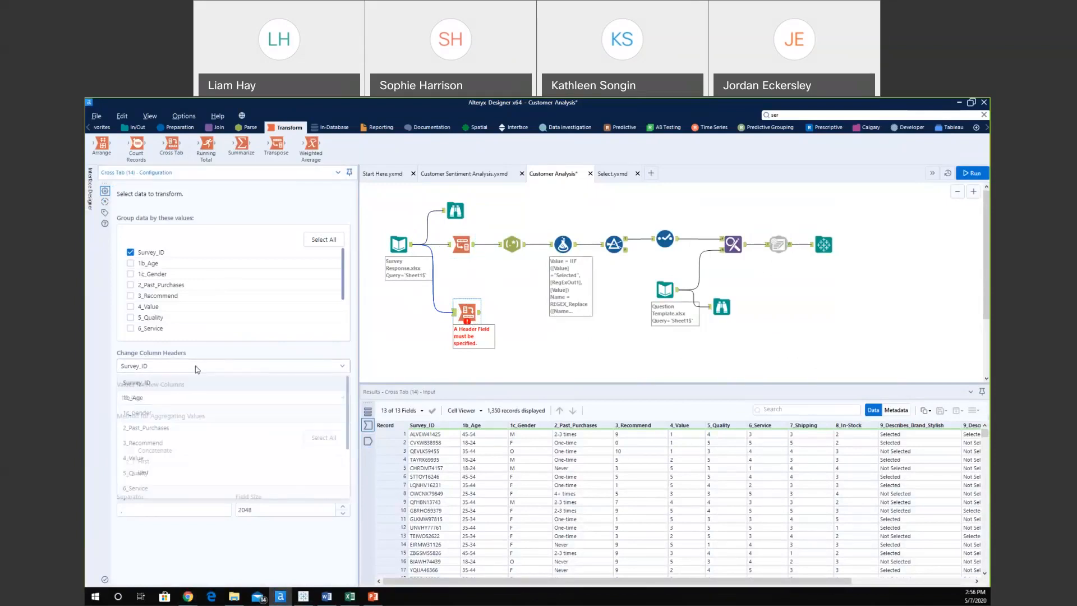
{"action": "left_click", "coordinate": [161, 418]}
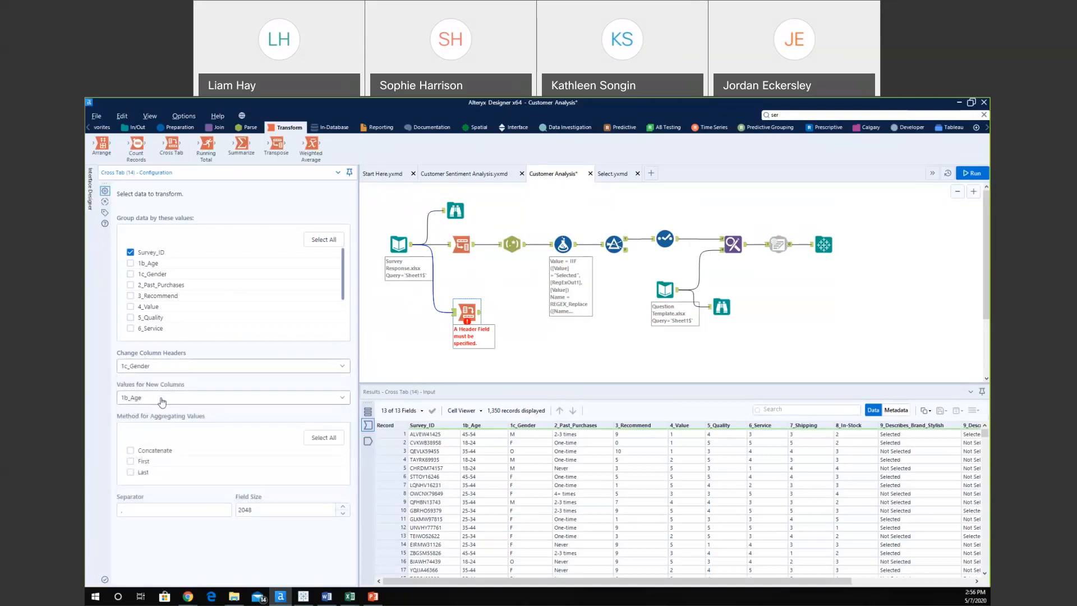
{"action": "left_click", "coordinate": [162, 401]}
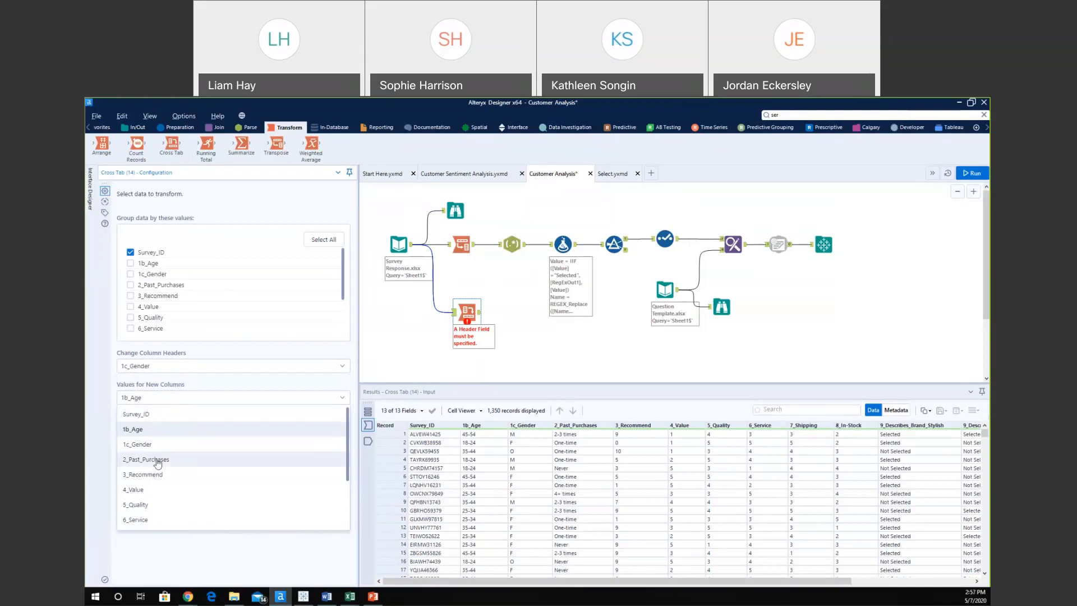
{"action": "left_click", "coordinate": [166, 474]}
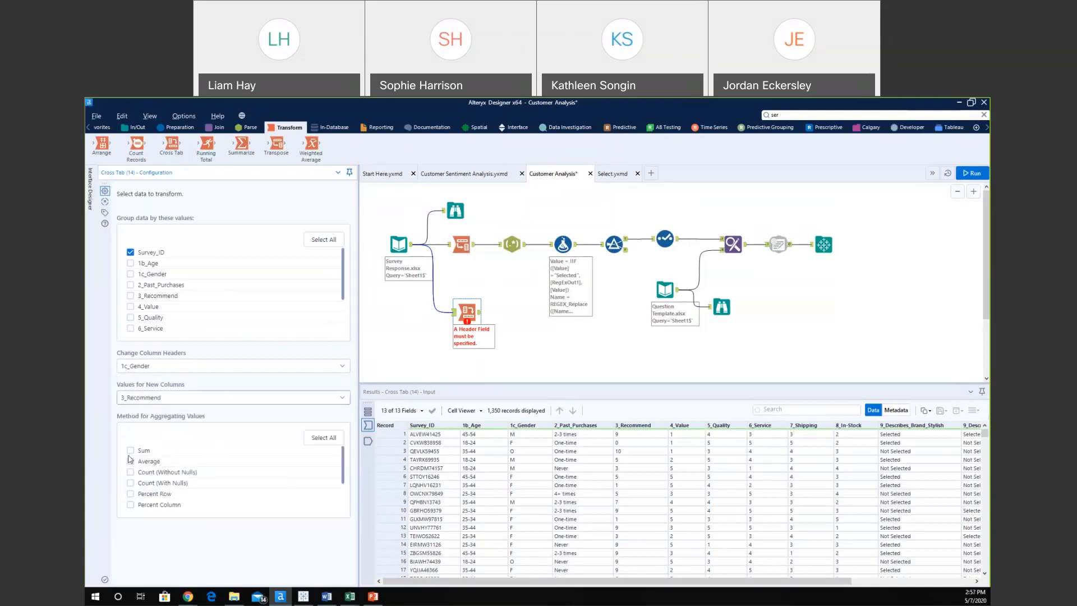
{"action": "left_click", "coordinate": [130, 462]}
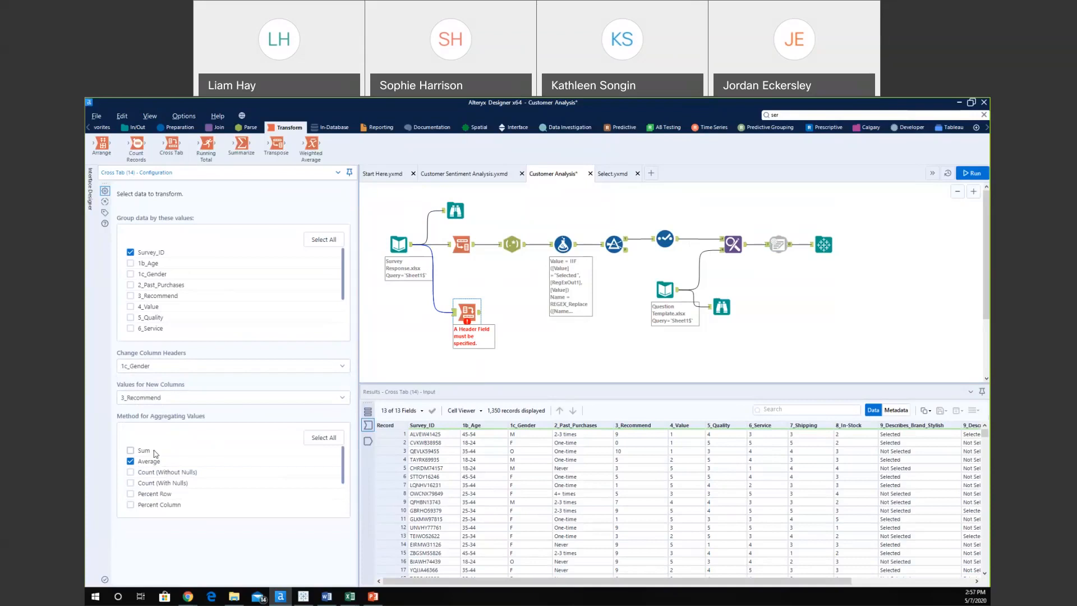
{"action": "left_click", "coordinate": [967, 176]}
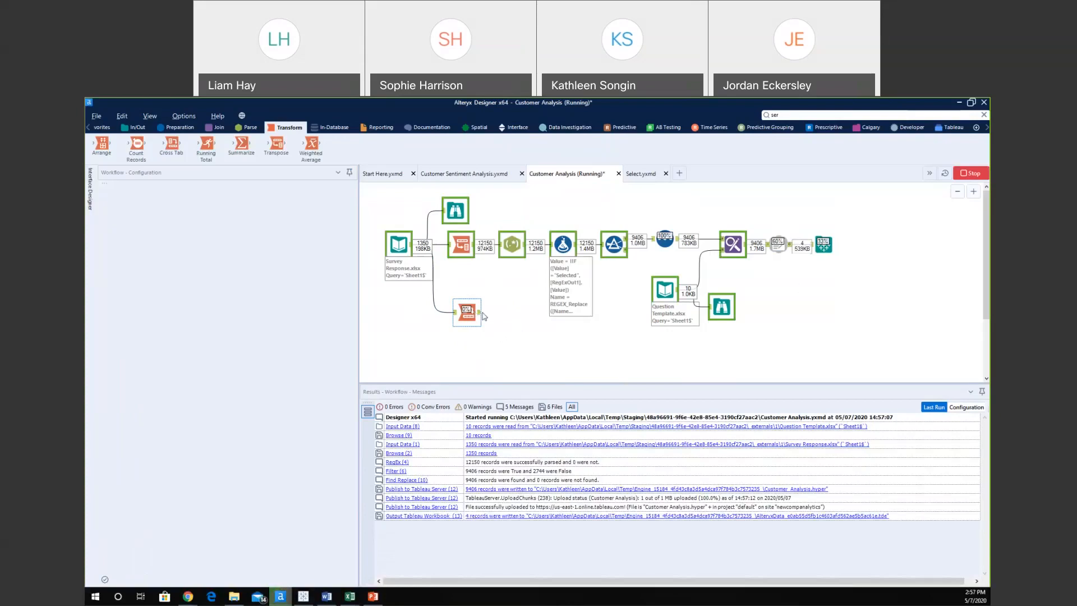
Inspect the Cross Tab's Avg_F, Avg_M and Avg_O output per survey, then switch to the slides.
{"action": "left_click", "coordinate": [480, 317]}
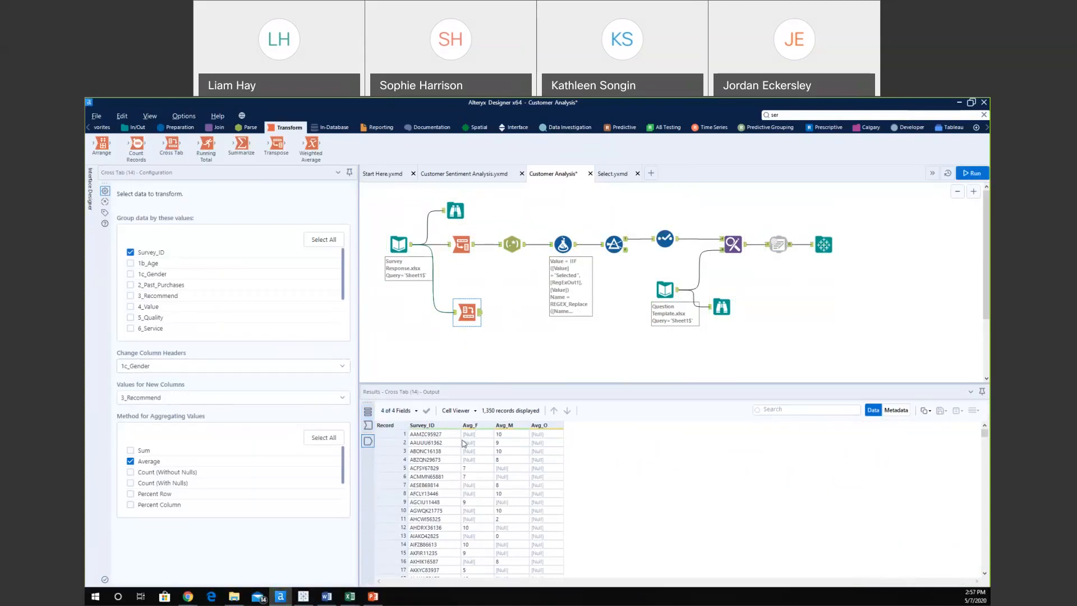
{"action": "mouse_move", "coordinate": [555, 433]}
{"action": "left_click", "coordinate": [512, 435]}
{"action": "left_click", "coordinate": [437, 444]}
{"action": "left_click", "coordinate": [504, 443]}
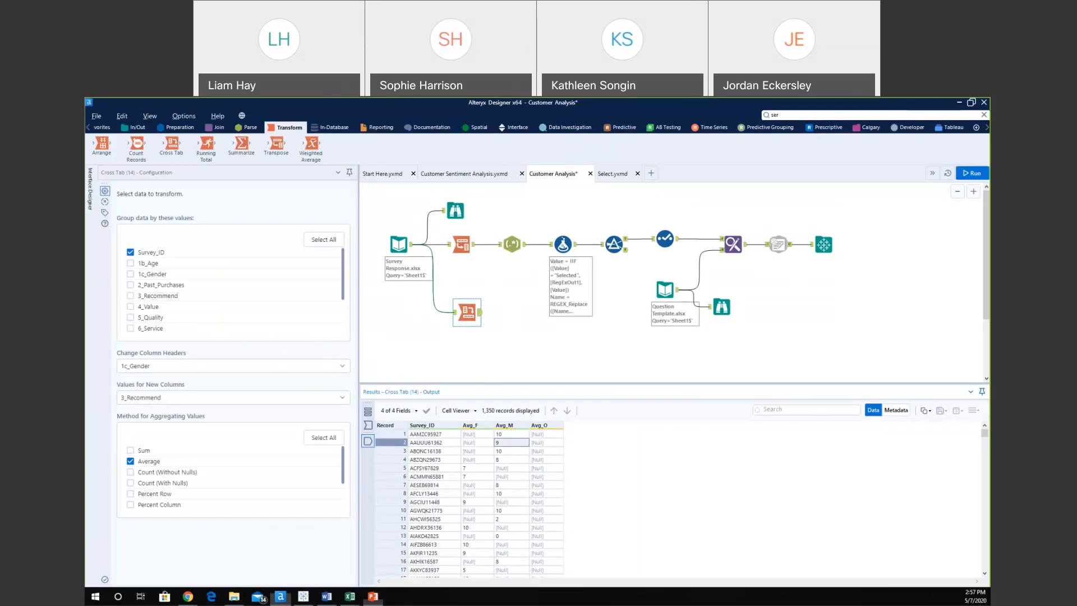
{"action": "key", "text": "alt+Tab"}
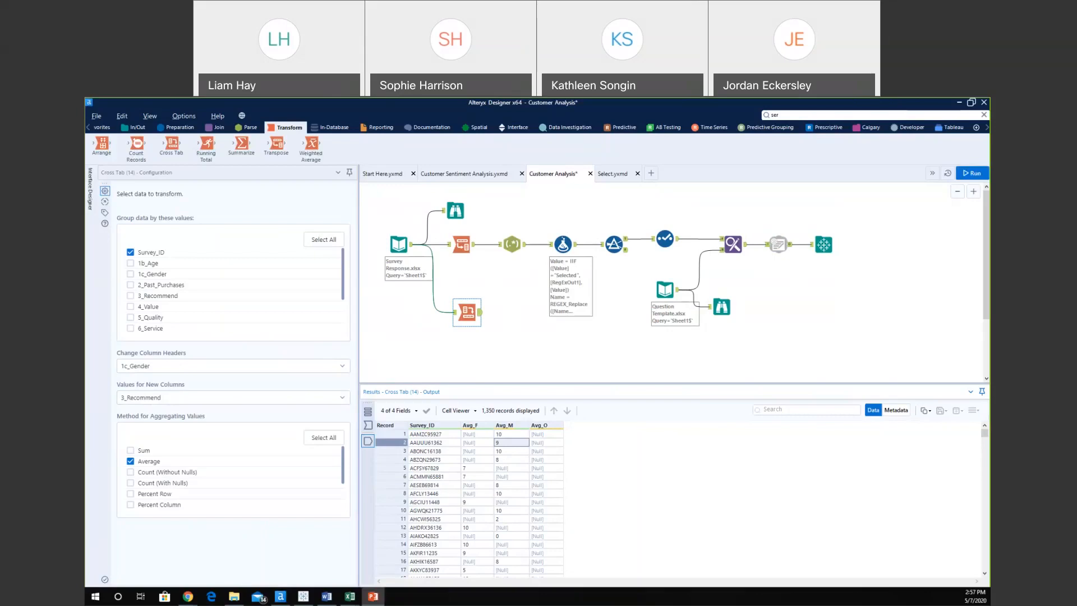